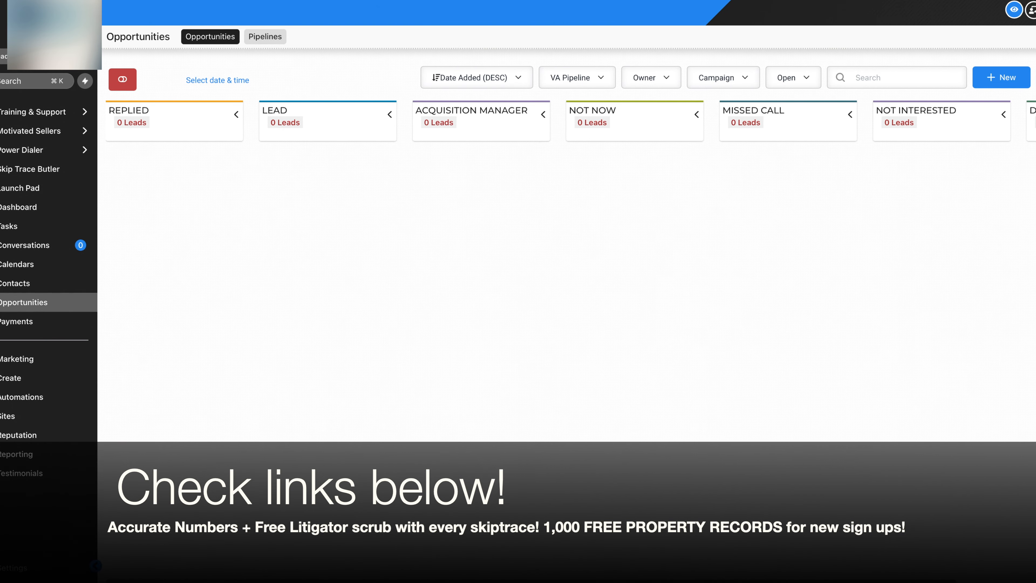
# Check the Opportunities board's pipeline dropdown, which lists Acquisition Pipeline and VA Pipeline
pyautogui.hscroll(5, 735, 190)
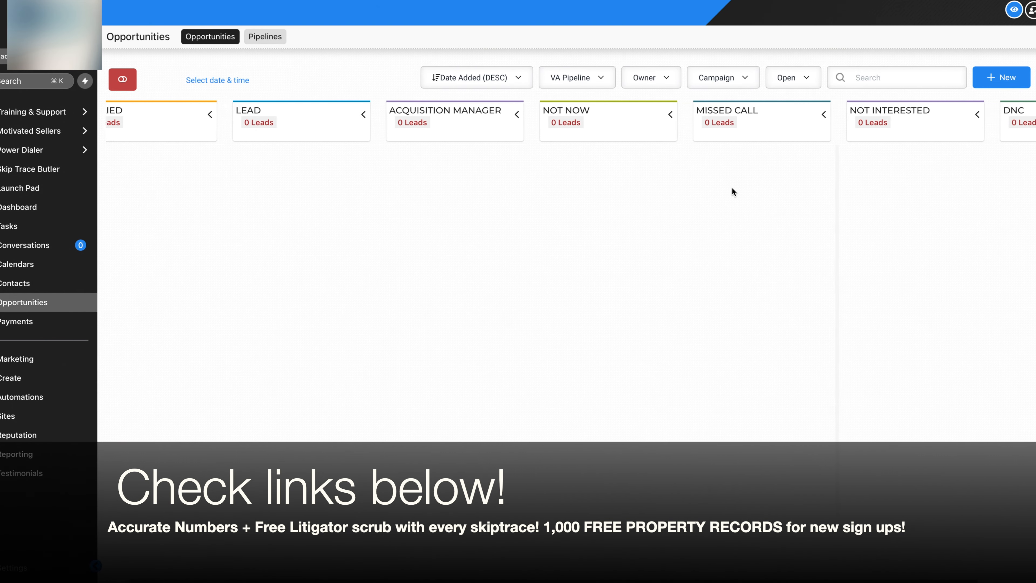
pyautogui.hscroll(-5, 730, 192)
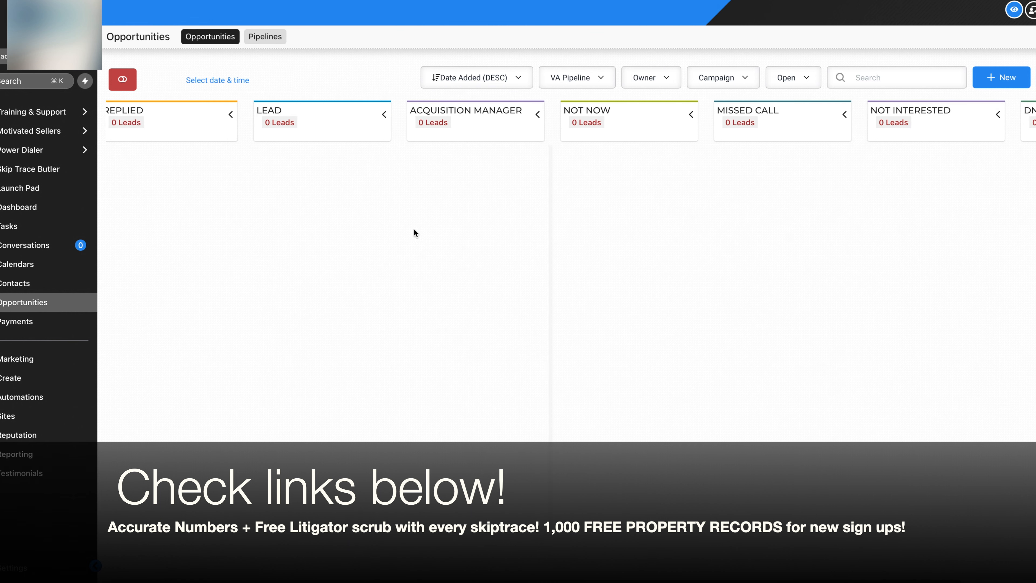
pyautogui.click(600, 87)
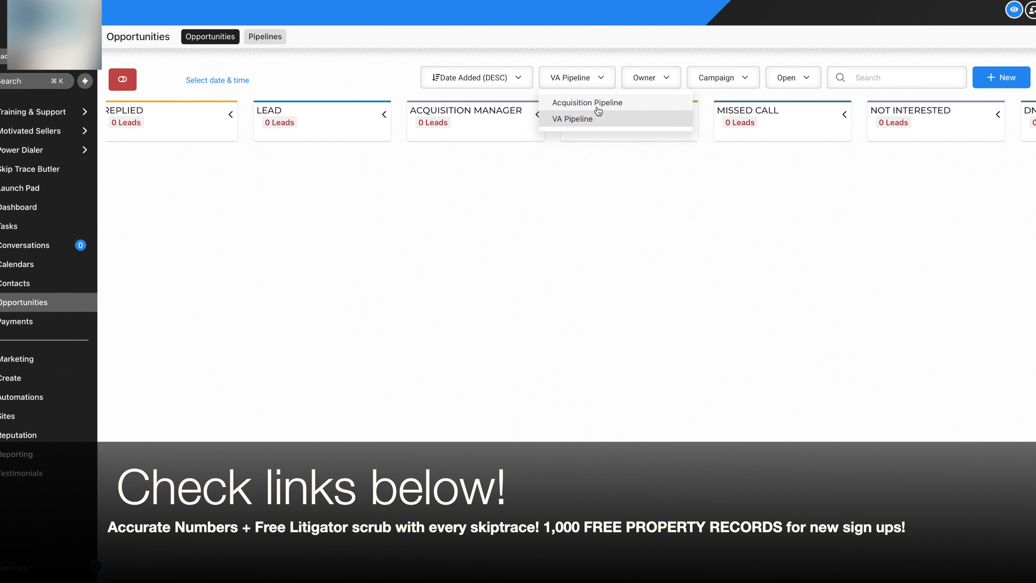
pyautogui.click(593, 82)
pyautogui.hscroll(-1, 252, 206)
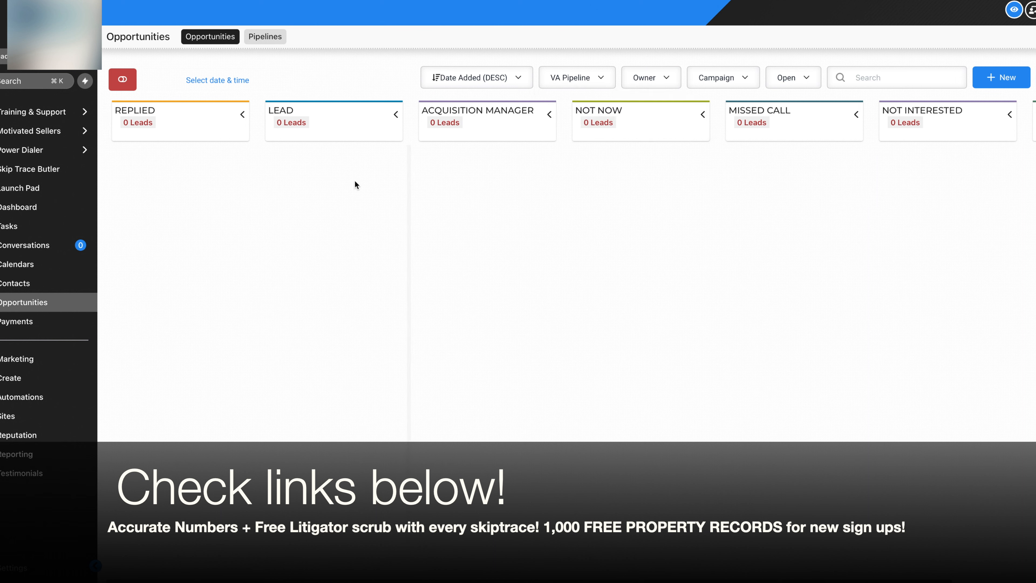
pyautogui.click(605, 86)
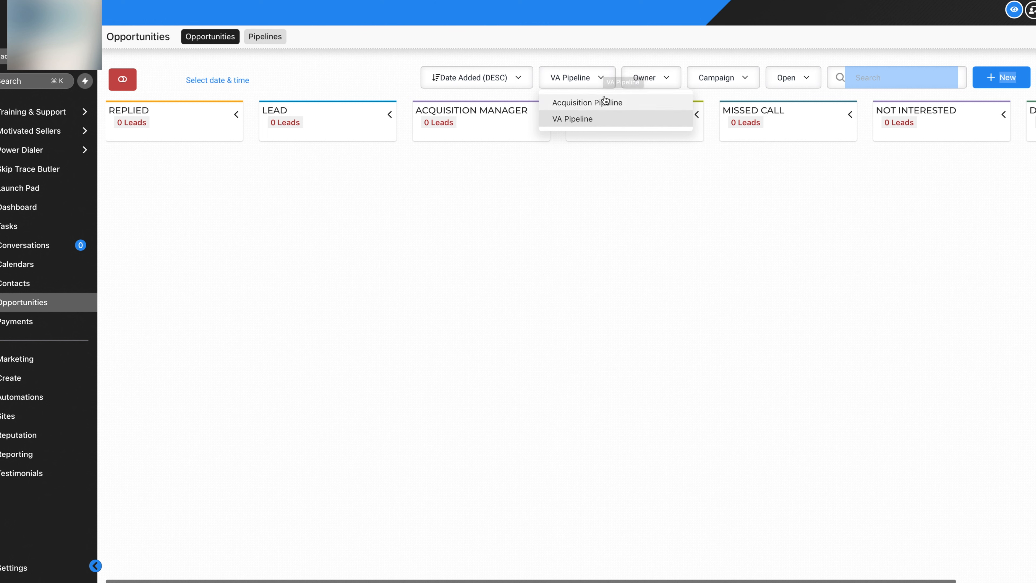
pyautogui.click(477, 247)
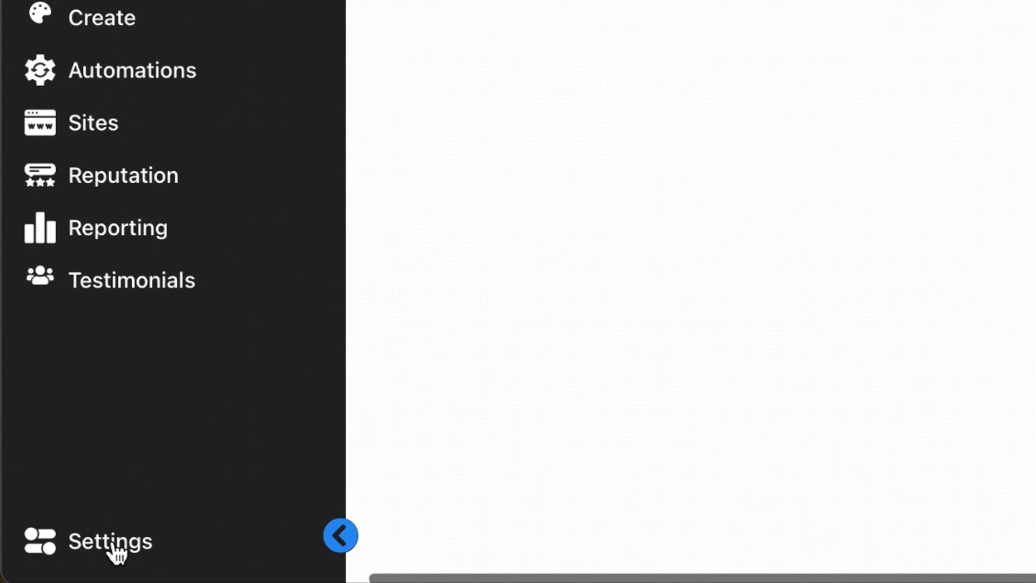
# Go to account Settings and open the Pipelines settings page
pyautogui.click(13, 569)
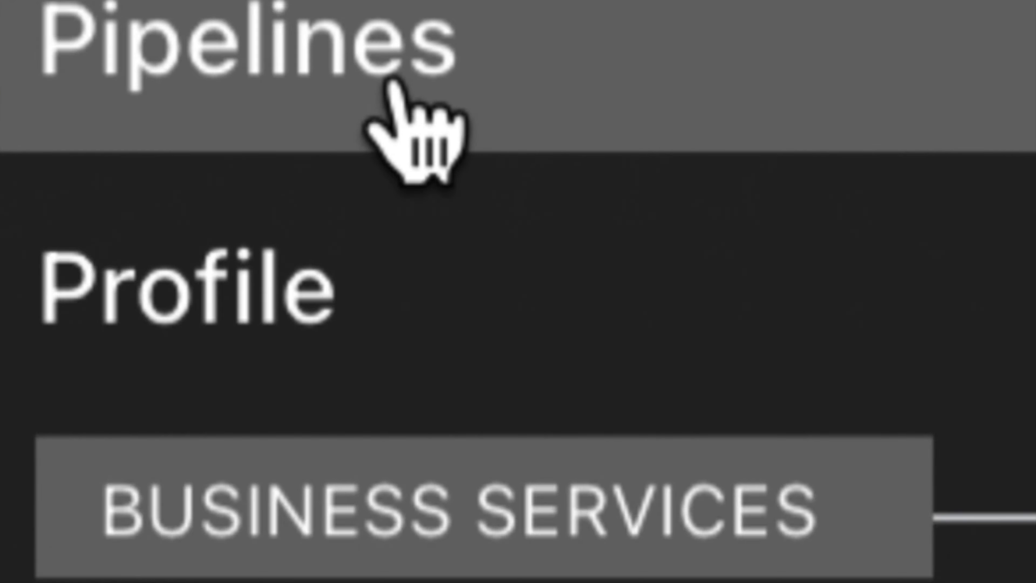
pyautogui.click(412, 131)
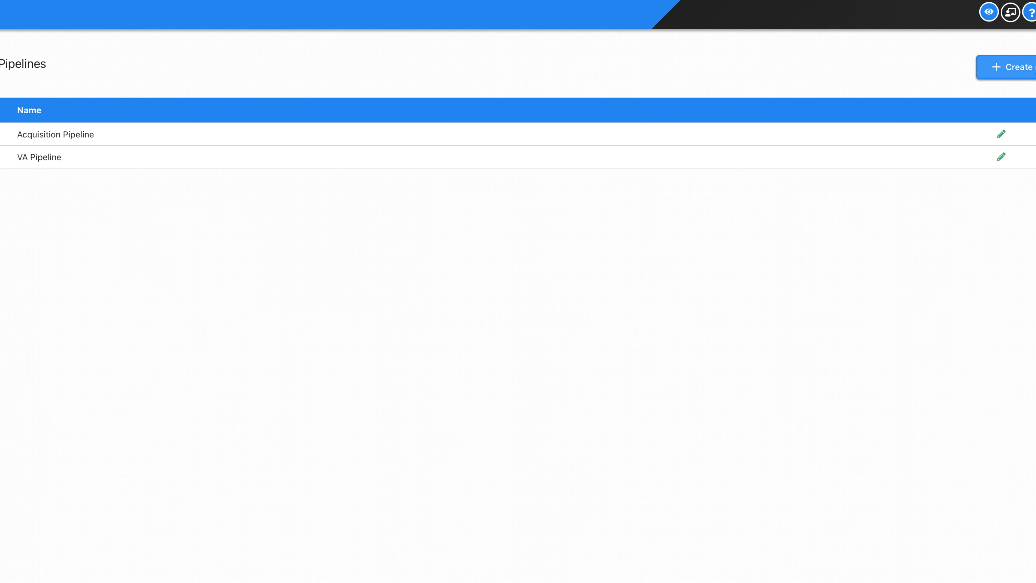
pyautogui.click(1005, 67)
pyautogui.click(489, 97)
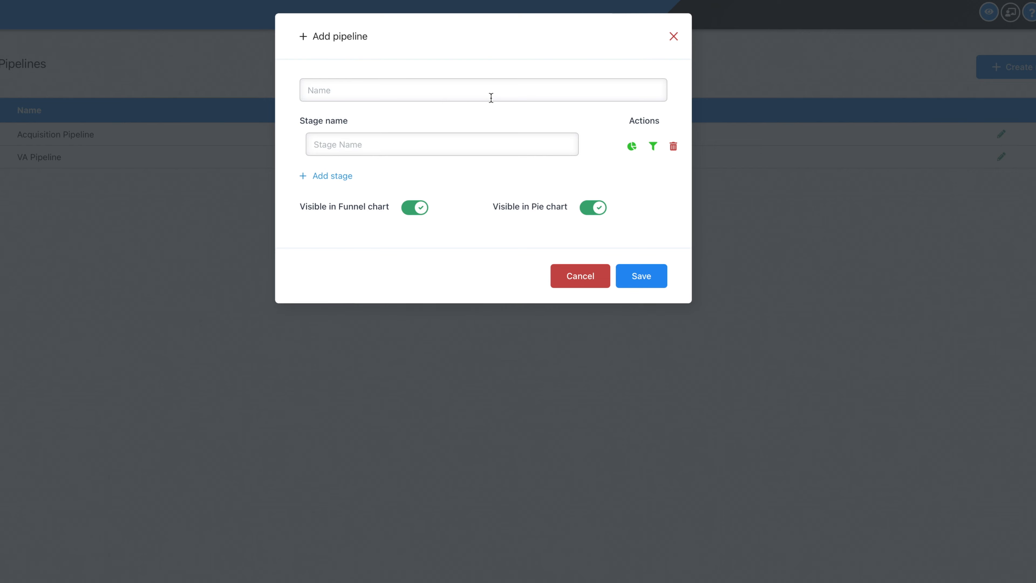
pyautogui.click(673, 38)
pyautogui.click(1002, 135)
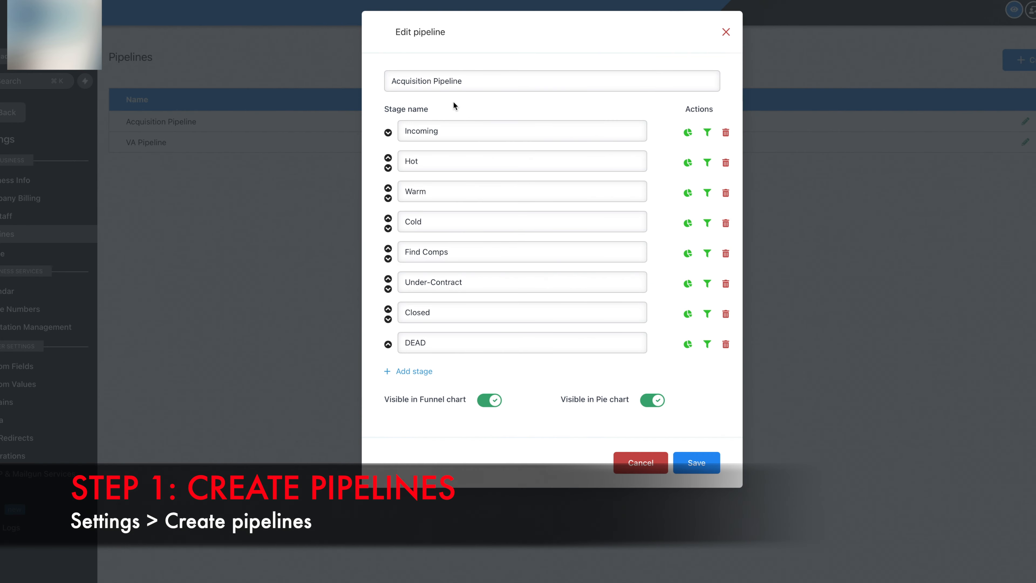
pyautogui.click(726, 33)
pyautogui.click(1019, 60)
pyautogui.click(446, 85)
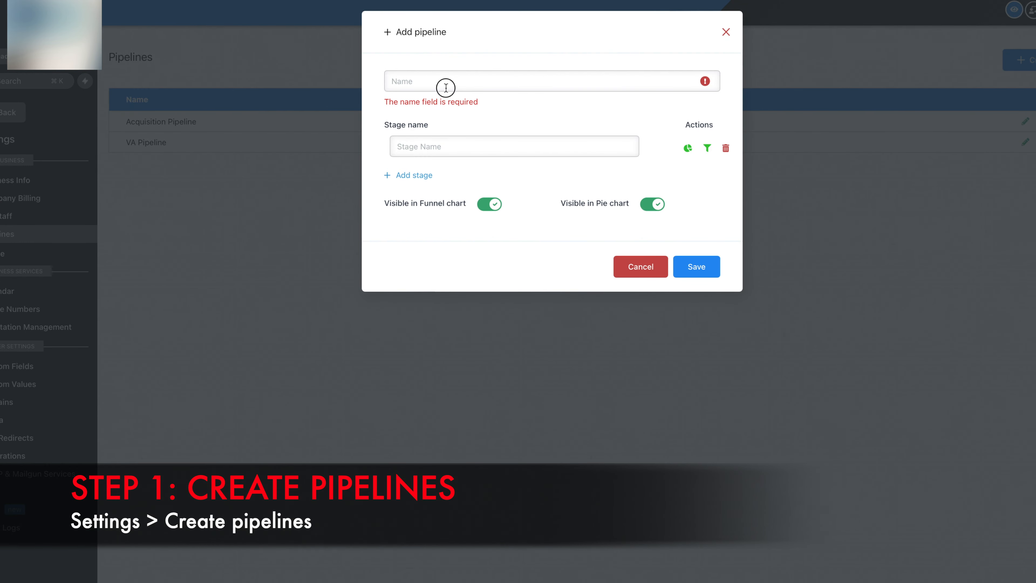
pyautogui.write('va')
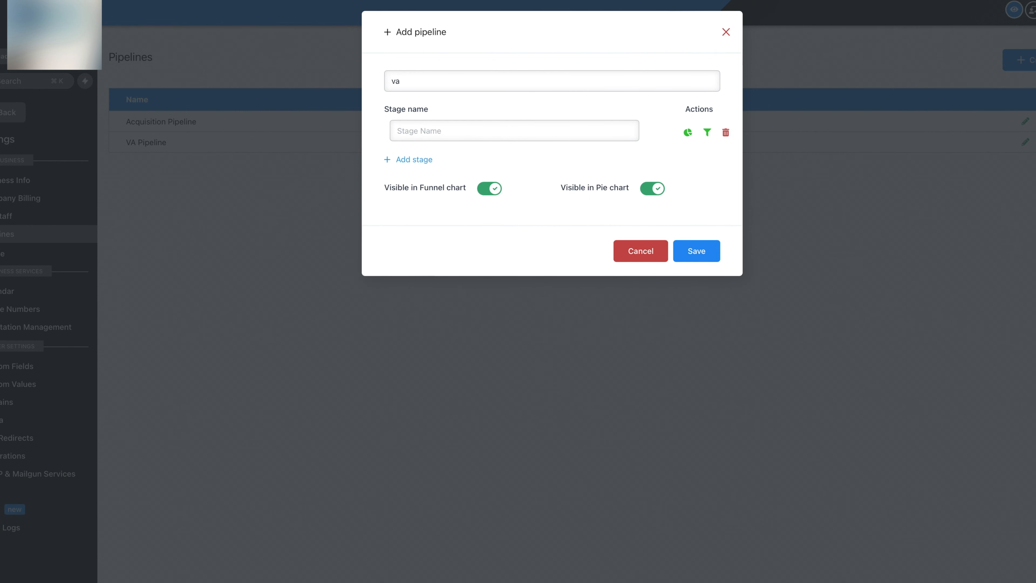
pyautogui.press('BackSpace')
pyautogui.press('BackSpace')
pyautogui.press('BackSpace')
pyautogui.write('acquisition')
pyautogui.click(410, 135)
pyautogui.write('hot')
pyautogui.click(425, 163)
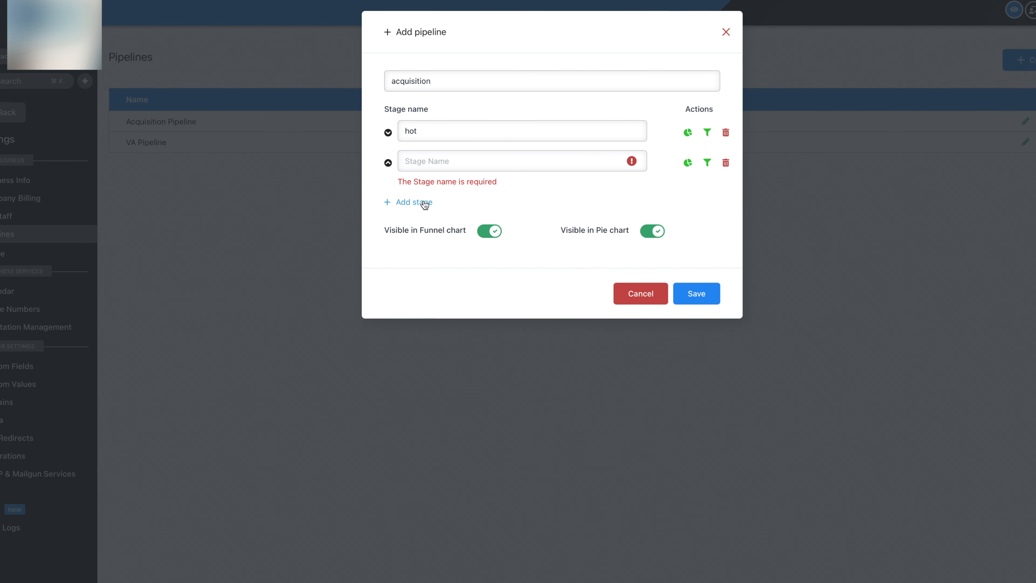
pyautogui.click(421, 204)
pyautogui.click(422, 233)
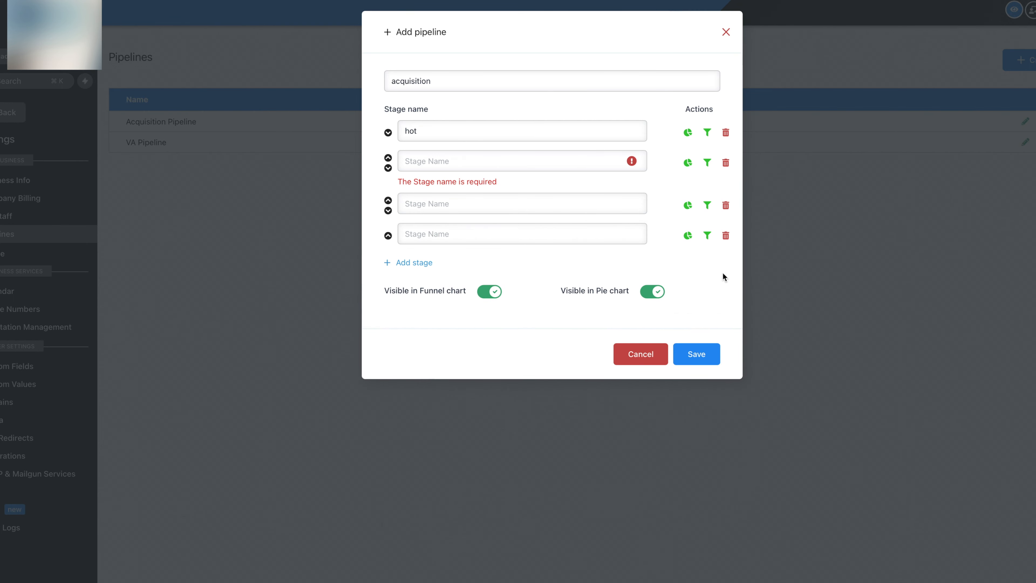
pyautogui.click(725, 209)
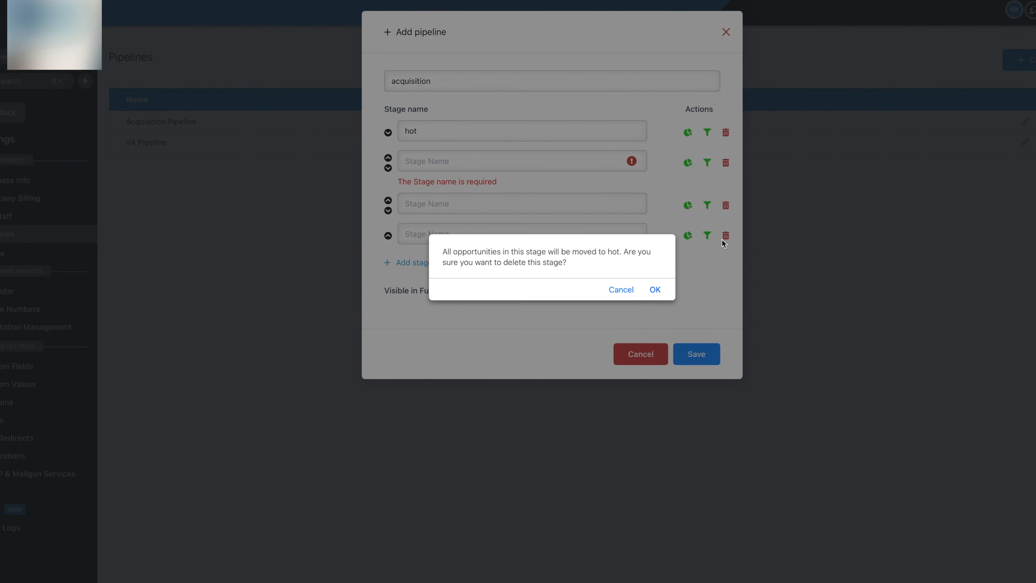
pyautogui.click(654, 289)
pyautogui.click(643, 330)
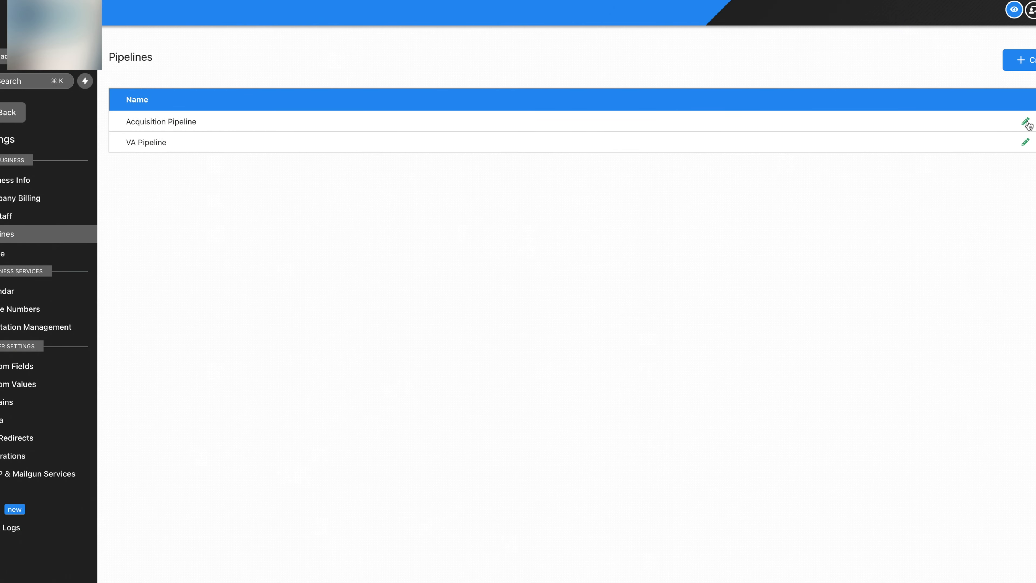
pyautogui.click(1026, 122)
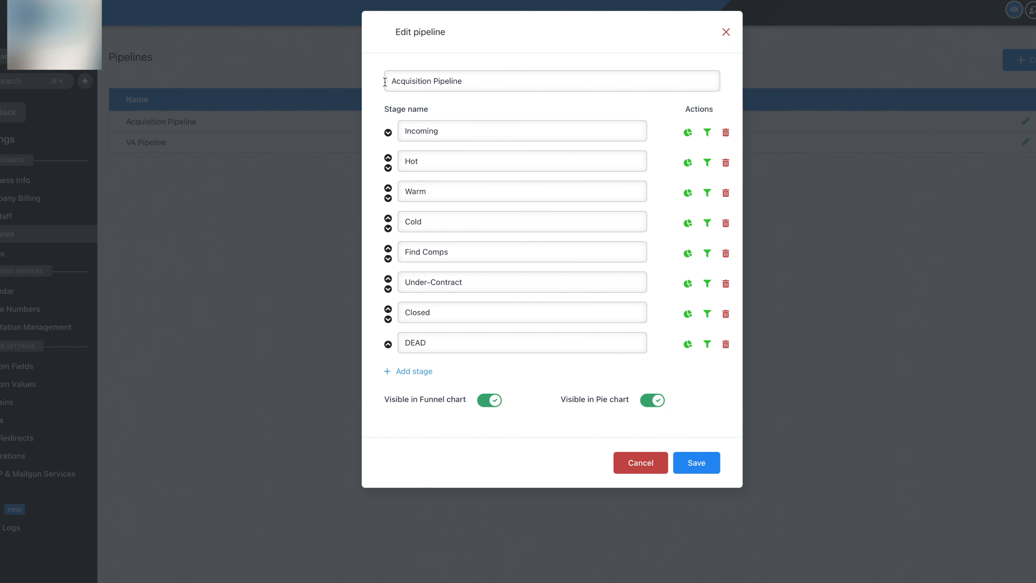
pyautogui.tripleClick(501, 81)
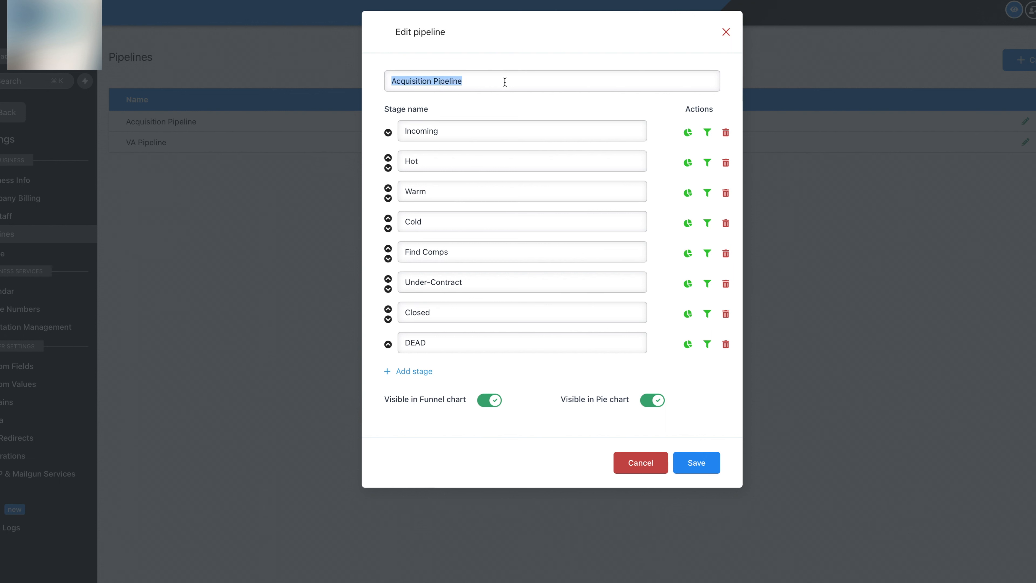
pyautogui.click(723, 32)
pyautogui.tripleClick(160, 141)
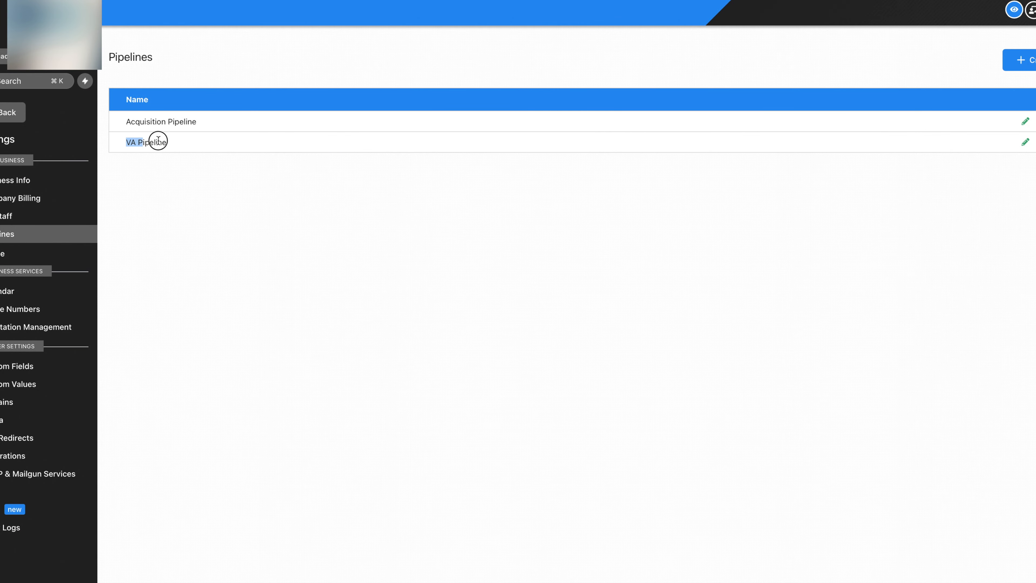
pyautogui.click(1024, 141)
pyautogui.click(7, 114)
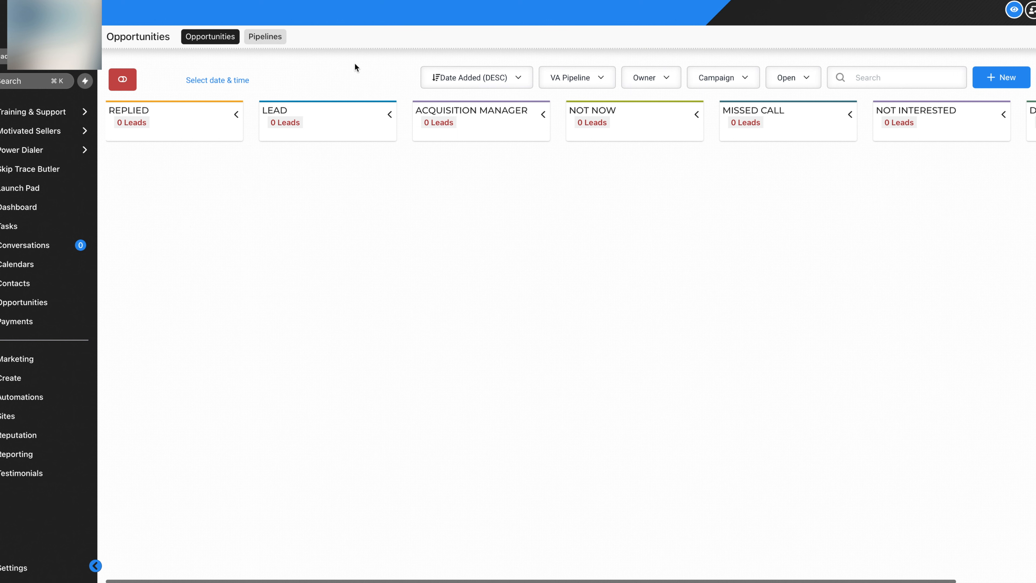
# Scroll the VA Pipeline board sideways to review all its stage columns
pyautogui.hscroll(5, 885, 204)
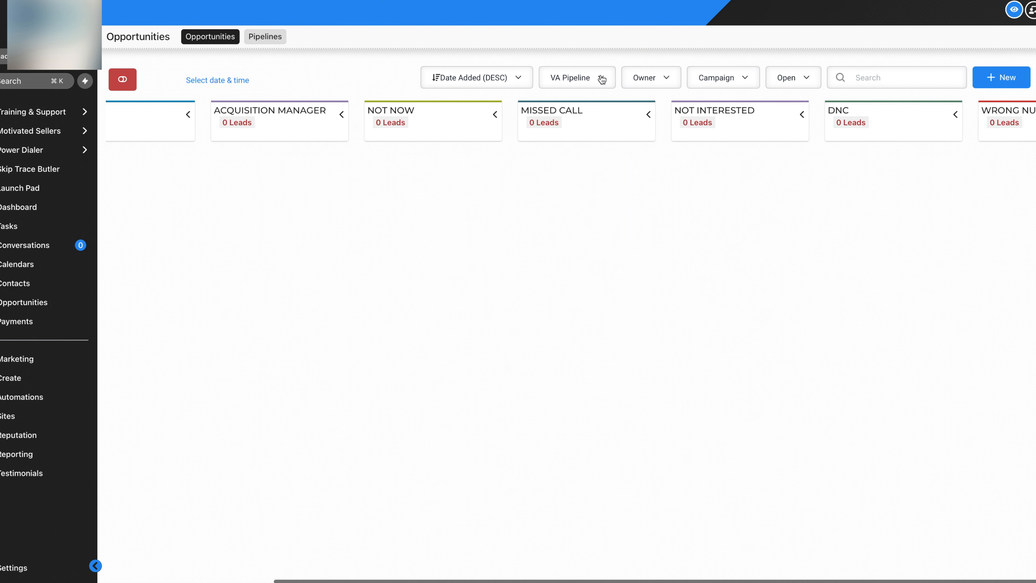
pyautogui.hscroll(-3, 495, 234)
pyautogui.hscroll(-3, 333, 199)
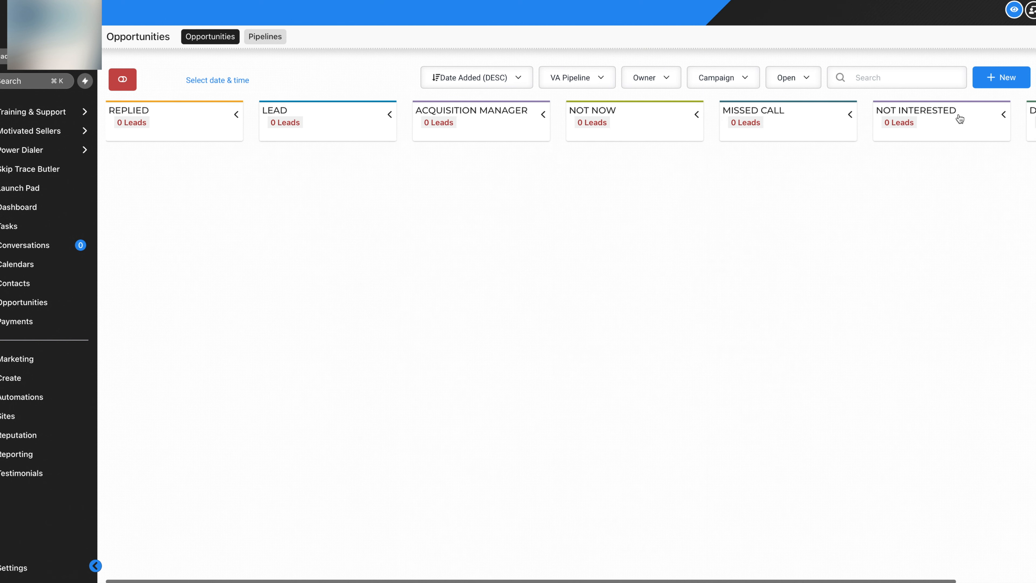
pyautogui.hscroll(5, 707, 240)
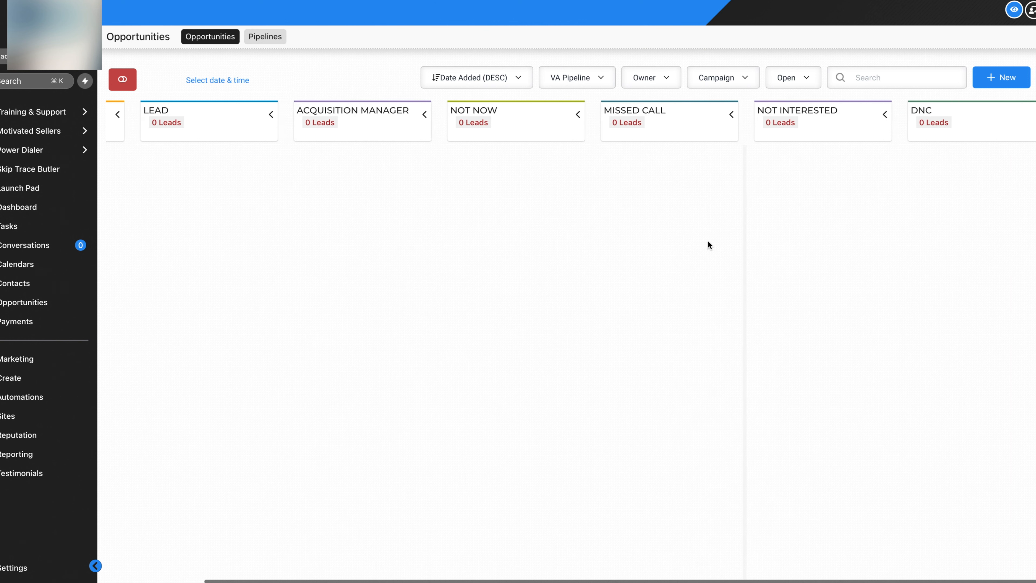
pyautogui.hscroll(-1, 707, 239)
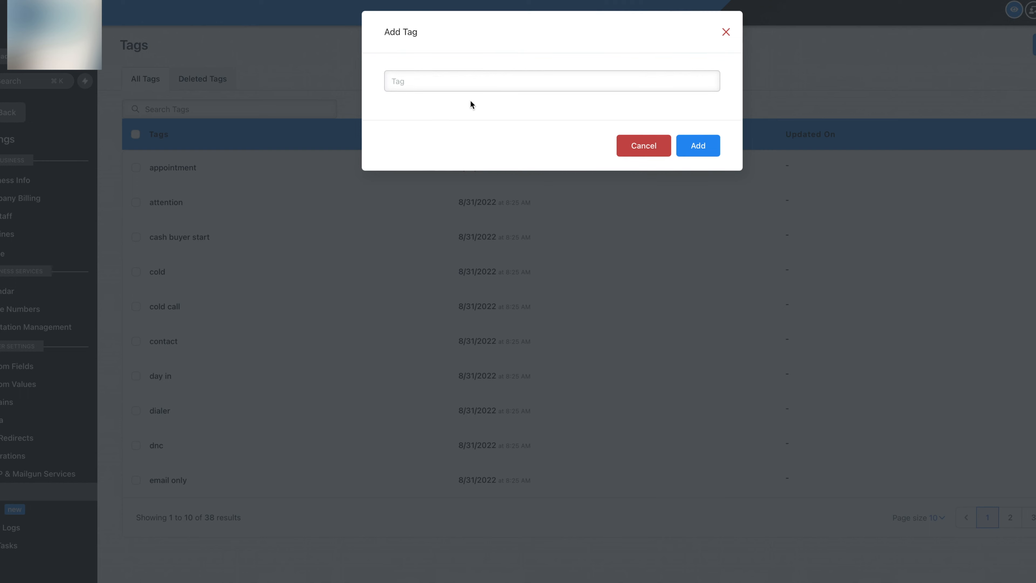
# Add a 'lead' tag, then try a 'replied' tag and dismiss its form
pyautogui.write('lead')
pyautogui.click(716, 154)
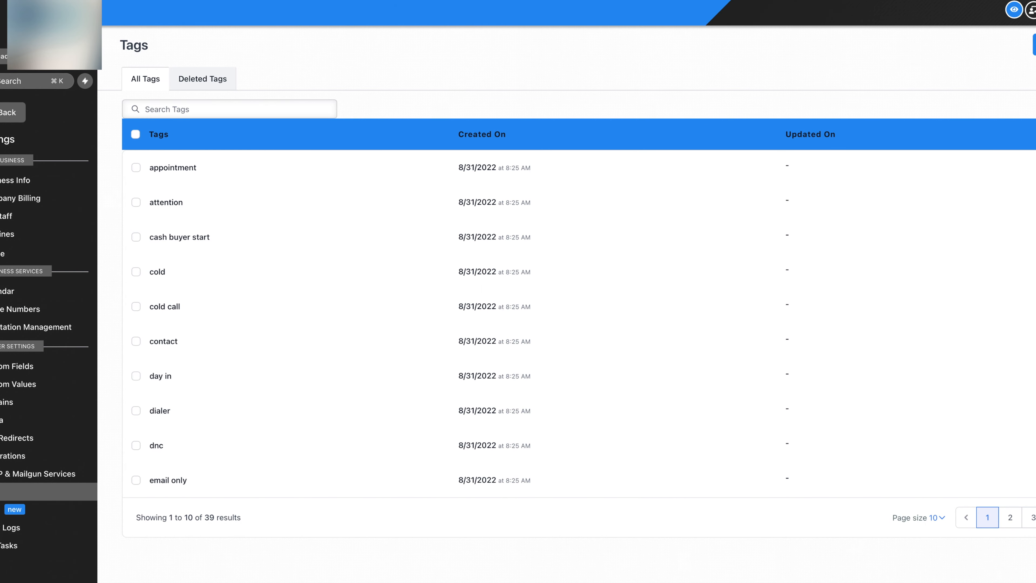
pyautogui.click(1034, 44)
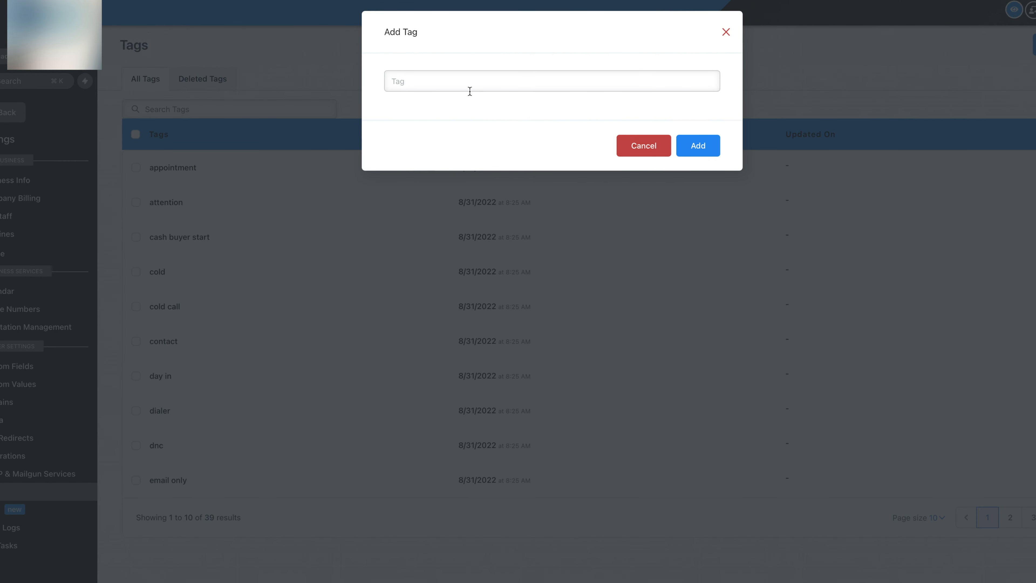
pyautogui.write('replied')
pyautogui.click(699, 156)
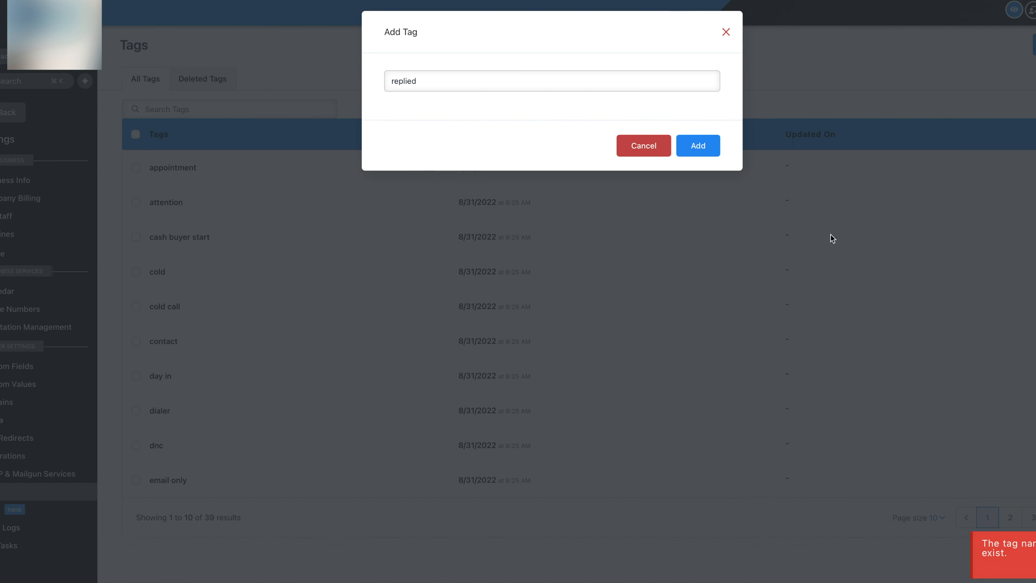
pyautogui.click(726, 32)
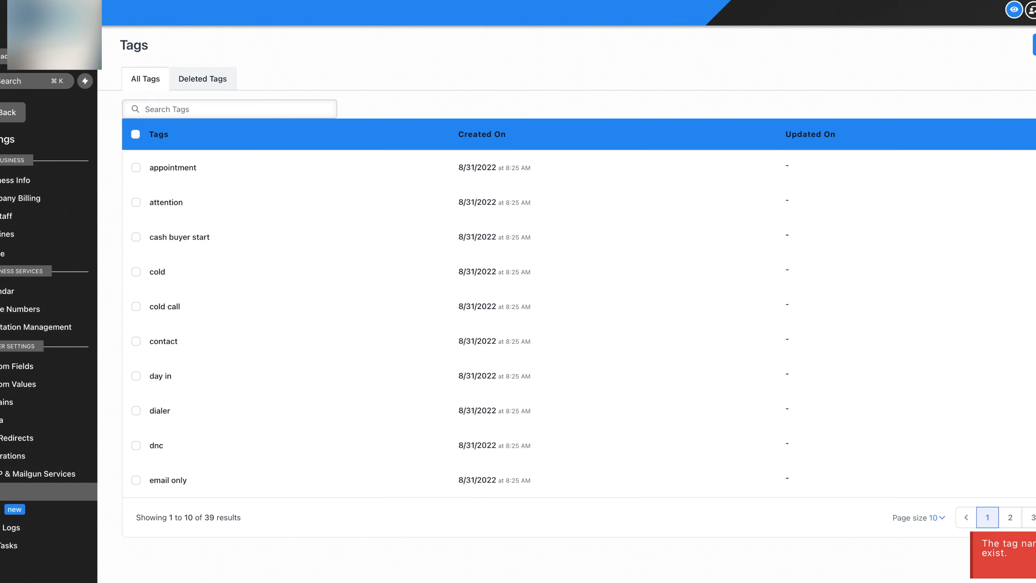
# Add the 'not now' tag; 'missed call' is rejected as a duplicate
pyautogui.click(1034, 44)
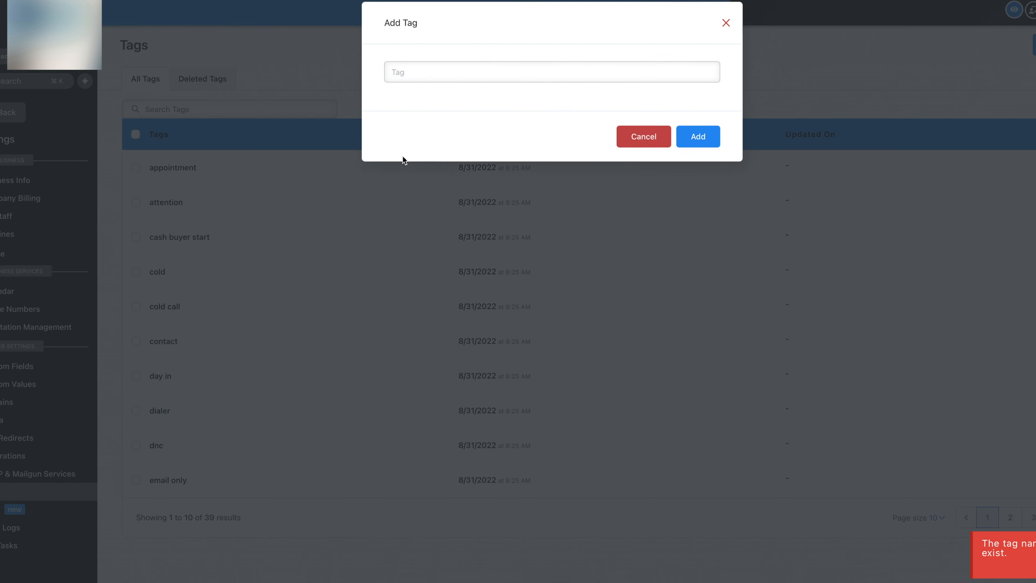
pyautogui.click(453, 86)
pyautogui.write('not now')
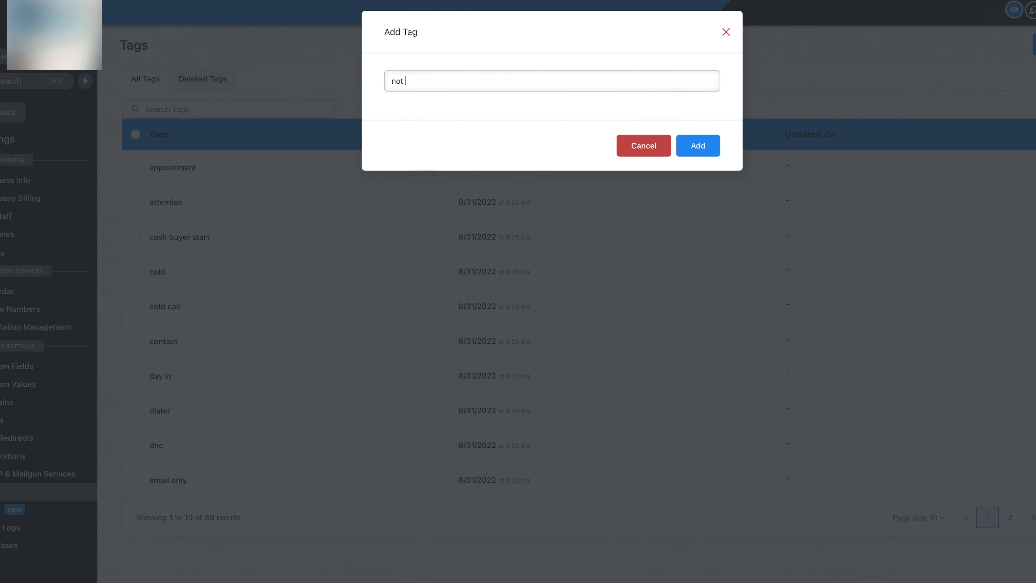
pyautogui.click(697, 145)
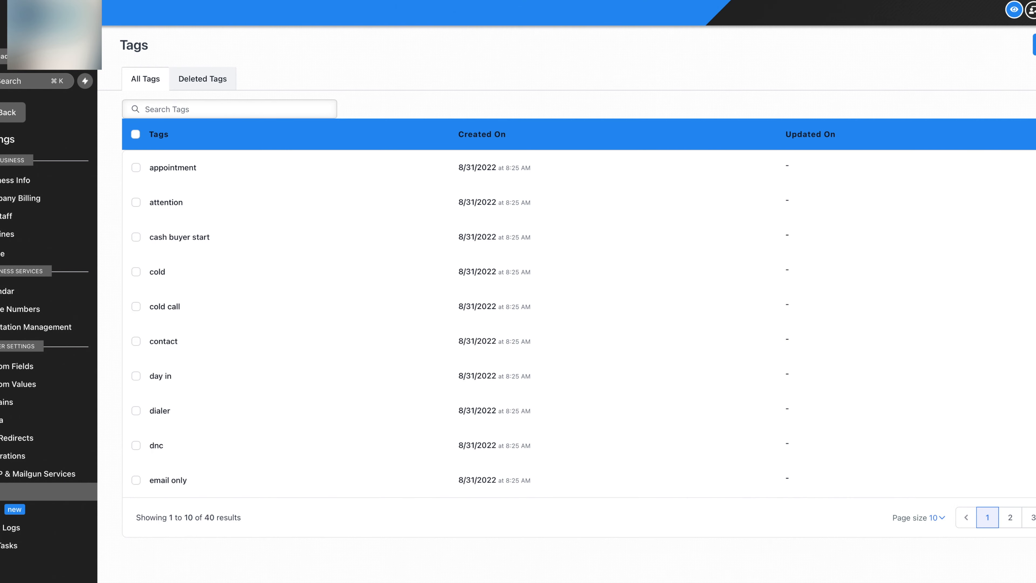
pyautogui.click(1034, 45)
pyautogui.click(483, 81)
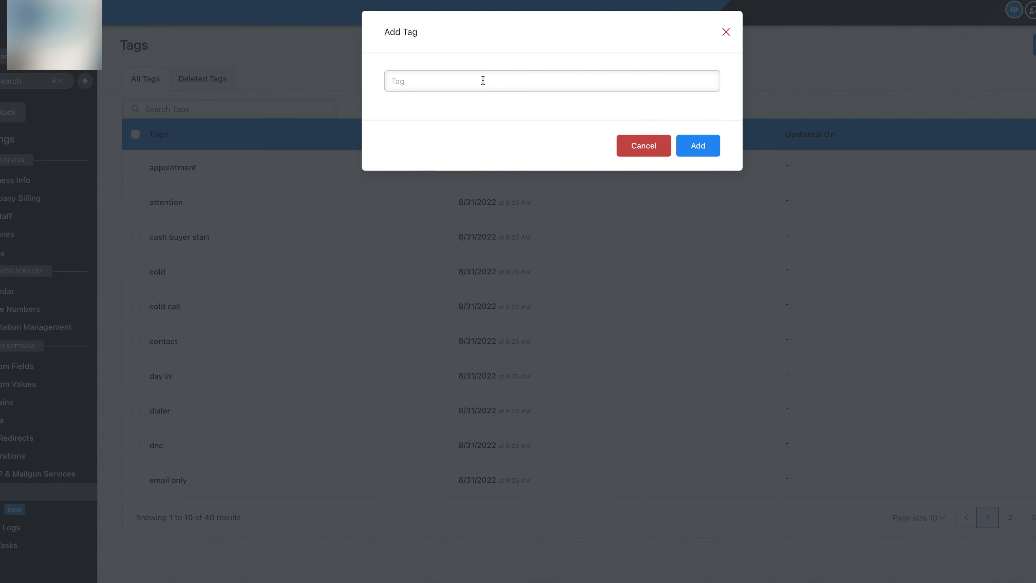
pyautogui.write('missed call')
pyautogui.click(698, 148)
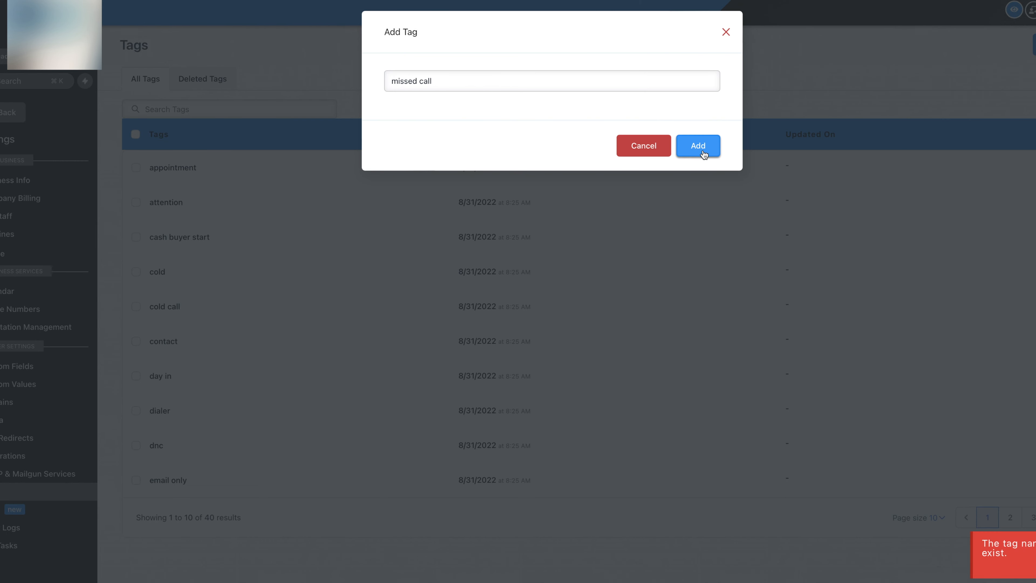
pyautogui.click(726, 32)
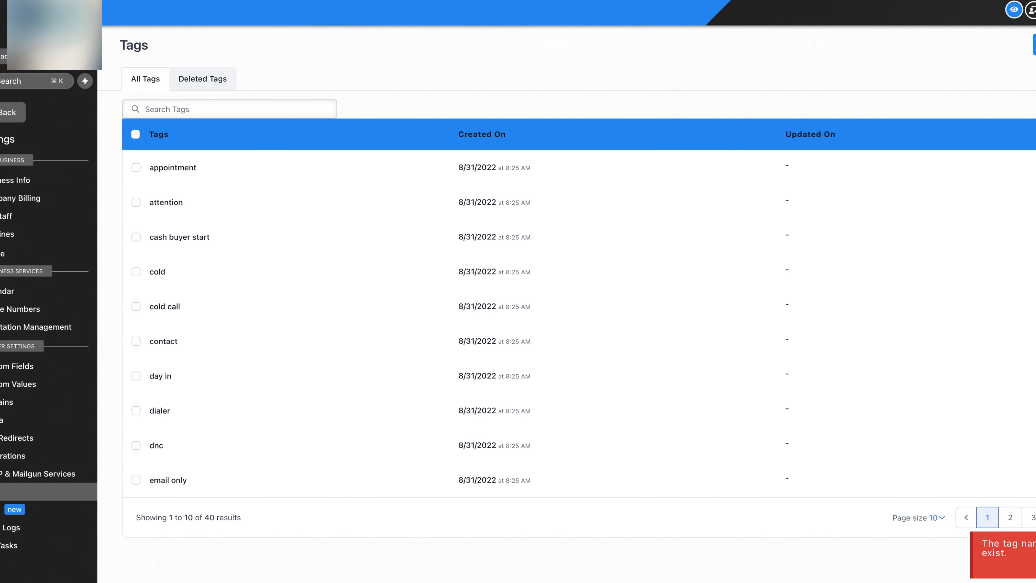
# Add the 'not interested' tag; 'dnc' is rejected as already existing
pyautogui.click(1033, 45)
pyautogui.click(520, 81)
pyautogui.write('not interes')
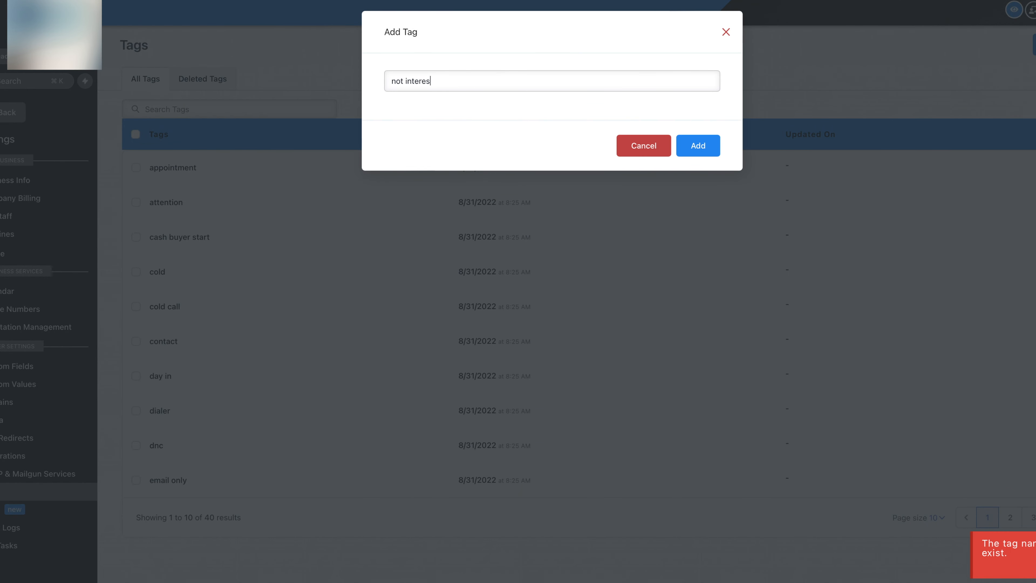
pyautogui.write('ted')
pyautogui.click(697, 145)
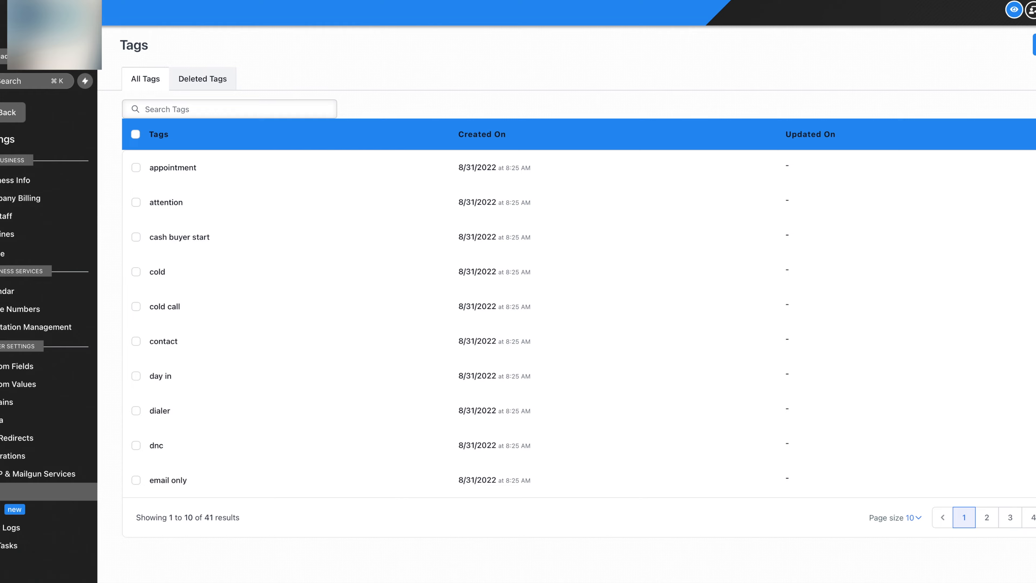
pyautogui.click(1033, 45)
pyautogui.click(598, 83)
pyautogui.write('dnc')
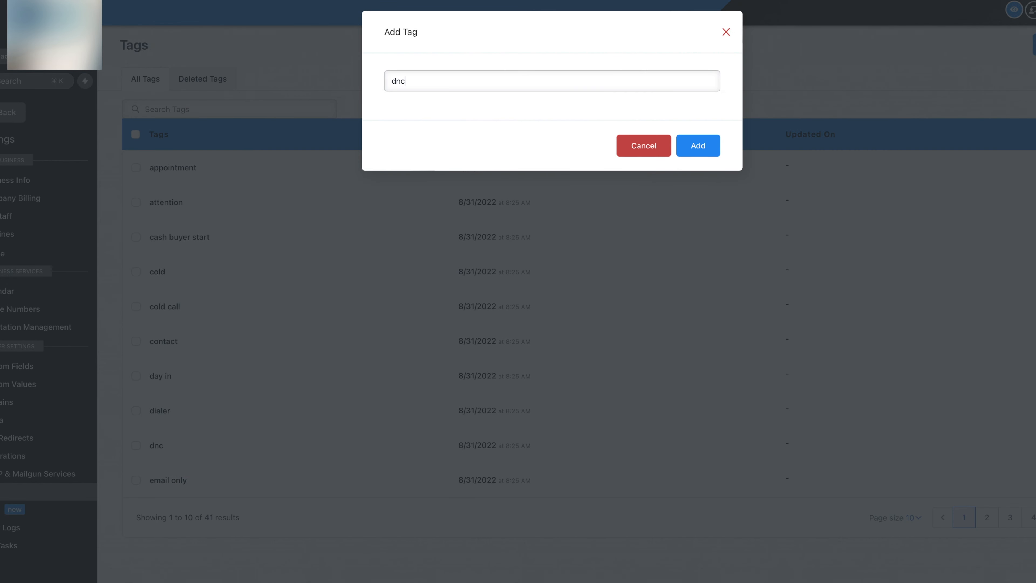
pyautogui.click(700, 139)
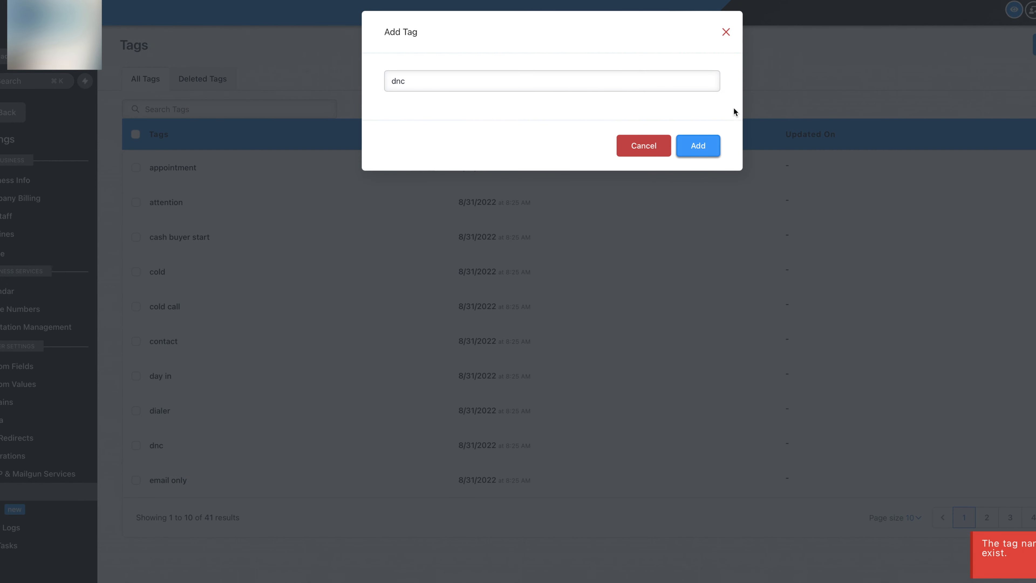
pyautogui.click(725, 32)
pyautogui.click(1033, 45)
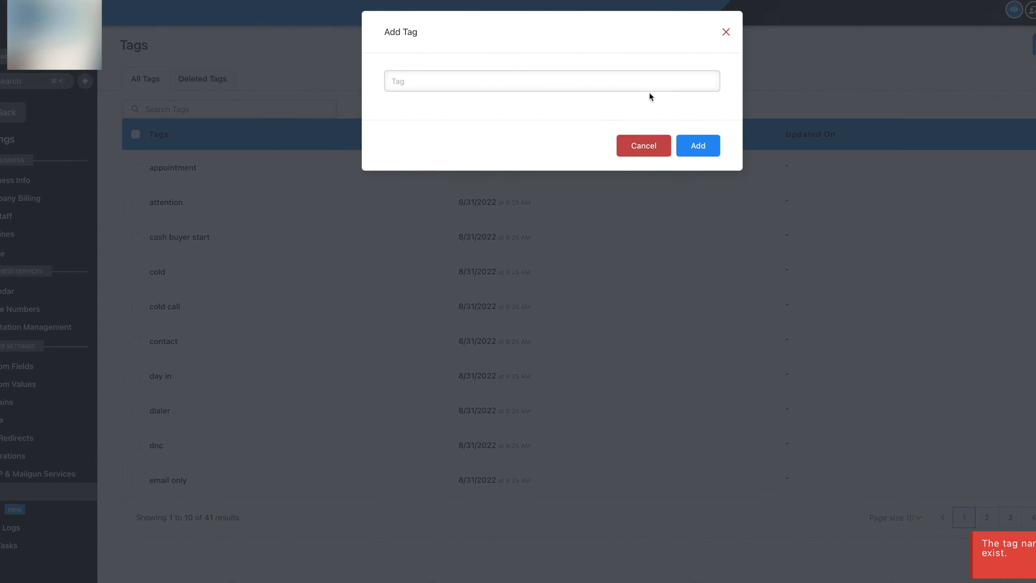
# Add the tags 'acquisition manager' and 'am'
pyautogui.click(638, 82)
pyautogui.write('acqu')
pyautogui.press('Return')
pyautogui.write('manager')
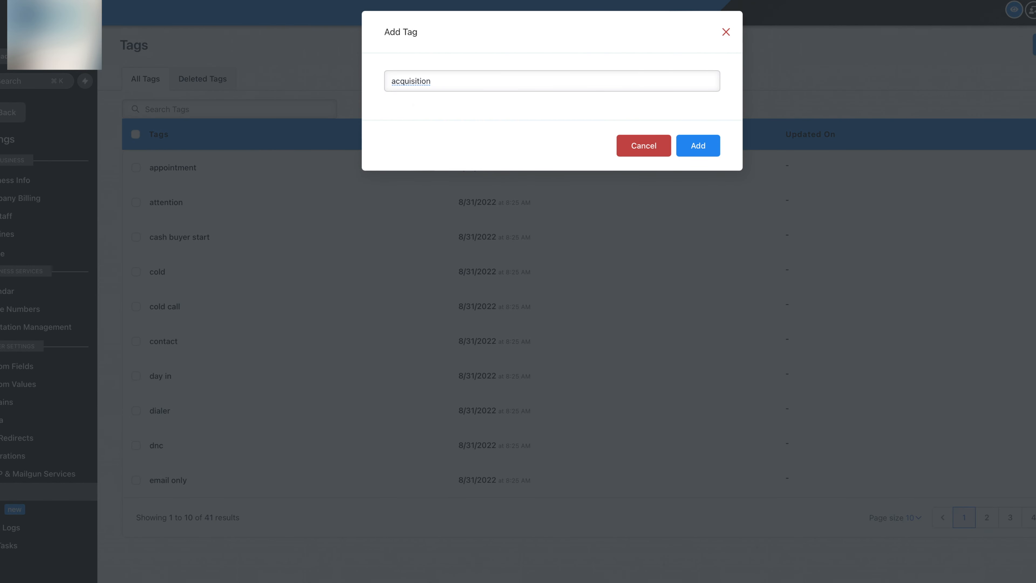
pyautogui.click(698, 146)
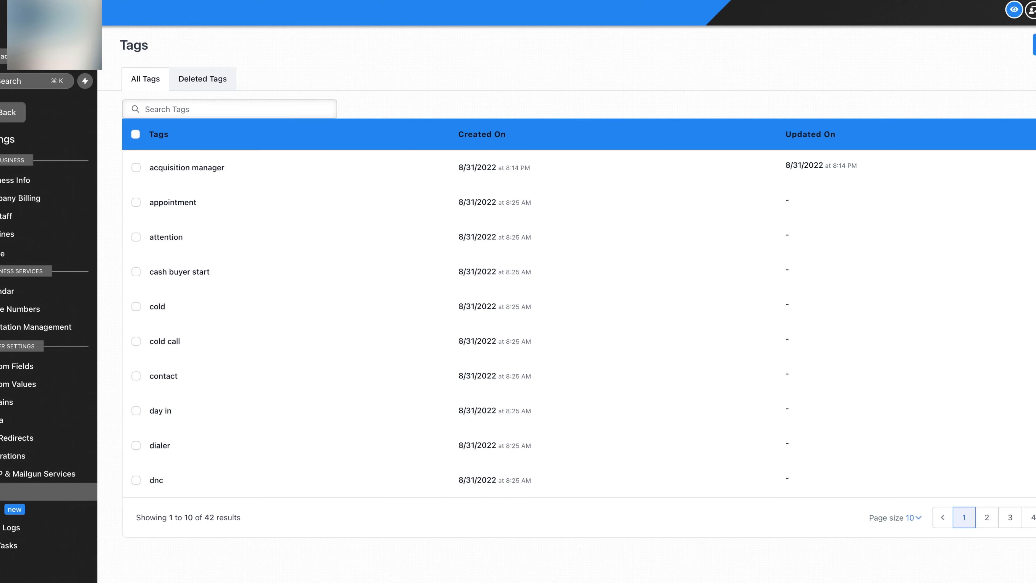
pyautogui.click(1034, 45)
pyautogui.click(549, 83)
pyautogui.write('am')
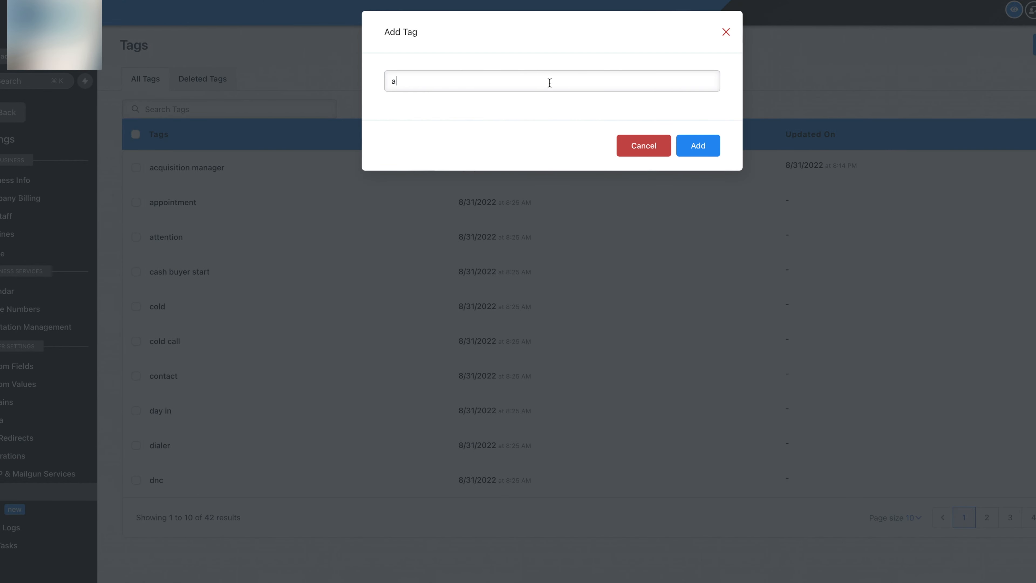
pyautogui.click(697, 143)
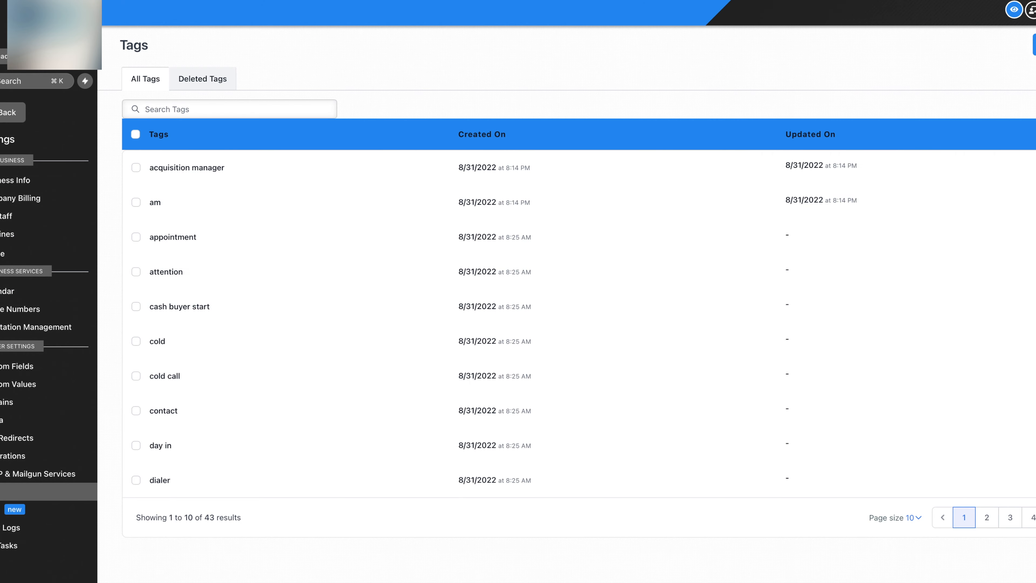
# Try adding 'hot' and 'warm' tags, both rejected as duplicates
pyautogui.click(1034, 44)
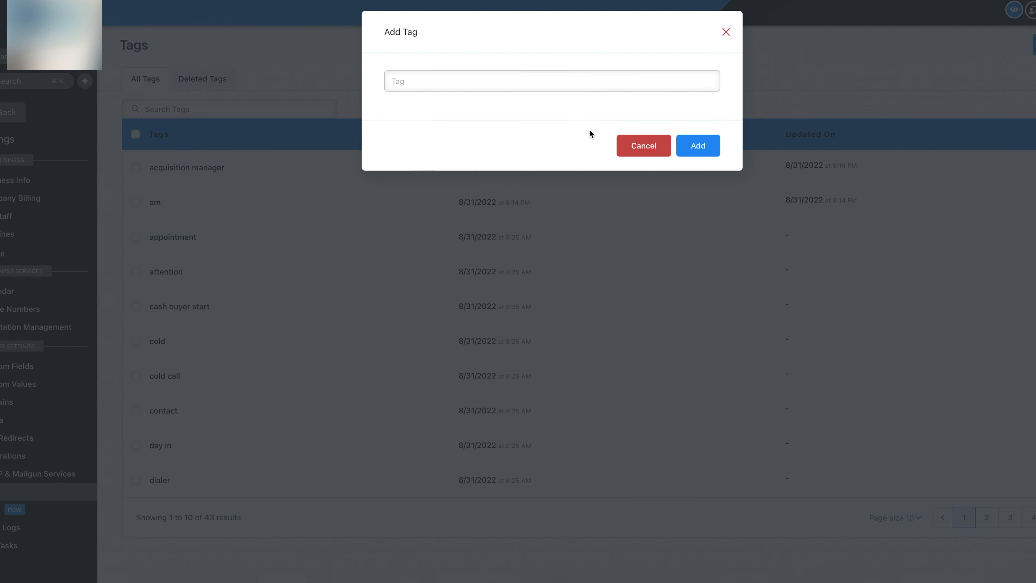
pyautogui.click(571, 89)
pyautogui.write('hot')
pyautogui.click(703, 151)
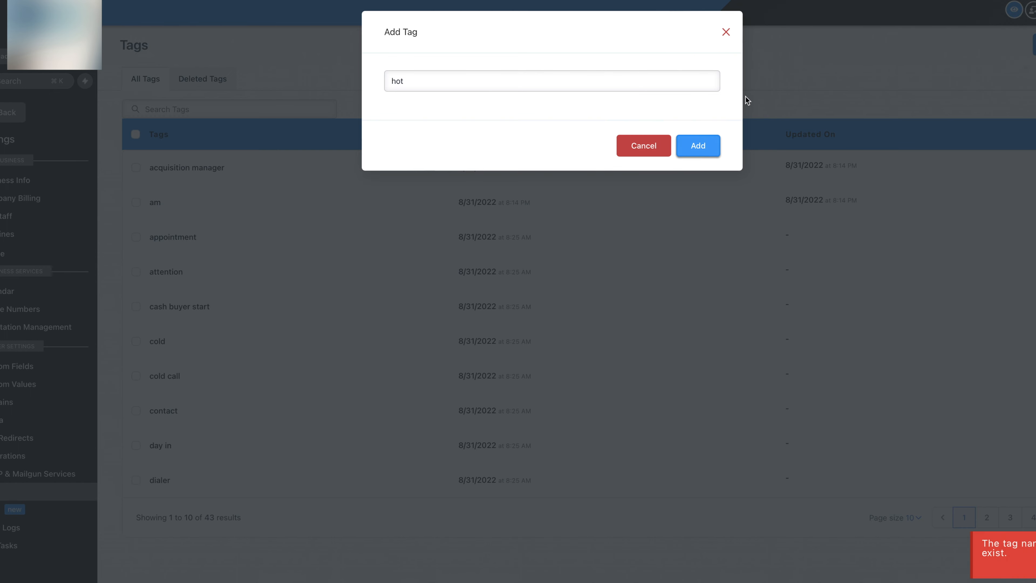
pyautogui.click(726, 33)
pyautogui.click(1034, 45)
pyautogui.click(482, 84)
pyautogui.write('warm')
pyautogui.click(698, 148)
pyautogui.click(726, 31)
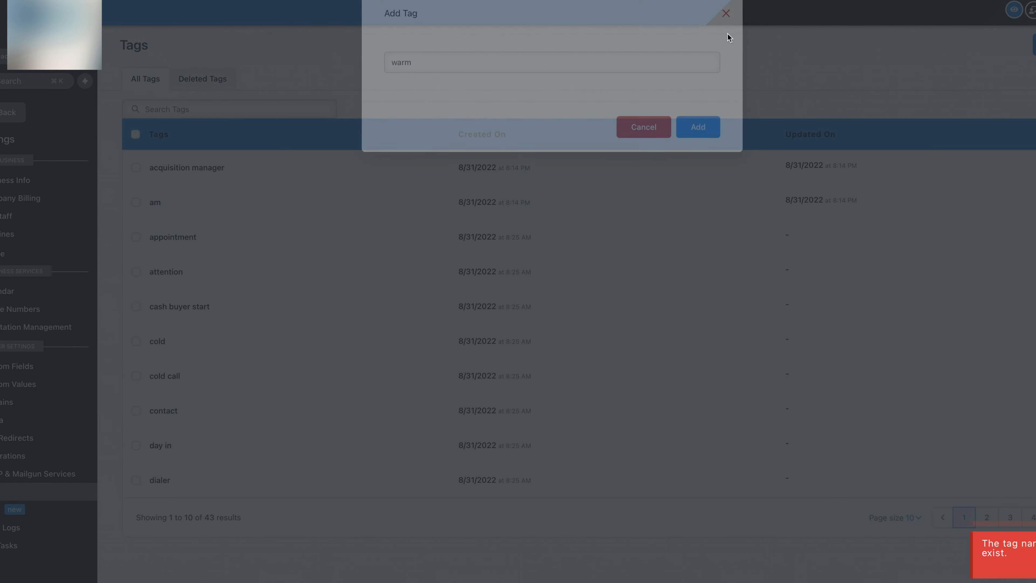
# Replace the duplicate 'cold' tag attempt with a new 'find comps' tag
pyautogui.click(1034, 44)
pyautogui.click(580, 86)
pyautogui.write('cold')
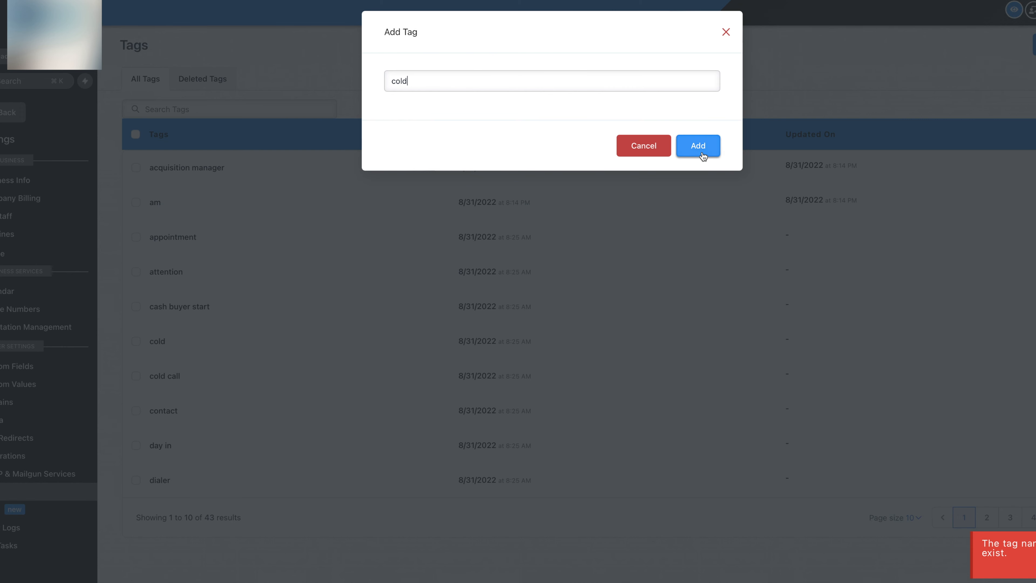
pyautogui.click(704, 153)
pyautogui.click(654, 84)
pyautogui.press('BackSpace')
pyautogui.press('BackSpace')
pyautogui.press('BackSpace')
pyautogui.press('BackSpace')
pyautogui.write('find comps')
pyautogui.click(688, 143)
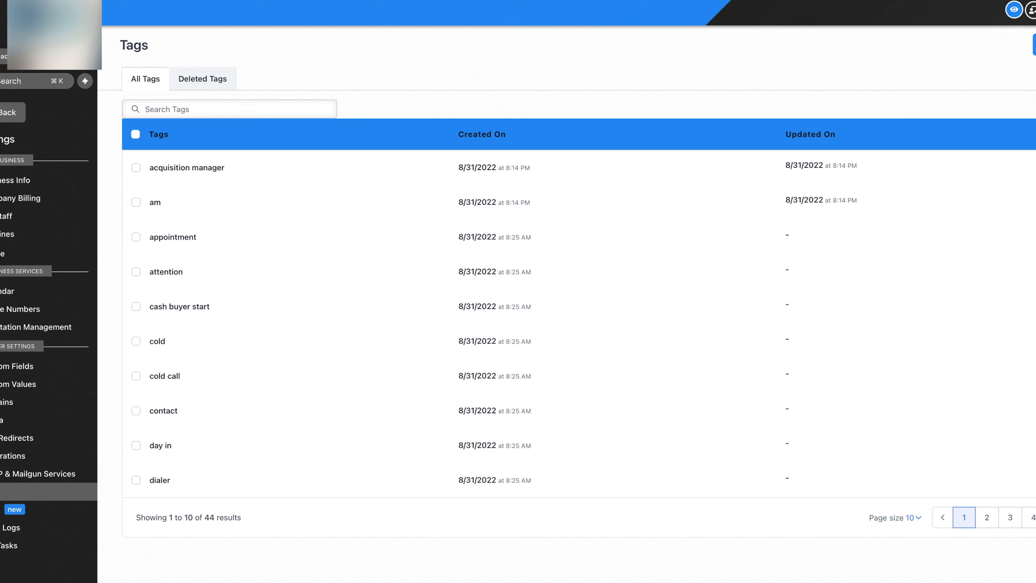
# Add the tags 'under-contract', 'closed' and 'dead'
pyautogui.click(1034, 45)
pyautogui.click(527, 81)
pyautogui.write('under')
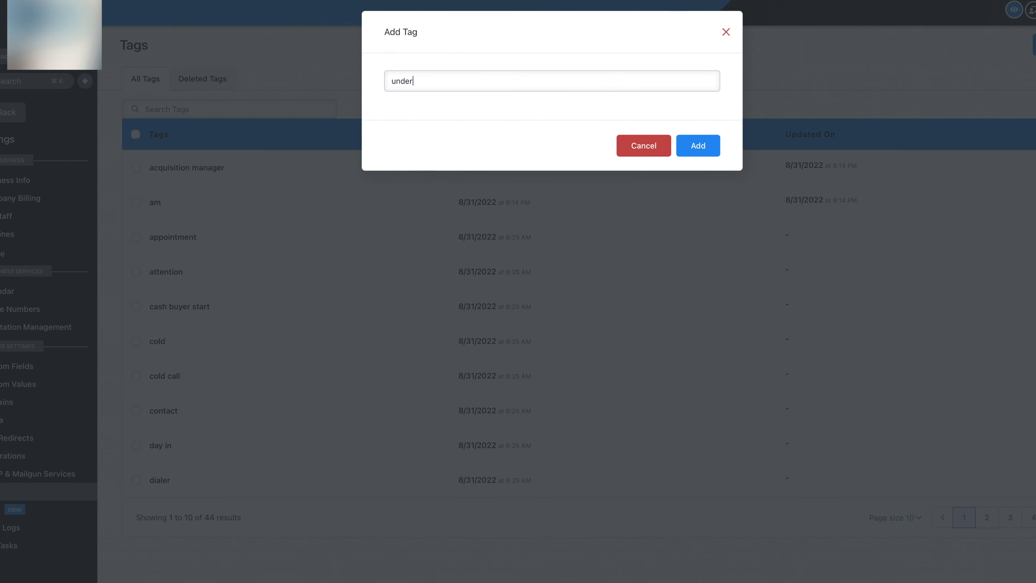
pyautogui.write('-contract')
pyautogui.click(693, 144)
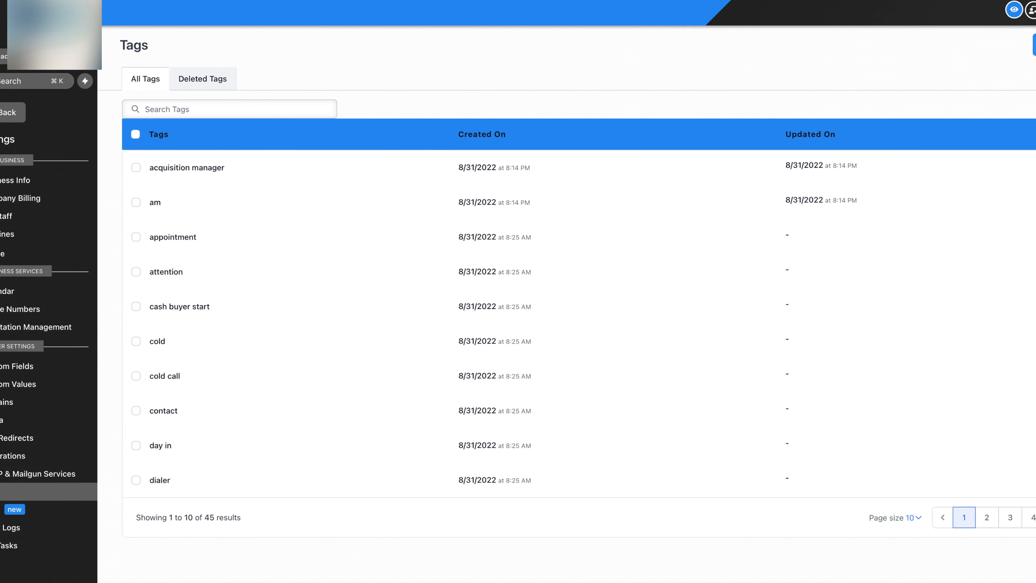
pyautogui.click(1034, 45)
pyautogui.click(593, 77)
pyautogui.write('closed')
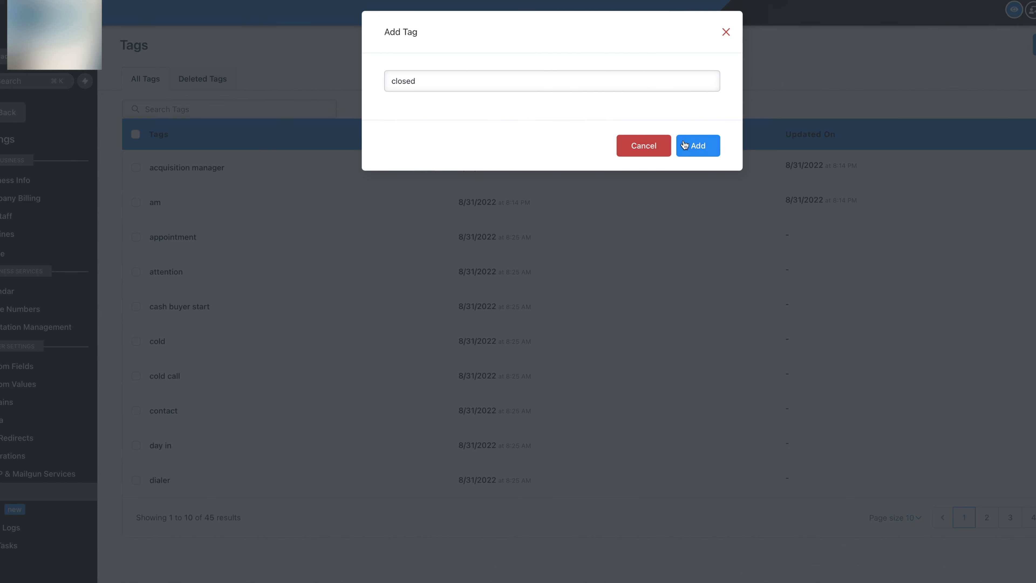
pyautogui.click(705, 150)
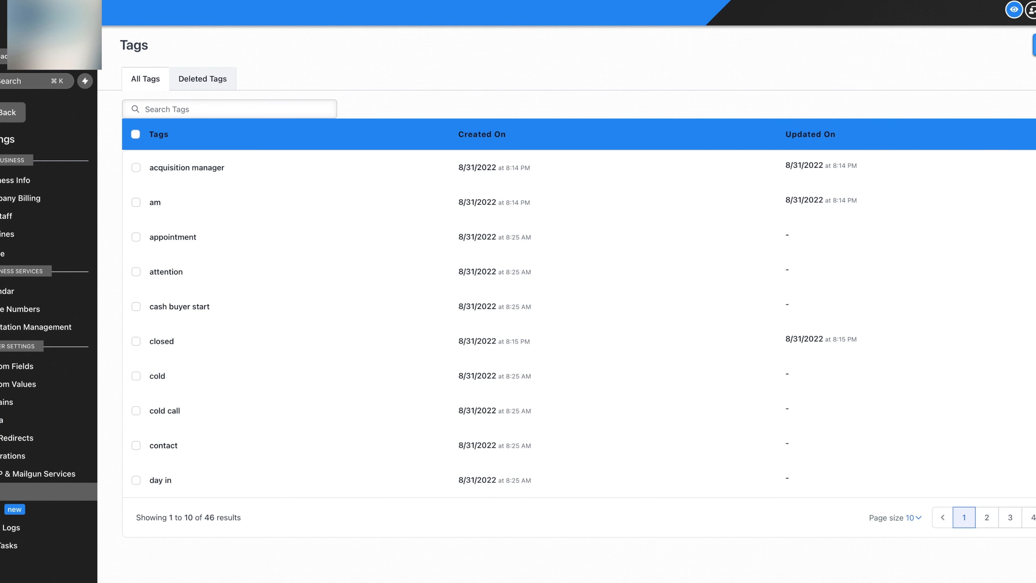
pyautogui.click(1034, 45)
pyautogui.write('dead')
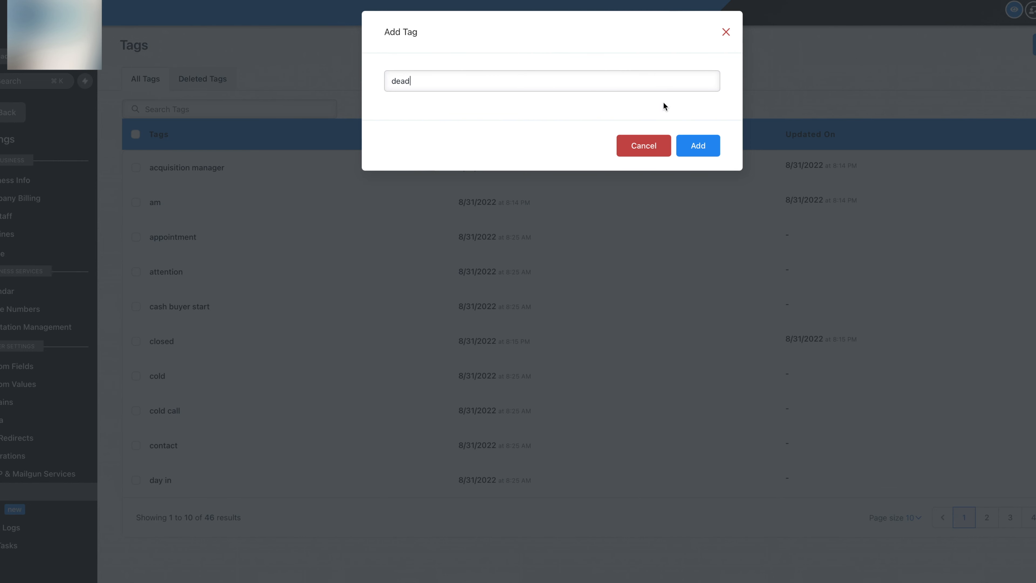
pyautogui.click(704, 145)
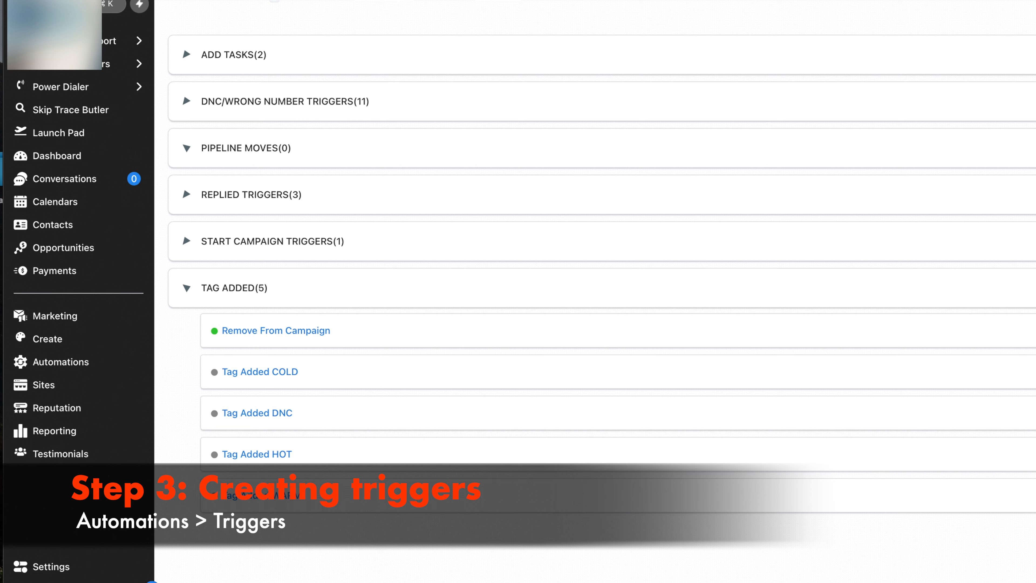
# Create and save the trigger rule 'lead tag added' in the TAG ADDED folder
pyautogui.click(984, 73)
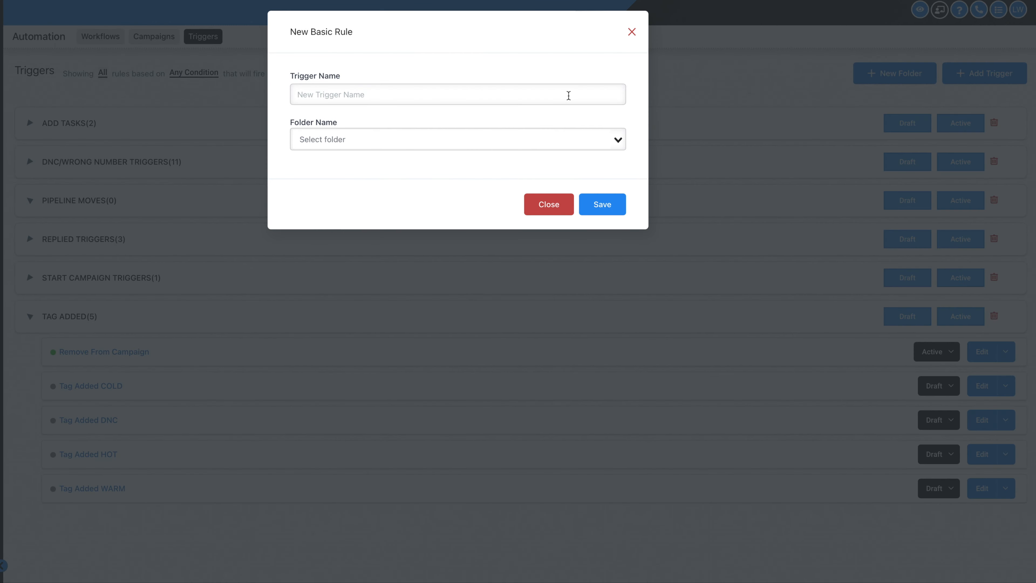
pyautogui.write('lead tag')
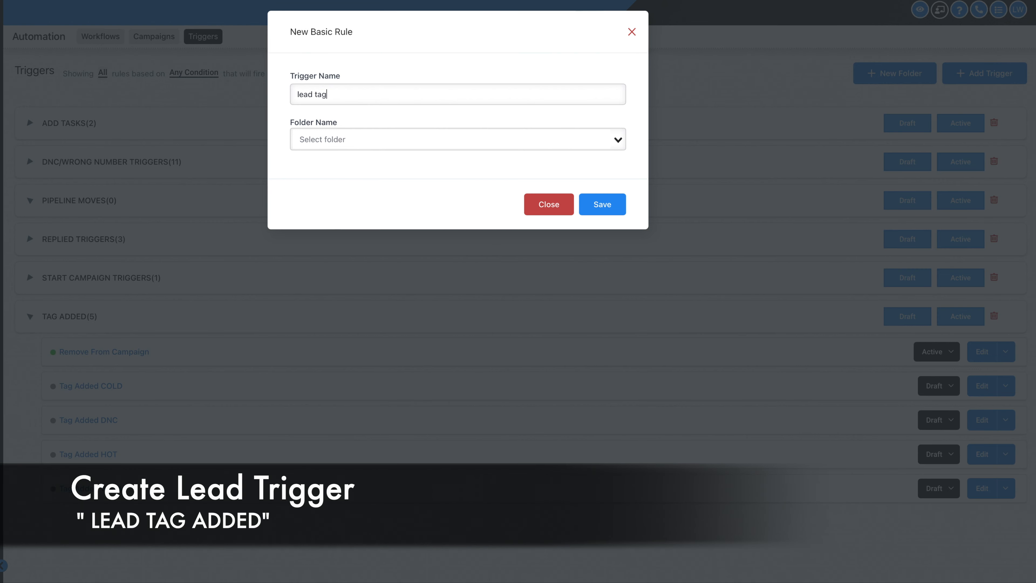
pyautogui.write(' added')
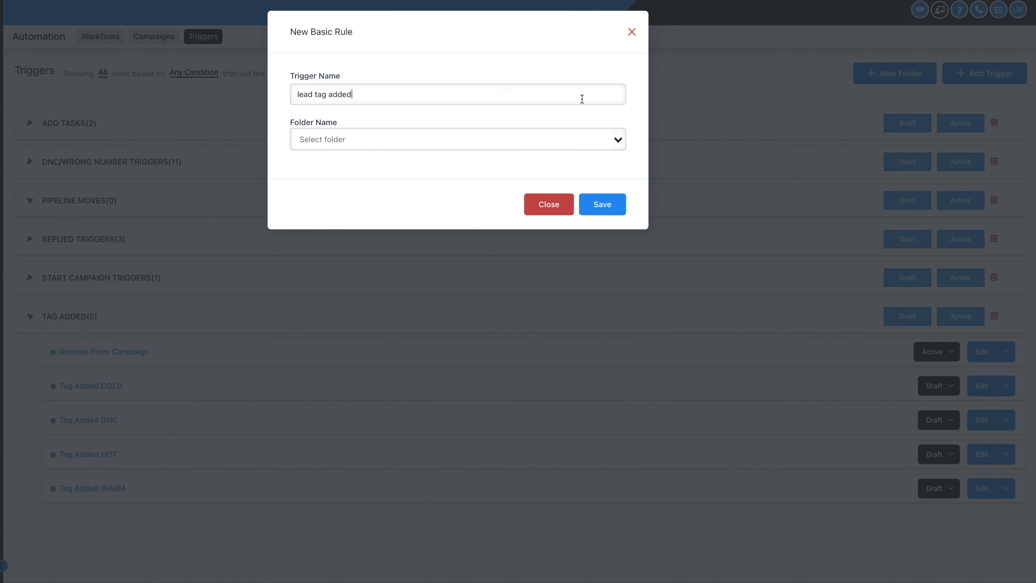
pyautogui.click(618, 140)
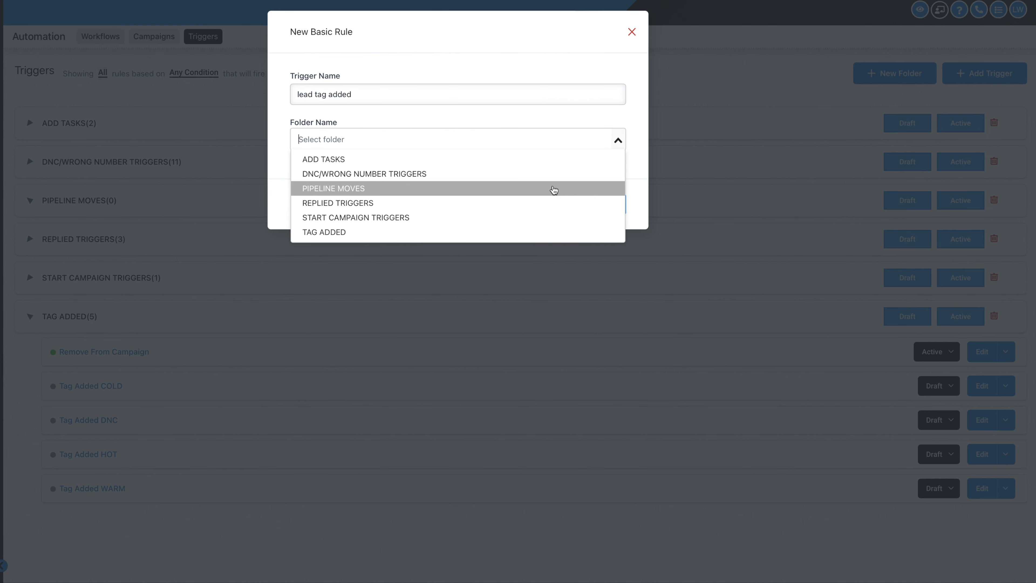
pyautogui.click(330, 232)
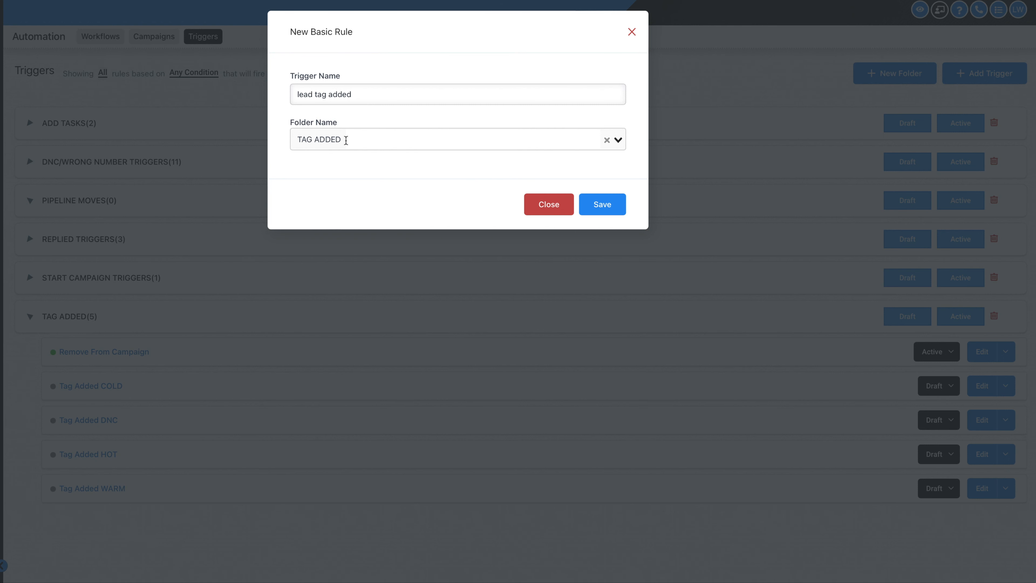
pyautogui.click(602, 204)
pyautogui.click(424, 212)
pyautogui.scroll(-2, 245, 334)
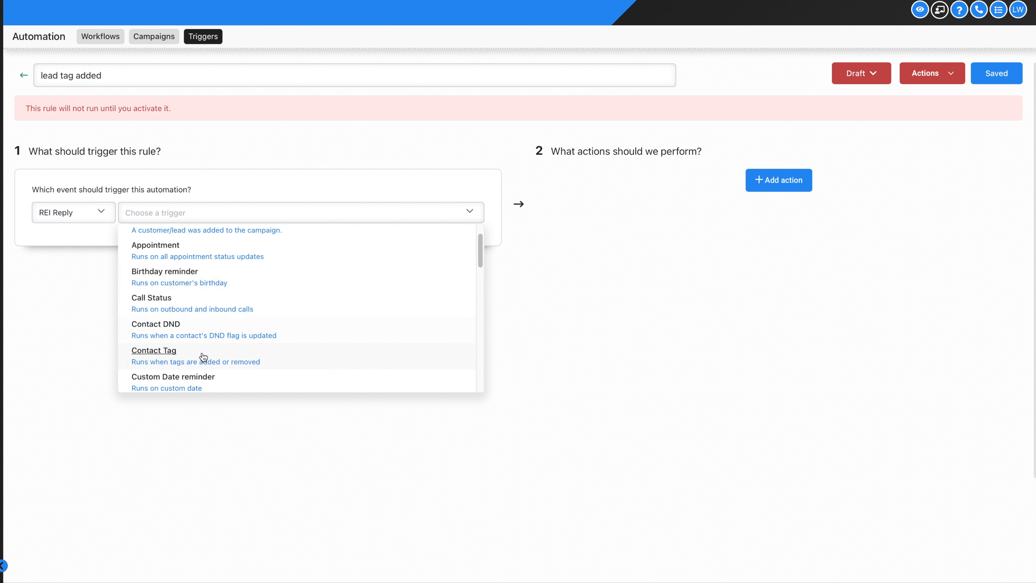
# Set the trigger to Contact Tag with a Tag Added filter matching the tag 'lead'
pyautogui.click(204, 354)
pyautogui.click(49, 240)
pyautogui.click(76, 261)
pyautogui.click(76, 300)
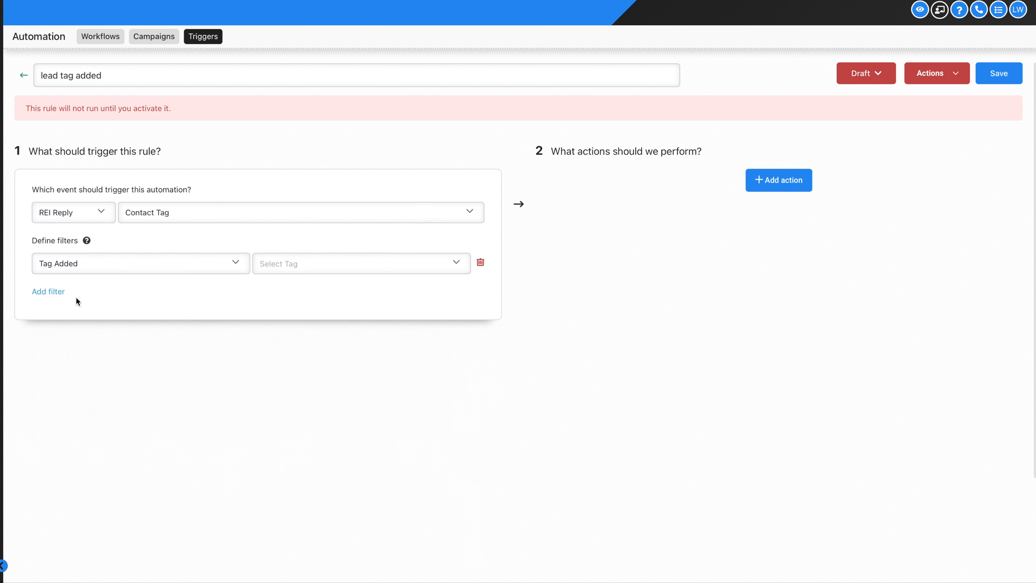
pyautogui.click(277, 263)
pyautogui.write('le')
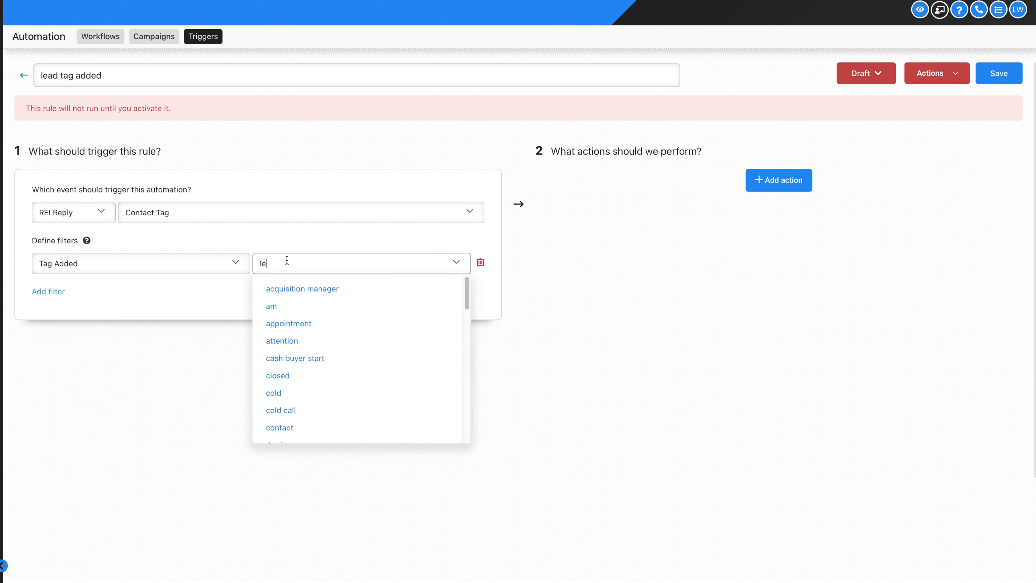
pyautogui.write('ad')
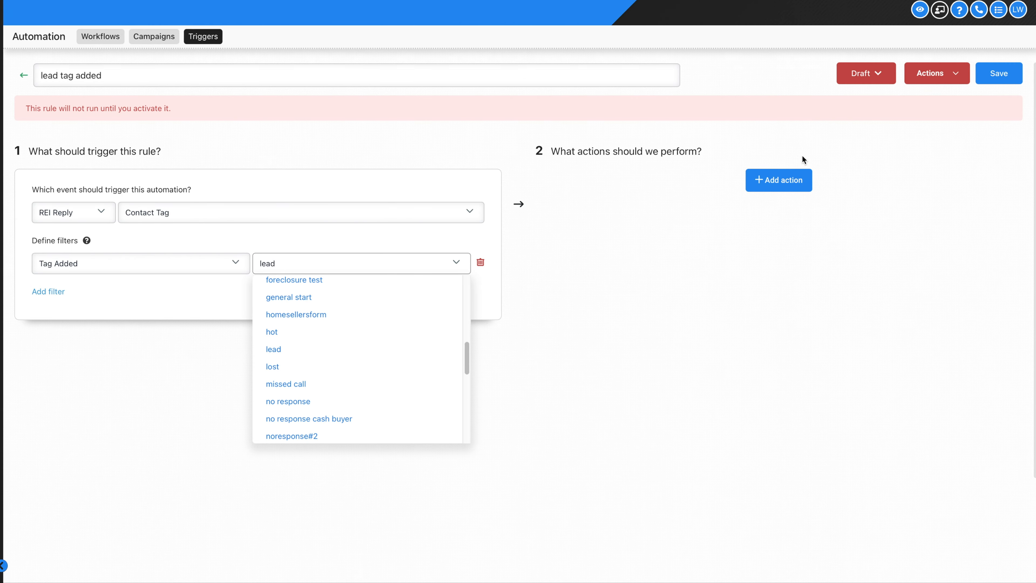
pyautogui.scroll(-1, 354, 265)
pyautogui.scroll(5, 361, 326)
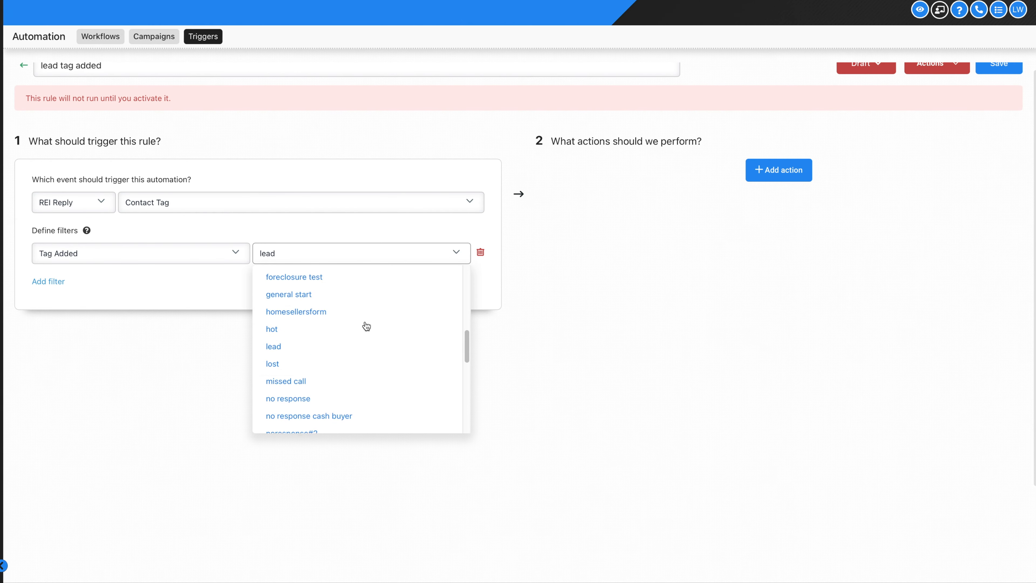
pyautogui.scroll(-8, 358, 342)
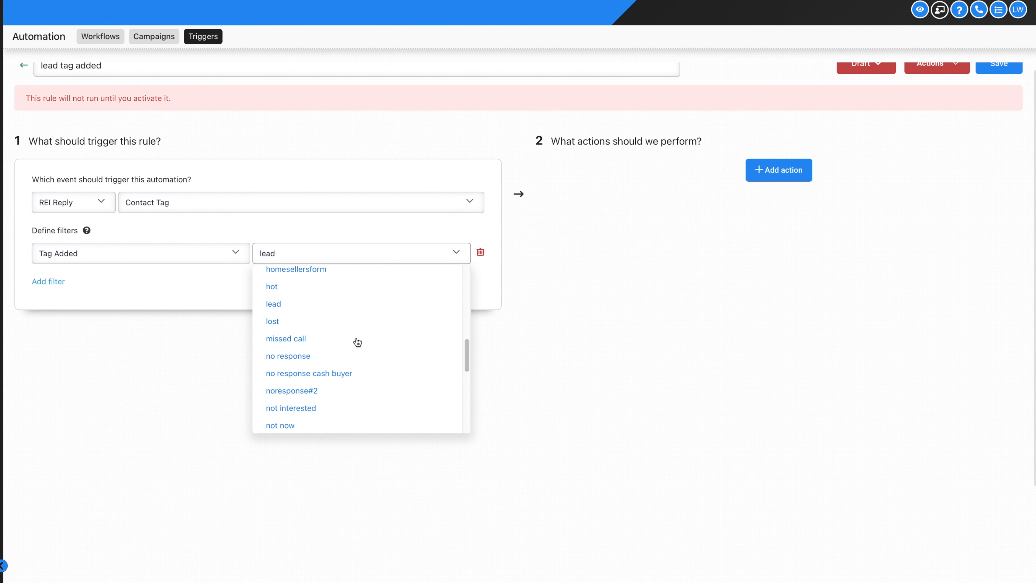
pyautogui.click(325, 287)
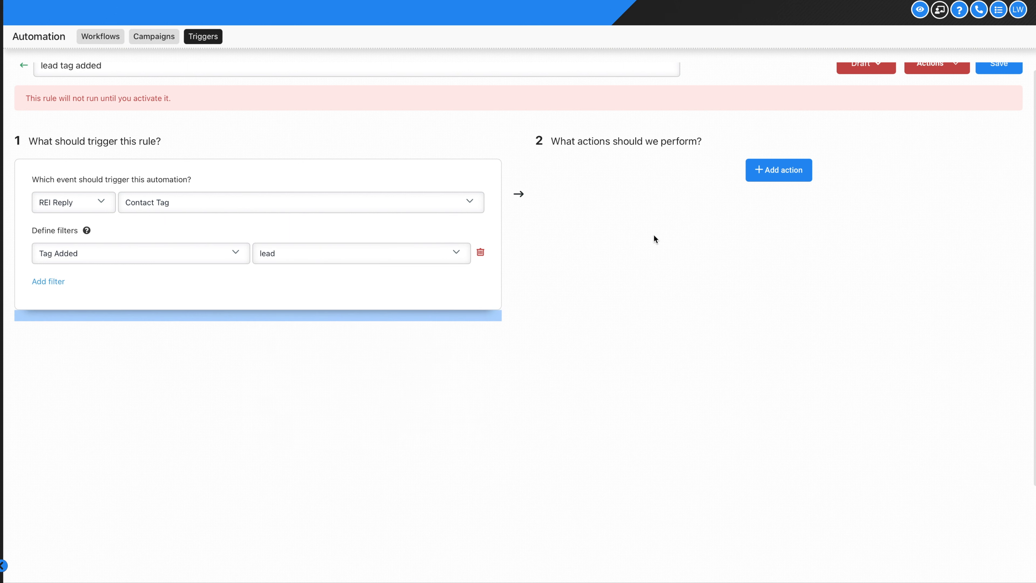
# Add an Add / Update Opportunity action targeting VA Pipeline, stage Lead
pyautogui.click(784, 172)
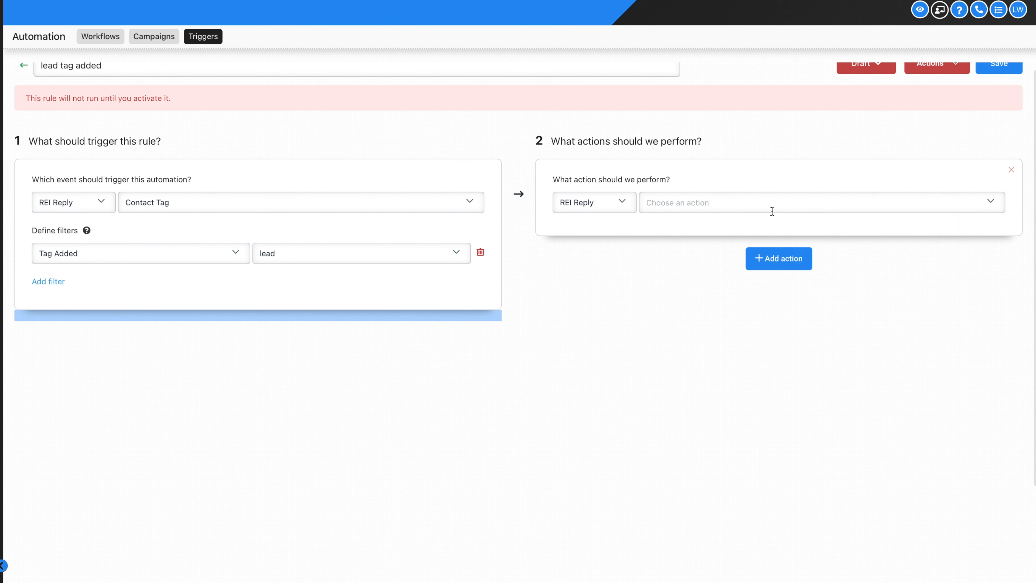
pyautogui.click(770, 206)
pyautogui.click(730, 241)
pyautogui.click(710, 237)
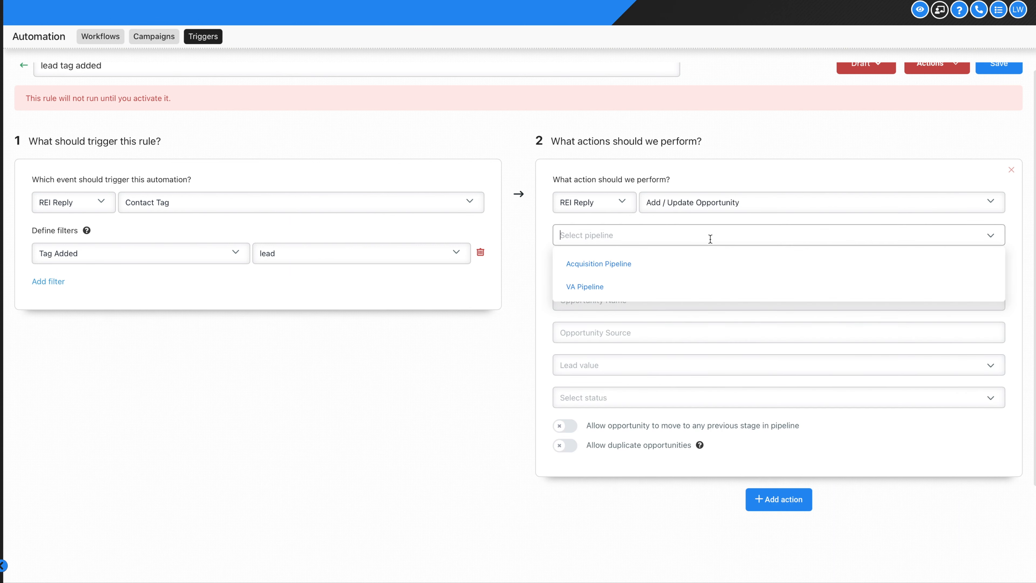
pyautogui.click(719, 200)
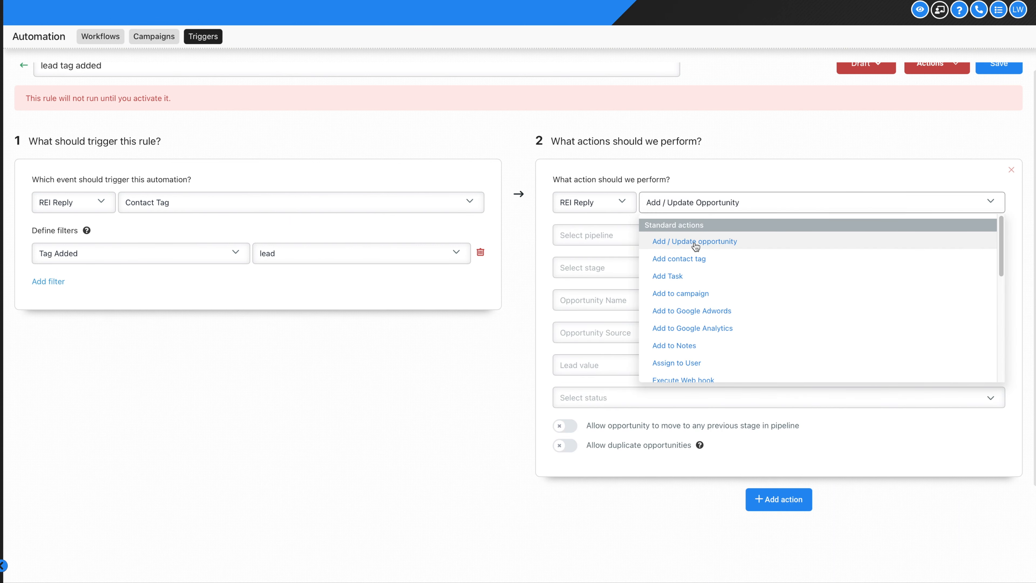
pyautogui.click(620, 234)
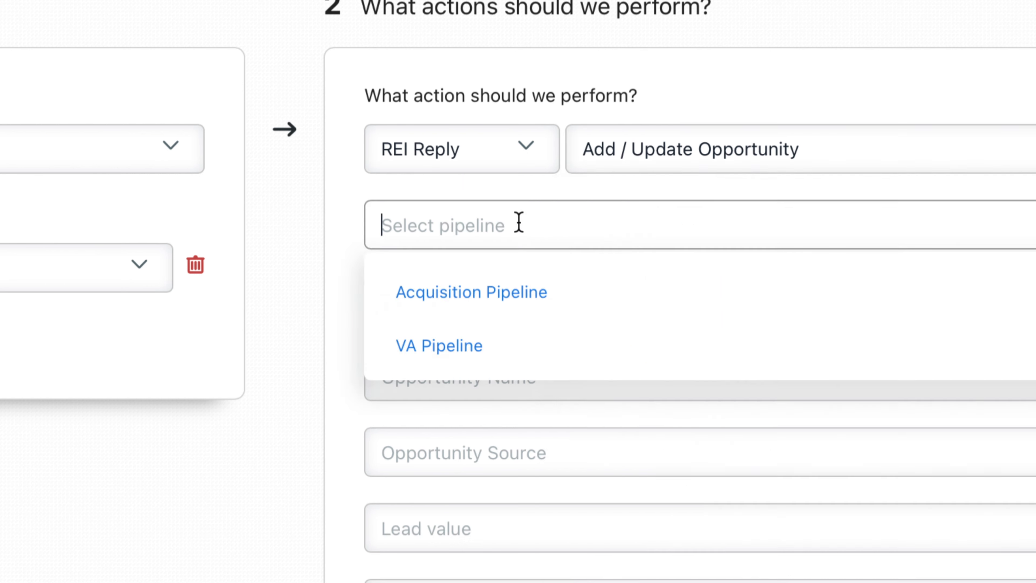
pyautogui.click(517, 344)
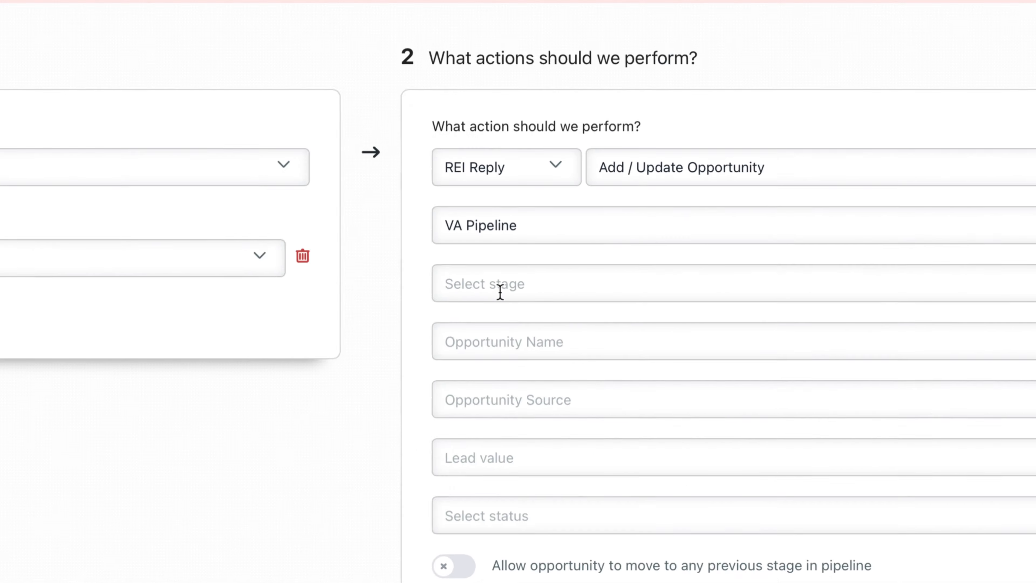
pyautogui.click(500, 292)
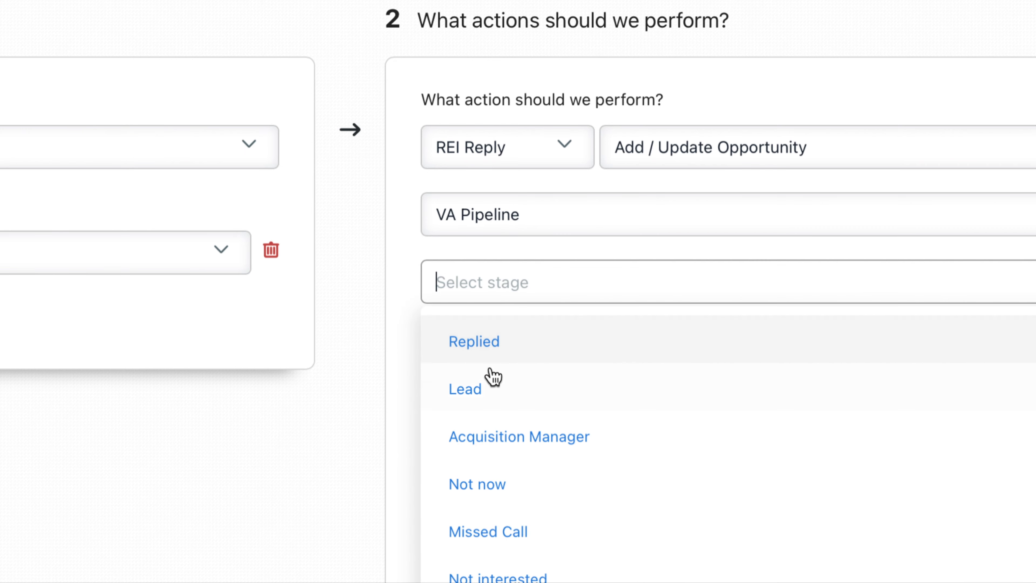
pyautogui.click(492, 369)
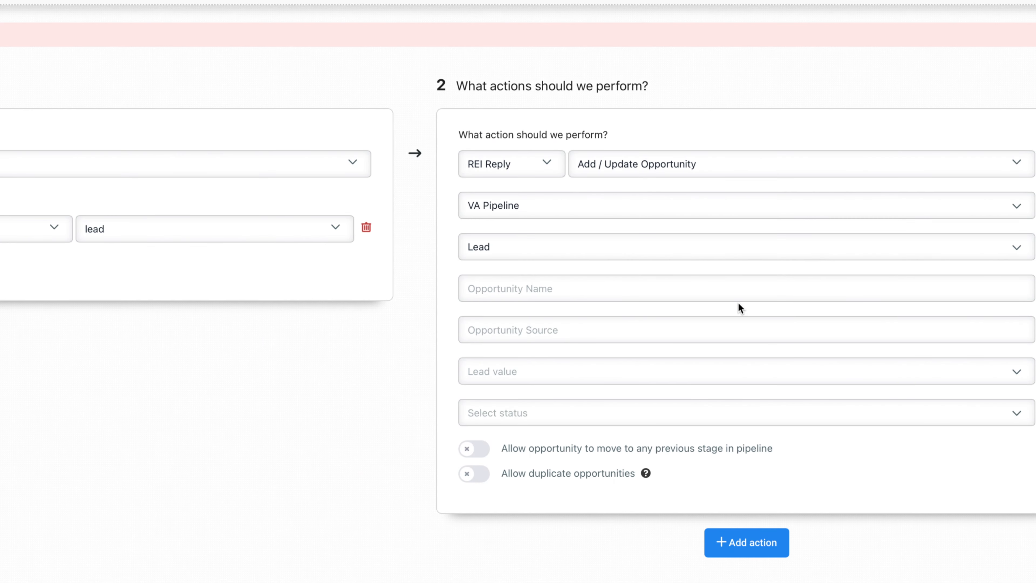
pyautogui.click(732, 290)
pyautogui.click(746, 542)
# Set the second action to Remove From All Campaigns
pyautogui.click(750, 429)
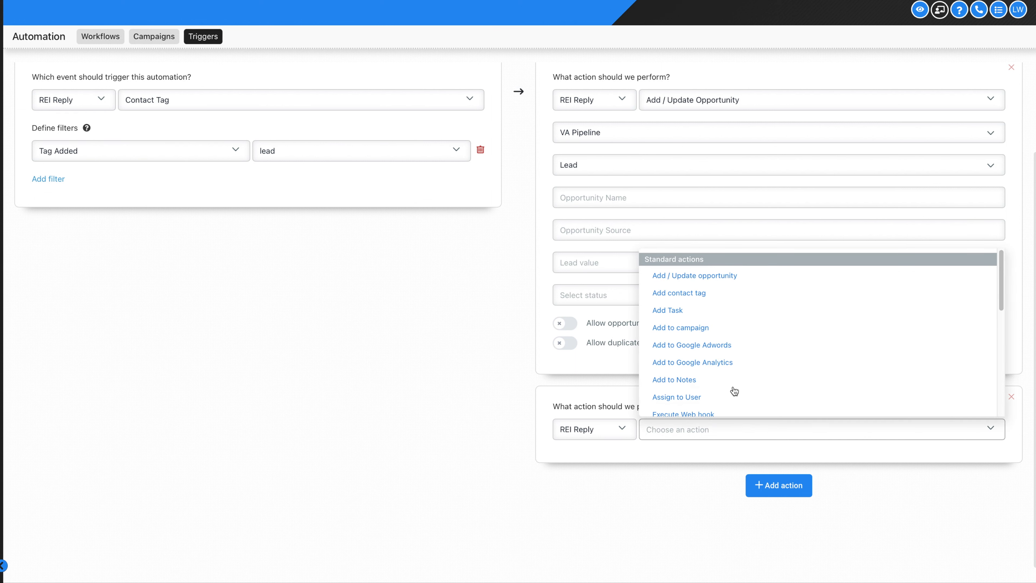
pyautogui.scroll(-3, 718, 347)
pyautogui.scroll(-3, 719, 348)
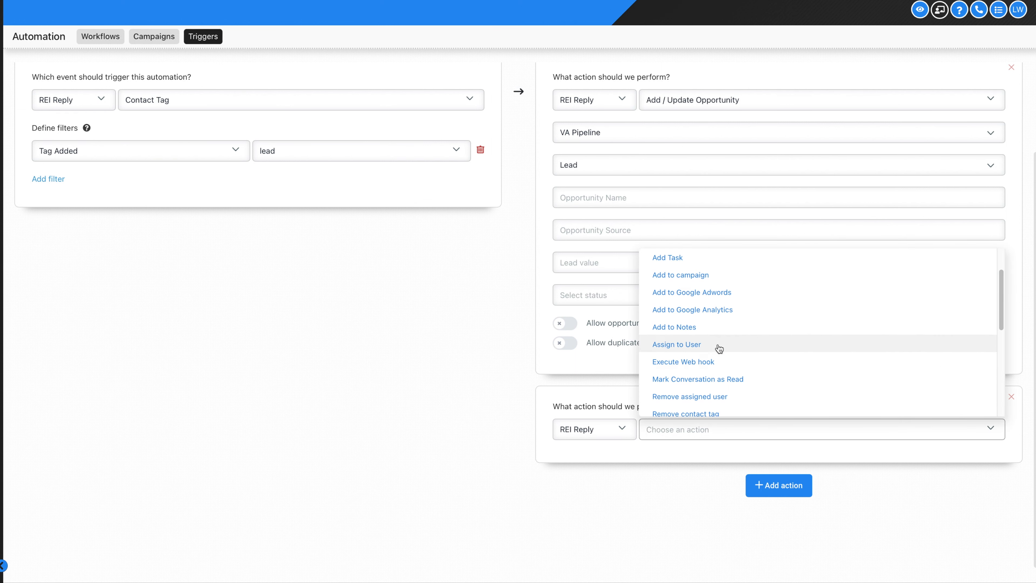
pyautogui.scroll(-1, 719, 347)
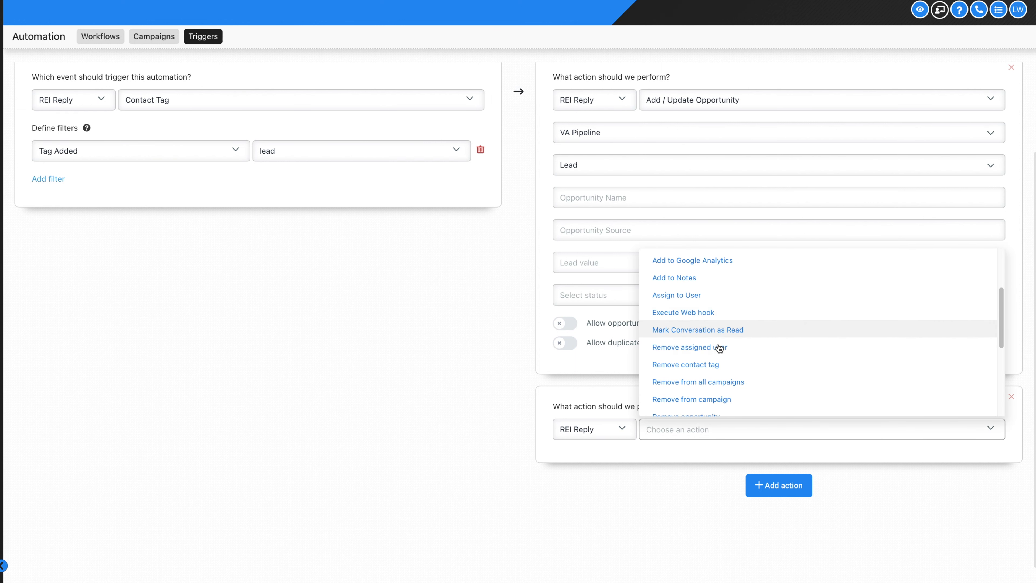
pyautogui.click(720, 383)
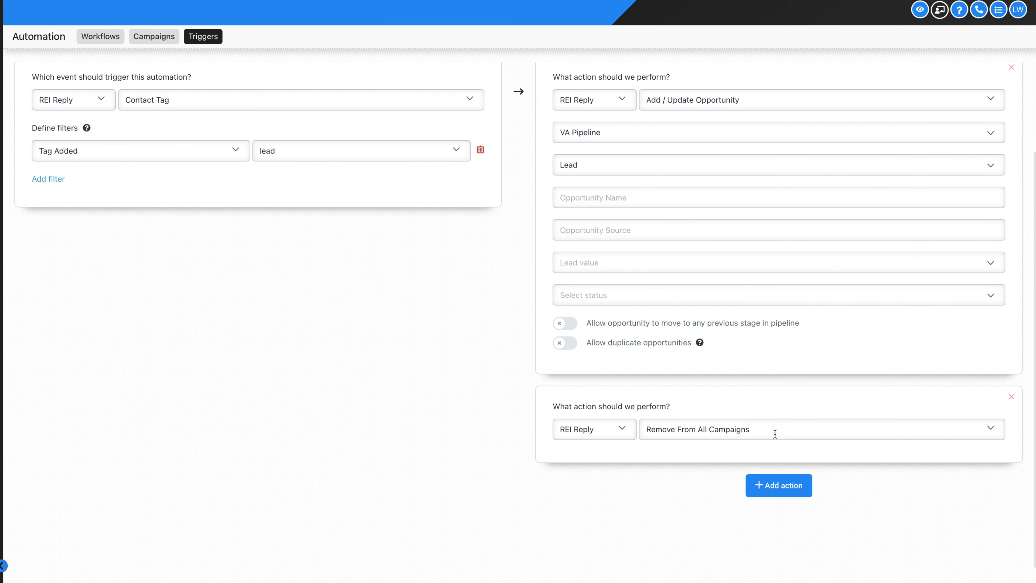
# Add a third action set to Remove Contact Tag, keeping the second as Remove From All Campaigns
pyautogui.click(787, 486)
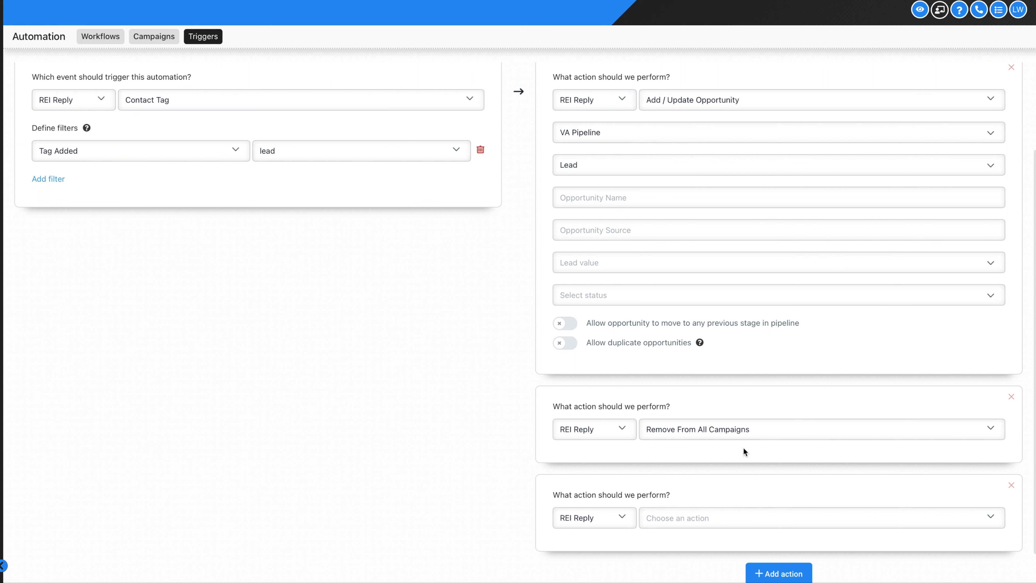
pyautogui.click(730, 430)
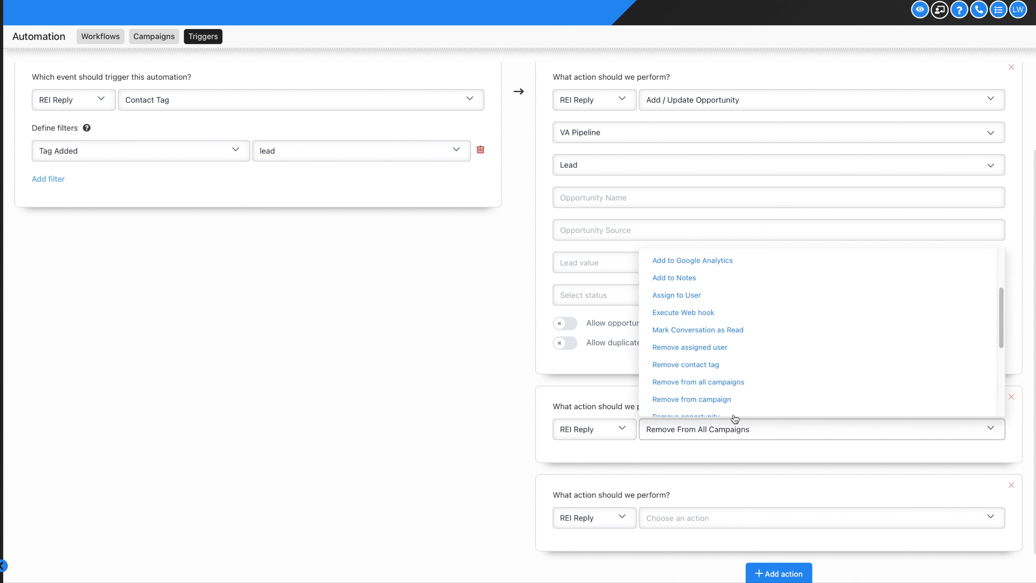
pyautogui.scroll(-1, 732, 394)
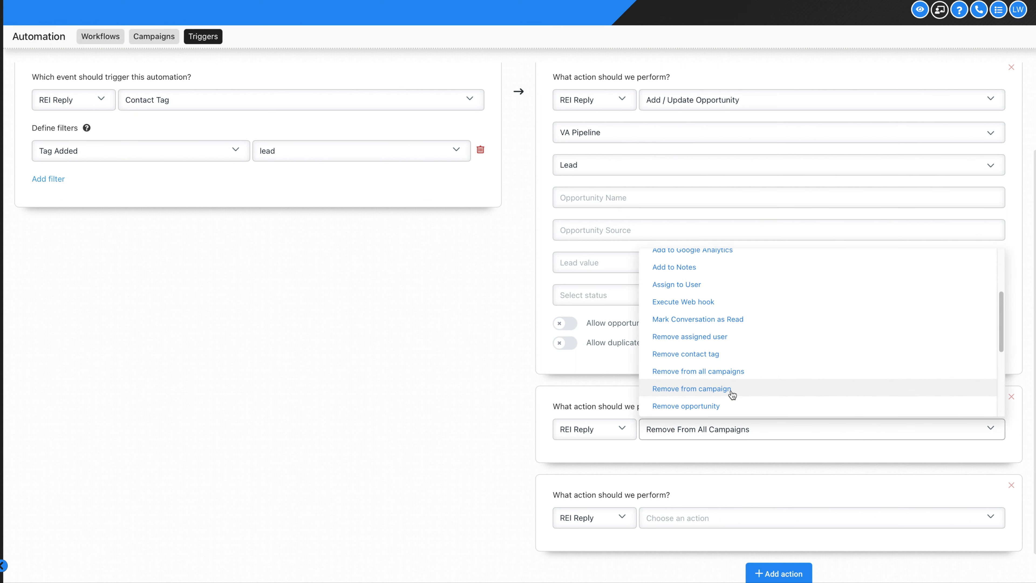
pyautogui.click(732, 394)
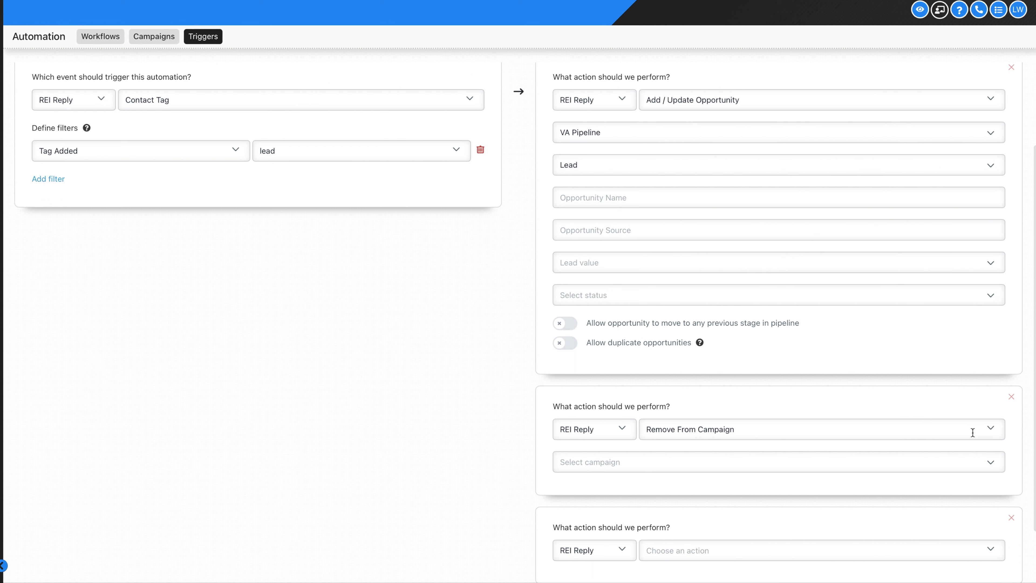
pyautogui.click(1000, 429)
pyautogui.click(768, 373)
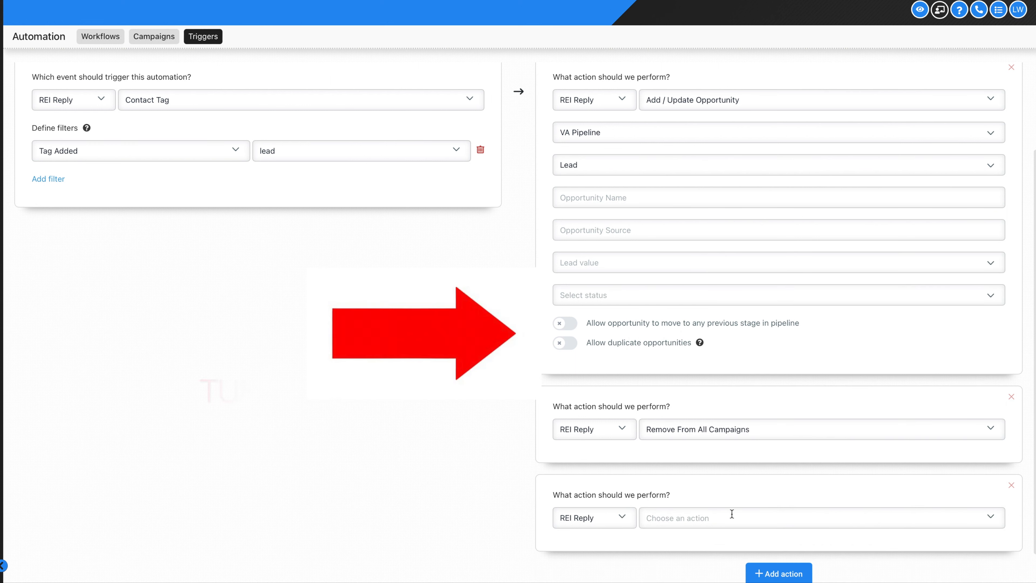
pyautogui.click(732, 518)
pyautogui.scroll(-3, 703, 427)
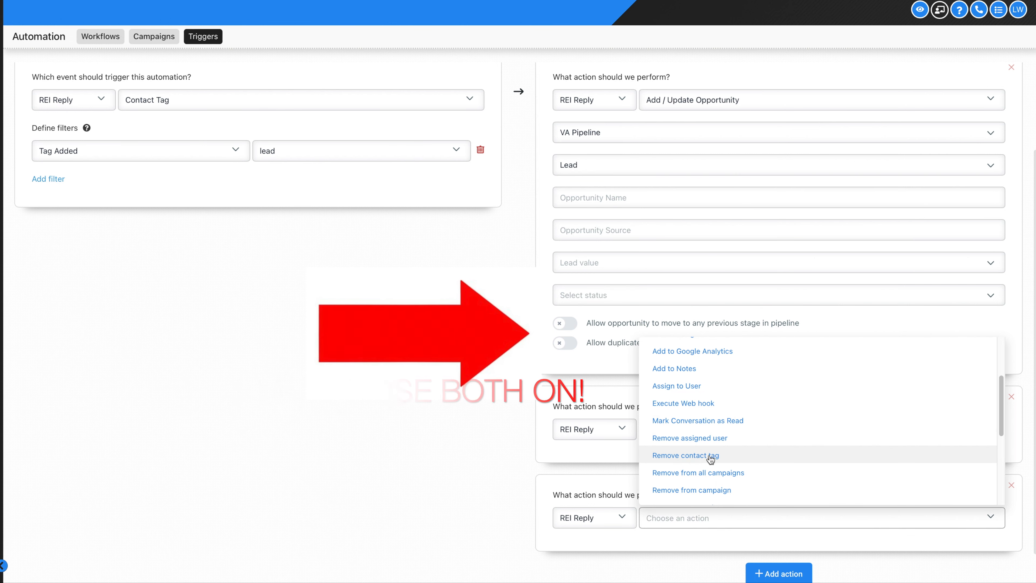
pyautogui.click(710, 456)
# Add 'replied', 'not now' and 'not interested' to the Remove Contact Tag tags
pyautogui.scroll(-2, 701, 445)
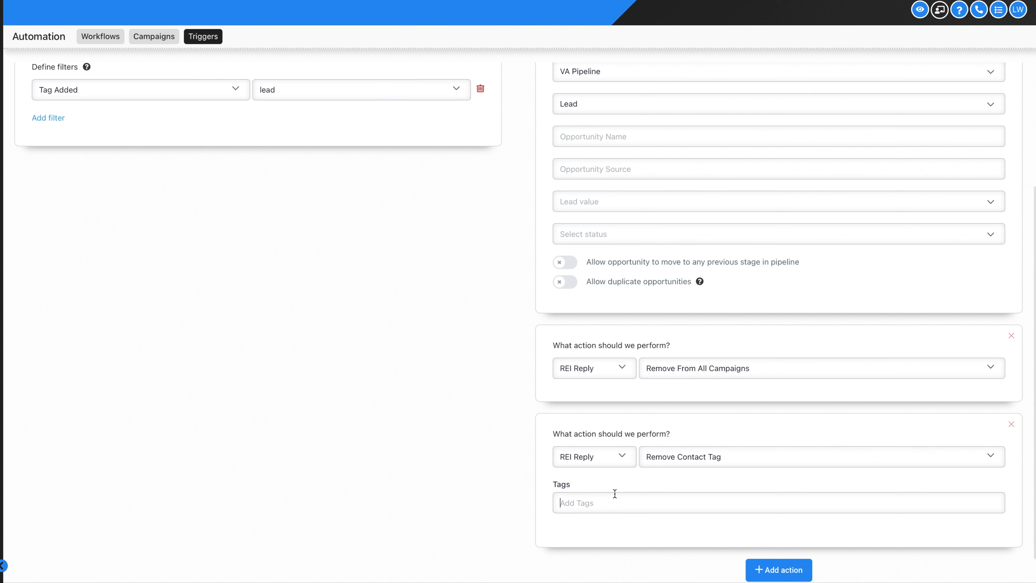
pyautogui.scroll(1, 595, 493)
pyautogui.write('replied')
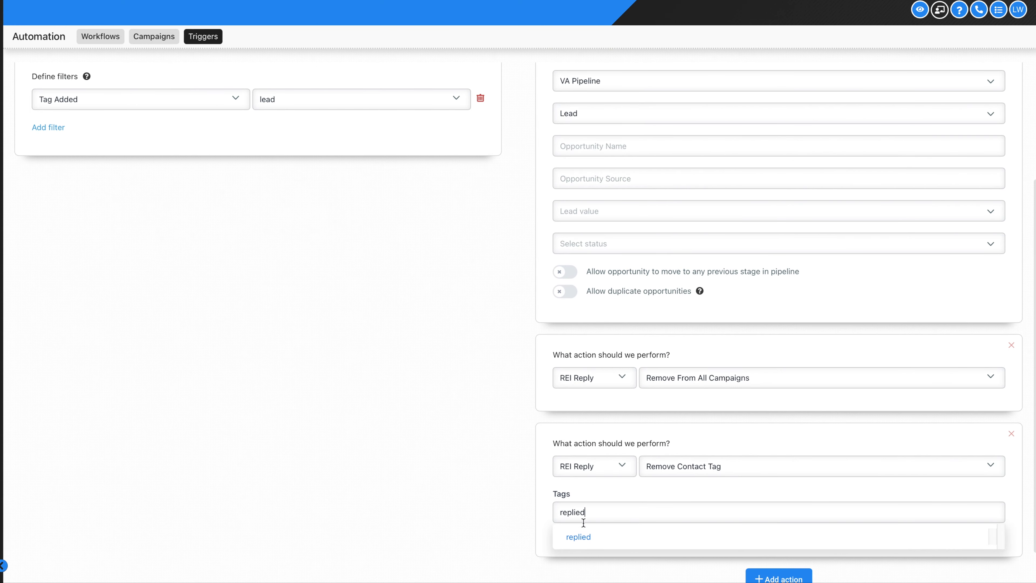
pyautogui.click(588, 530)
pyautogui.write('not now')
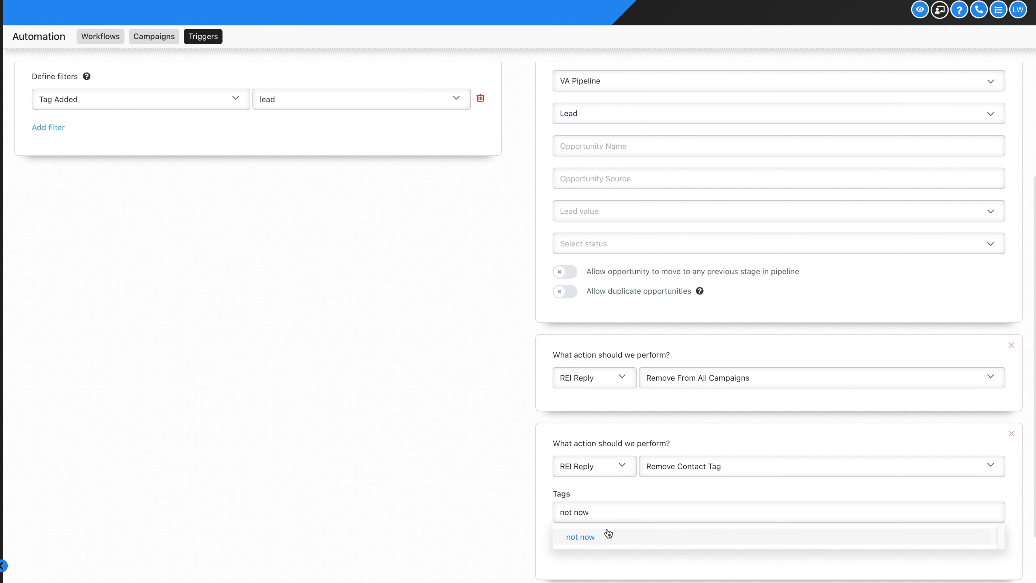
pyautogui.click(604, 536)
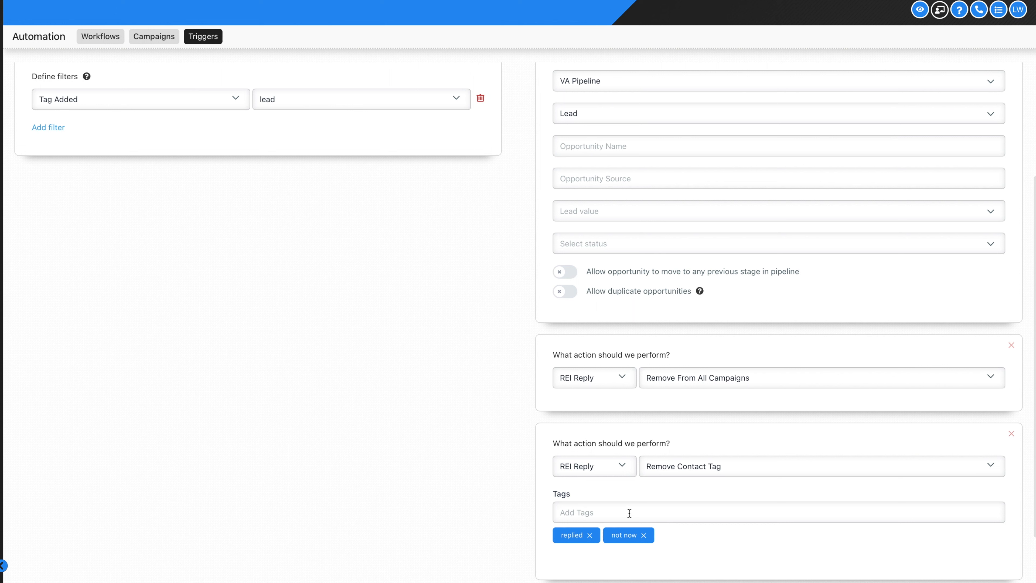
pyautogui.write('not interested')
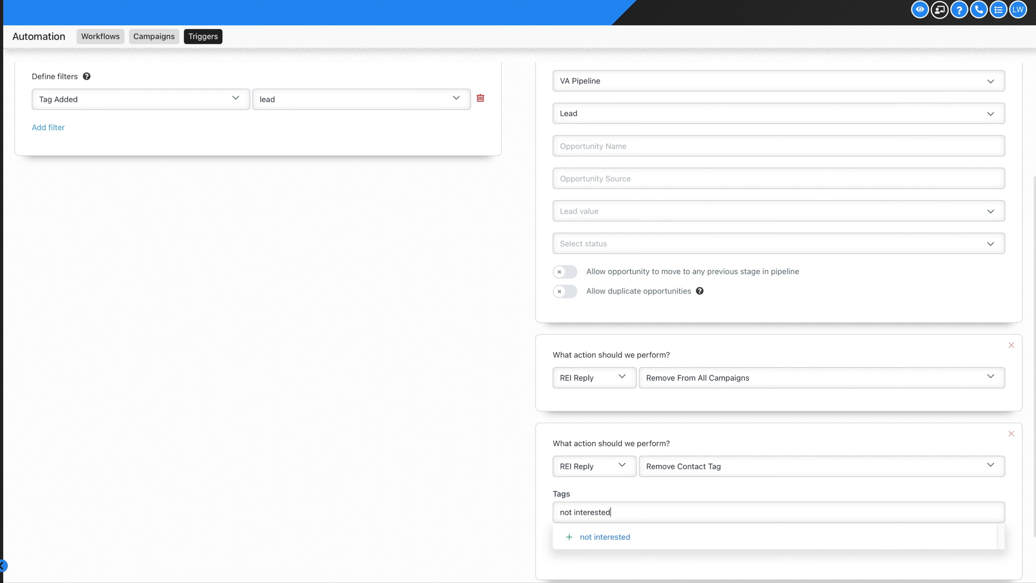
pyautogui.click(630, 539)
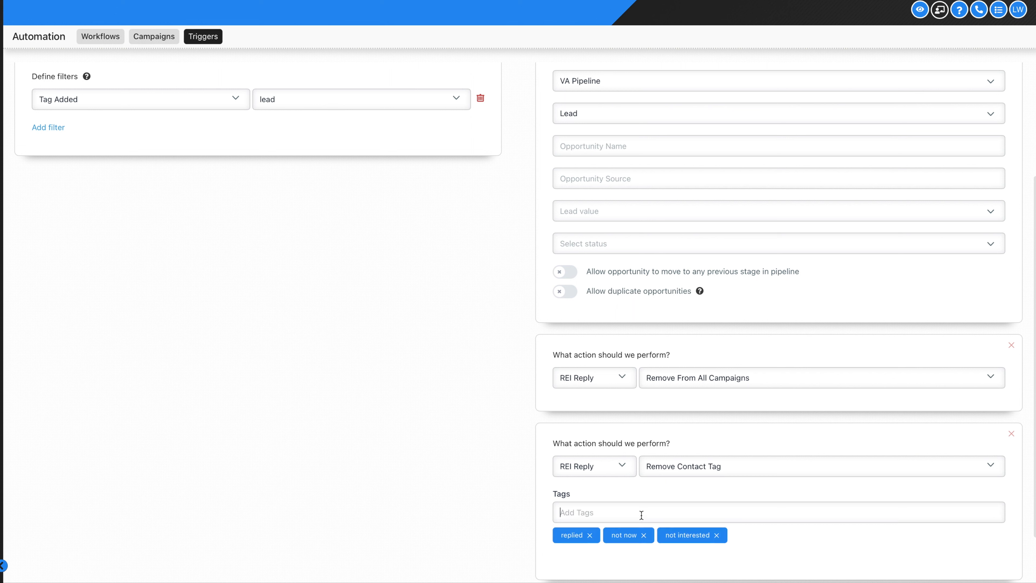
# Add 'missed call' and 'wrong number' to the tags being removed
pyautogui.write('missed call')
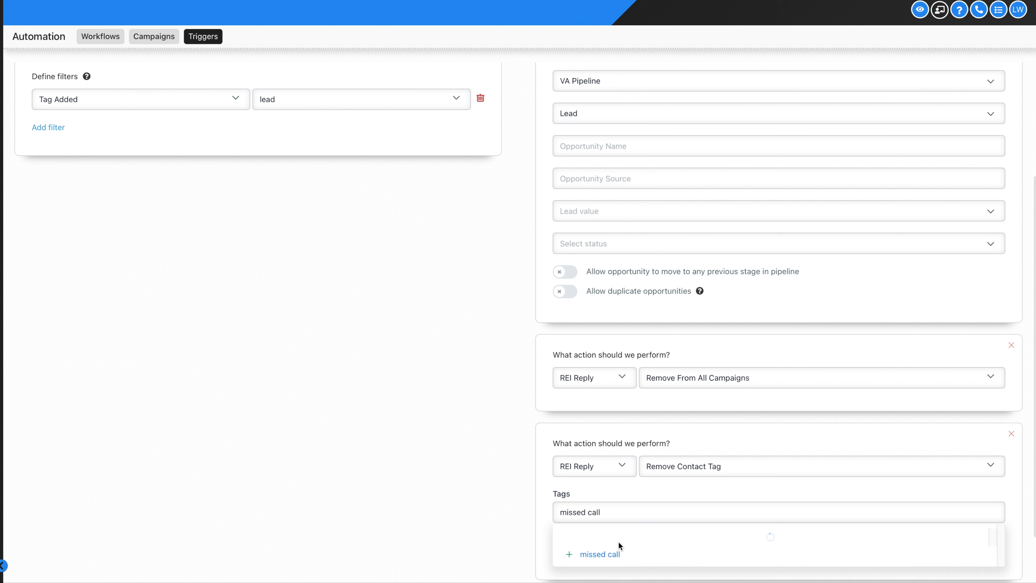
pyautogui.click(600, 539)
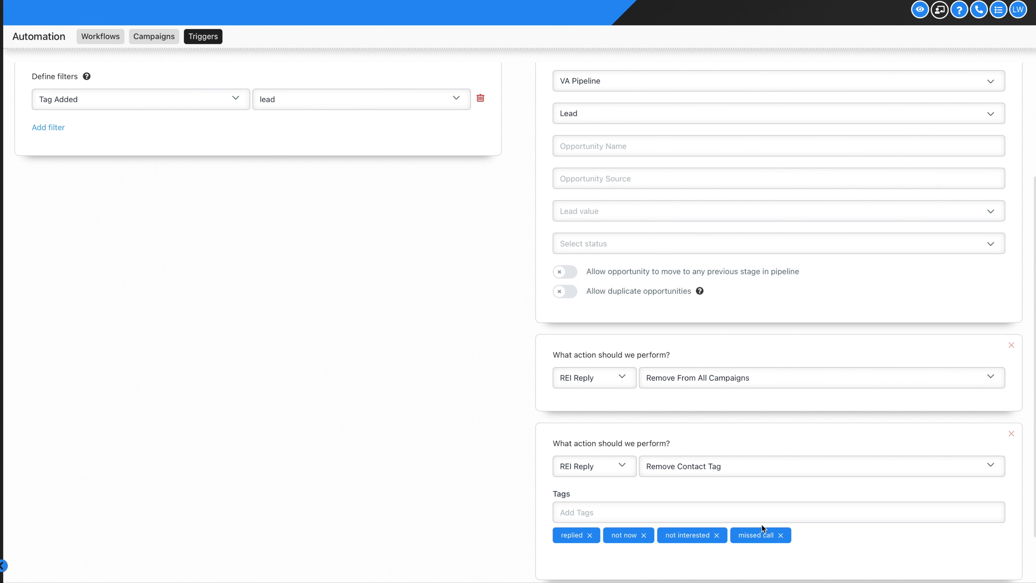
pyautogui.scroll(-1, 761, 524)
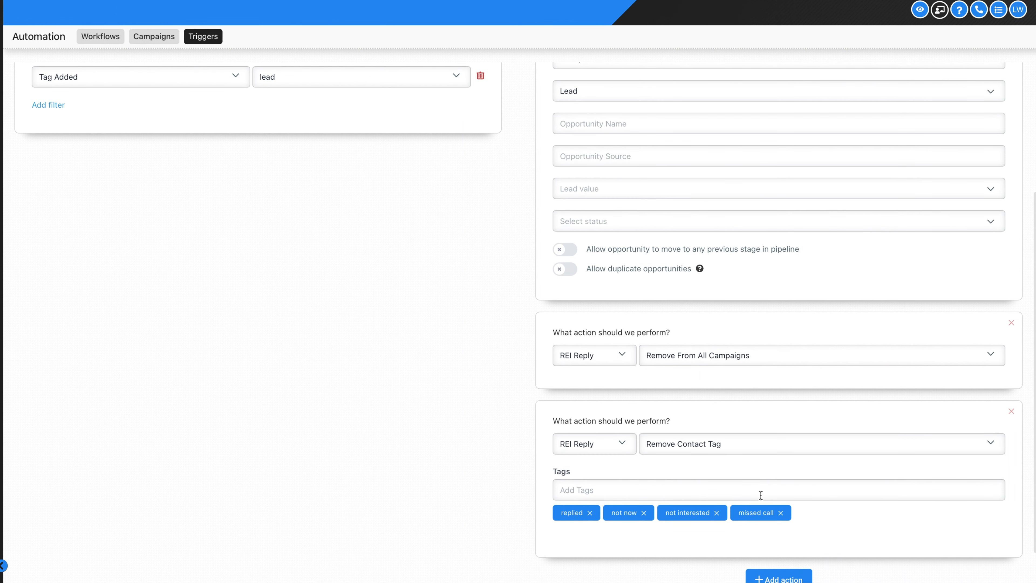
pyautogui.write('wrong number')
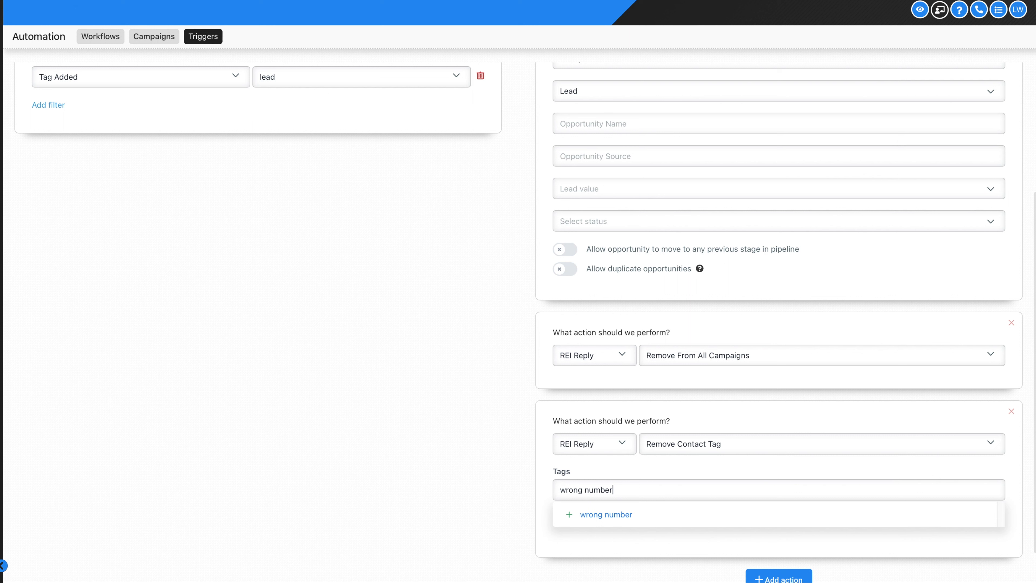
pyautogui.click(713, 515)
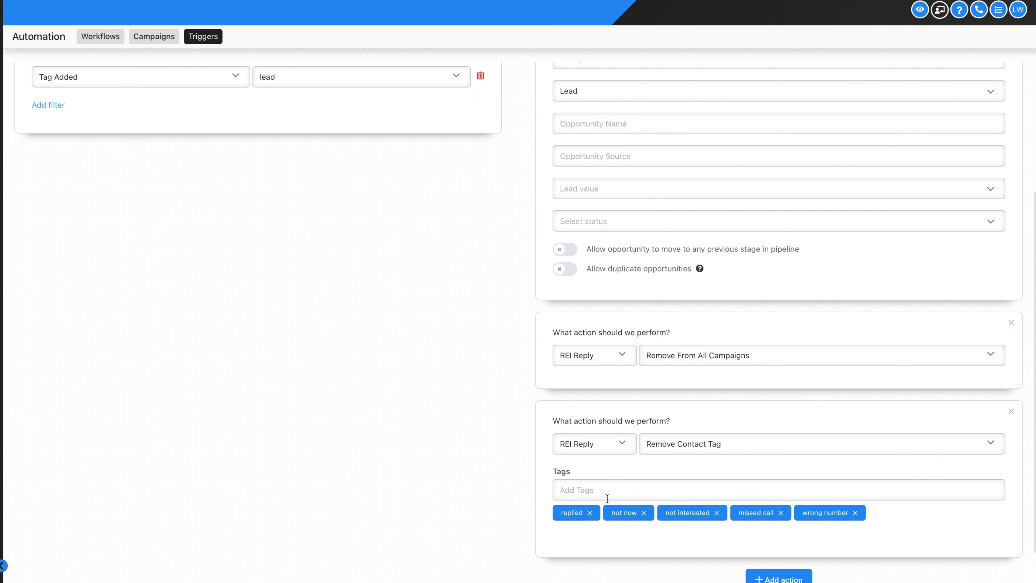
pyautogui.scroll(5, 608, 497)
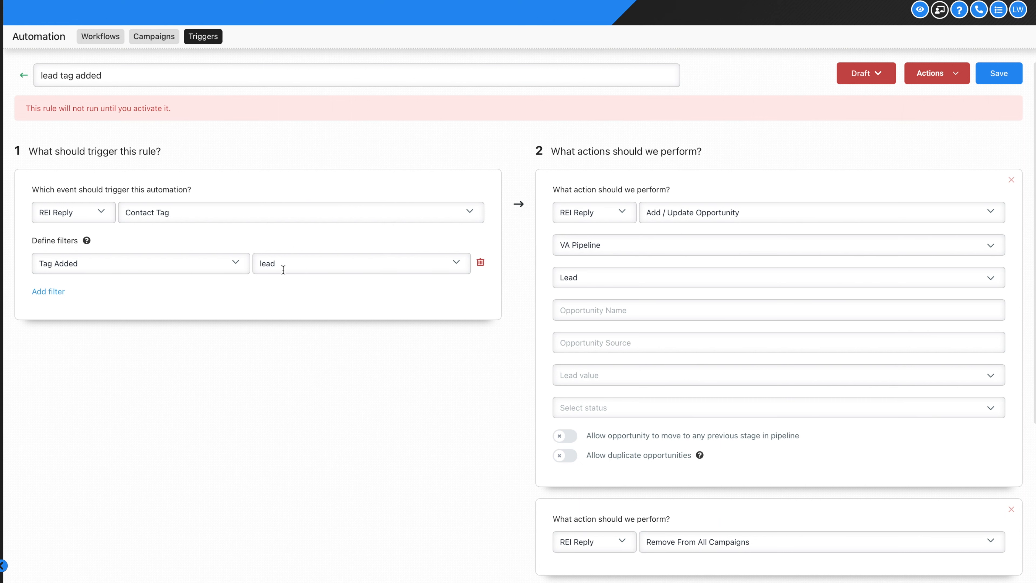
# Remove the Remove From All Campaigns action, leaving Add / Update Opportunity and Remove Contact Tag
pyautogui.scroll(-1, 662, 229)
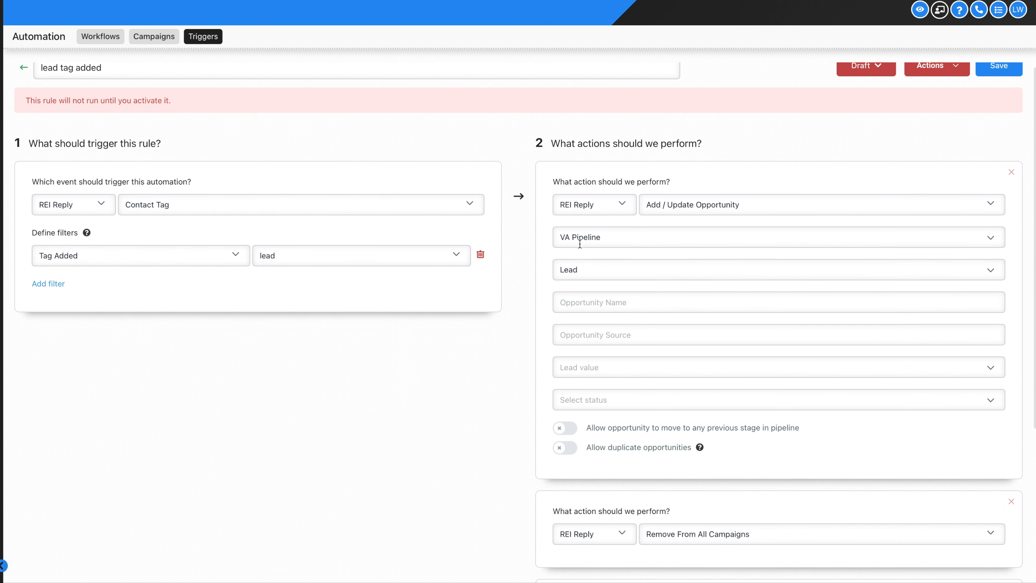
pyautogui.scroll(-5, 575, 243)
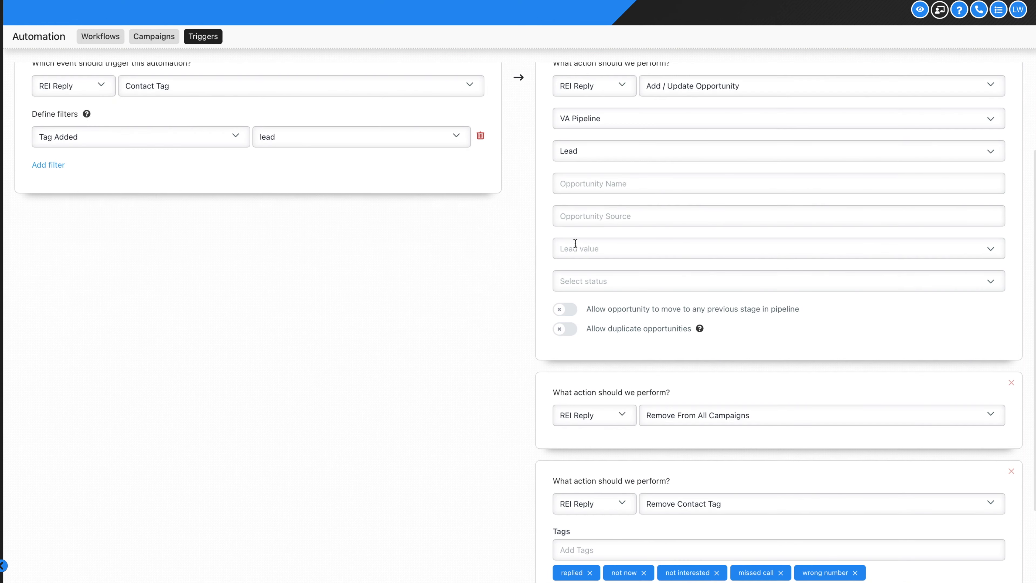
pyautogui.scroll(-2, 743, 412)
pyautogui.scroll(-3, 743, 410)
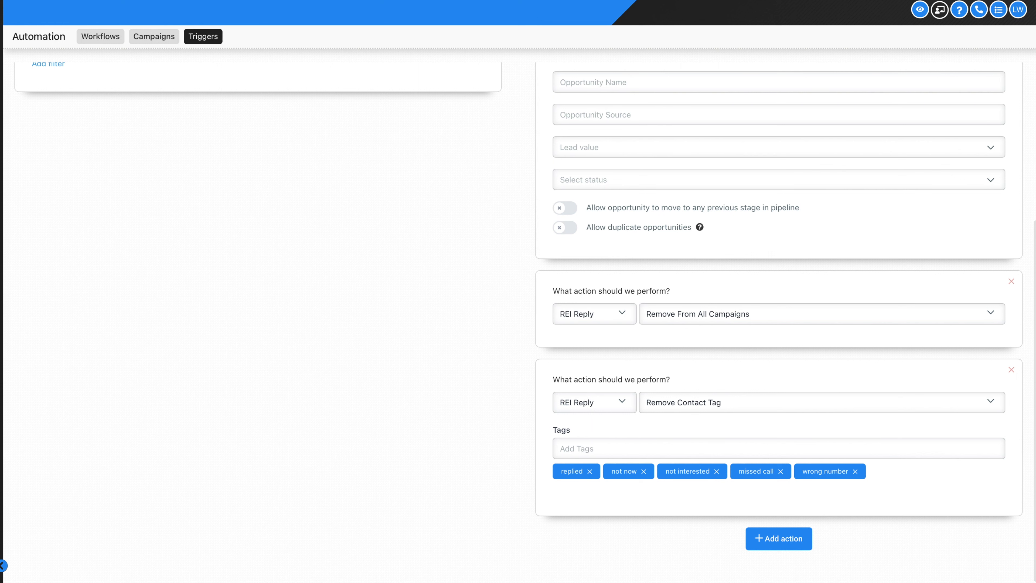
pyautogui.click(1011, 282)
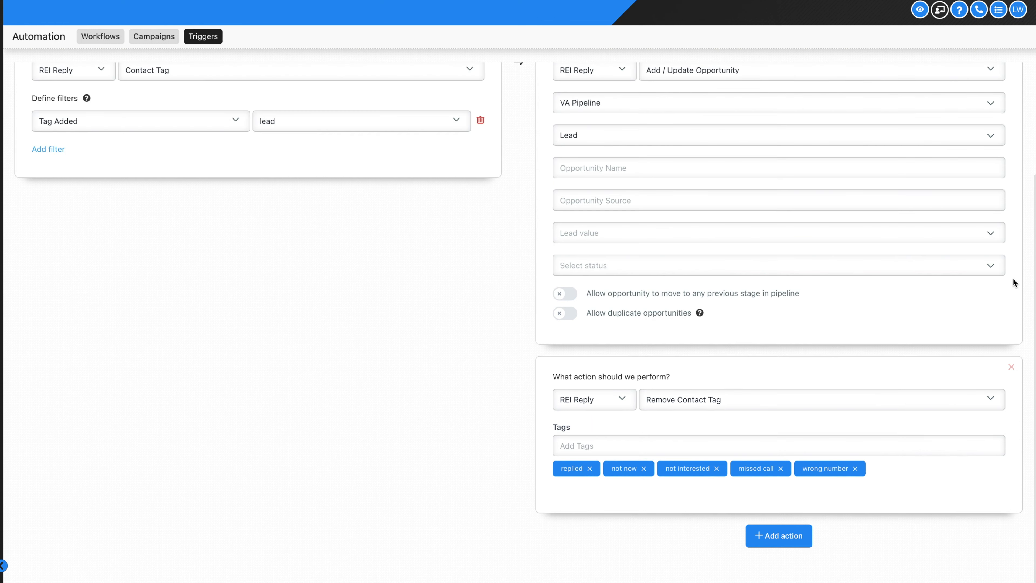
pyautogui.scroll(3, 790, 392)
pyautogui.scroll(-3, 726, 398)
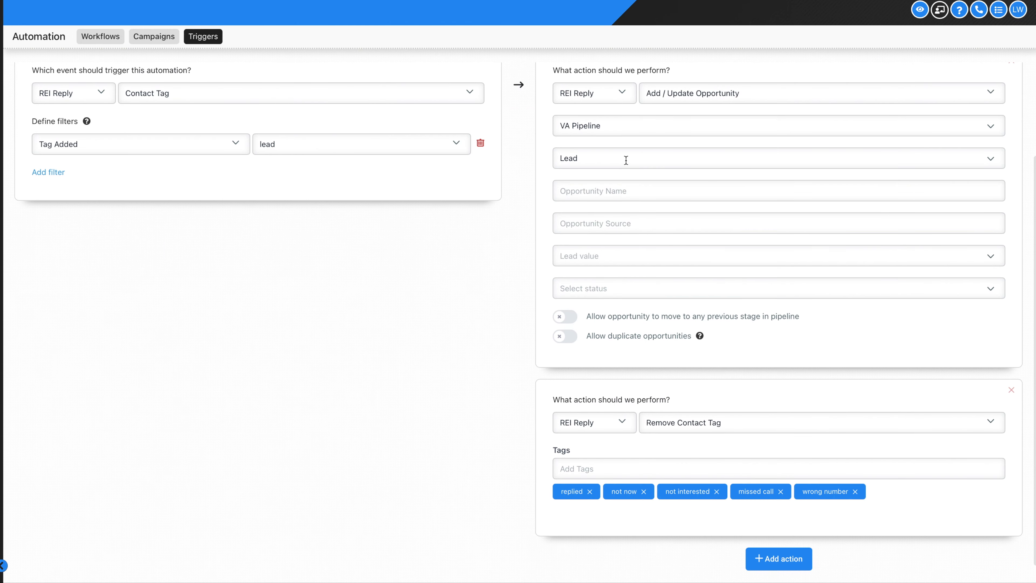
pyautogui.scroll(-1, 644, 403)
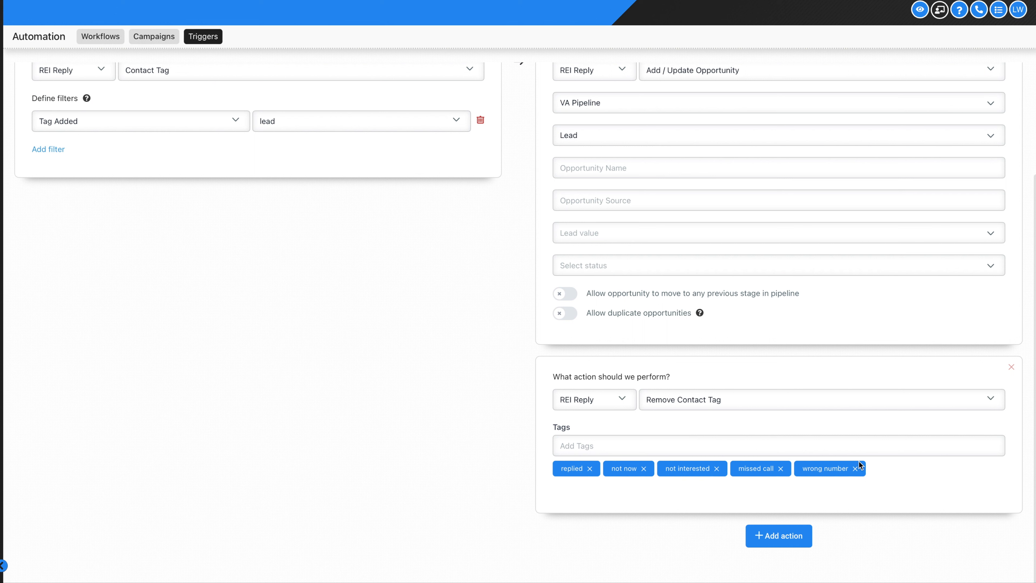
pyautogui.scroll(6, 854, 479)
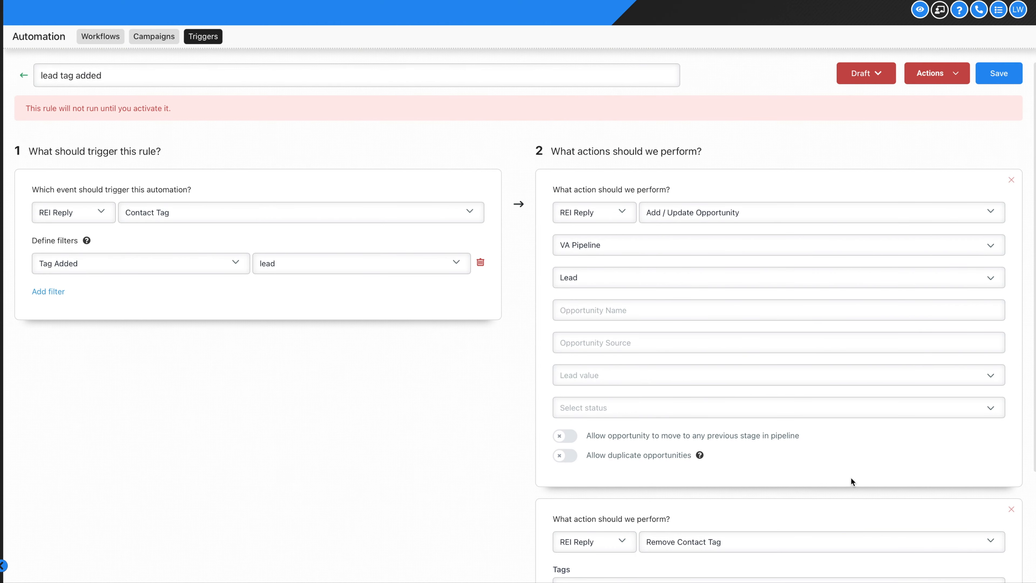
# Save the Lead tag added rule and switch its status from Draft to Active
pyautogui.click(998, 74)
pyautogui.click(873, 82)
pyautogui.click(867, 96)
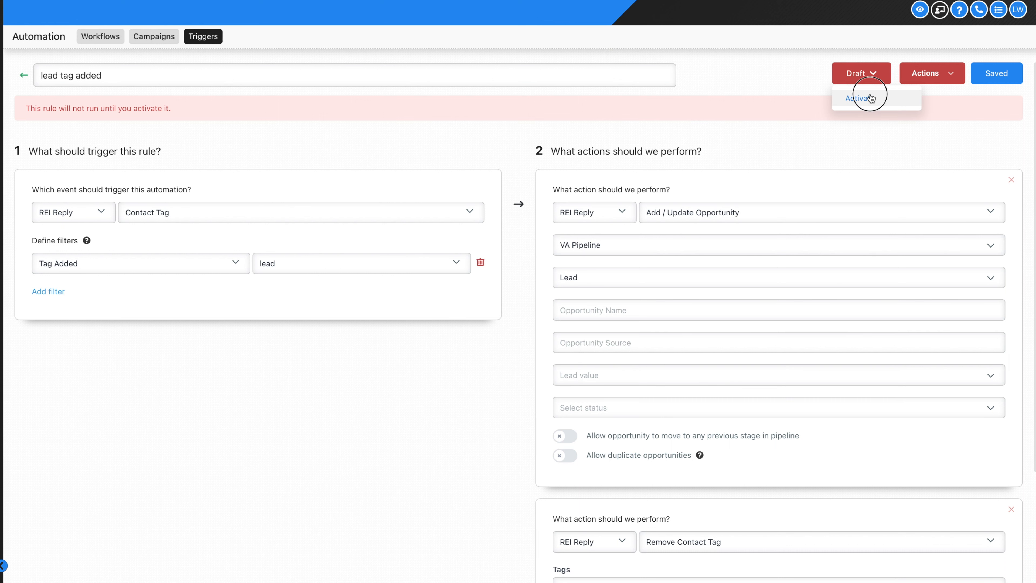
# Return to the Triggers list, where TAG ADDED now holds 6 rules
pyautogui.click(23, 81)
pyautogui.moveTo(22, 77); pyautogui.dragTo(176, 145)
pyautogui.click(185, 299)
pyautogui.scroll(-3, 802, 383)
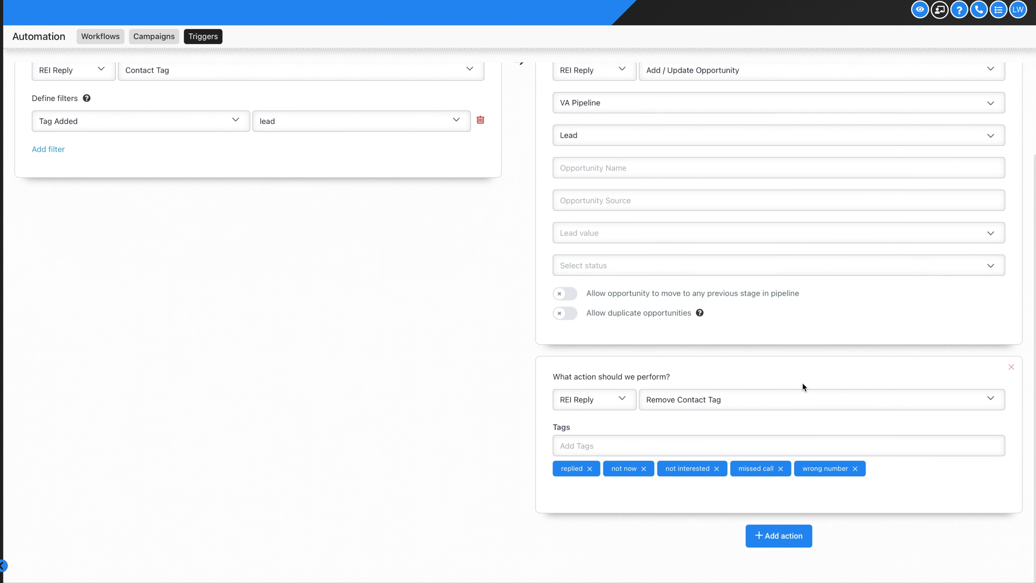
pyautogui.scroll(3, 746, 309)
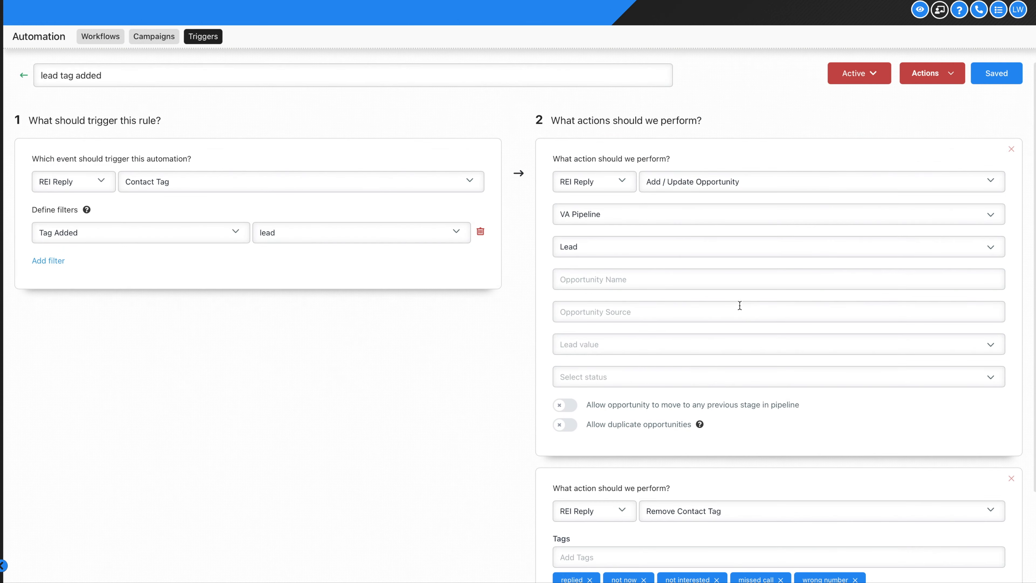
pyautogui.click(26, 78)
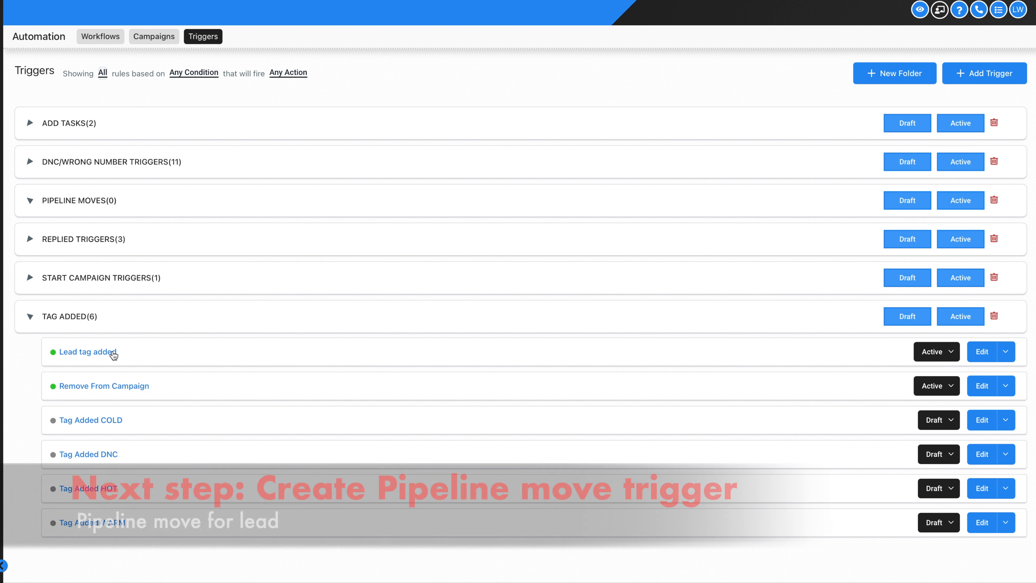
pyautogui.click(103, 202)
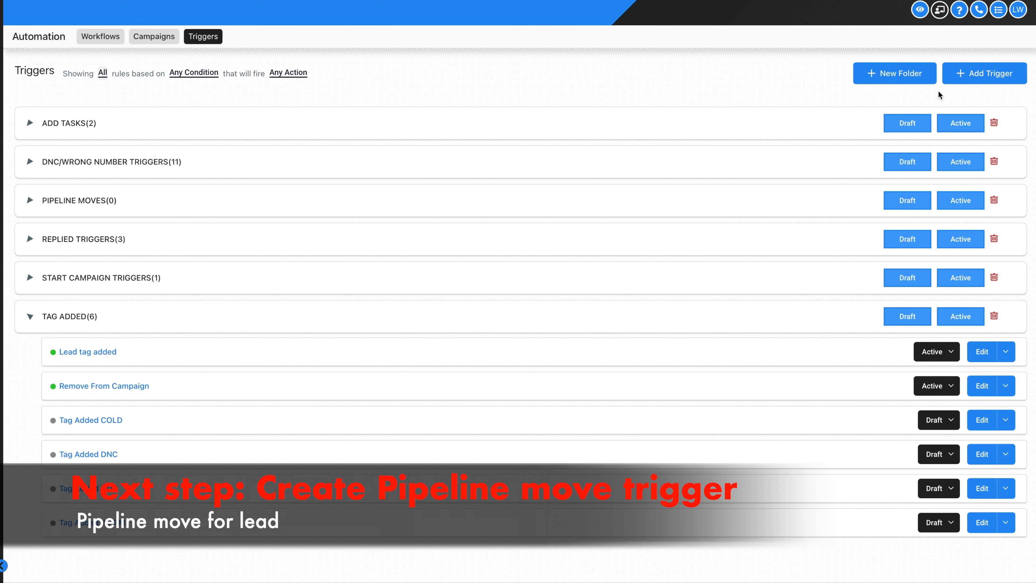
# Add a trigger named 'Lead Pipeline Move' in the PIPELINE MOVES folder and save it
pyautogui.click(986, 77)
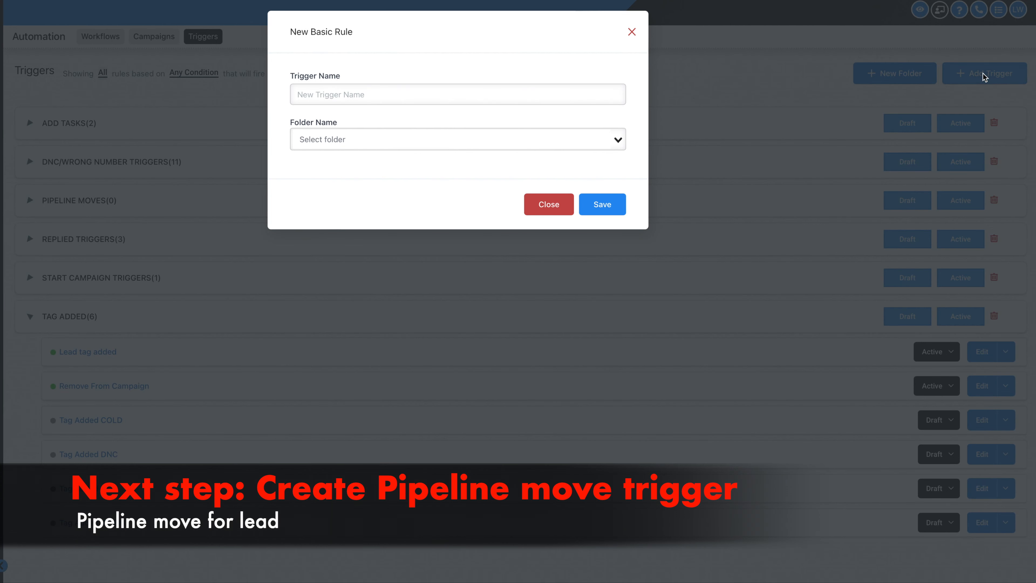
pyautogui.write('I')
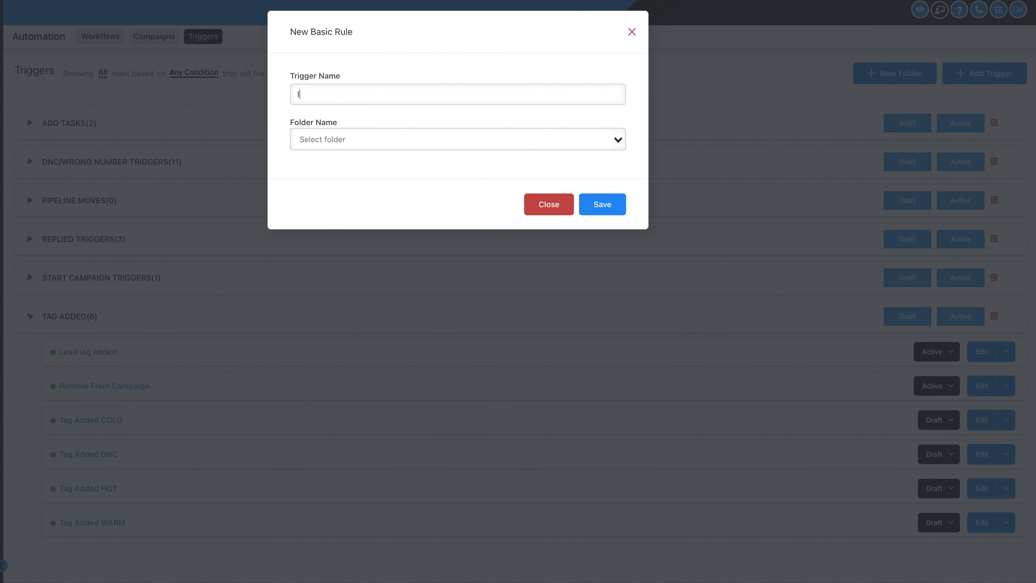
pyautogui.press('BackSpace')
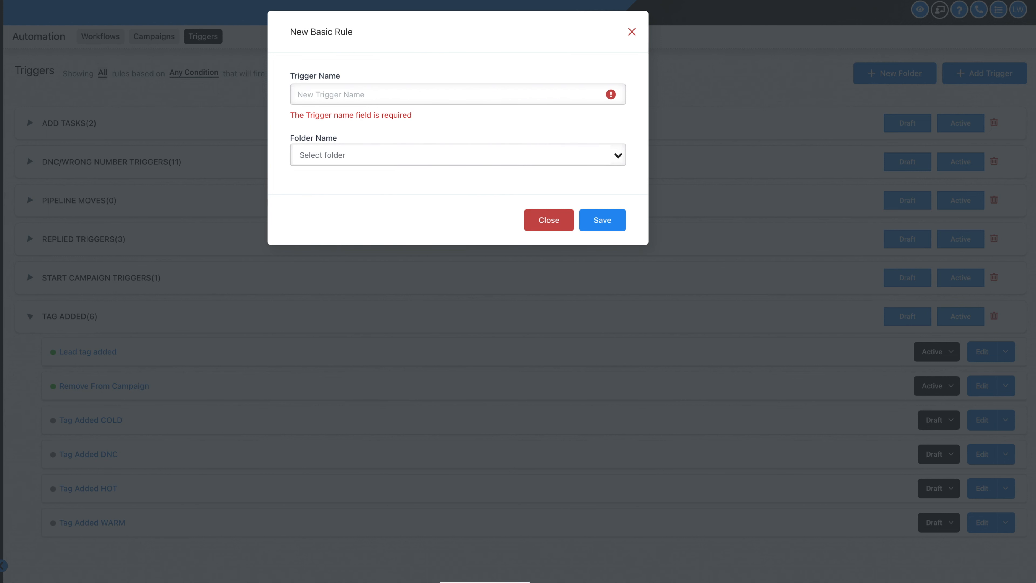
pyautogui.write('Lead Pipeline Move')
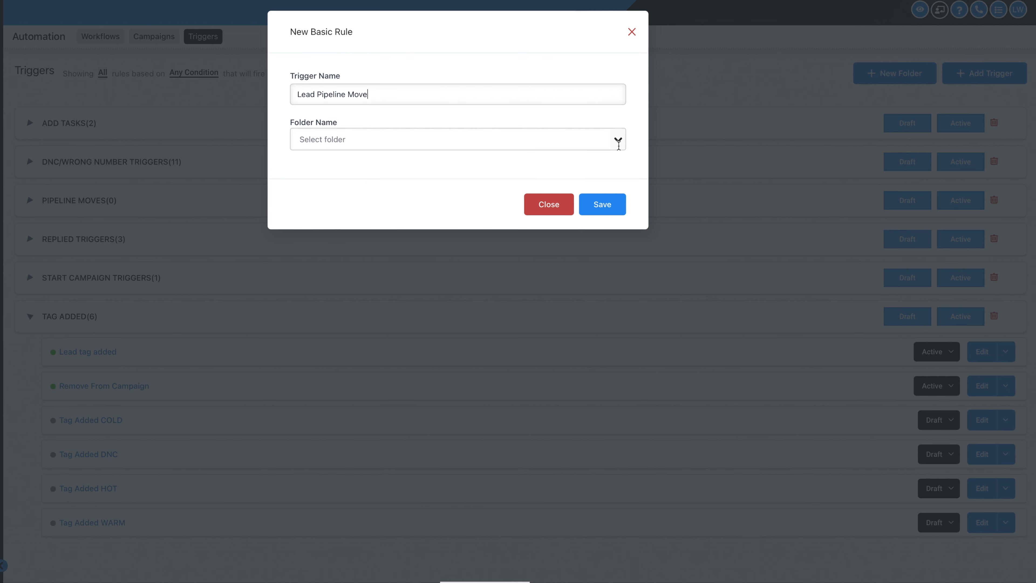
pyautogui.click(617, 139)
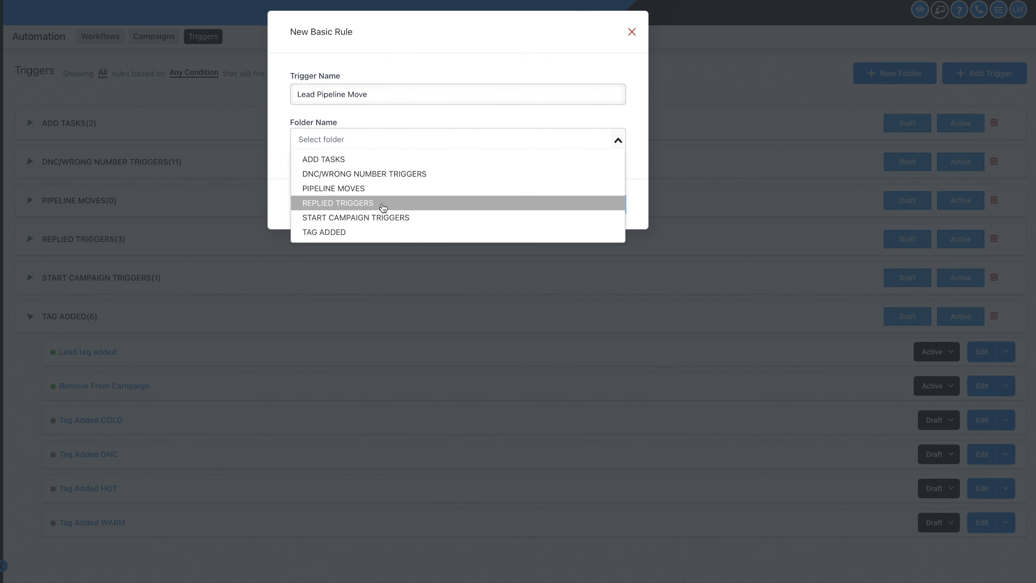
pyautogui.click(376, 190)
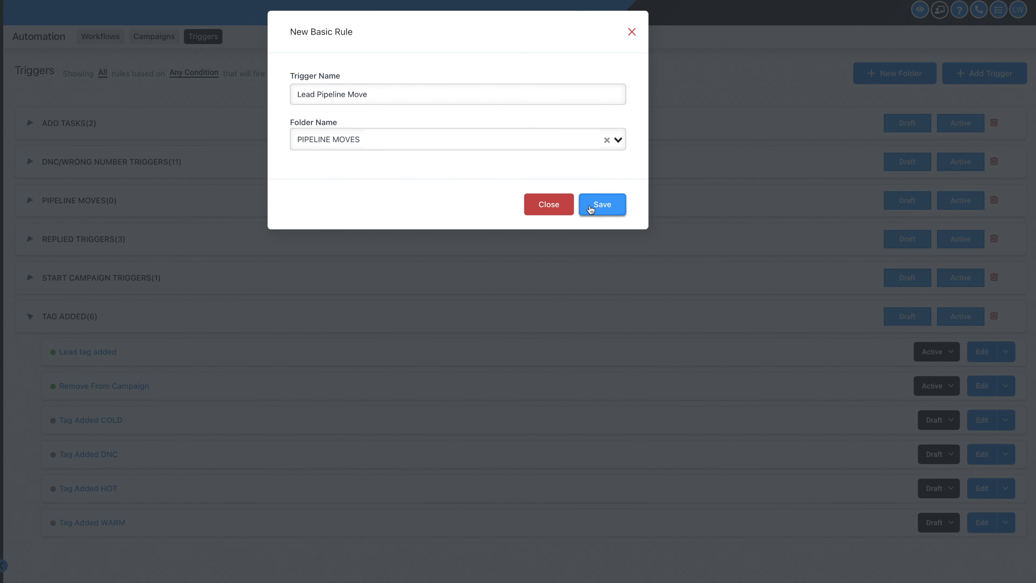
pyautogui.click(590, 204)
pyautogui.click(424, 213)
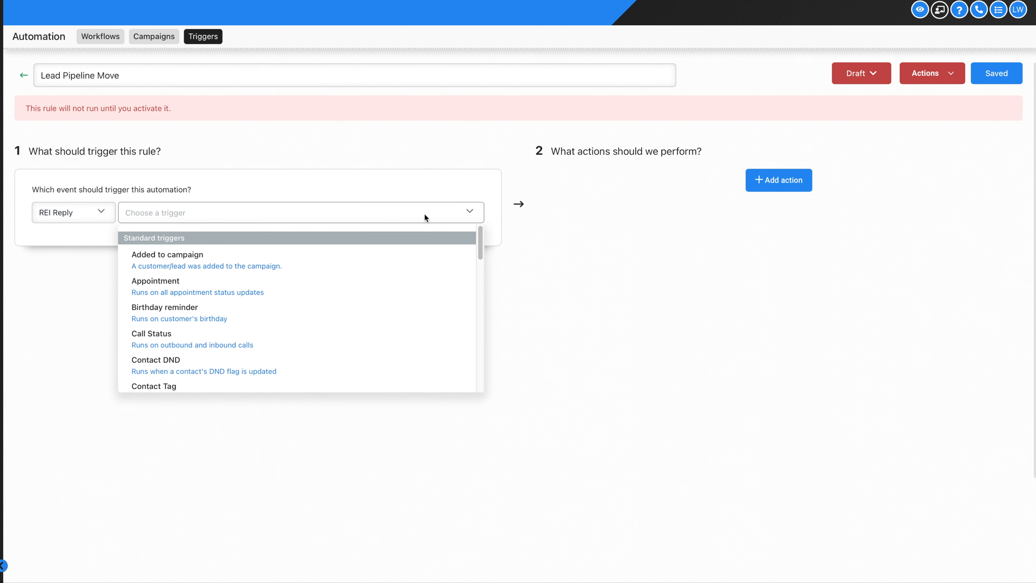
# Set the trigger event to Pipeline stage changed with an In pipeline filter of VA Pipeline
pyautogui.scroll(-5, 272, 324)
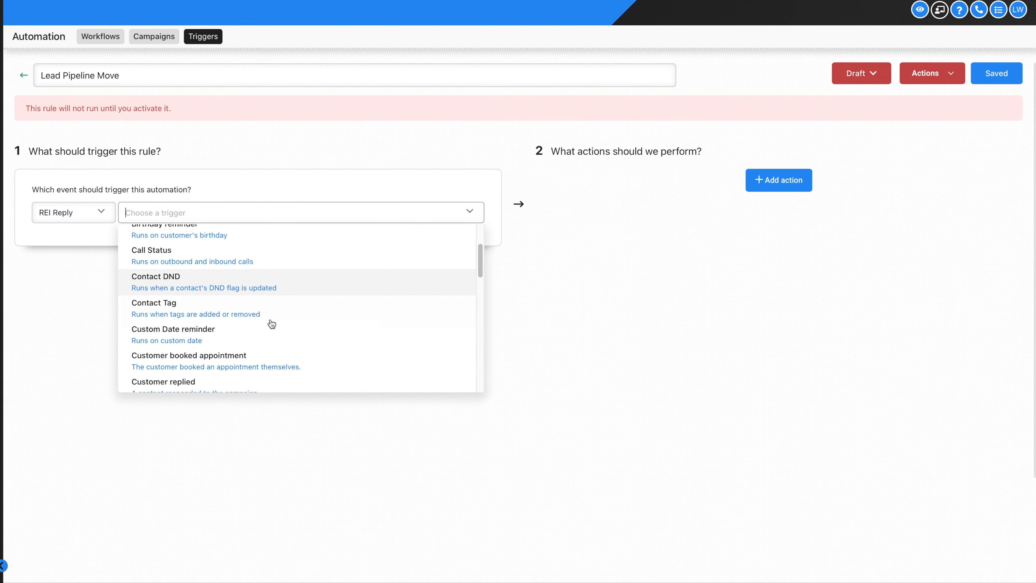
pyautogui.scroll(1, 271, 322)
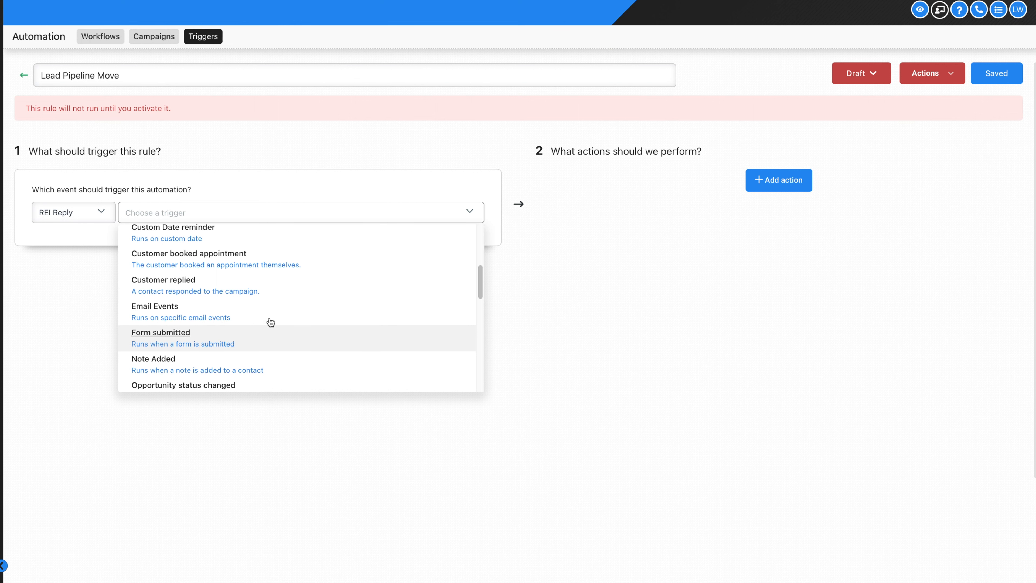
pyautogui.scroll(-5, 271, 322)
pyautogui.scroll(1, 270, 322)
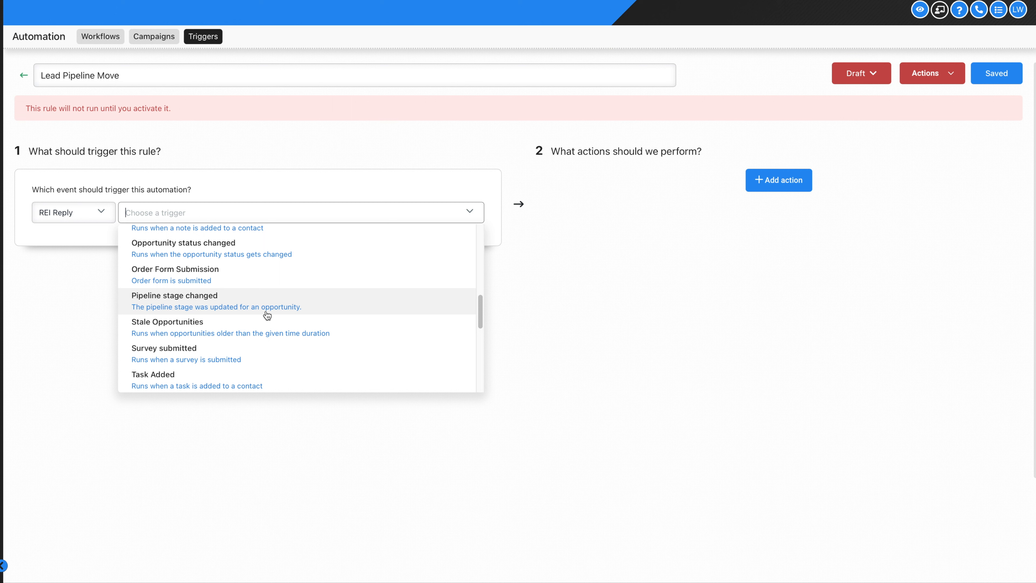
pyautogui.click(267, 314)
pyautogui.click(53, 262)
pyautogui.click(135, 264)
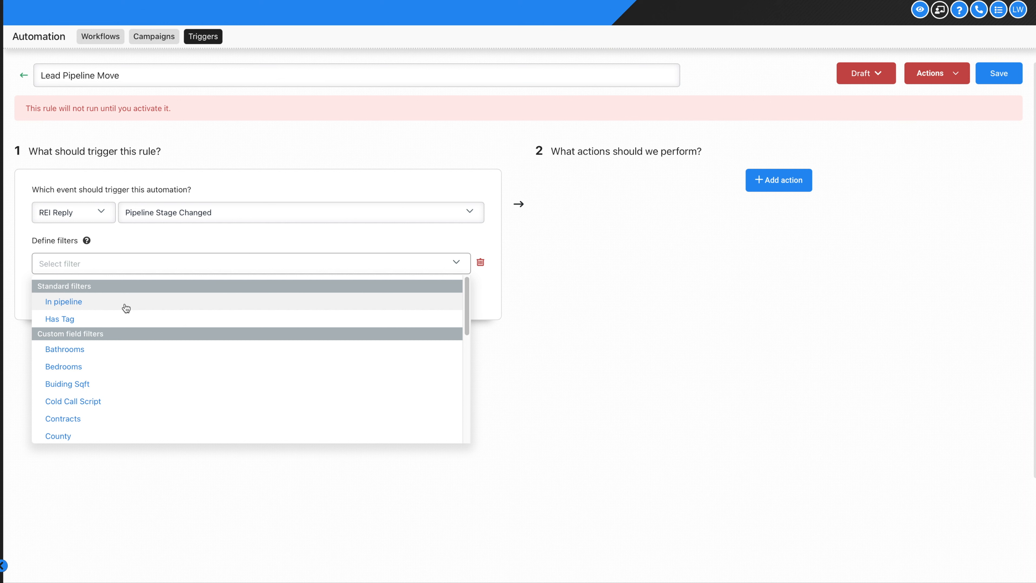
pyautogui.click(71, 304)
pyautogui.click(331, 261)
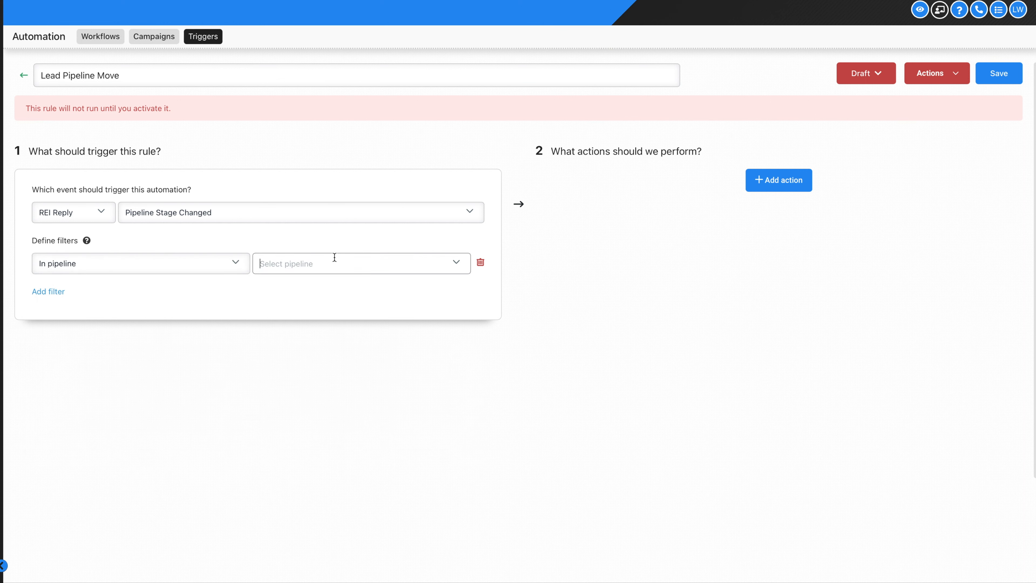
pyautogui.click(325, 305)
# Add a second filter limiting the Pipeline stage to Lead
pyautogui.click(61, 290)
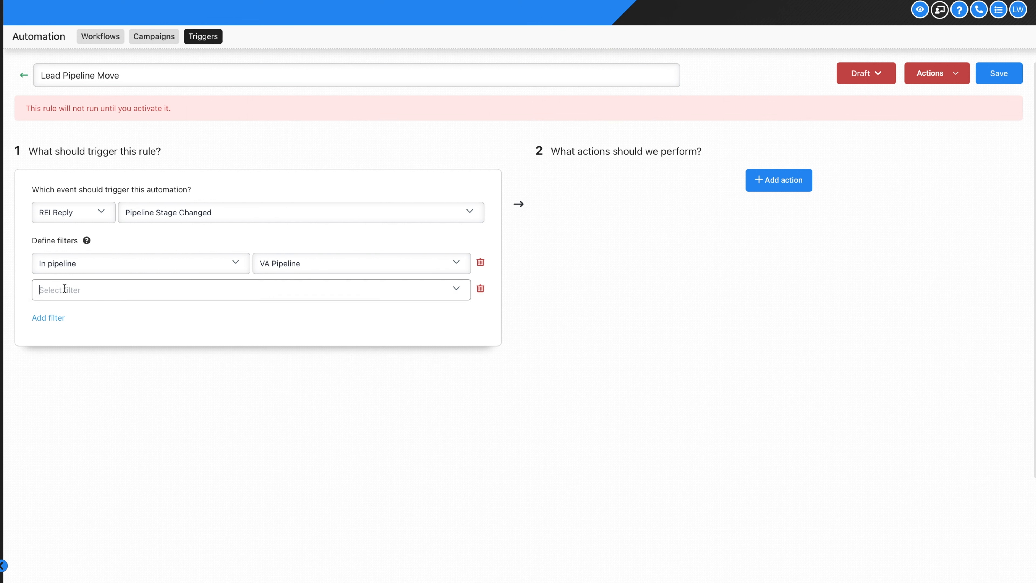
pyautogui.click(65, 289)
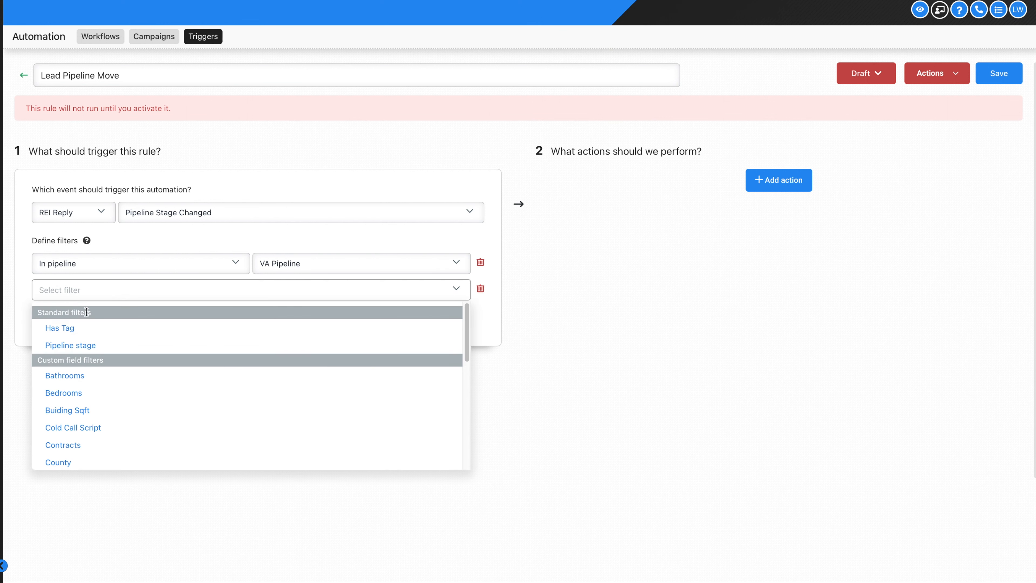
pyautogui.click(93, 344)
pyautogui.click(301, 291)
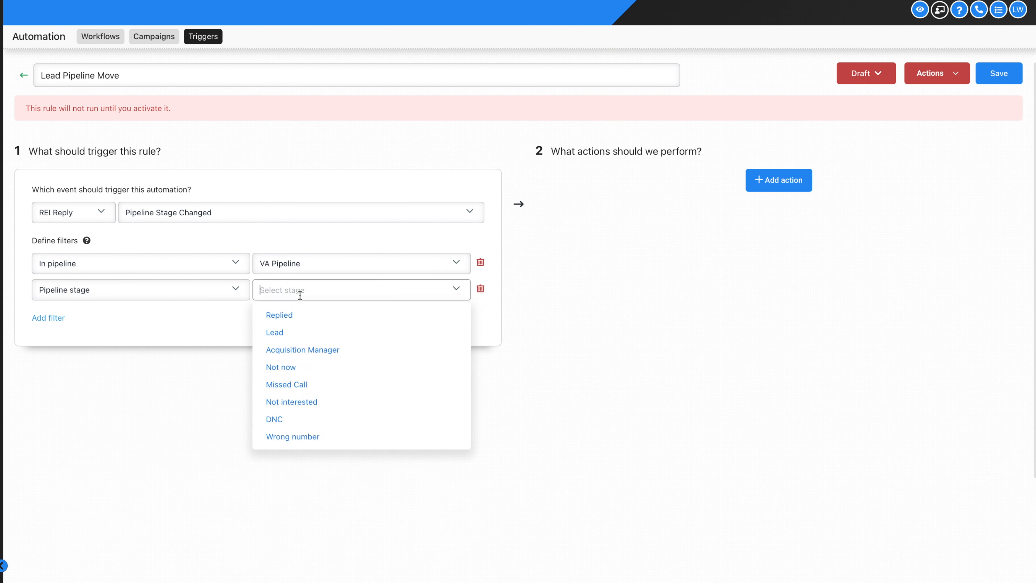
pyautogui.click(308, 331)
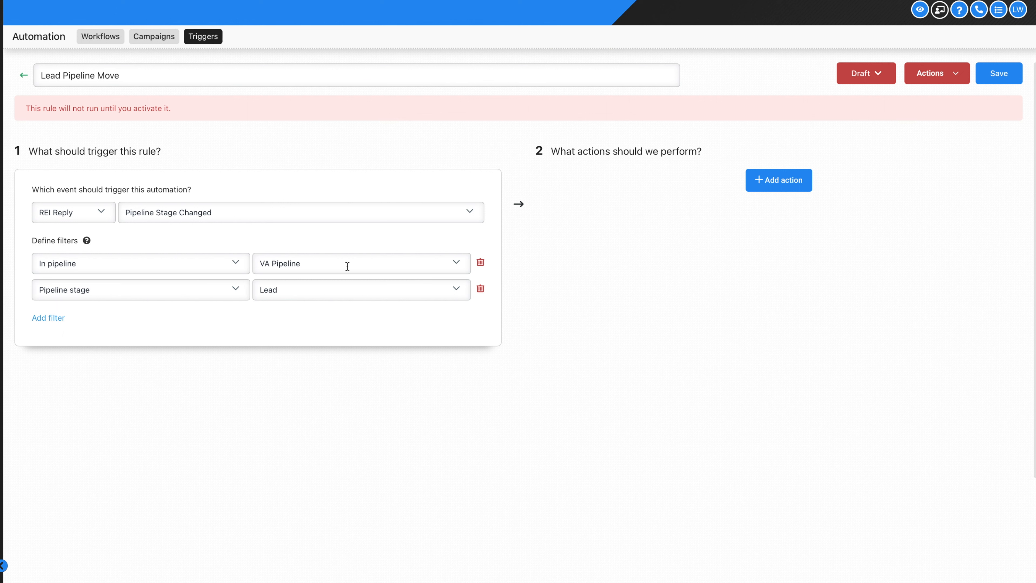
# Add an Add Contact Tag action that applies the tag 'lead'
pyautogui.click(775, 180)
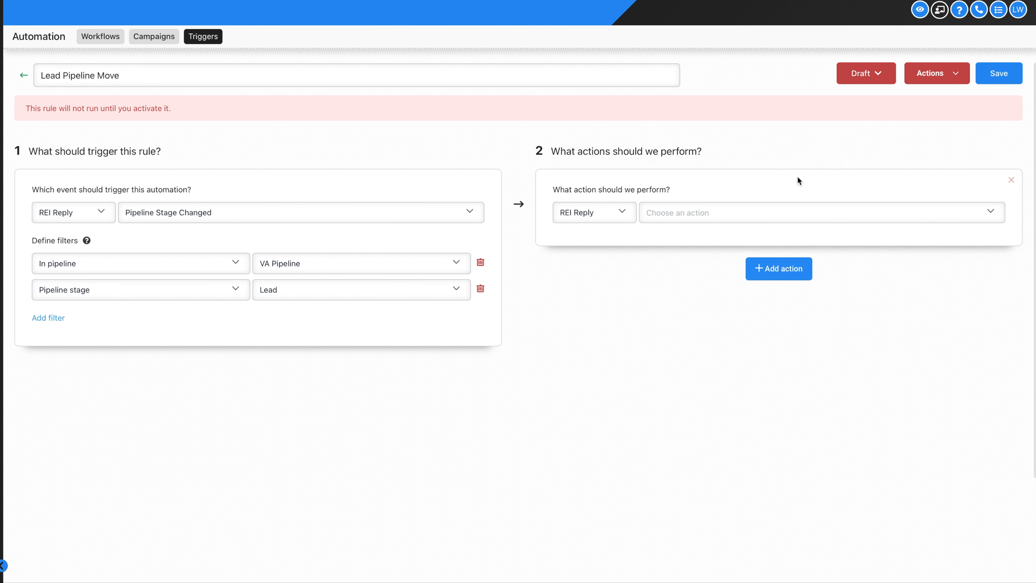
pyautogui.click(794, 213)
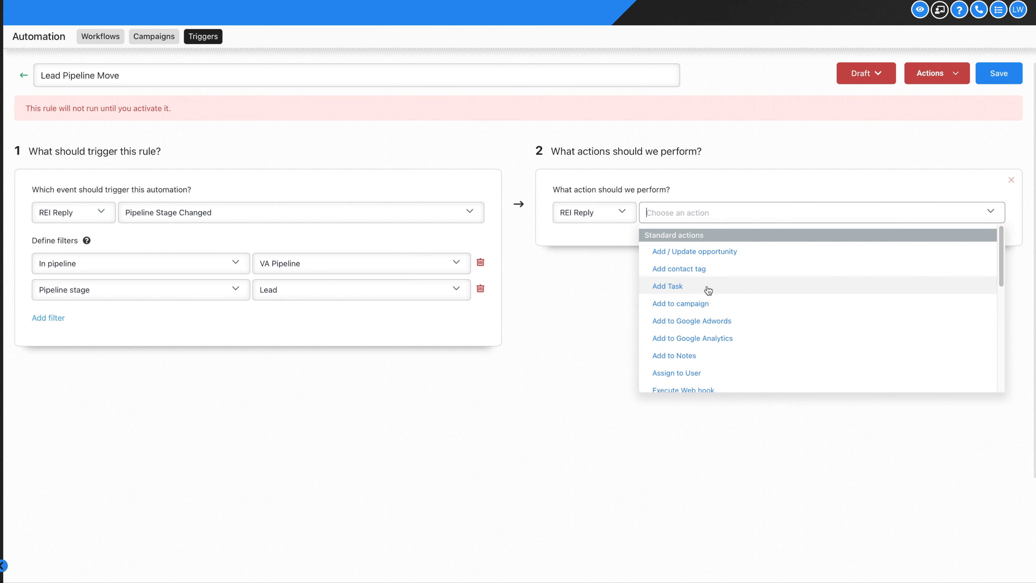
pyautogui.click(702, 270)
pyautogui.click(693, 256)
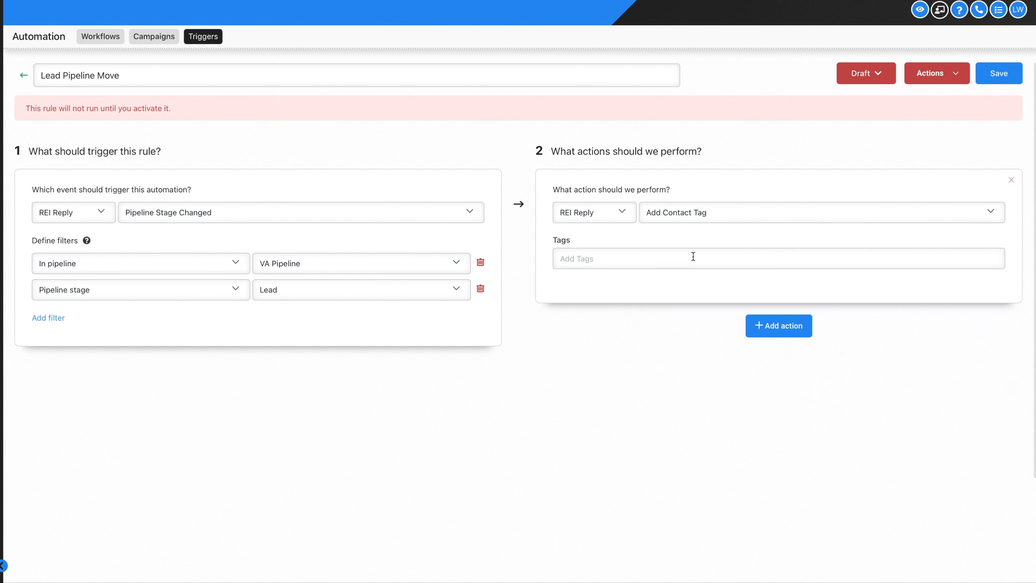
pyautogui.write('lead')
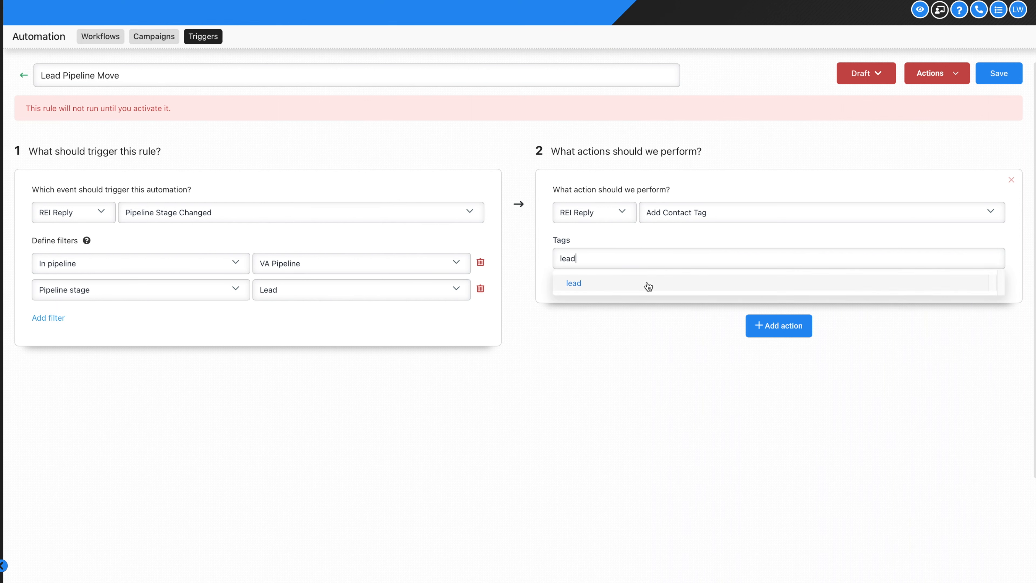
pyautogui.click(650, 284)
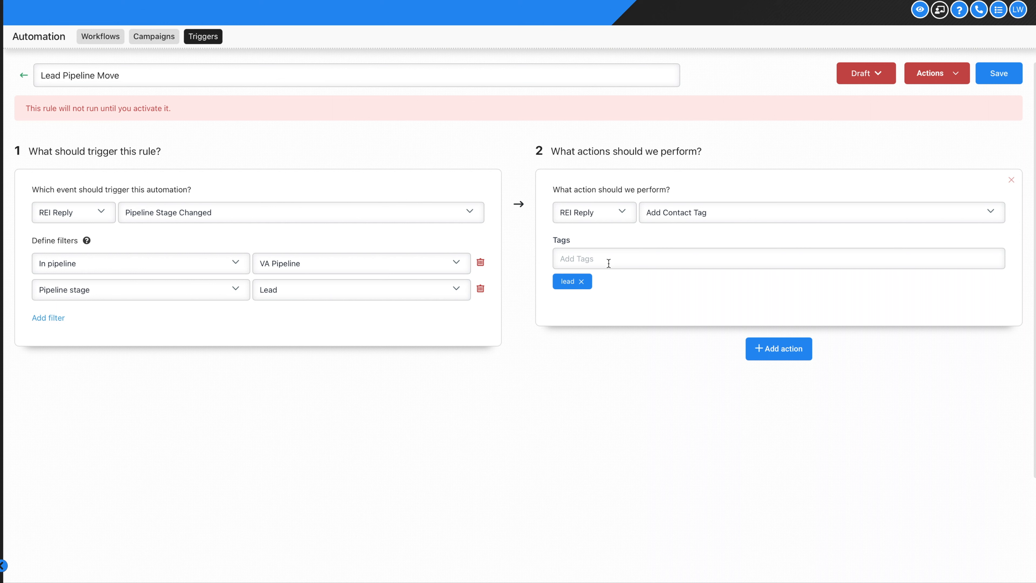
pyautogui.click(787, 348)
# Add a Remove Contact Tag action removing not interested, dnc and wrong number
pyautogui.click(726, 379)
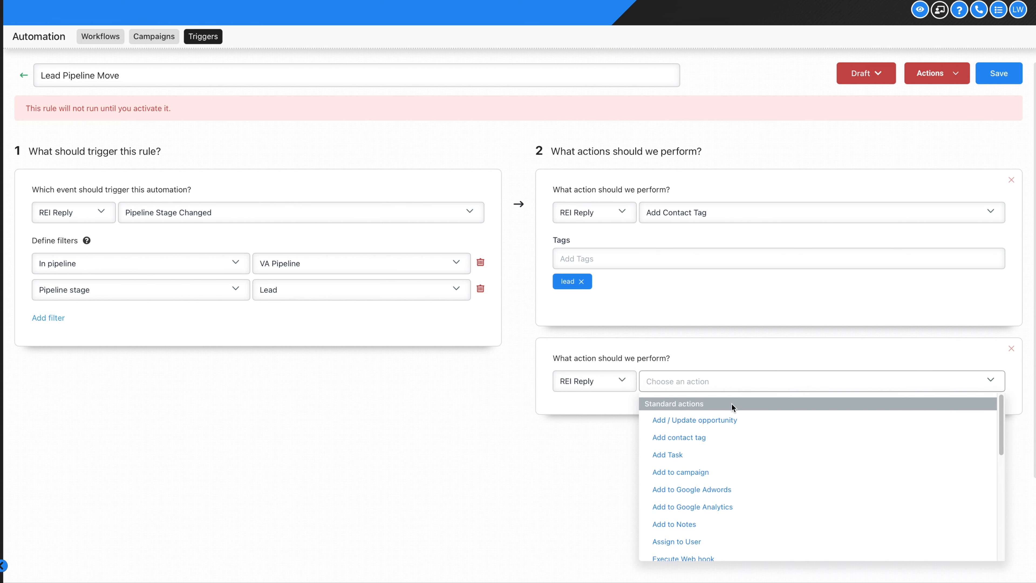
pyautogui.scroll(-5, 731, 403)
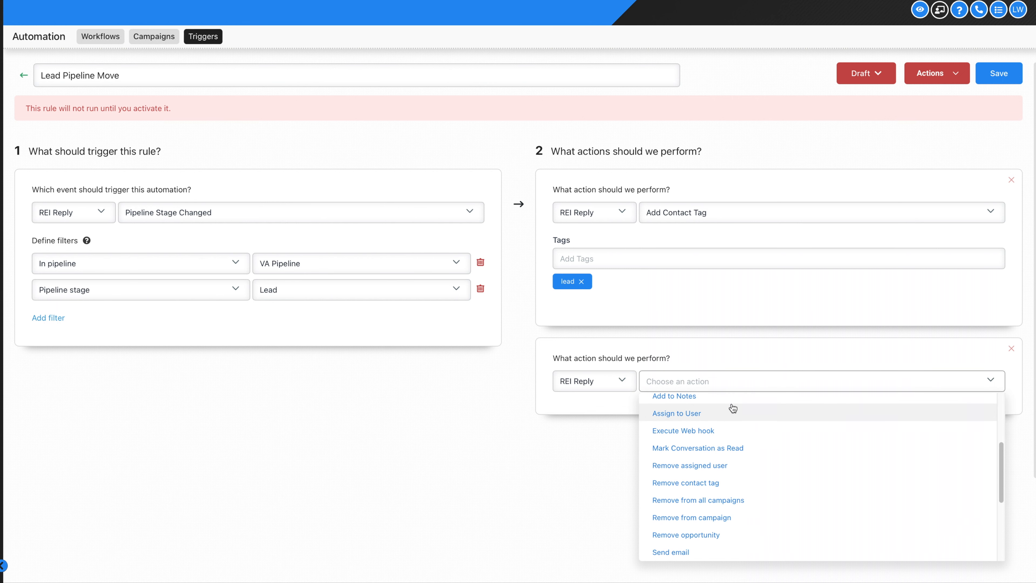
pyautogui.click(711, 483)
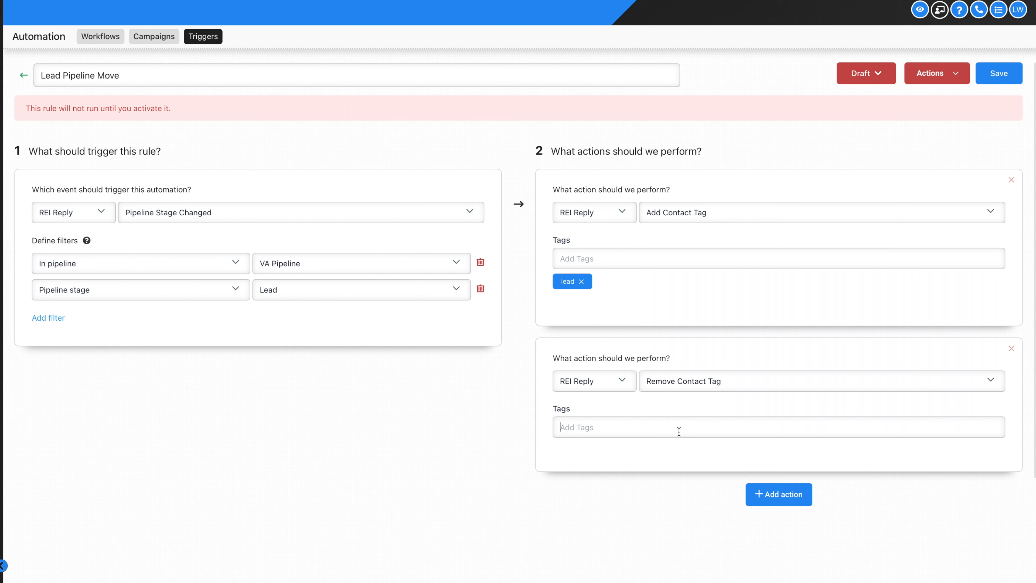
pyautogui.write('not in')
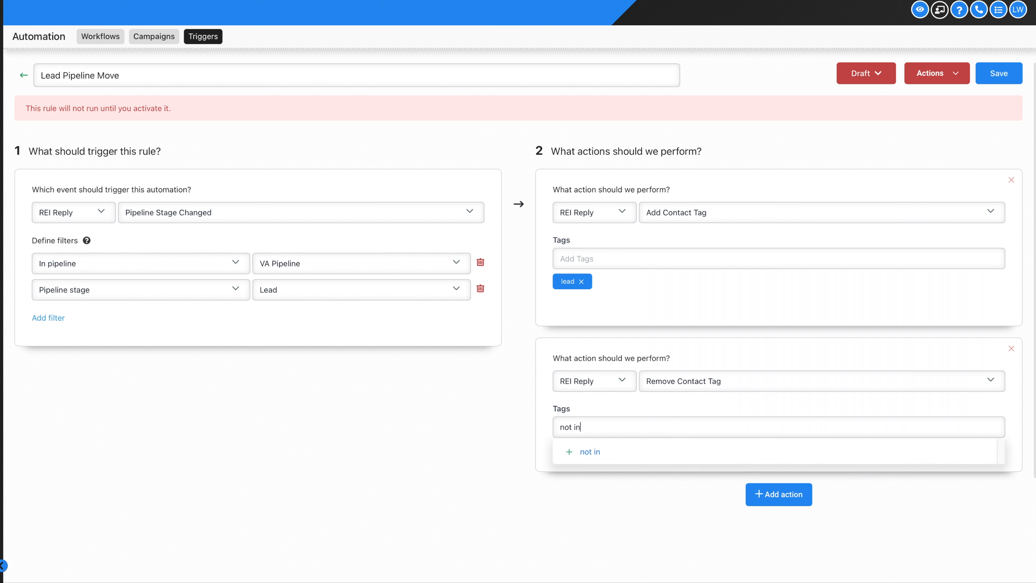
pyautogui.write('terested')
pyautogui.click(678, 451)
pyautogui.write('dnc')
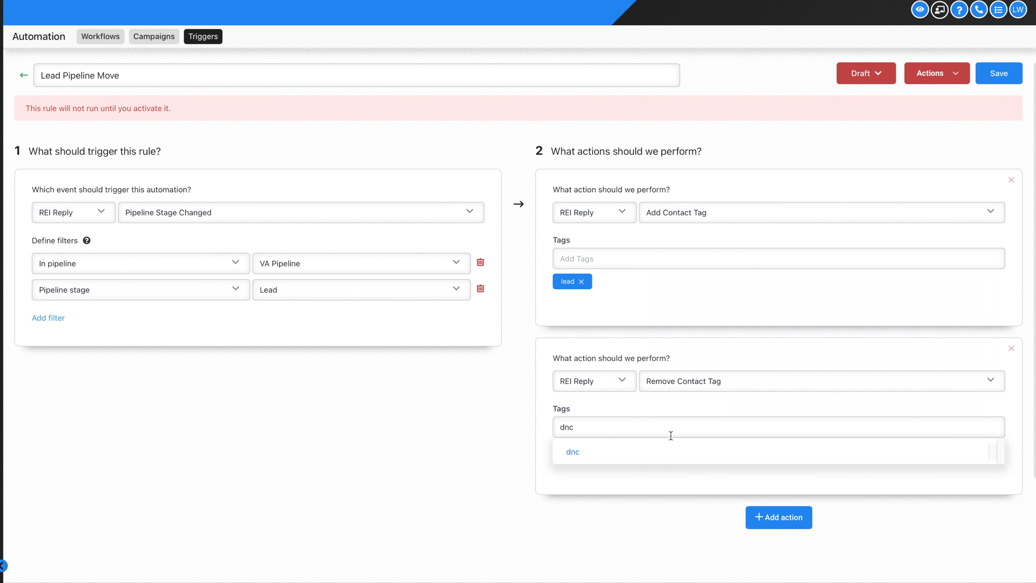
pyautogui.click(652, 452)
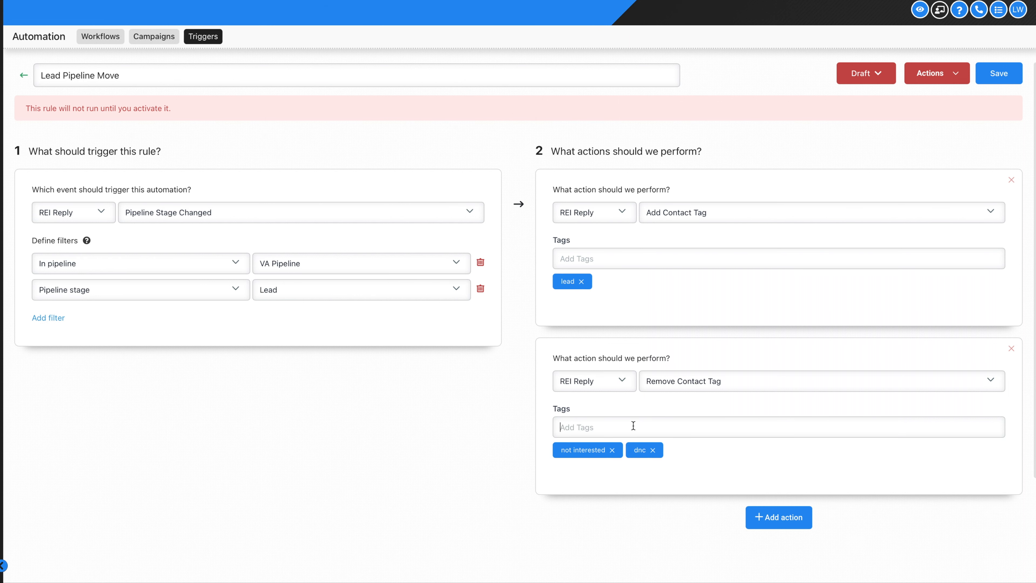
pyautogui.write('wrong number')
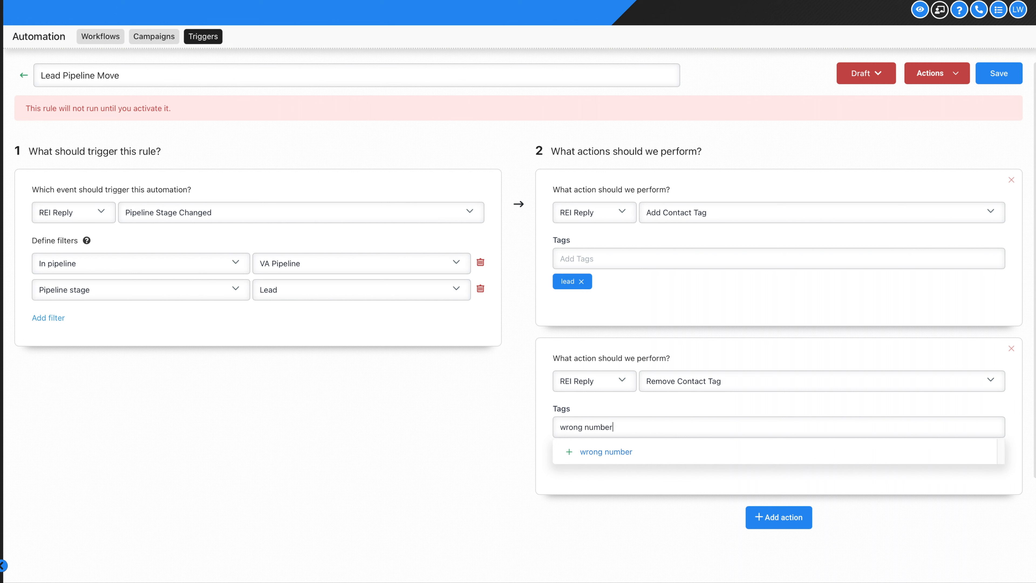
pyautogui.click(631, 453)
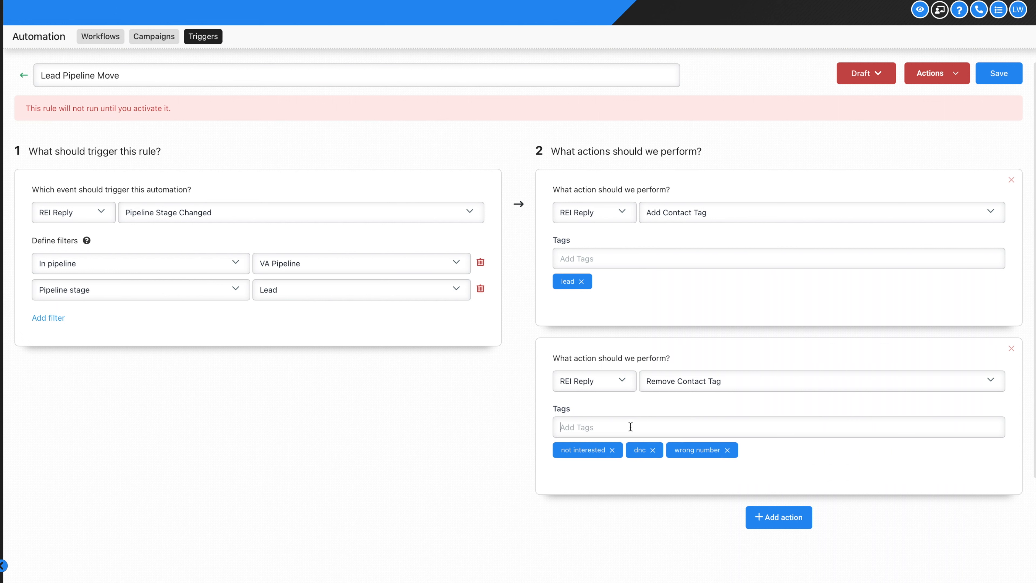
# Also have it remove the not now, missed call and replied tags
pyautogui.write('not now')
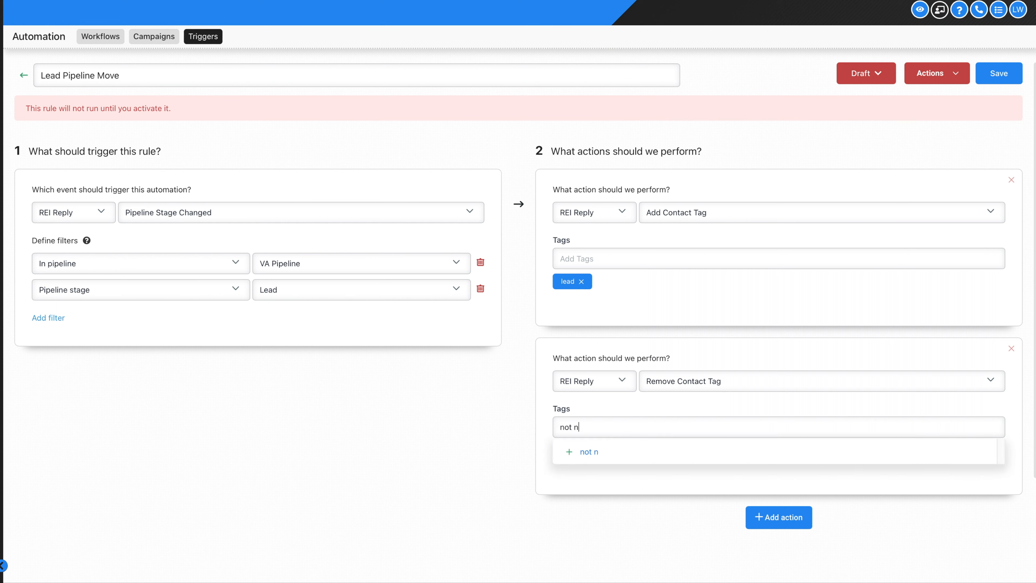
pyautogui.click(638, 448)
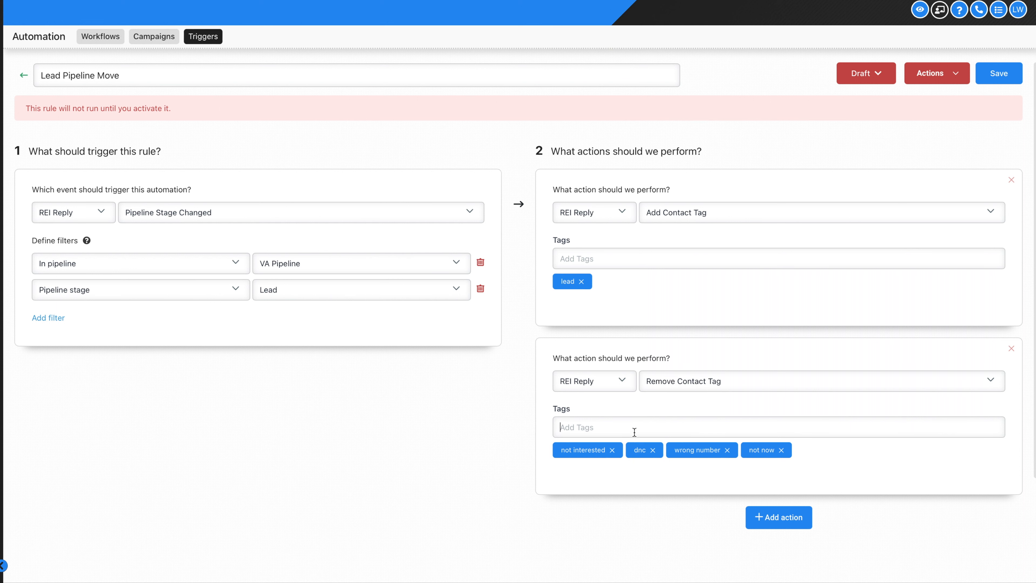
pyautogui.write('missed call')
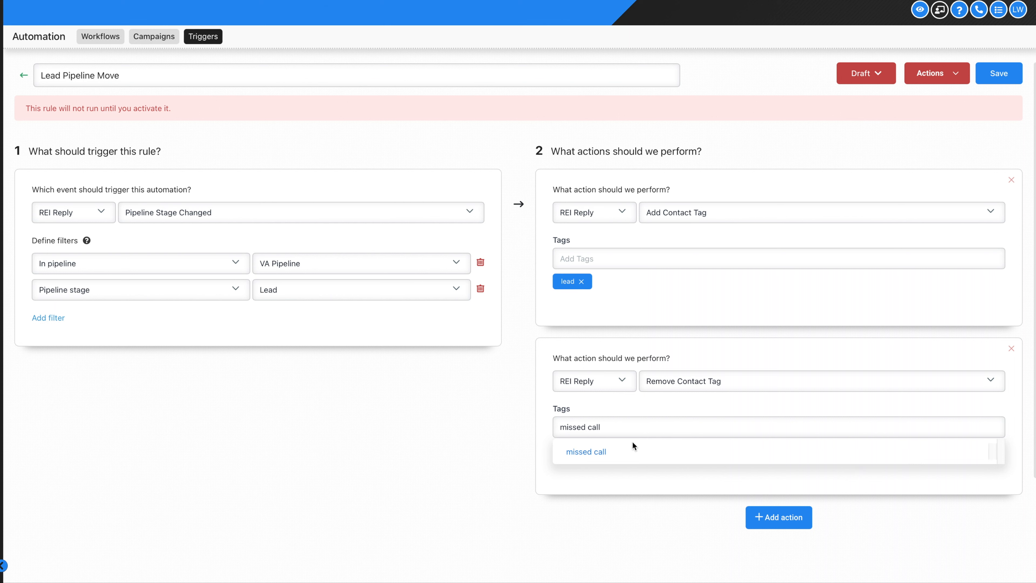
pyautogui.click(632, 442)
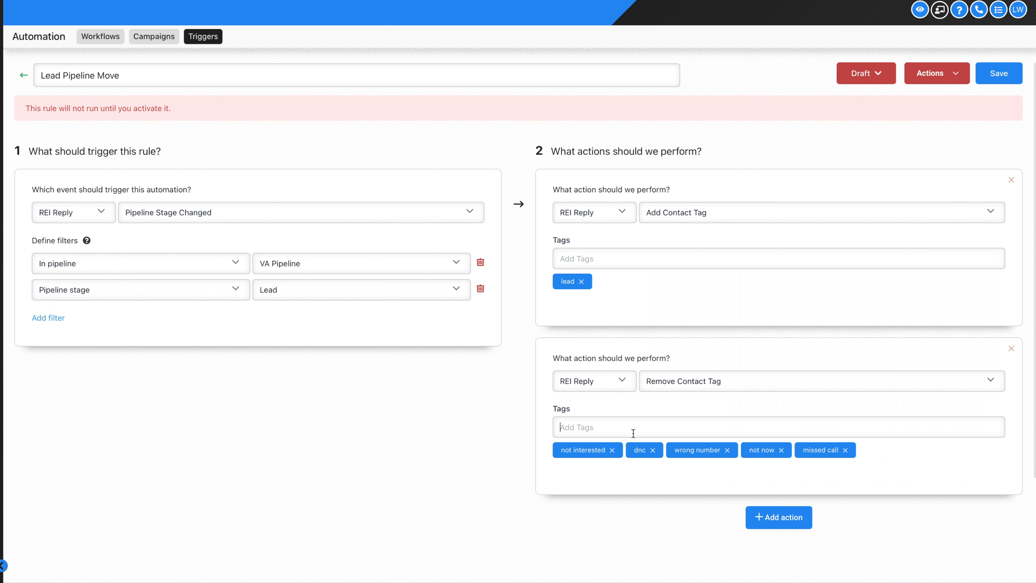
pyautogui.write('replied')
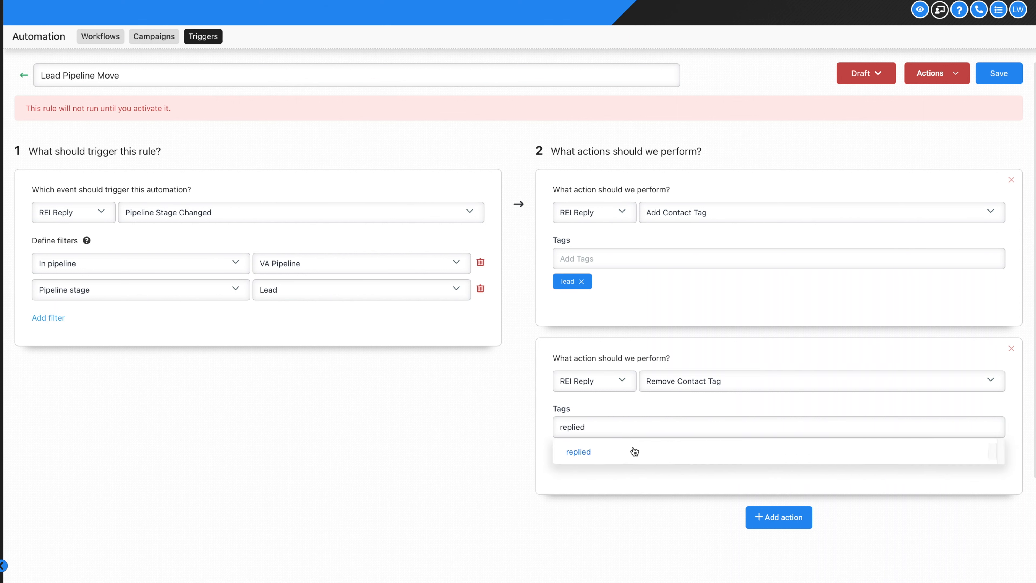
pyautogui.click(631, 451)
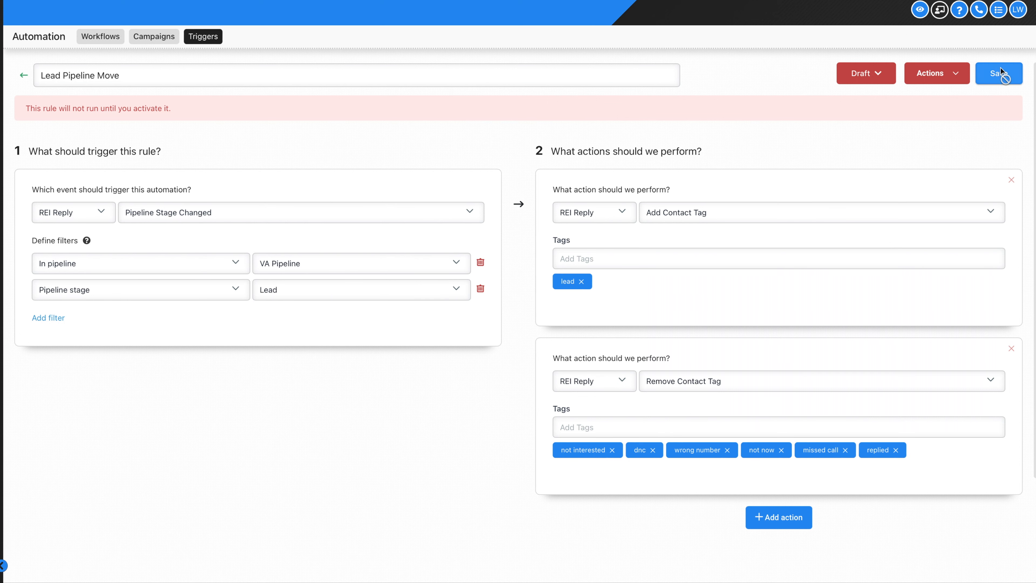
# Save Lead Pipeline Move as Active, then go to the Calendars settings page
pyautogui.click(865, 73)
pyautogui.click(868, 94)
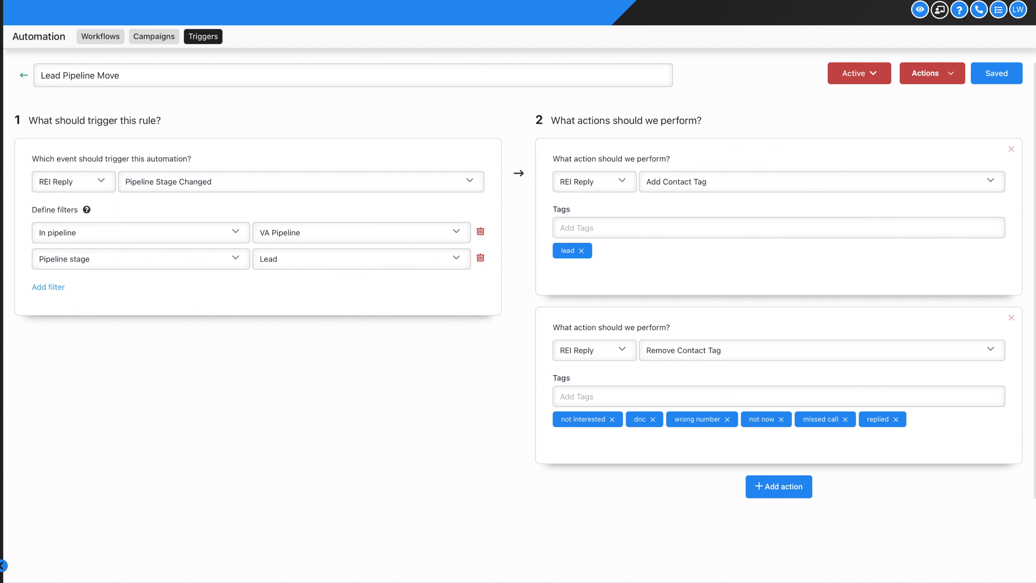
pyautogui.click(23, 77)
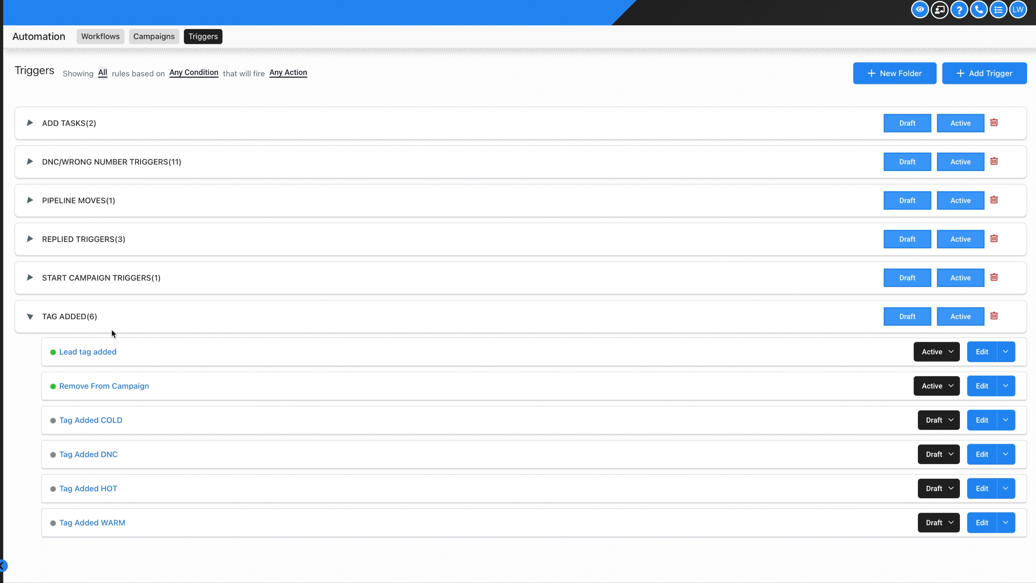
pyautogui.click(1, 283)
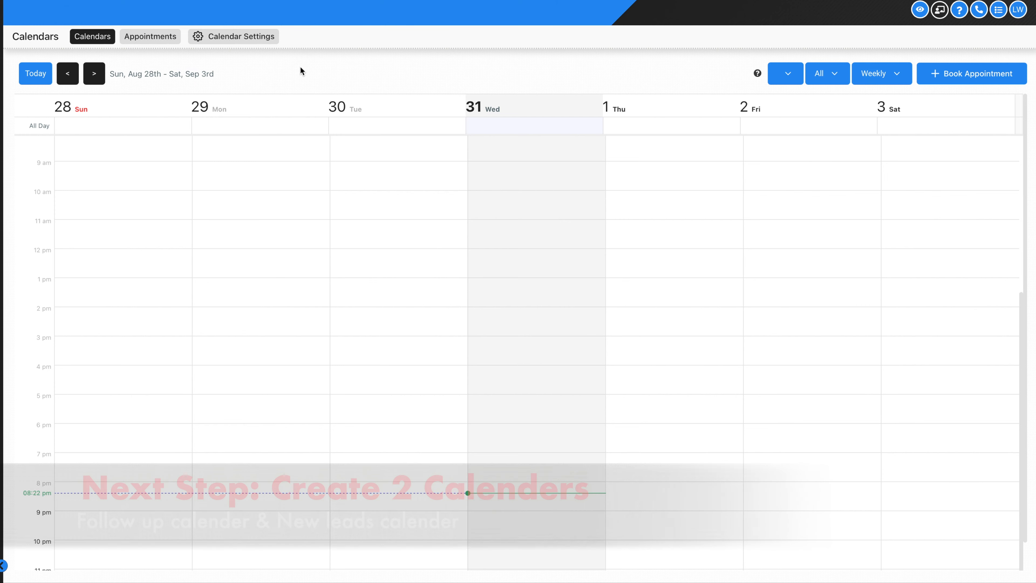
pyautogui.click(211, 37)
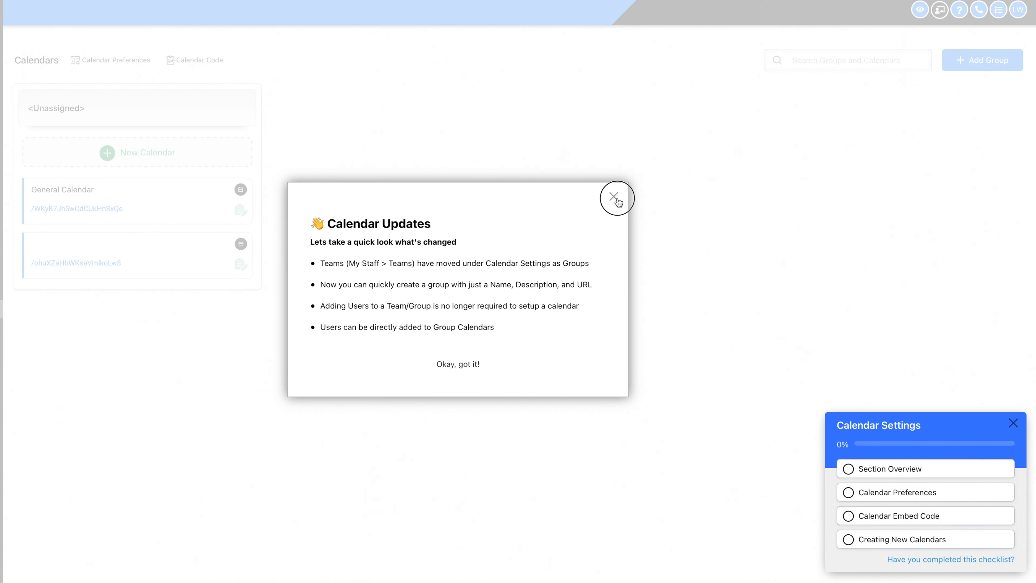
# Delete both existing calendars: the unnamed one and General Calendar
pyautogui.click(617, 200)
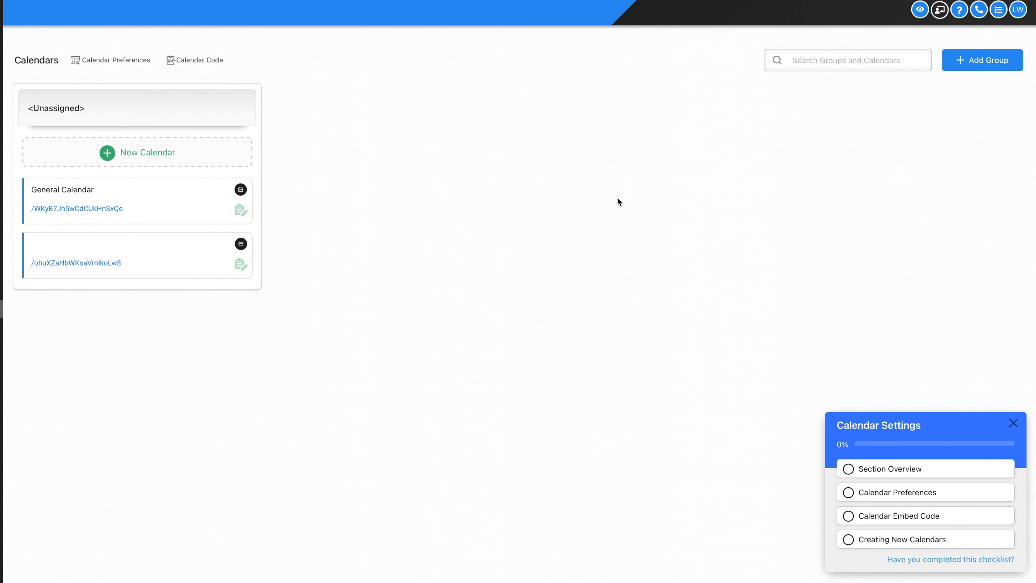
pyautogui.click(240, 263)
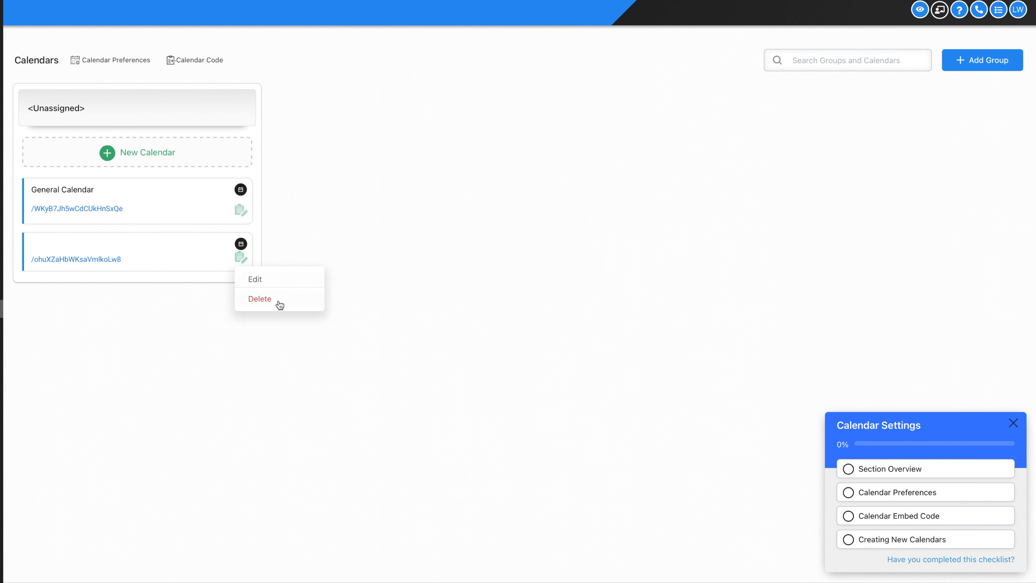
pyautogui.click(276, 301)
pyautogui.click(561, 305)
pyautogui.click(240, 209)
pyautogui.click(270, 242)
pyautogui.click(562, 300)
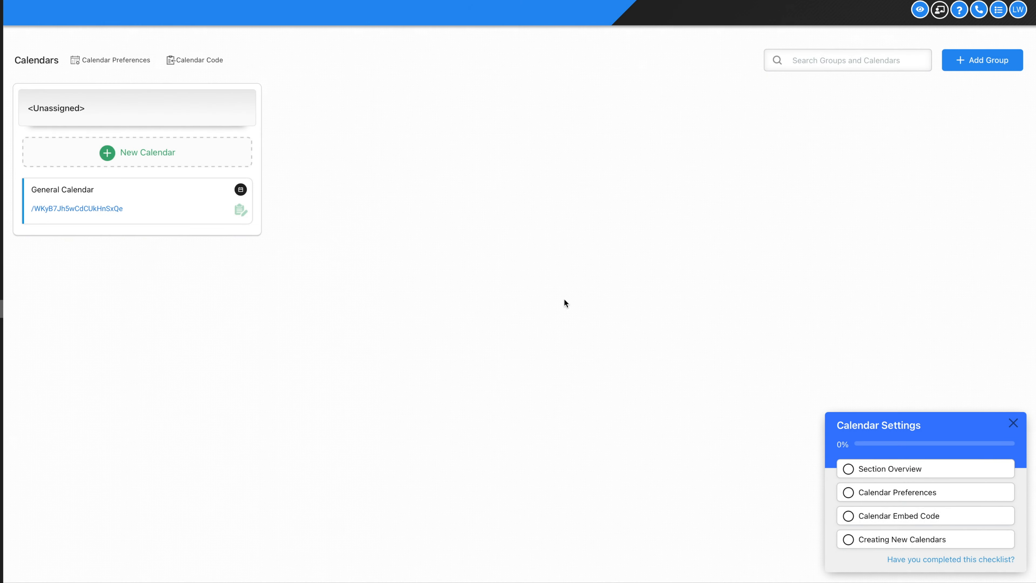
# Begin creating a new calendar
pyautogui.click(195, 158)
pyautogui.click(169, 156)
pyautogui.click(161, 156)
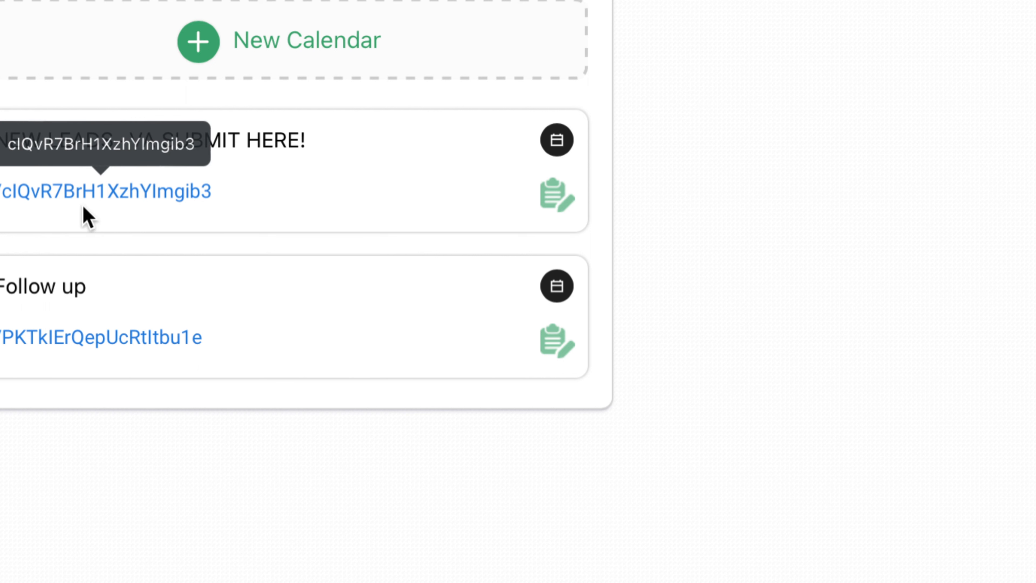
pyautogui.moveTo(0, 152); pyautogui.dragTo(302, 140)
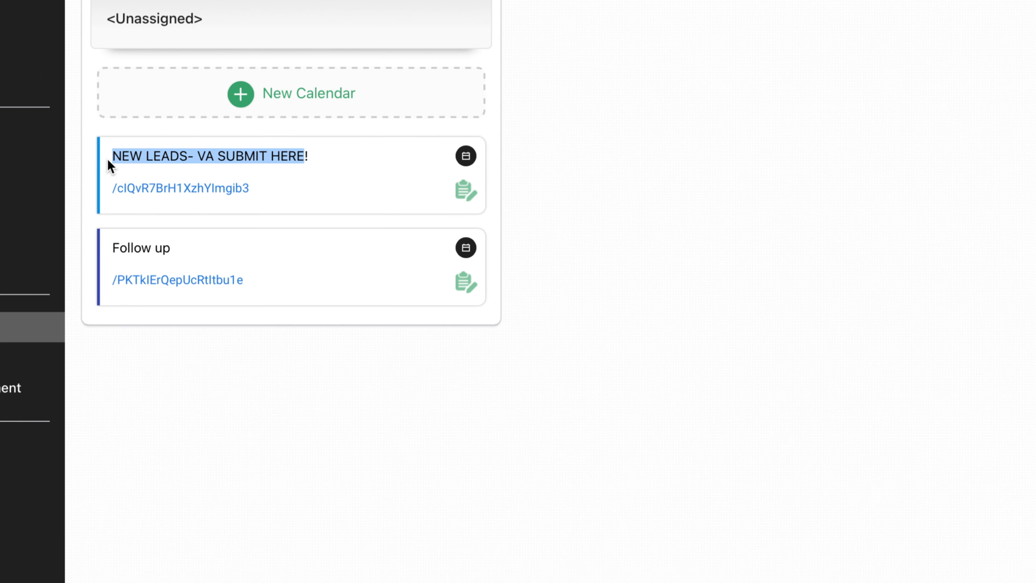
pyautogui.moveTo(110, 165); pyautogui.dragTo(310, 155)
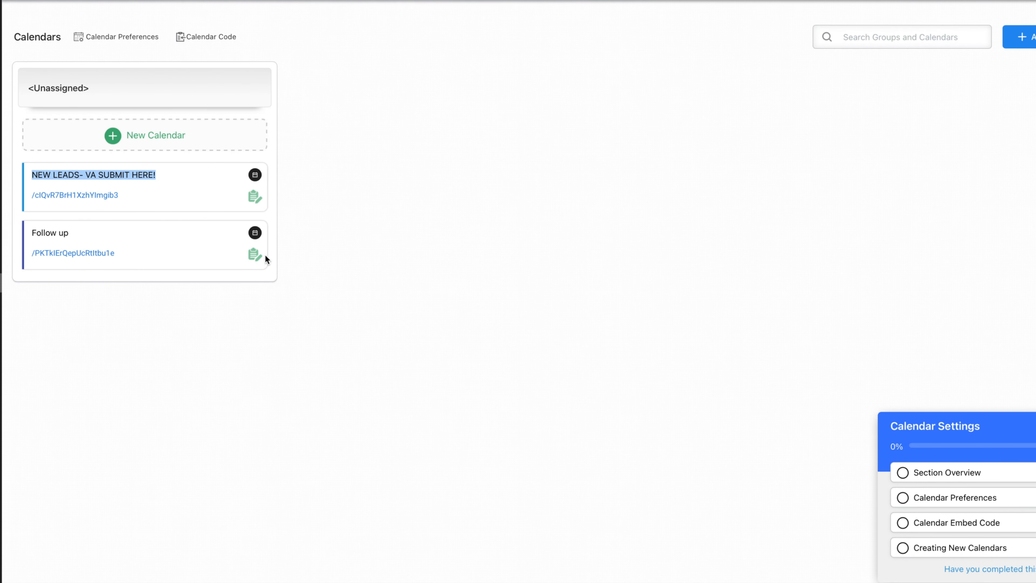
# Check the Follow up calendar's 30-minute slots and 8 AM–9 PM daily hours, then save
pyautogui.click(255, 253)
pyautogui.click(267, 269)
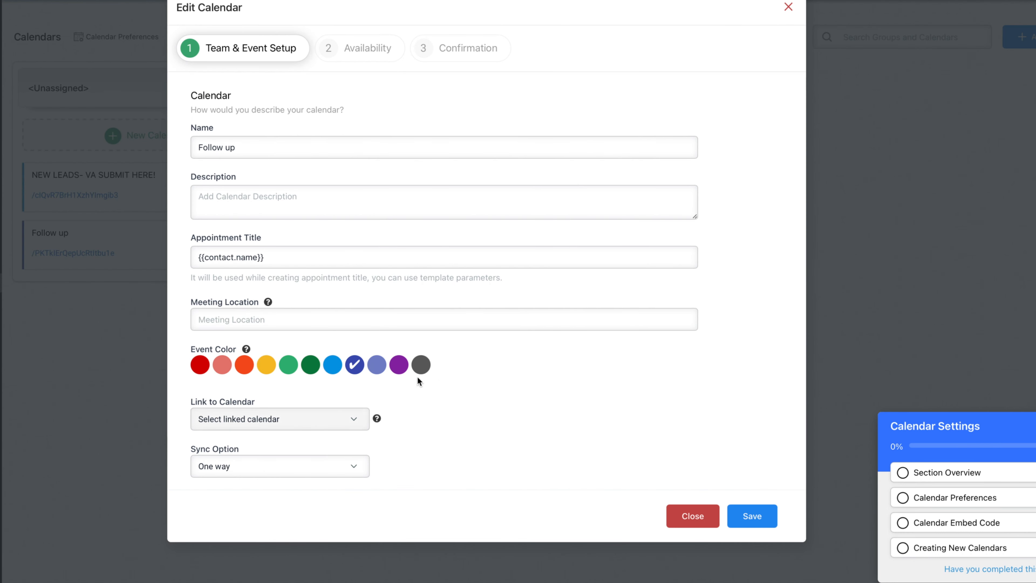
pyautogui.click(361, 48)
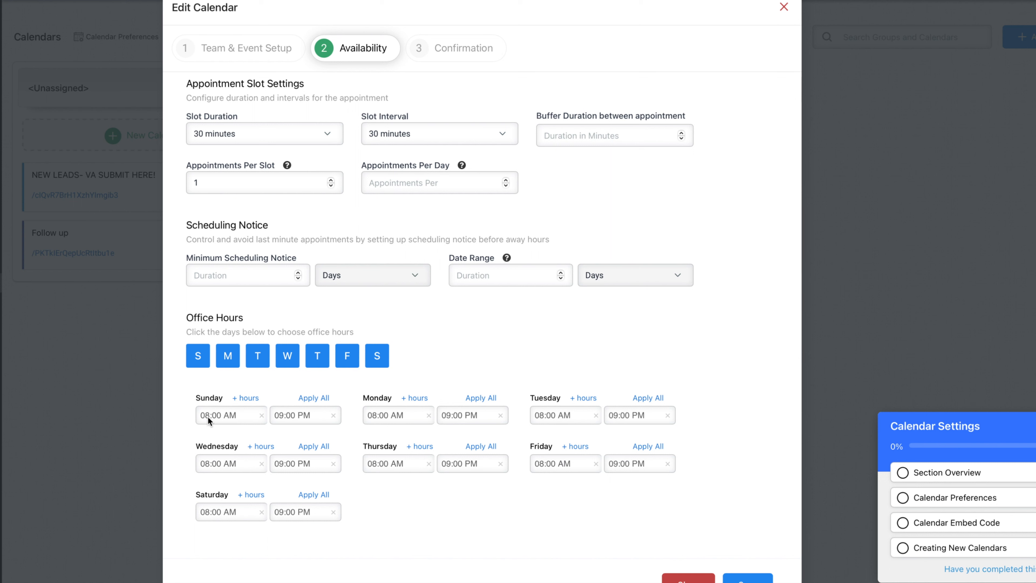
pyautogui.click(489, 58)
pyautogui.scroll(-5, 477, 280)
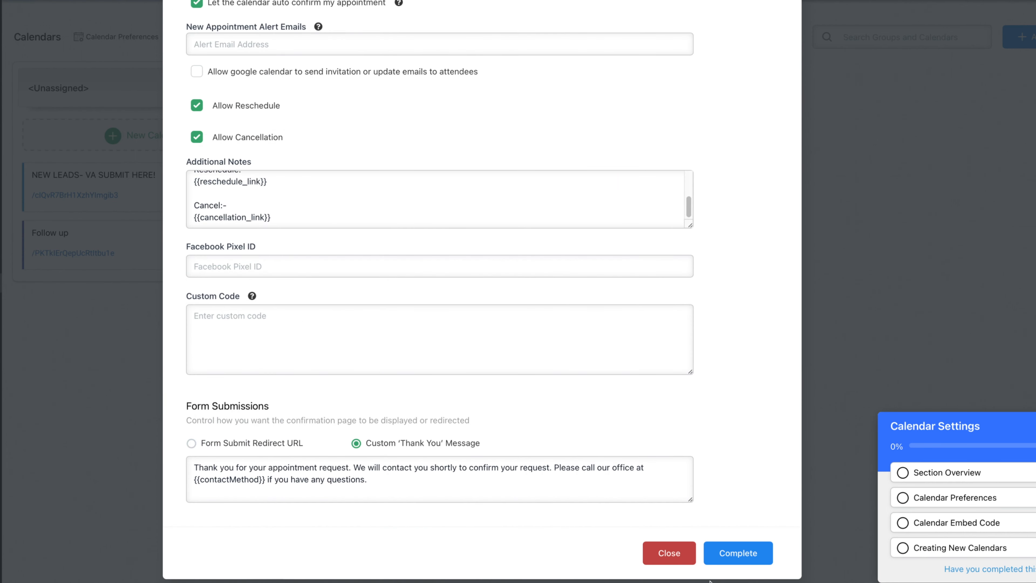
pyautogui.scroll(5, 382, 271)
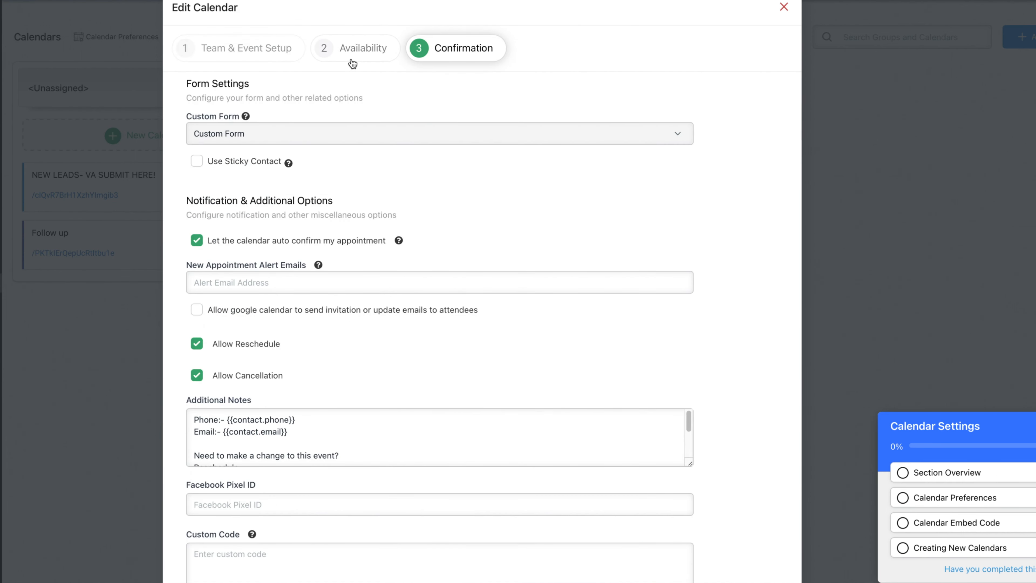
pyautogui.click(351, 43)
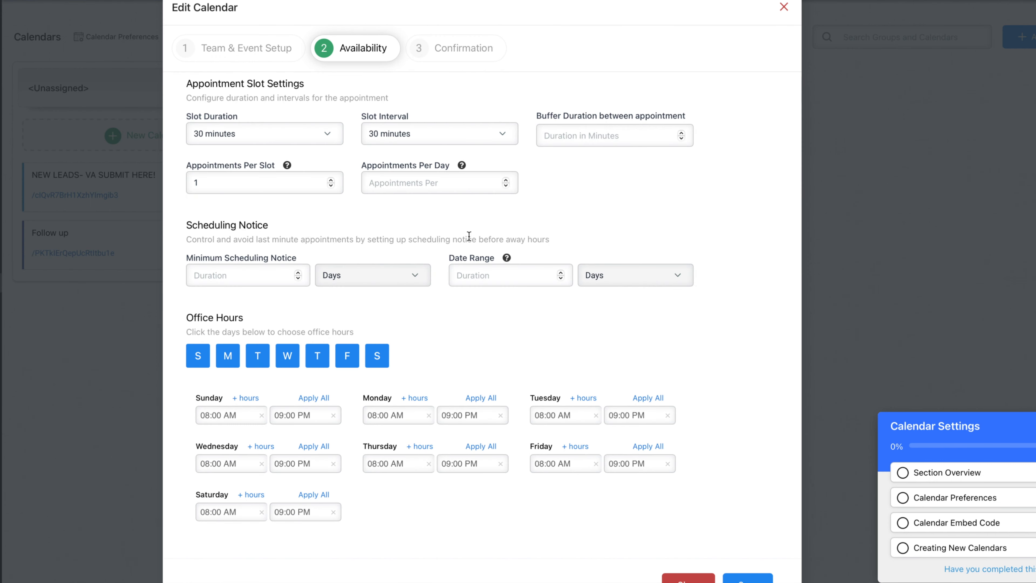
pyautogui.scroll(-1, 468, 233)
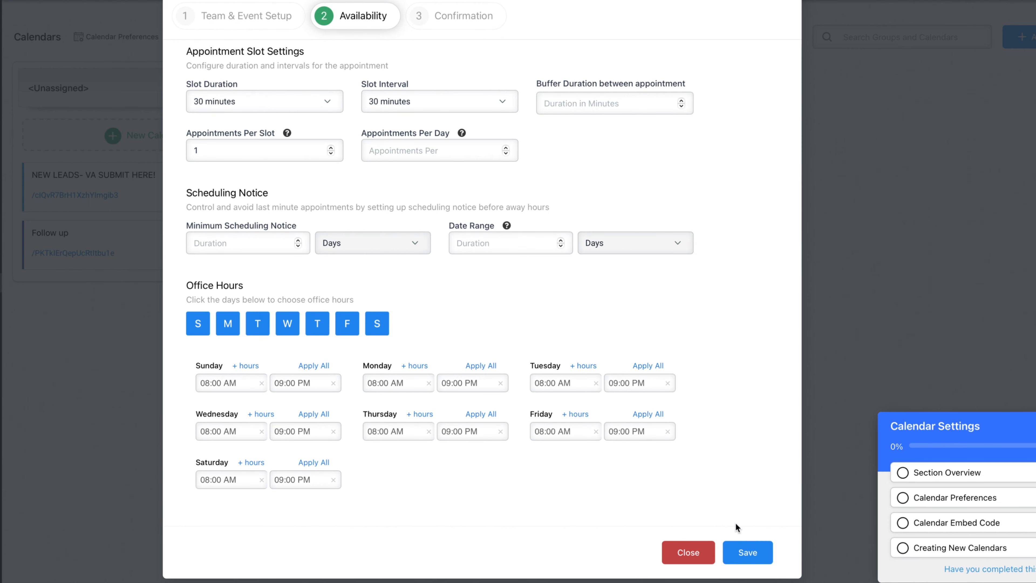
pyautogui.click(764, 562)
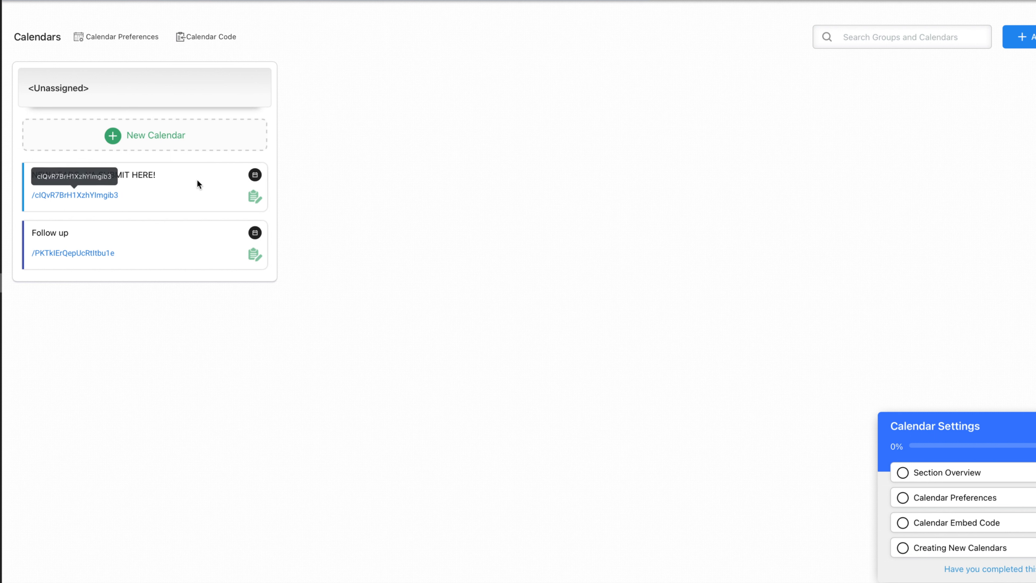
pyautogui.click(254, 199)
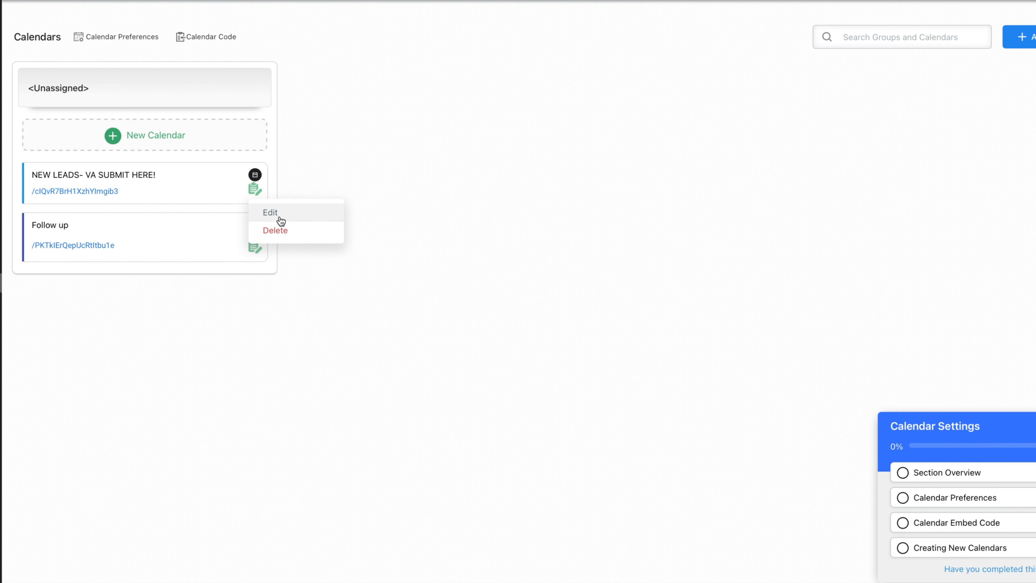
pyautogui.click(305, 218)
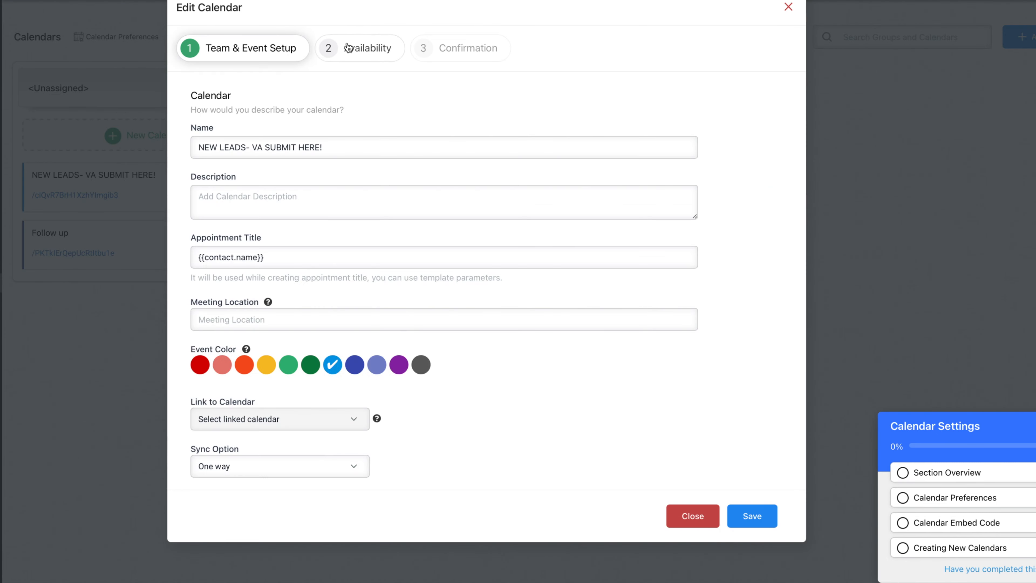
pyautogui.click(336, 57)
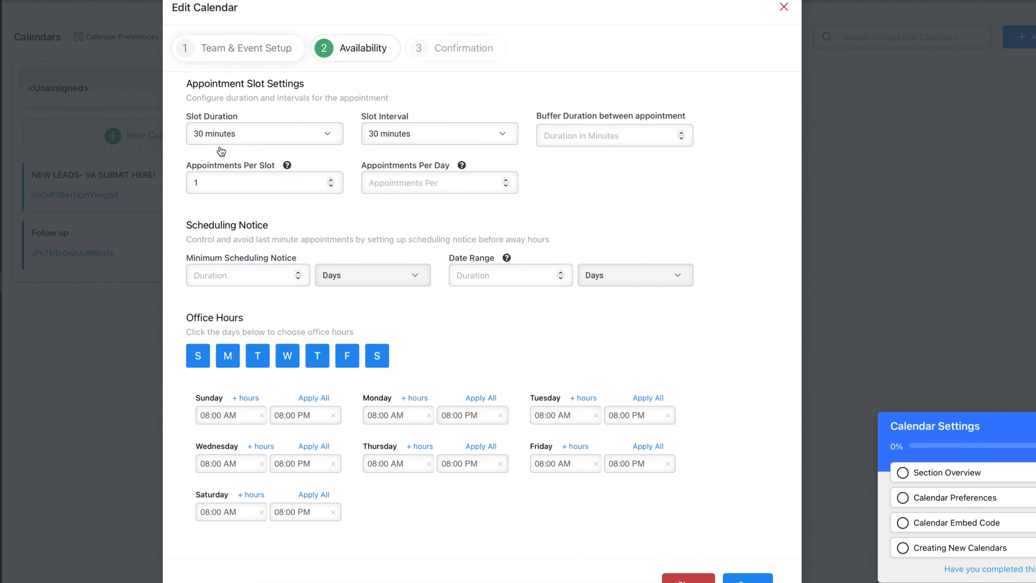
pyautogui.click(234, 55)
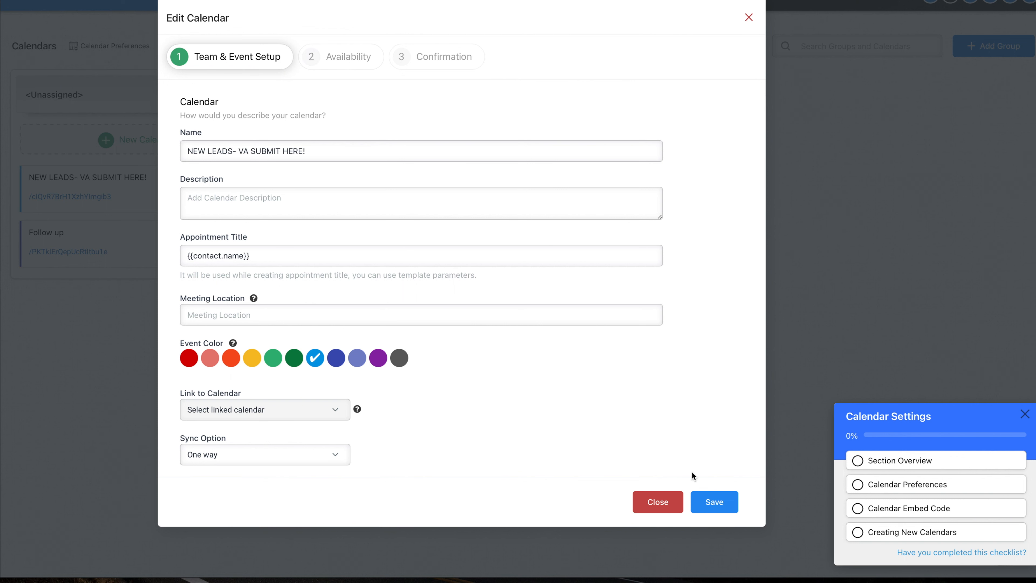
pyautogui.click(349, 70)
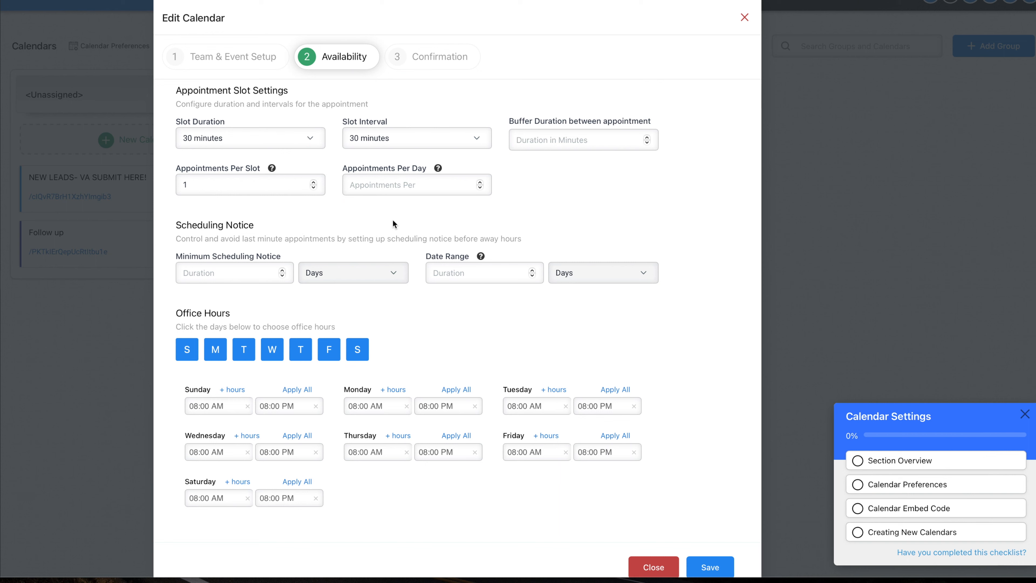
pyautogui.scroll(-1, 505, 243)
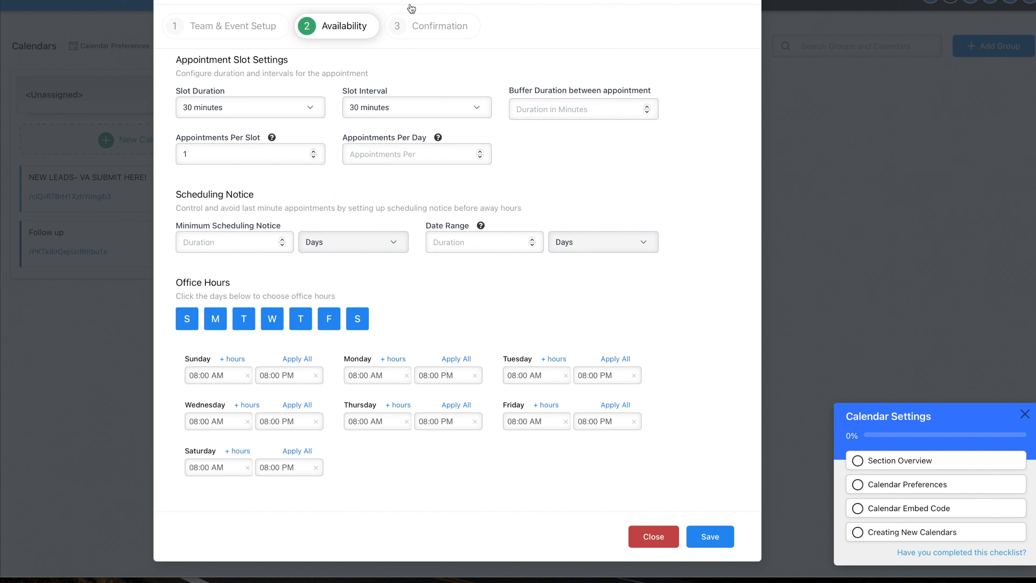
pyautogui.click(437, 31)
pyautogui.scroll(-5, 384, 204)
pyautogui.scroll(6, 393, 134)
pyautogui.scroll(-6, 267, 414)
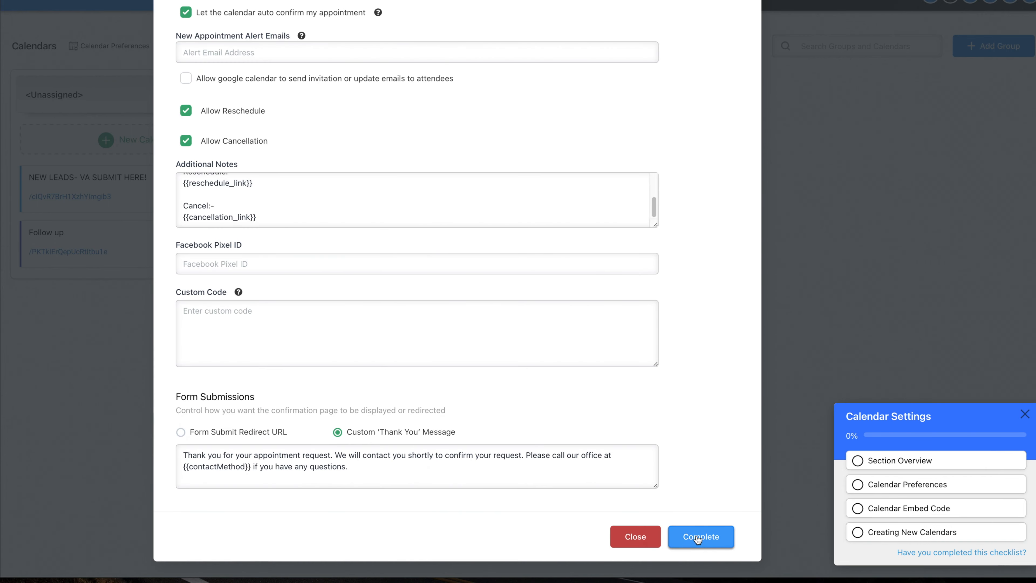
pyautogui.click(698, 538)
pyautogui.click(744, 19)
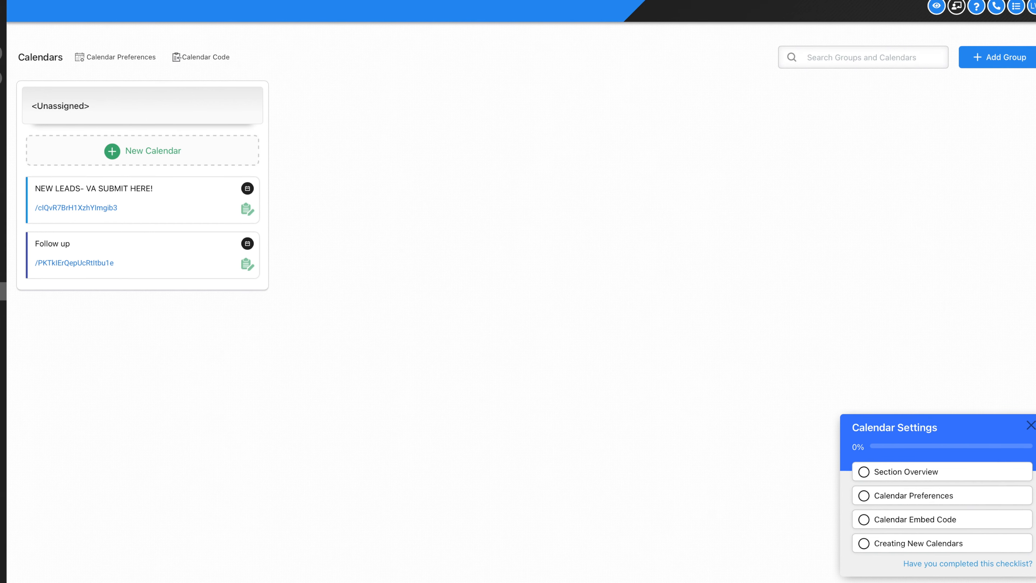
# Create a new blank workflow from scratch in Automation Workflows
pyautogui.click(2, 108)
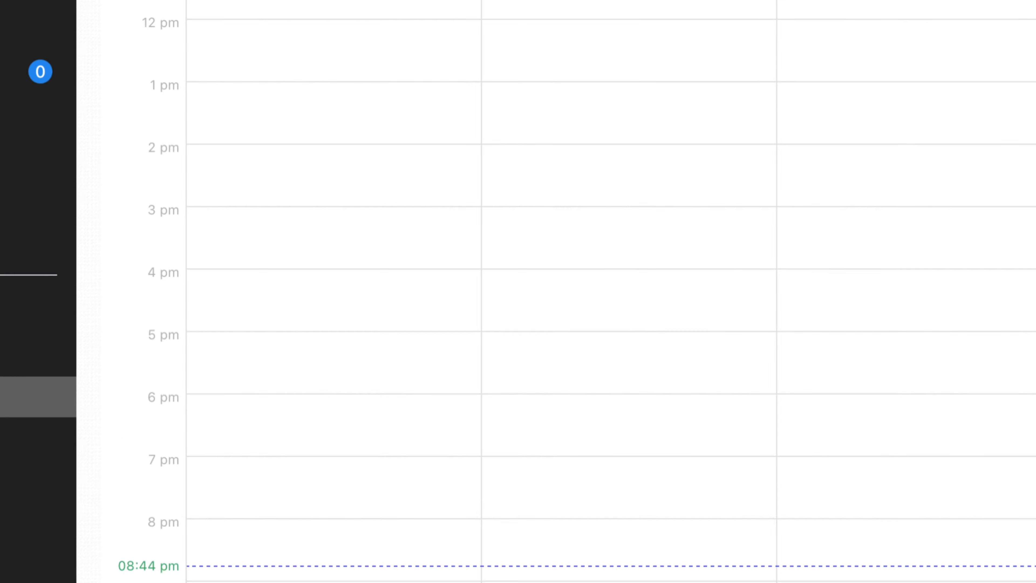
pyautogui.click(2, 398)
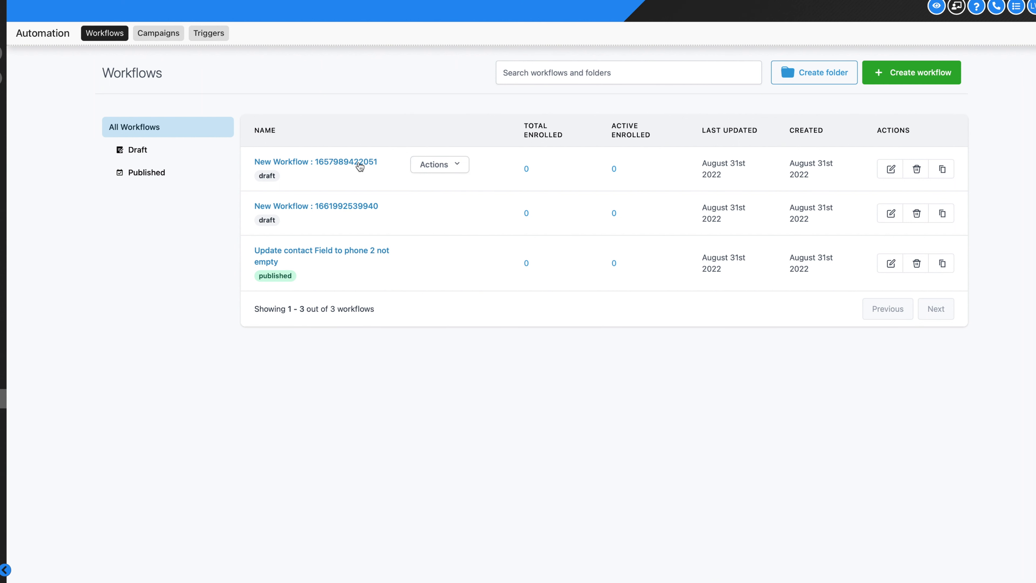
pyautogui.click(882, 81)
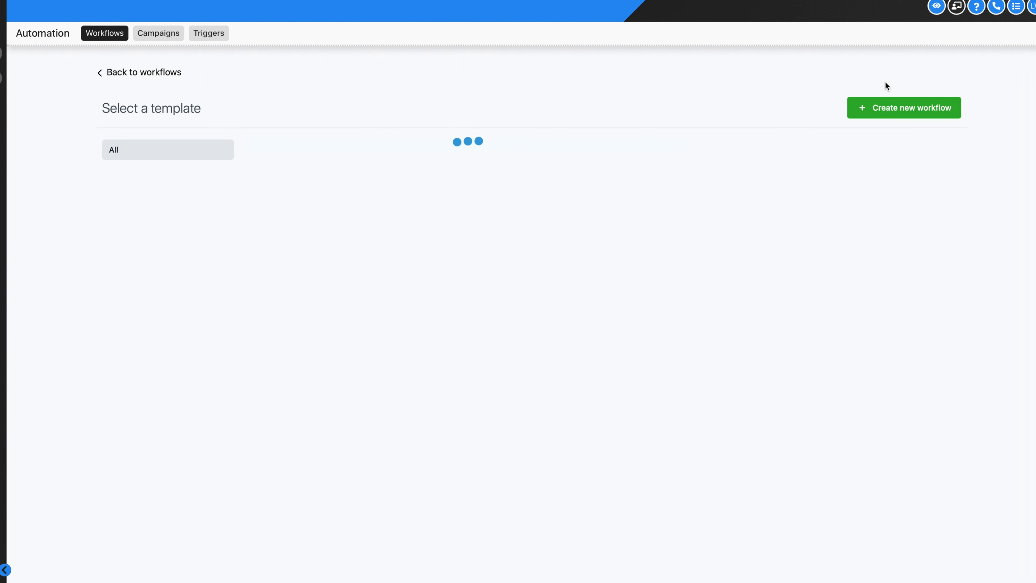
pyautogui.click(492, 292)
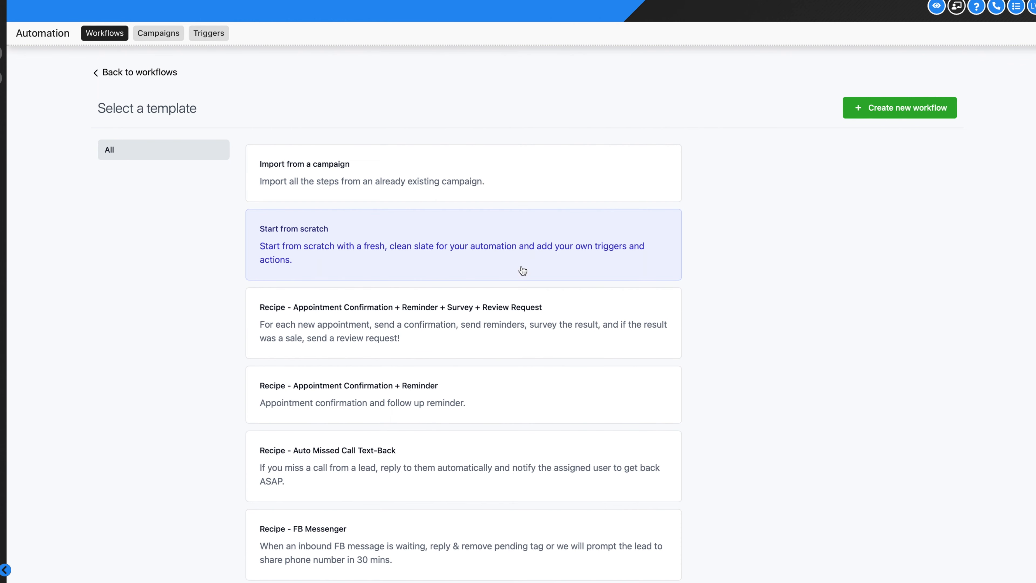
pyautogui.click(899, 116)
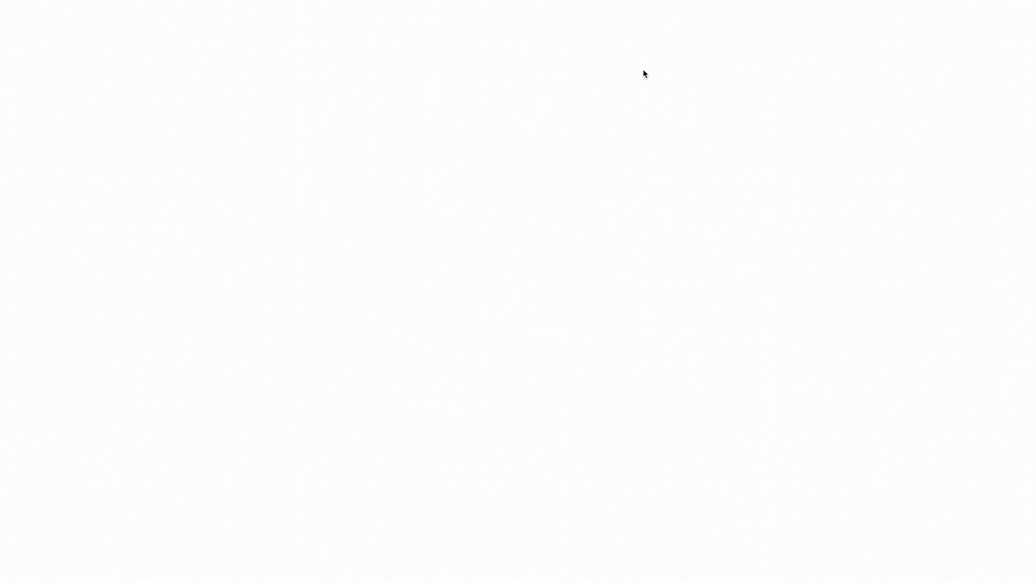
# Rename the blank workflow to 'Appointment booked + Push to AM Pipeline', save it, and show the trigger options
pyautogui.click(539, 11)
pyautogui.moveTo(540, 10); pyautogui.dragTo(375, 16)
pyautogui.press('BackSpace')
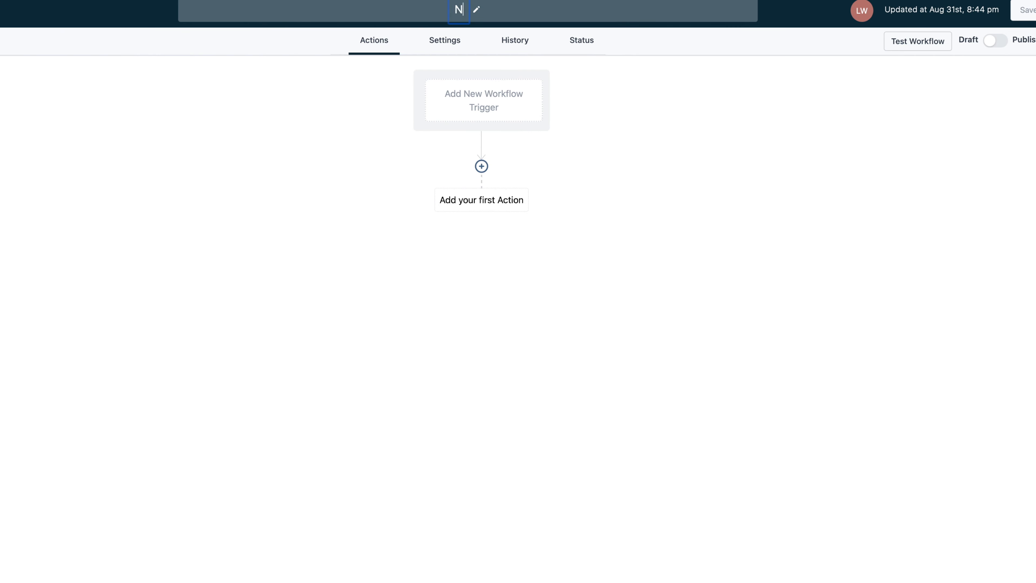
pyautogui.write('Appointment B')
pyautogui.press('BackSpace')
pyautogui.write('booked + Pu')
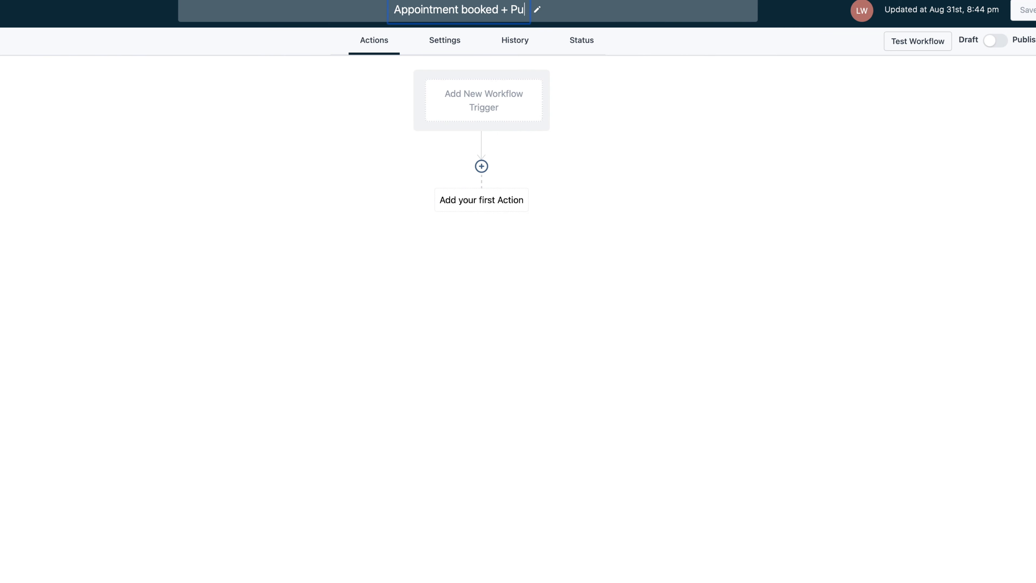
pyautogui.write('sh to ')
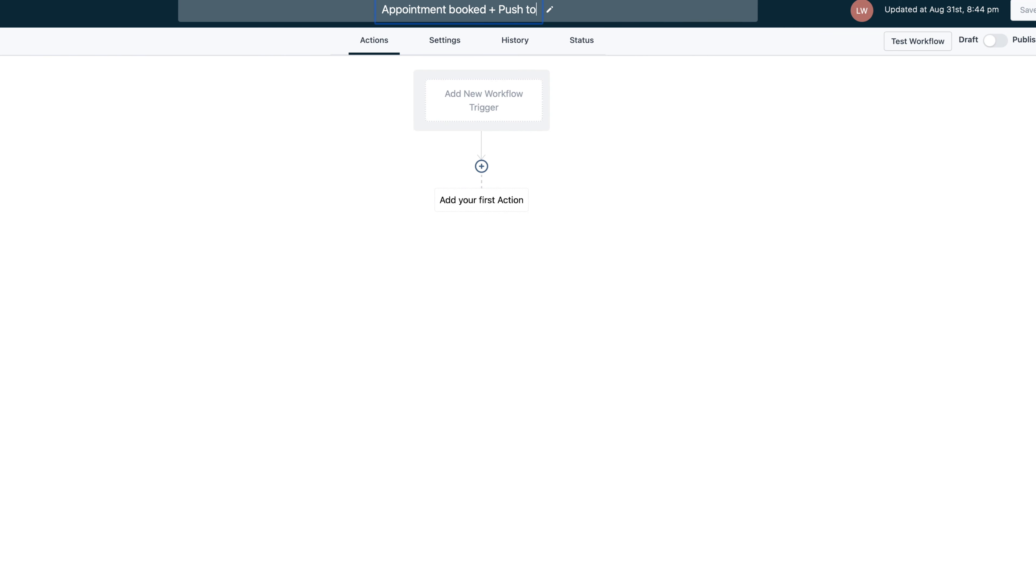
pyautogui.write('AM')
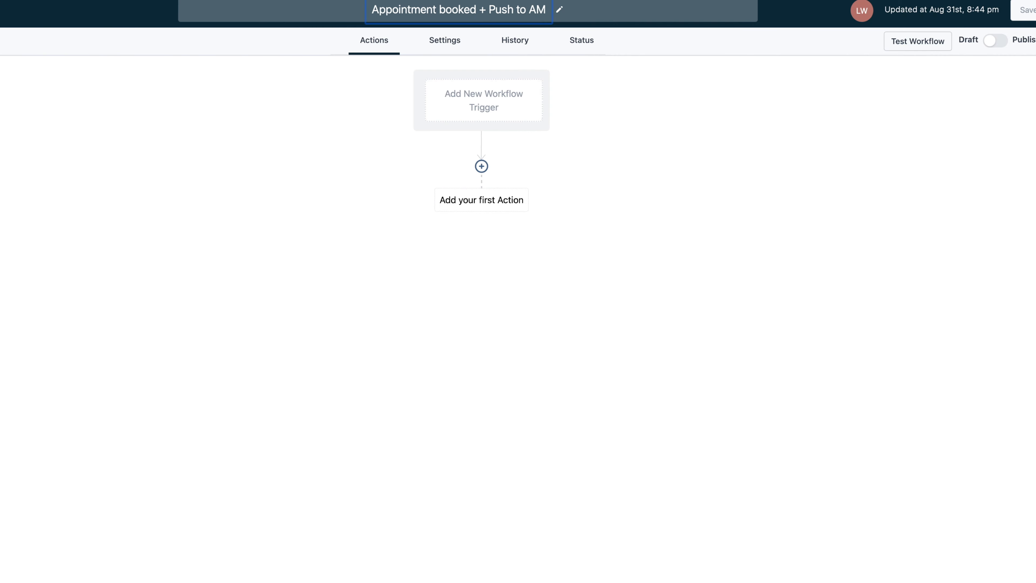
pyautogui.write(' P')
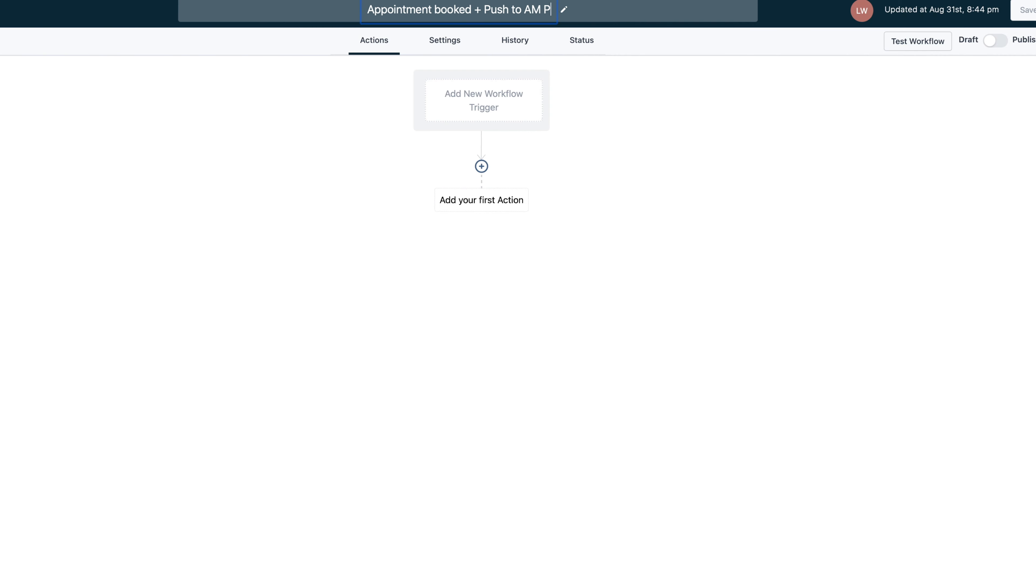
pyautogui.write('ipeline')
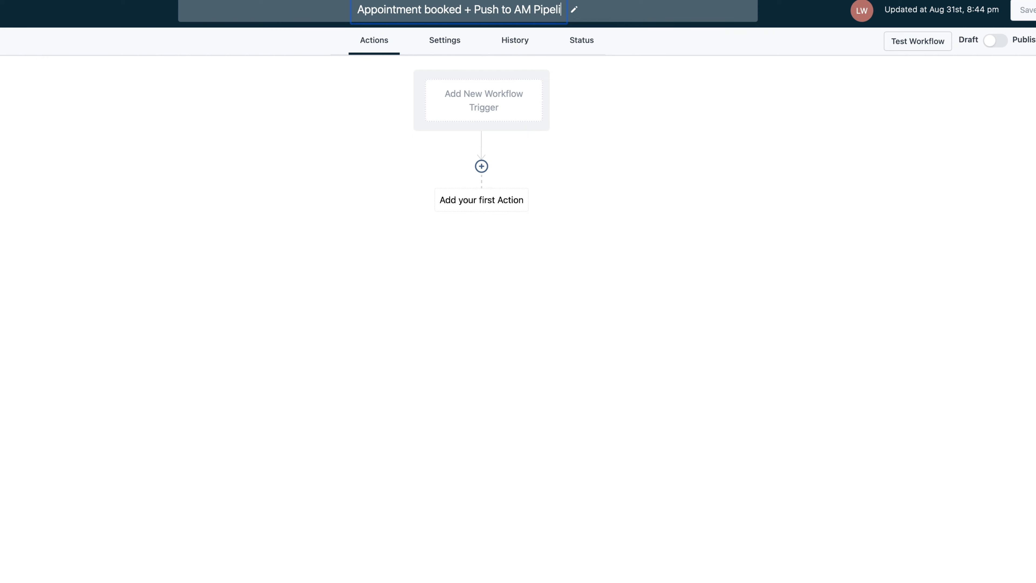
pyautogui.click(796, 161)
pyautogui.click(1023, 12)
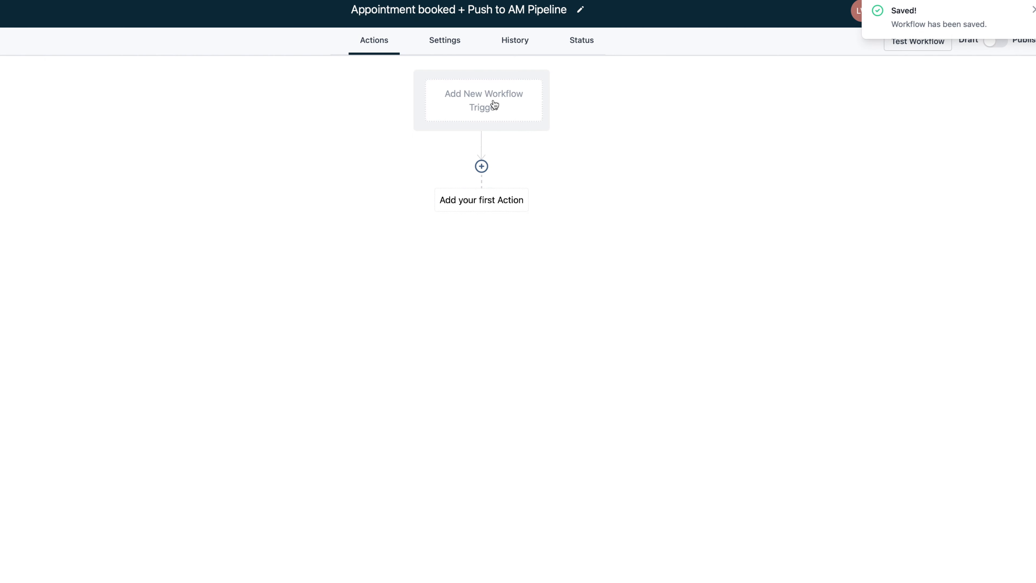
pyautogui.click(496, 112)
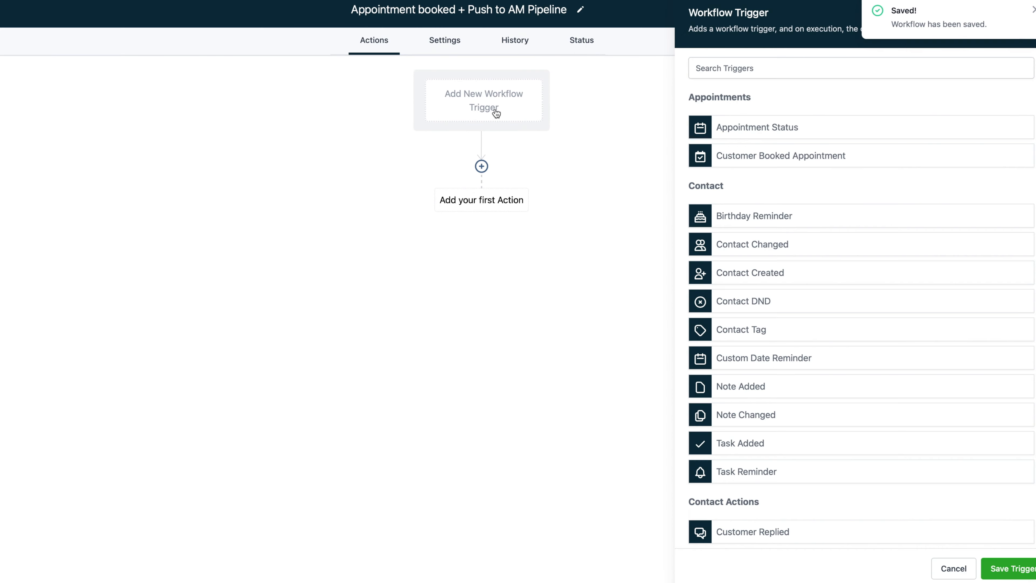
# Choose the Appointment Status trigger with a filter for appointment status confirmed
pyautogui.scroll(-15, 889, 347)
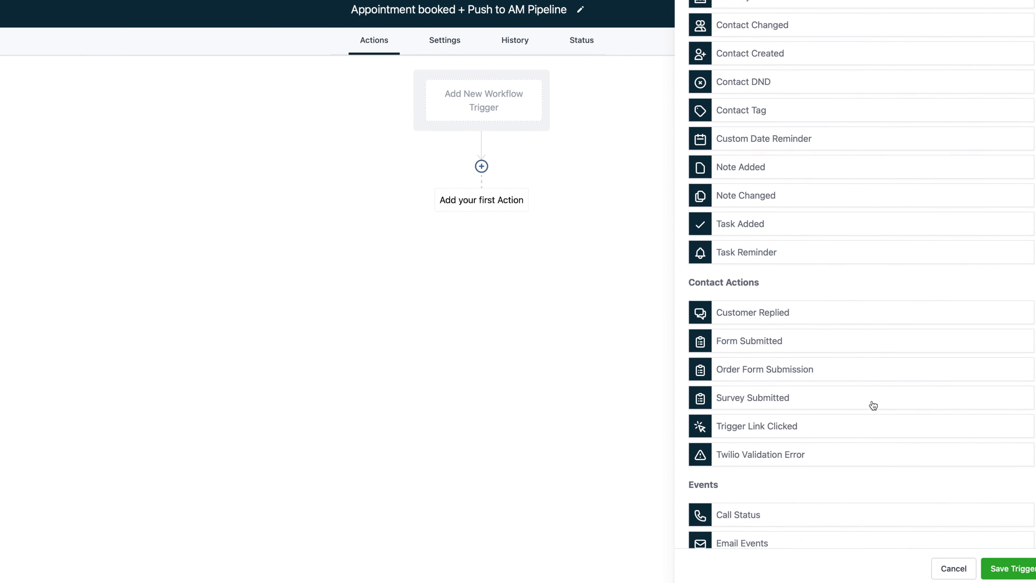
pyautogui.scroll(2, 884, 448)
pyautogui.scroll(10, 883, 447)
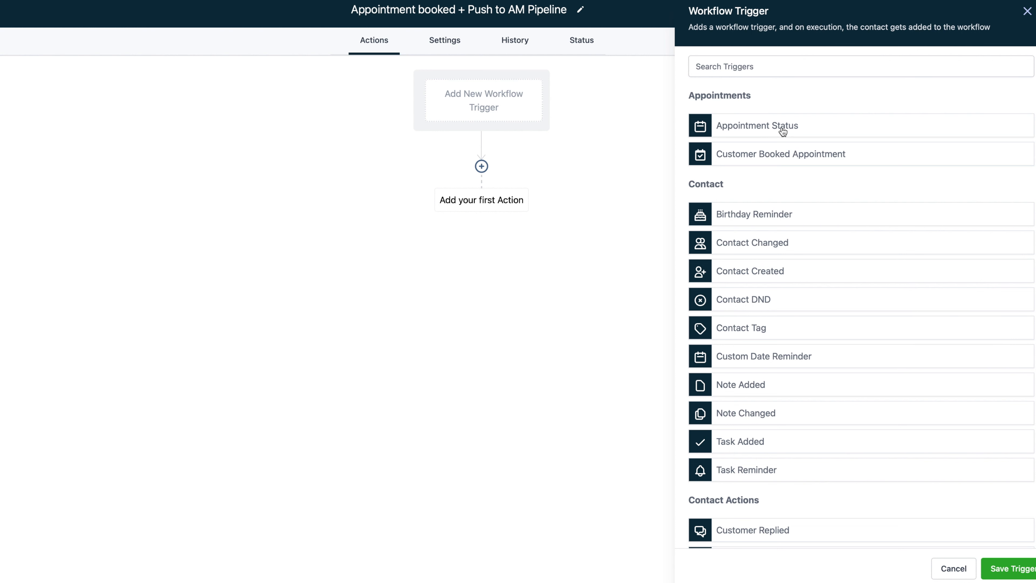
pyautogui.click(767, 127)
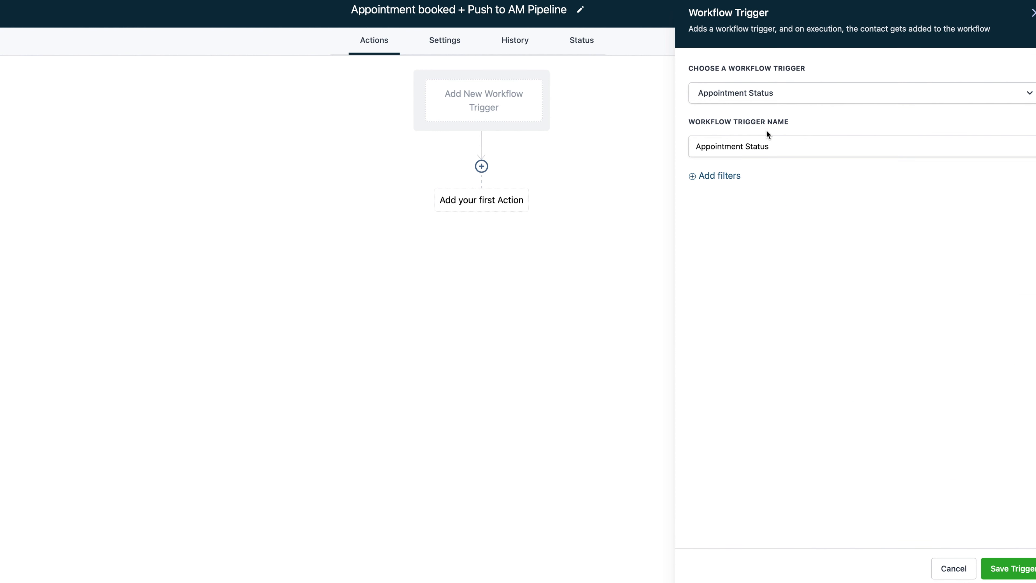
pyautogui.click(730, 178)
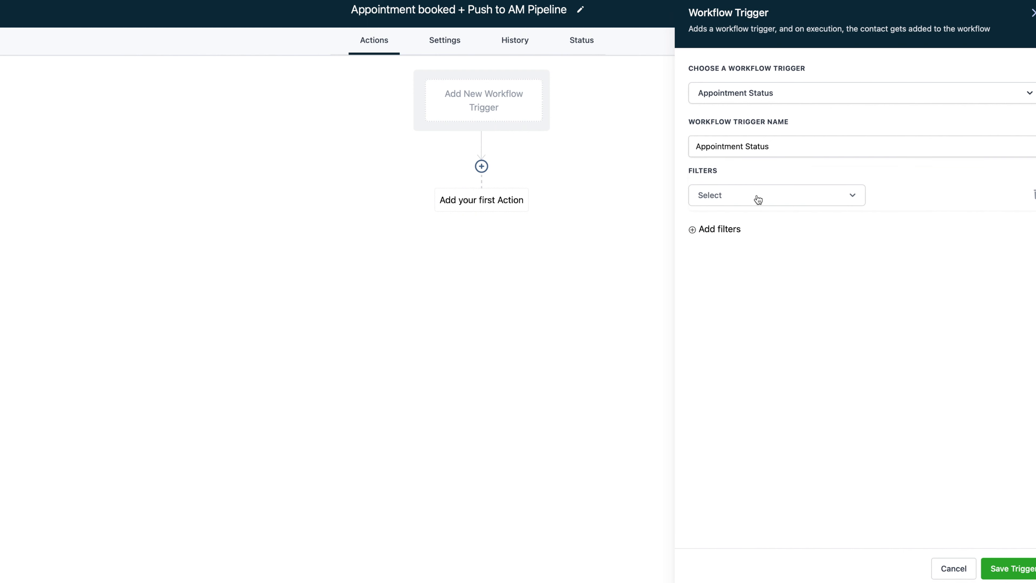
pyautogui.click(758, 199)
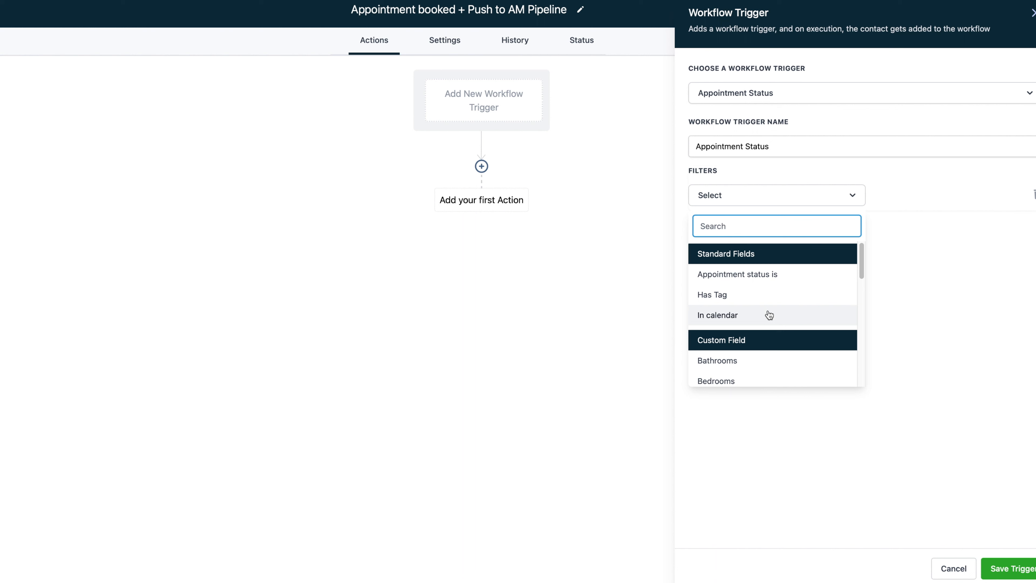
pyautogui.click(772, 278)
pyautogui.click(915, 198)
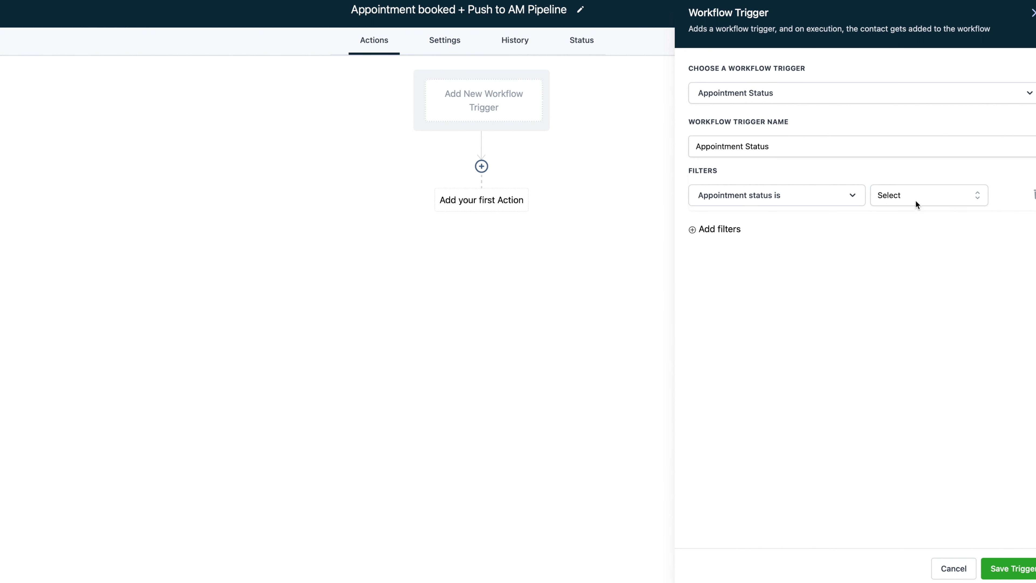
pyautogui.click(910, 268)
# Limit the trigger to the NEW LEADS- VA SUBMIT HERE! calendar, save it, and begin the first action
pyautogui.click(739, 232)
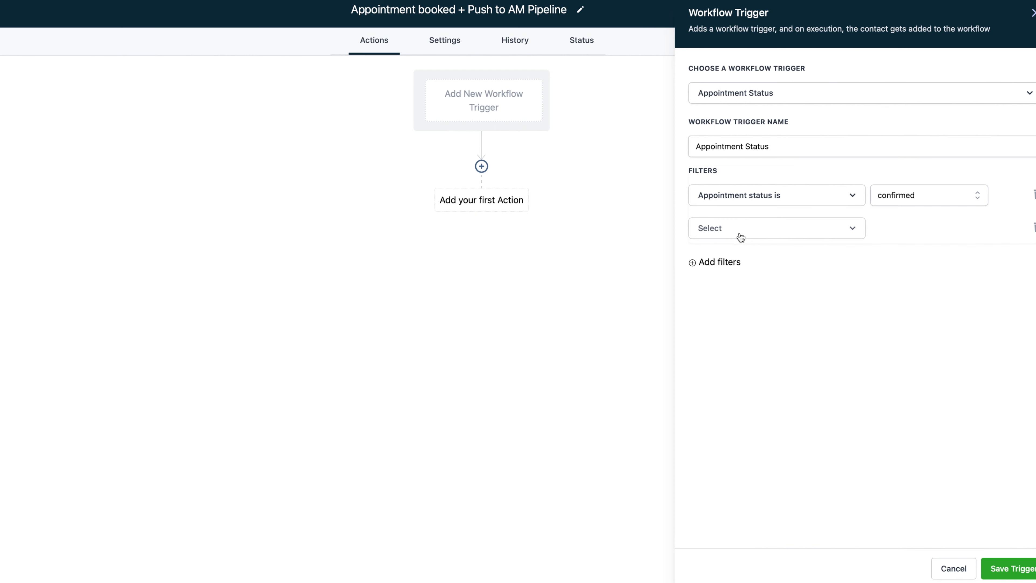
pyautogui.click(740, 236)
pyautogui.click(749, 328)
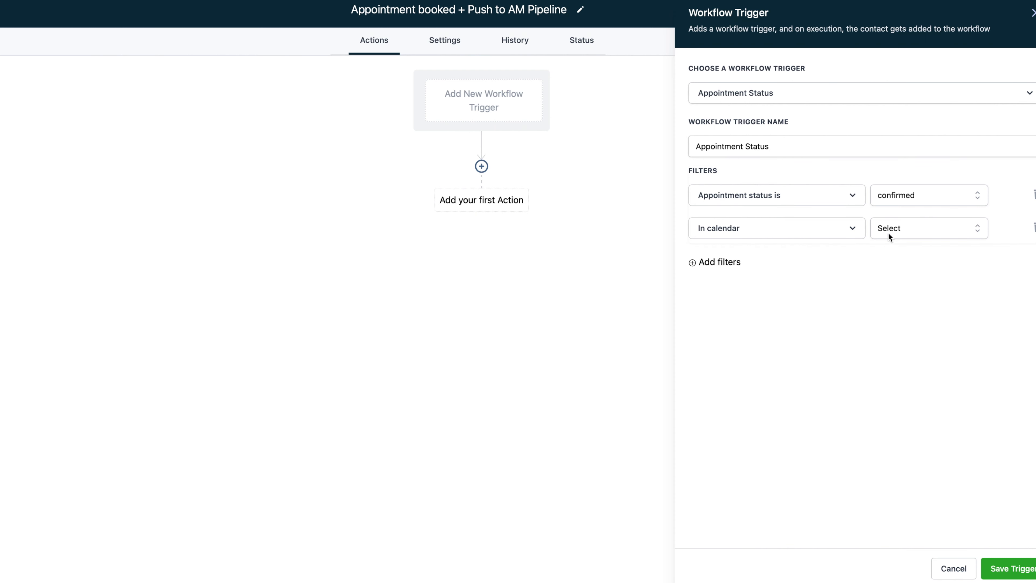
pyautogui.click(890, 230)
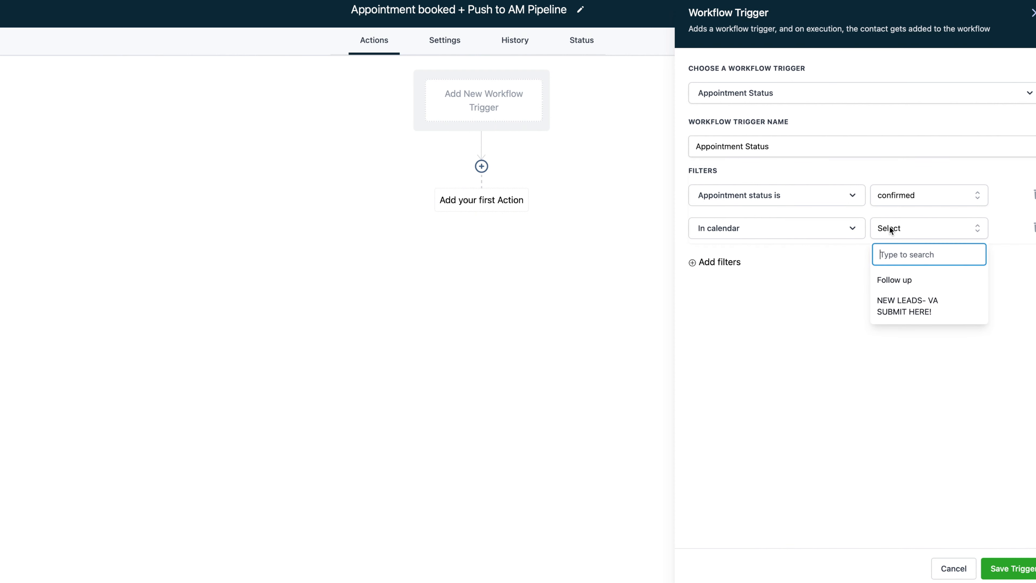
pyautogui.click(912, 312)
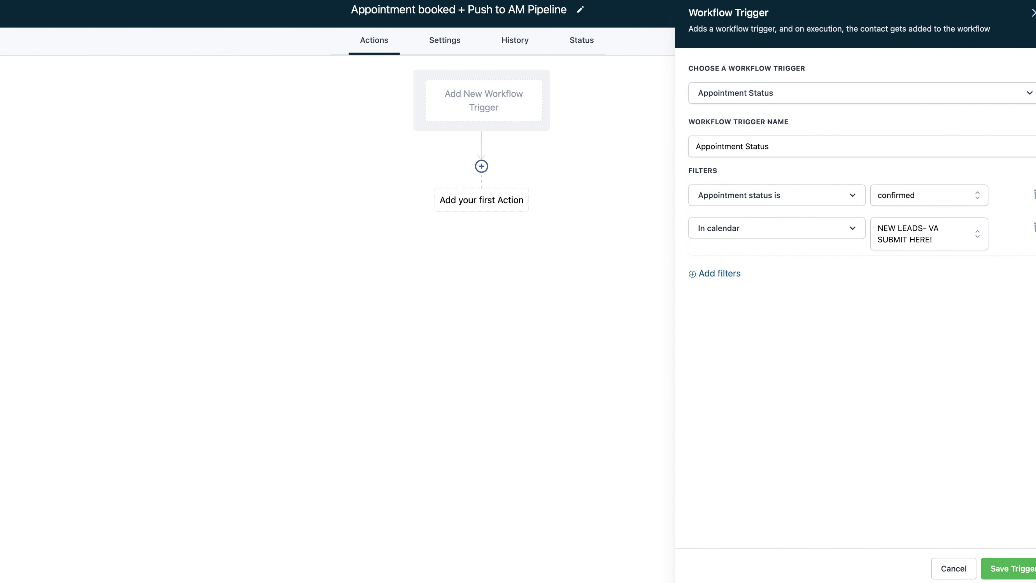
pyautogui.click(1010, 568)
pyautogui.click(504, 220)
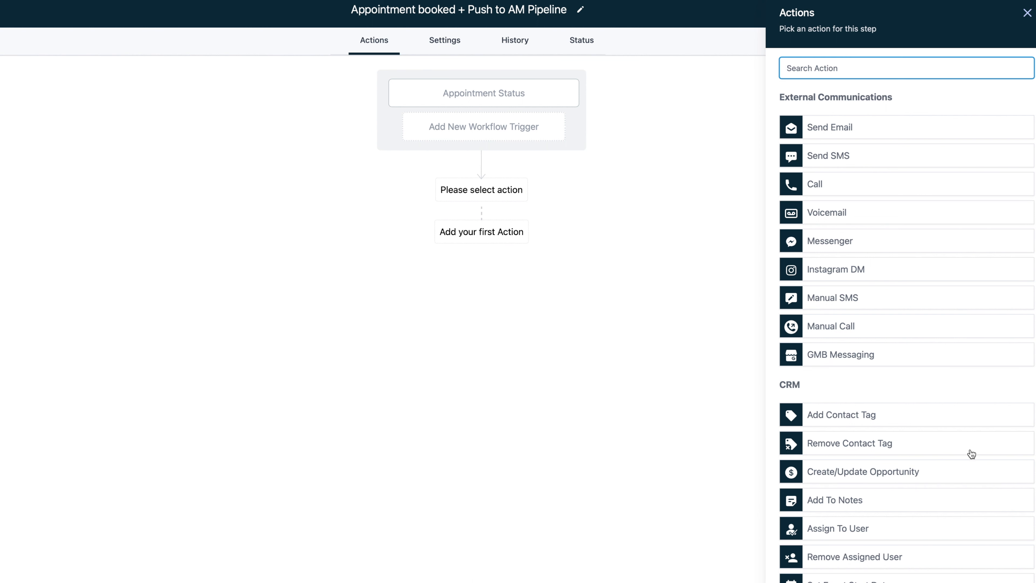
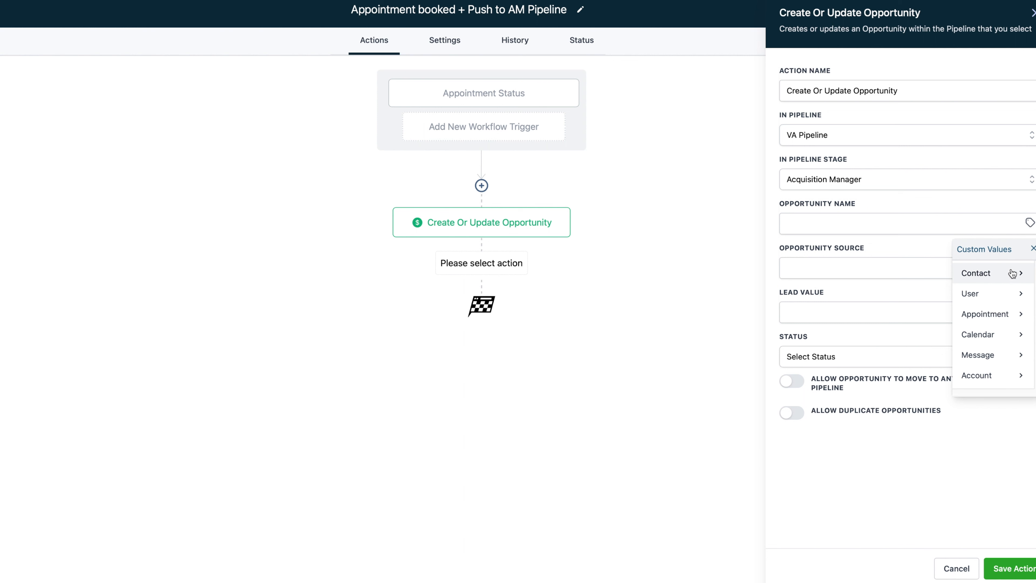
# Name the second opportunity {{contact.name}} via Contact > Full Name, leaving Source and Lead Value blank, and save
pyautogui.click(1010, 274)
pyautogui.click(996, 273)
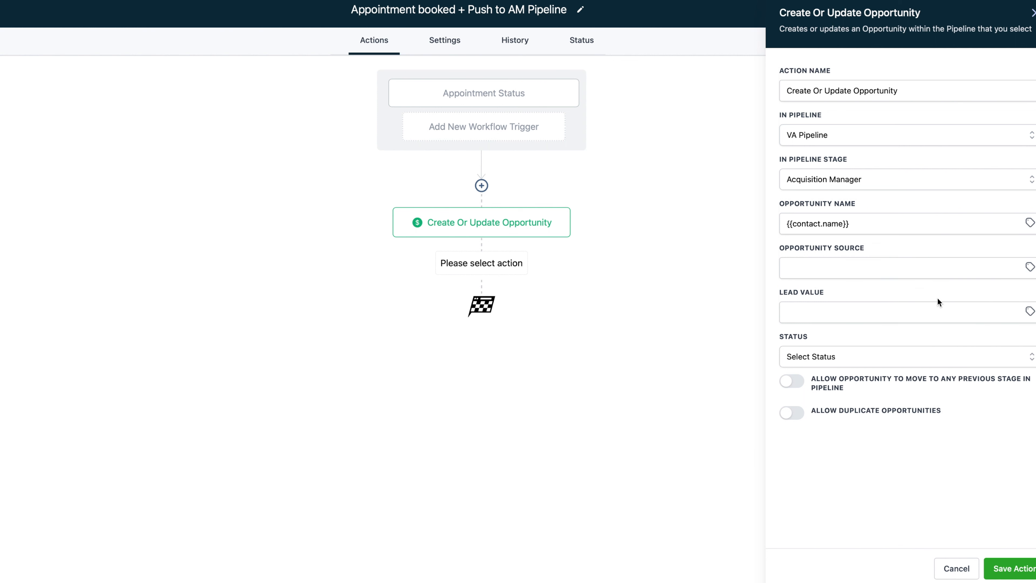
pyautogui.click(859, 270)
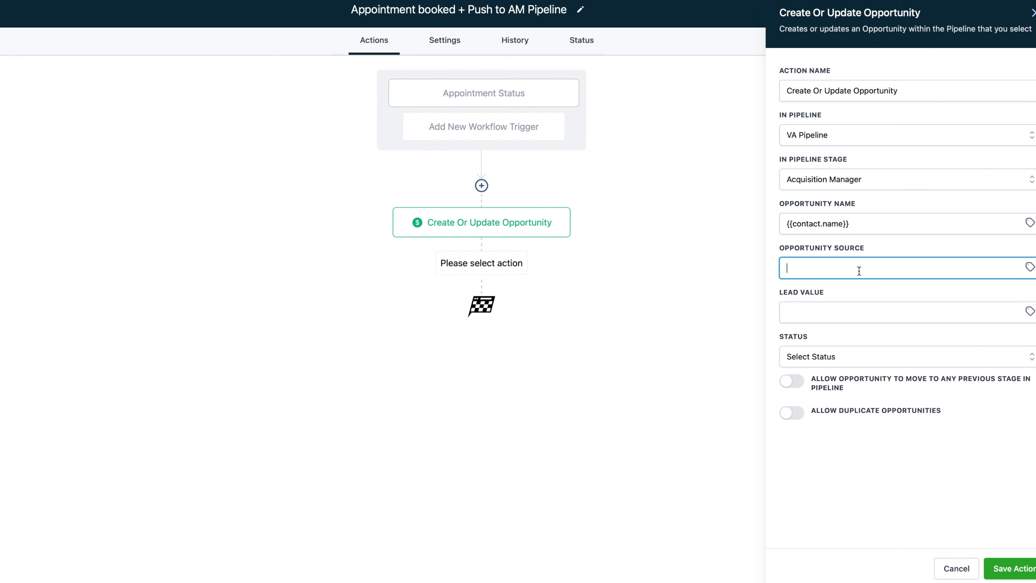
pyautogui.click(822, 310)
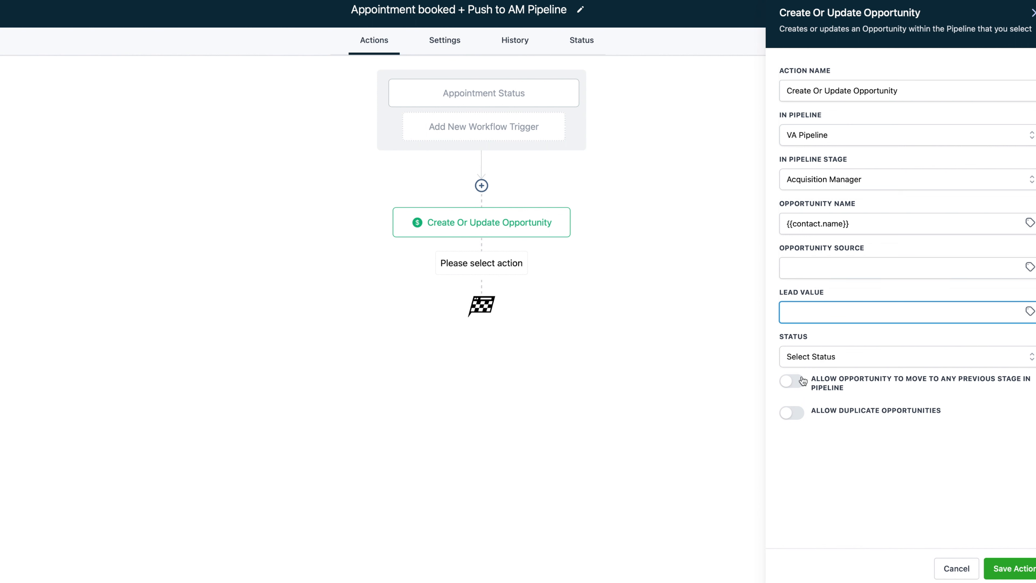
pyautogui.click(1022, 576)
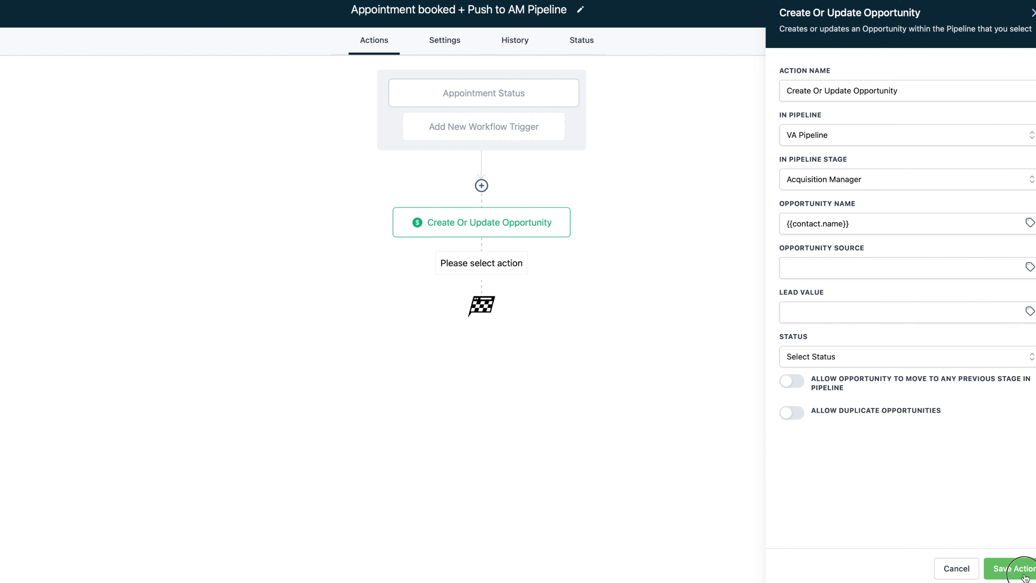
# Review both Create Or Update Opportunity steps, then add an empty step below the second one
pyautogui.click(496, 225)
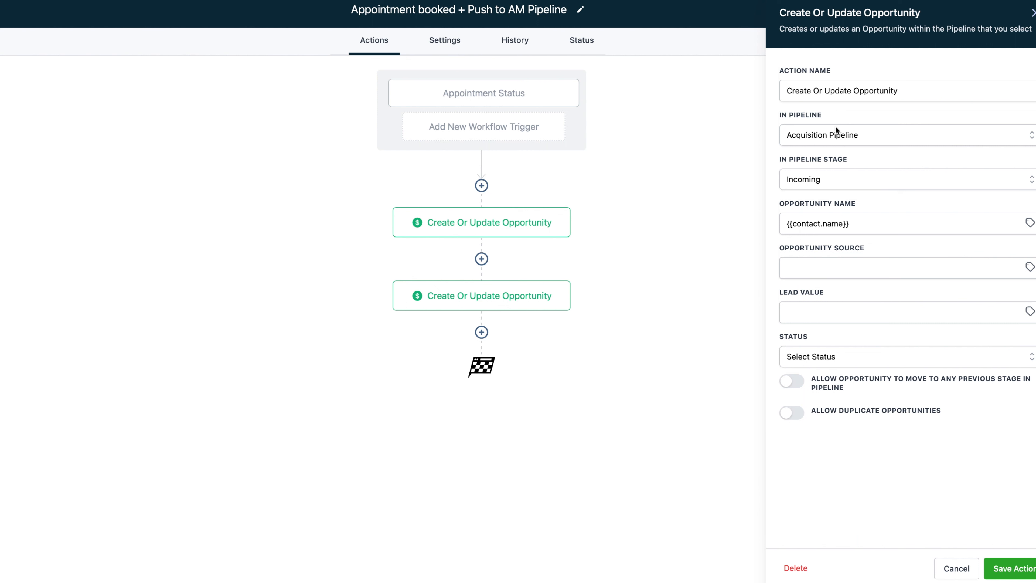
pyautogui.click(473, 296)
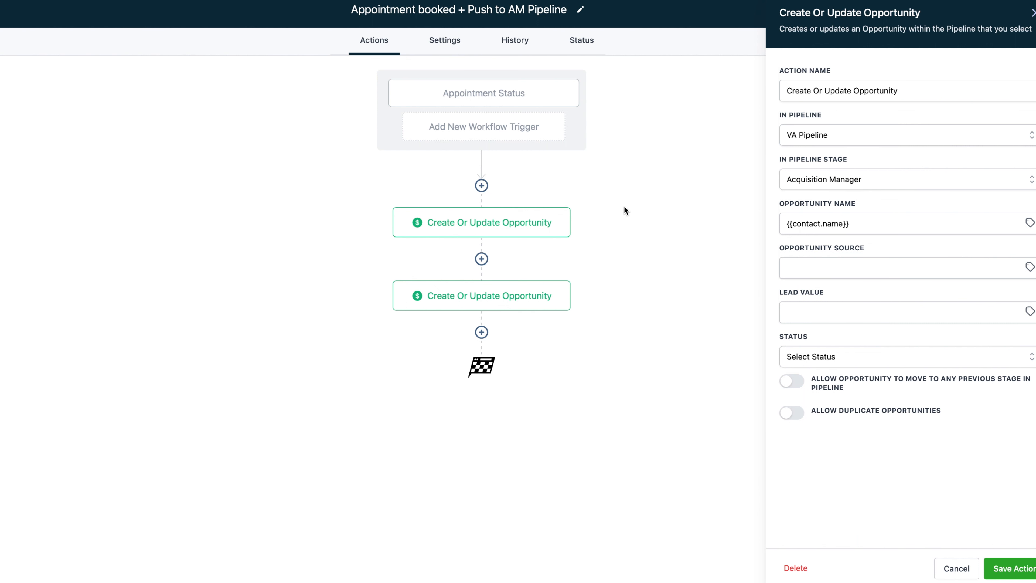
pyautogui.click(531, 222)
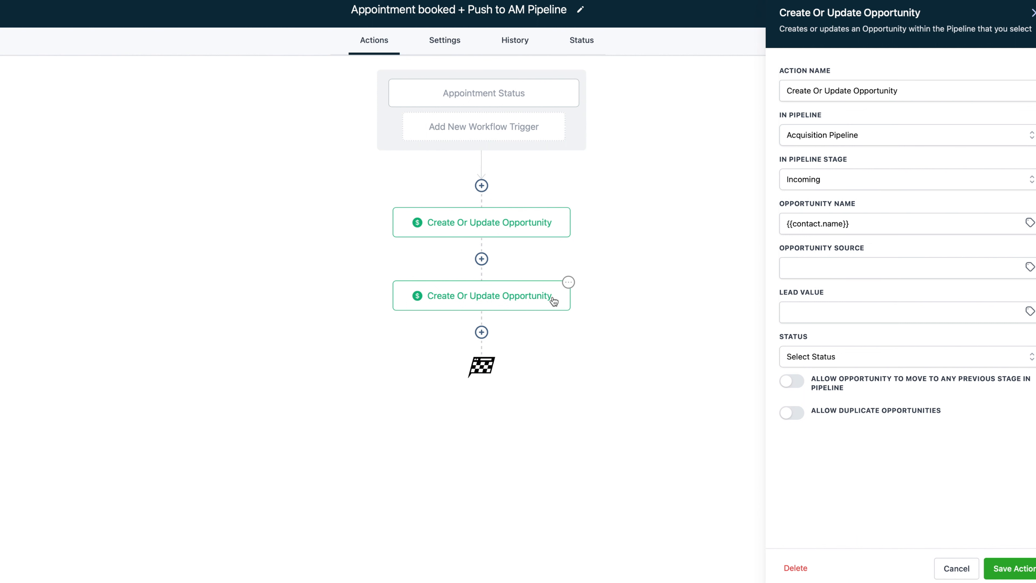
pyautogui.click(482, 332)
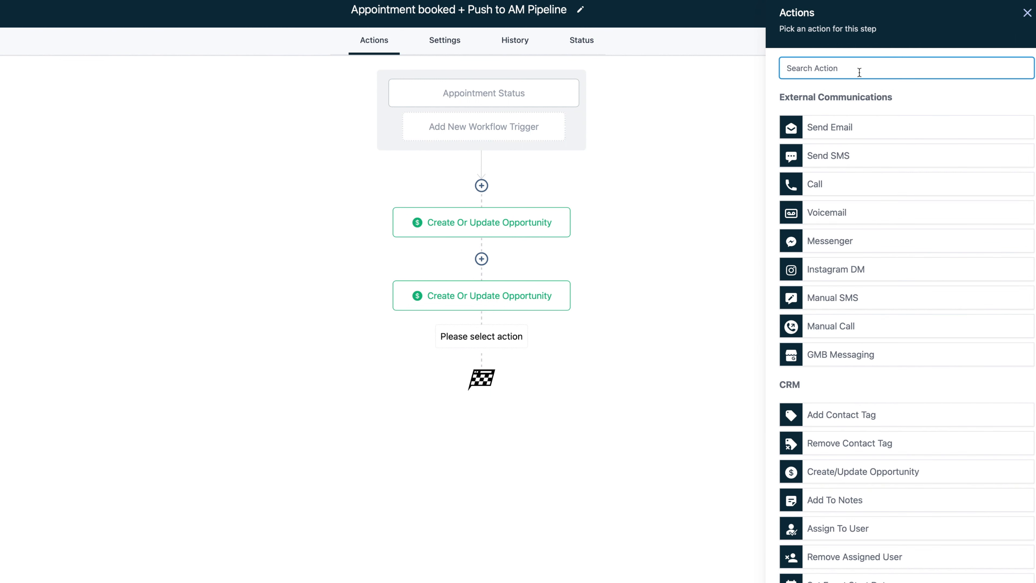
# Add an Add Contact Tag step applying the tags 'am' and 'set appt', and save it
pyautogui.write('tag')
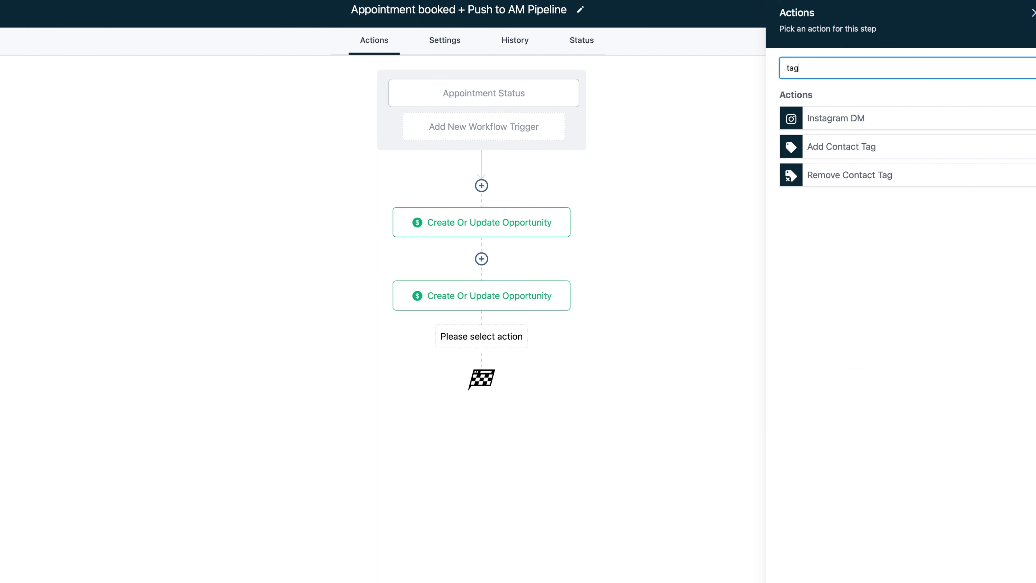
pyautogui.click(856, 157)
pyautogui.click(832, 135)
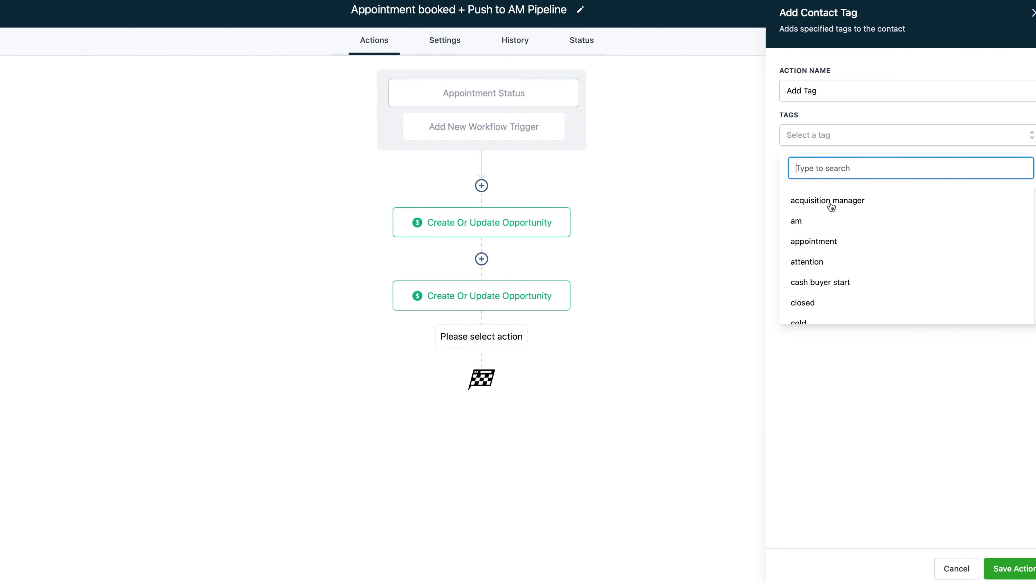
pyautogui.click(813, 224)
pyautogui.click(729, 223)
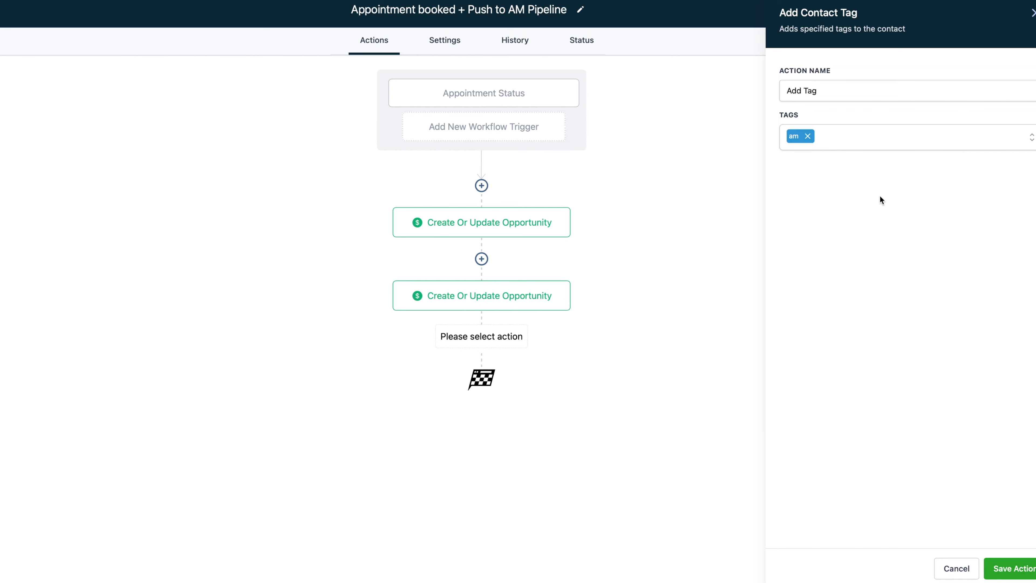
pyautogui.click(857, 146)
pyautogui.write('set appt')
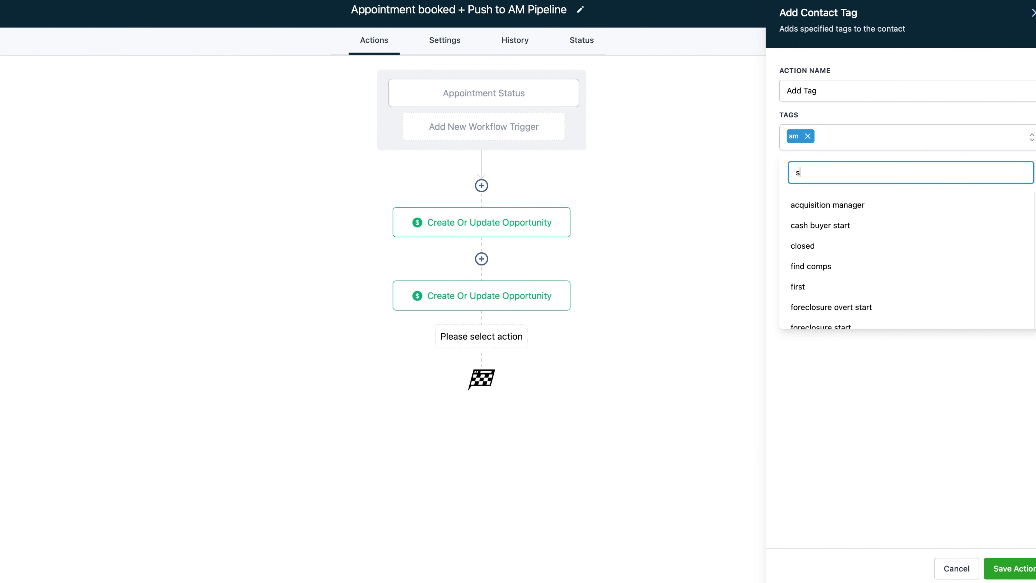
pyautogui.click(913, 204)
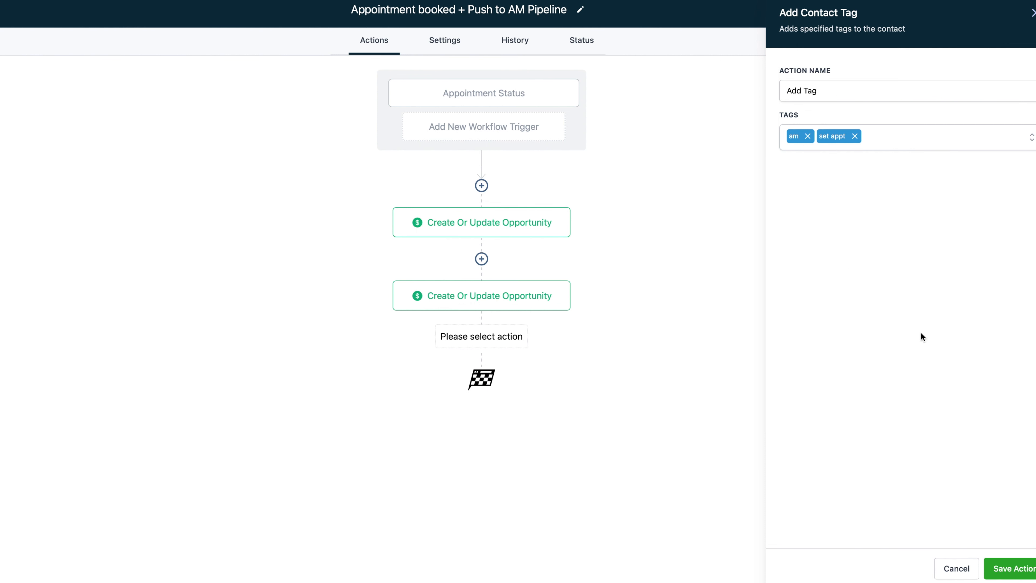
pyautogui.click(1004, 569)
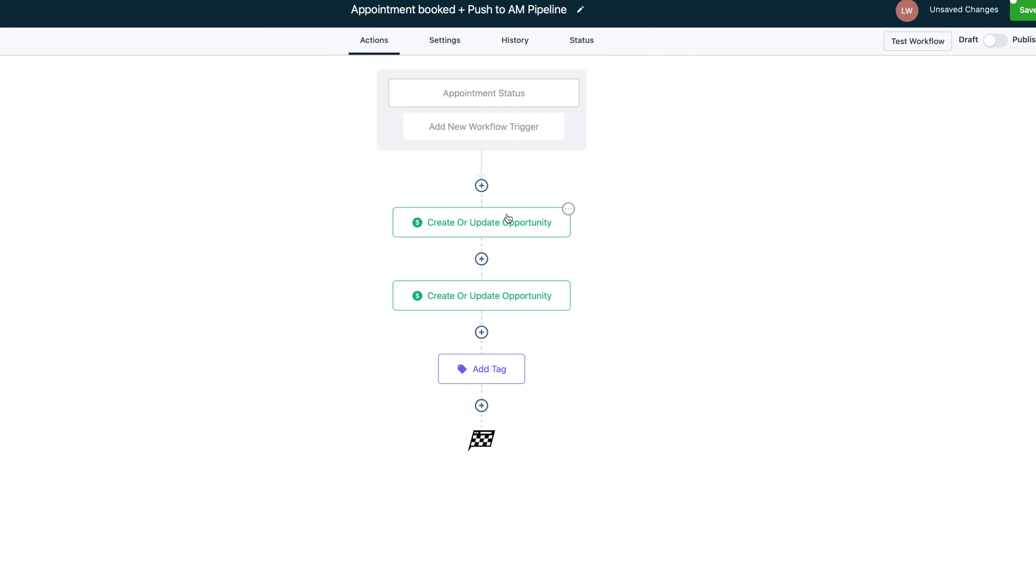
pyautogui.click(481, 405)
# Choose the Remove Contact Tag action and mark the 'replied' and 'lead' tags for removal
pyautogui.click(853, 75)
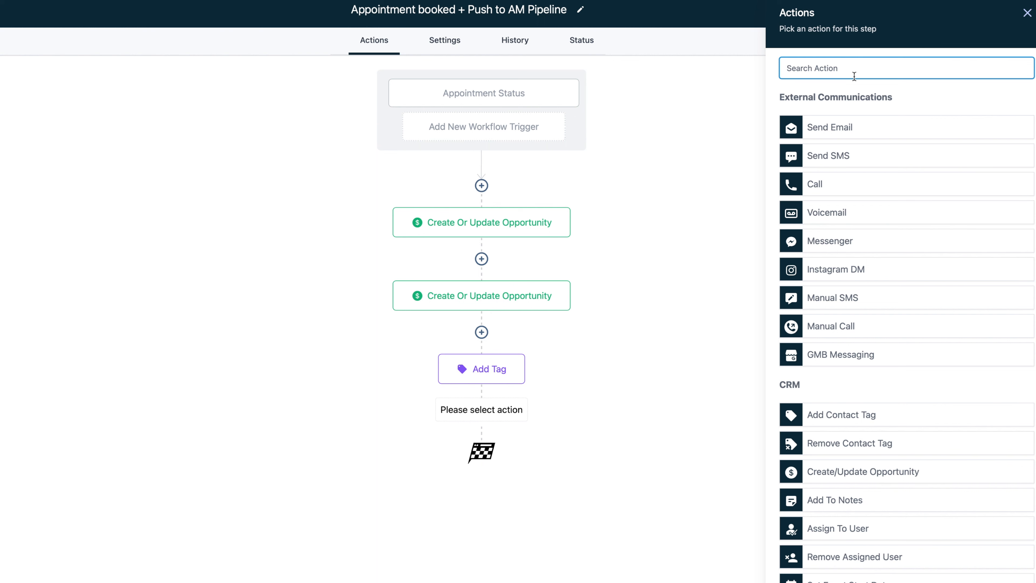
pyautogui.write('remove')
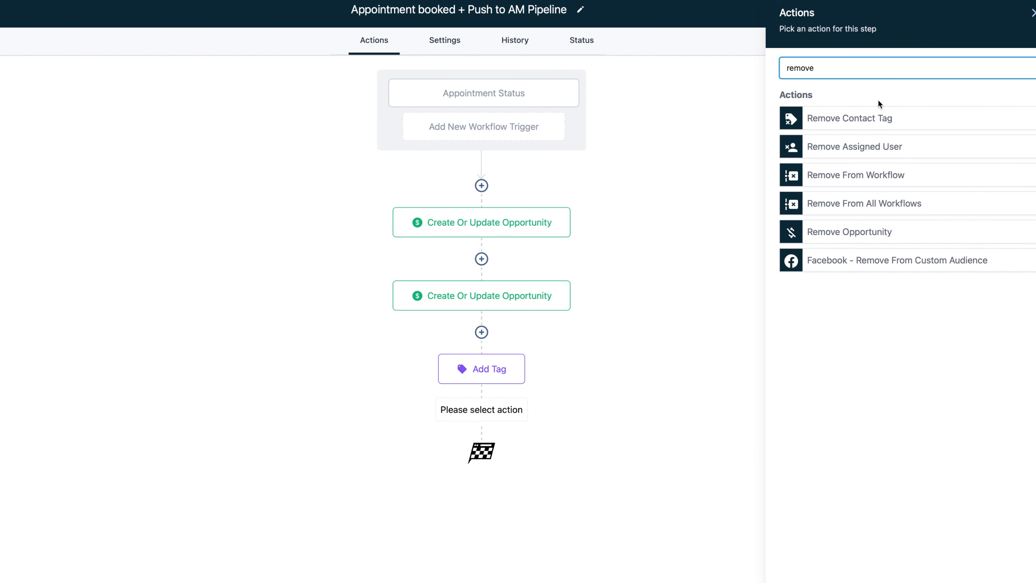
pyautogui.click(874, 117)
pyautogui.click(861, 133)
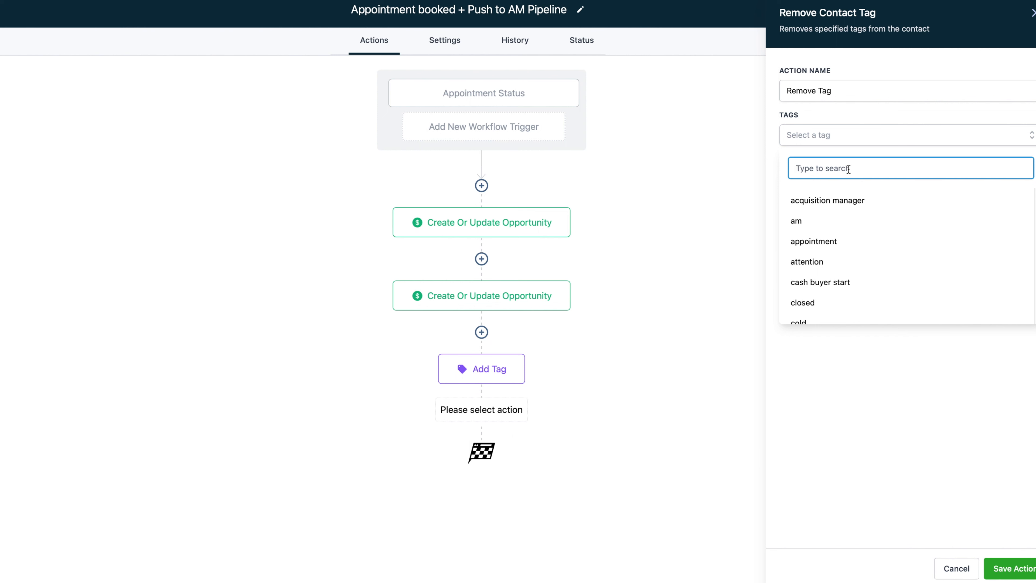
pyautogui.write('replied')
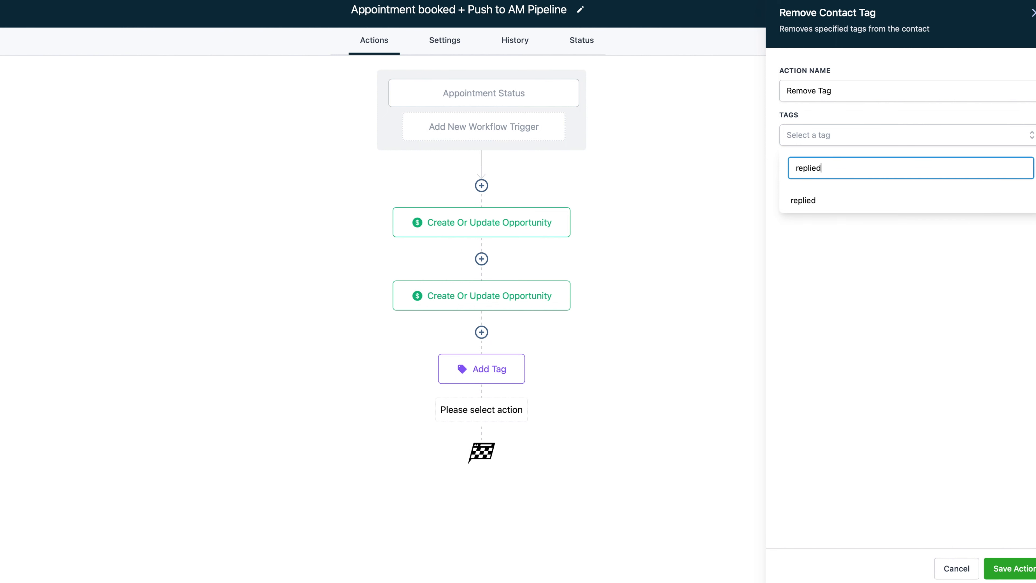
pyautogui.click(832, 198)
pyautogui.click(843, 151)
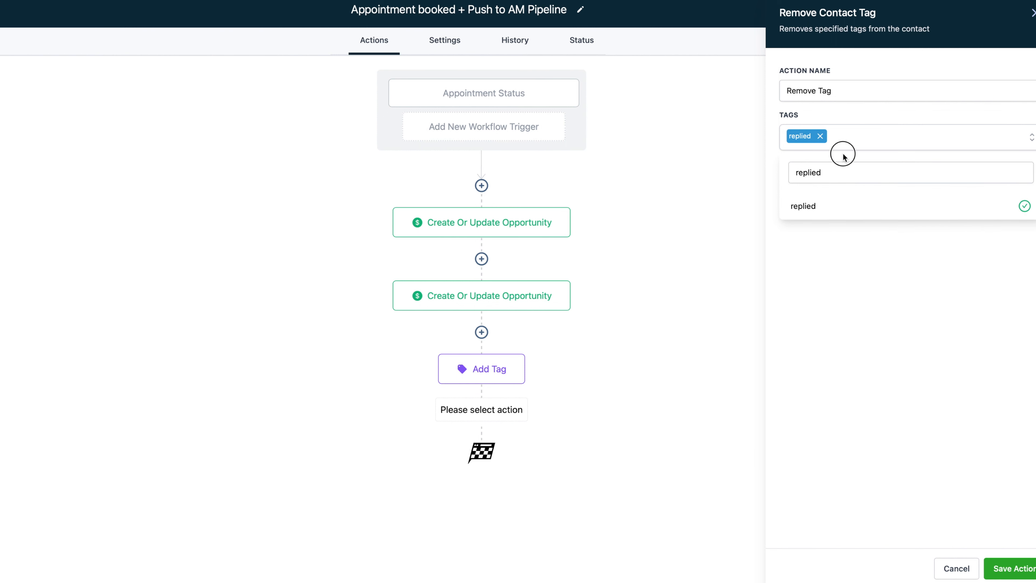
pyautogui.click(843, 142)
pyautogui.moveTo(826, 172); pyautogui.dragTo(787, 172)
pyautogui.press('BackSpace')
pyautogui.write('lead')
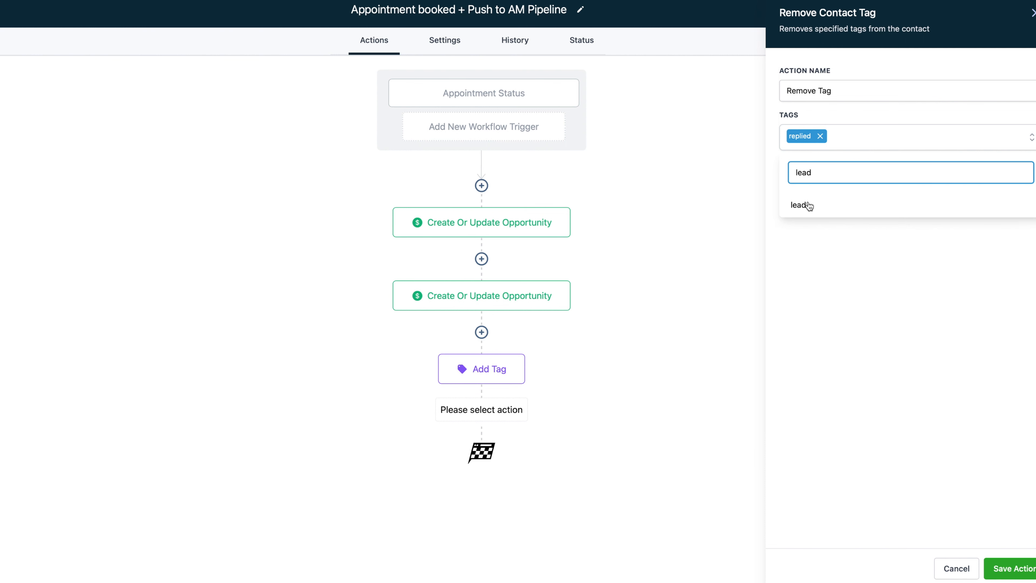
pyautogui.click(807, 205)
# Also mark 'not now', 'missed call', 'dnc' and 'wrong number' for removal
pyautogui.moveTo(833, 173); pyautogui.dragTo(797, 174)
pyautogui.press('BackSpace')
pyautogui.write('not now')
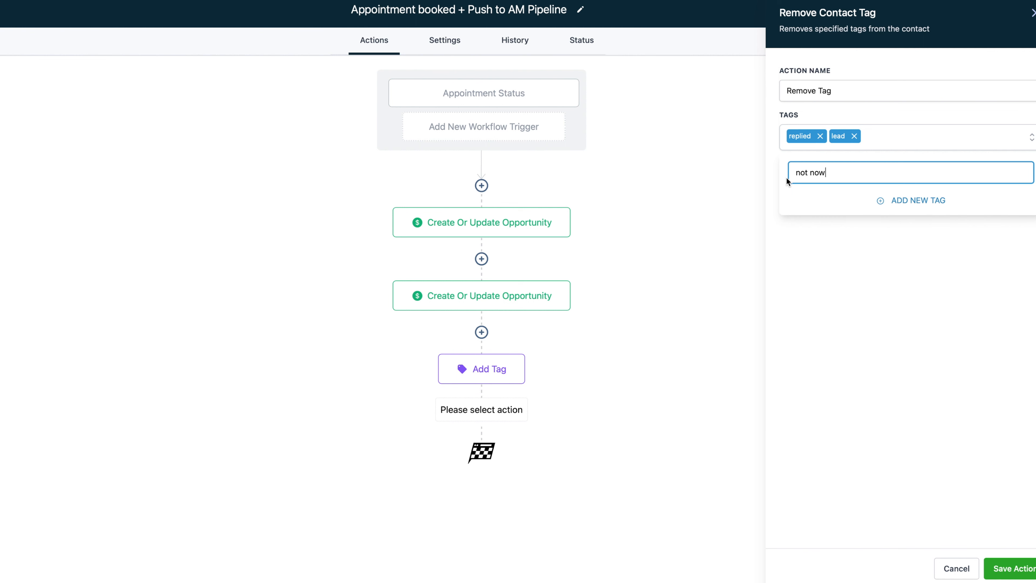
pyautogui.click(822, 205)
pyautogui.moveTo(837, 173); pyautogui.dragTo(780, 170)
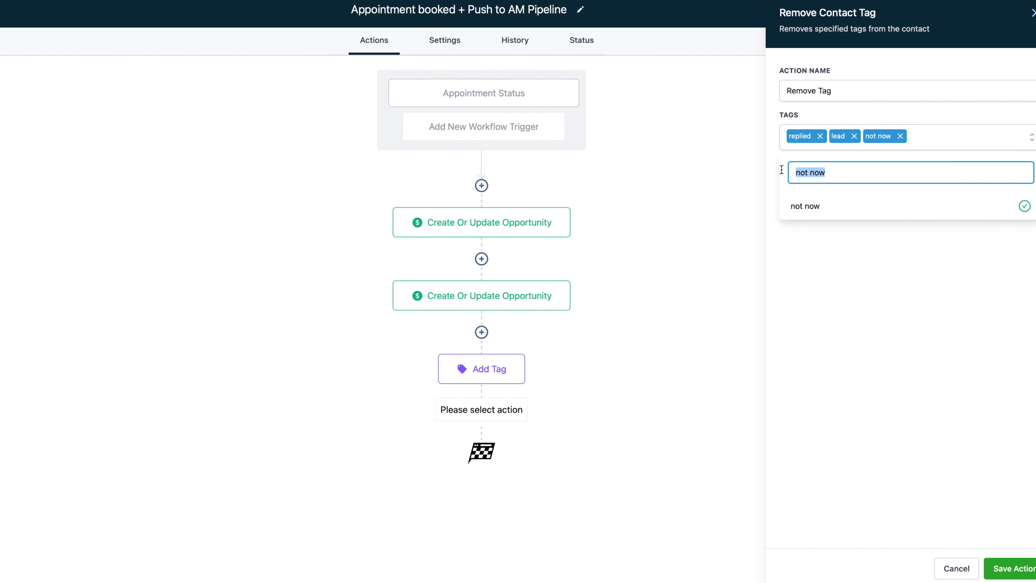
pyautogui.press('BackSpace')
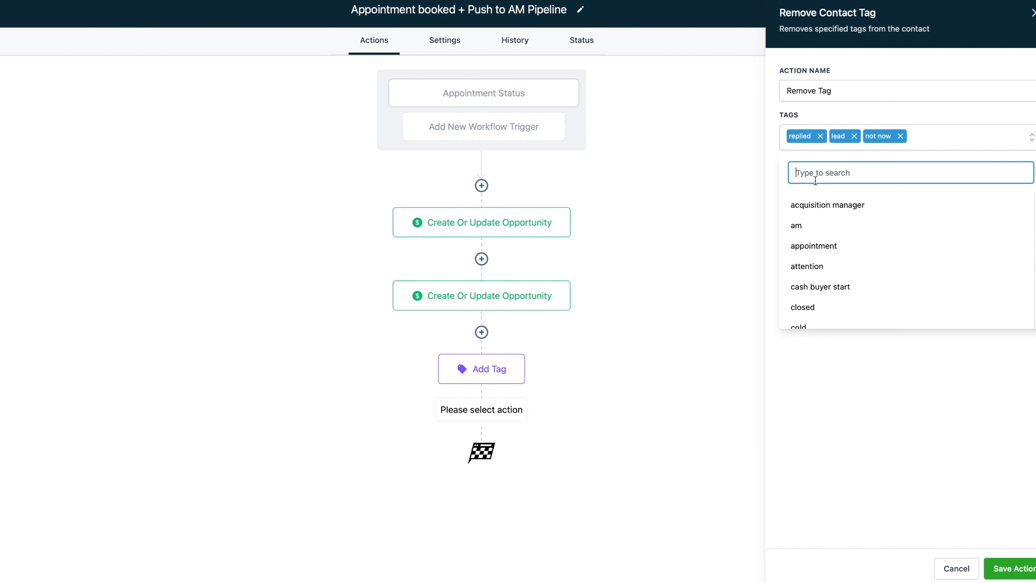
pyautogui.write('m')
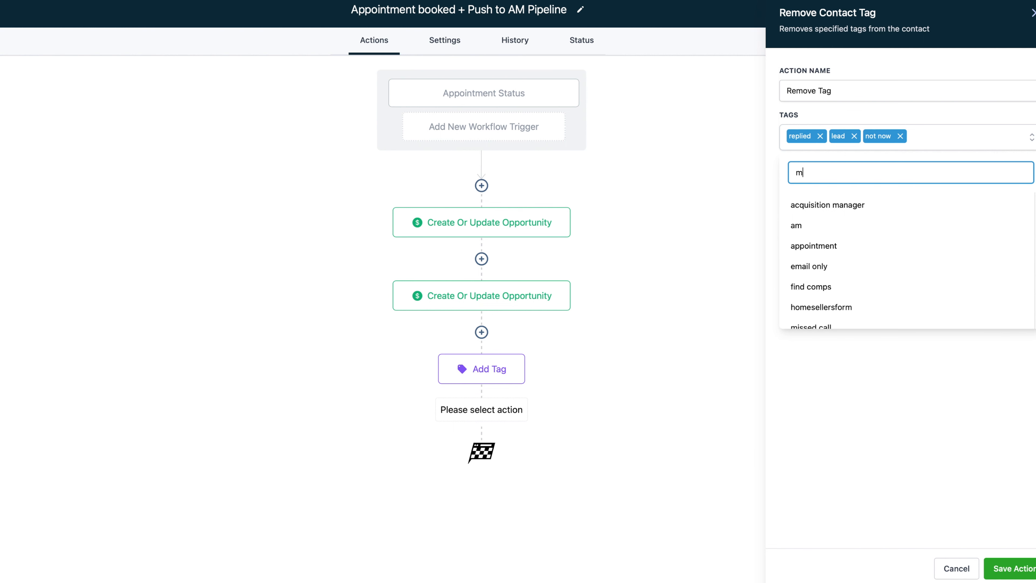
pyautogui.write('issed')
pyautogui.click(816, 212)
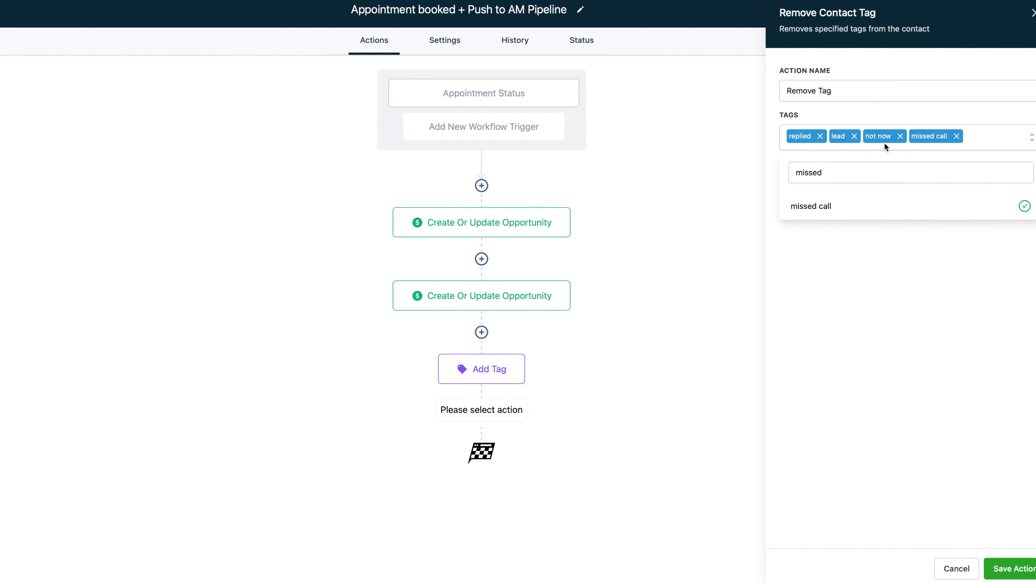
pyautogui.moveTo(855, 174); pyautogui.dragTo(778, 172)
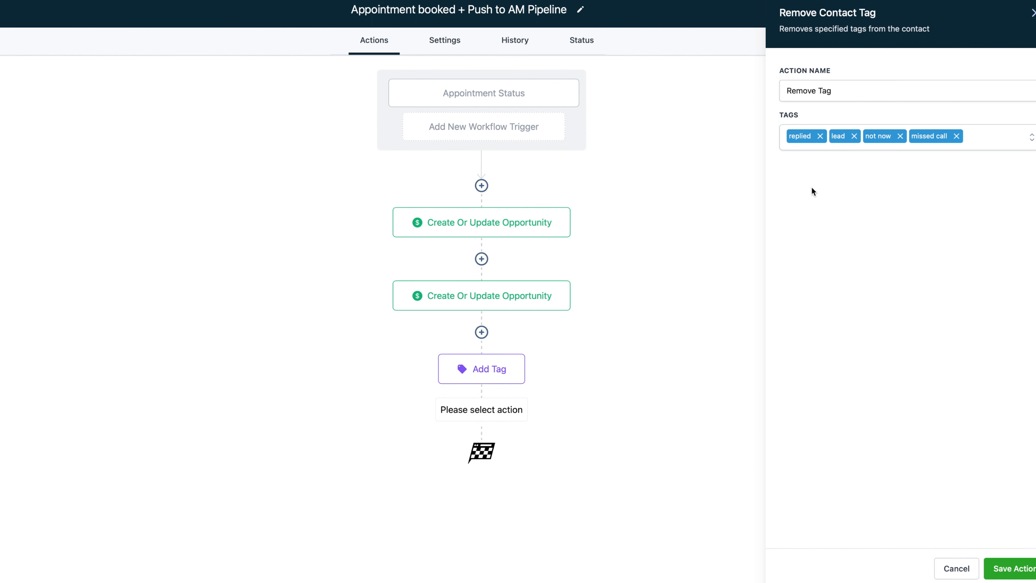
pyautogui.click(985, 140)
pyautogui.write('dnc')
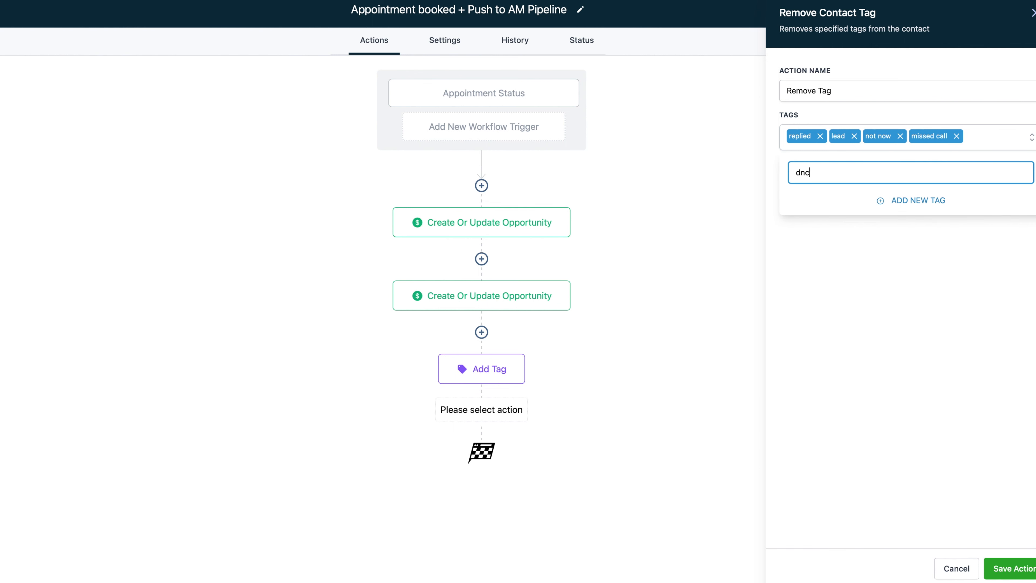
pyautogui.click(854, 206)
pyautogui.moveTo(897, 166); pyautogui.dragTo(830, 172)
pyautogui.press('BackSpace')
pyautogui.write('wrong number')
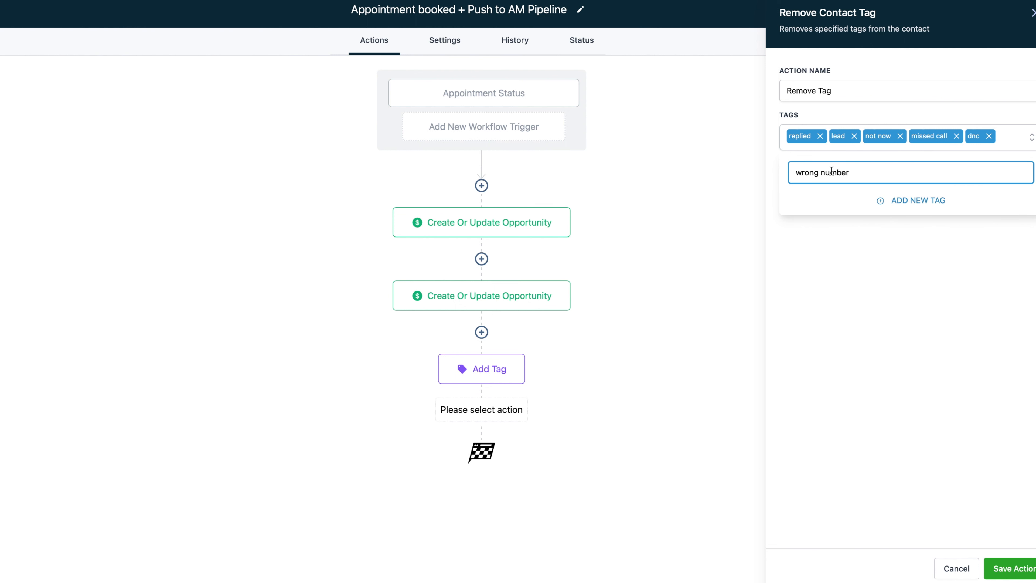
pyautogui.click(824, 203)
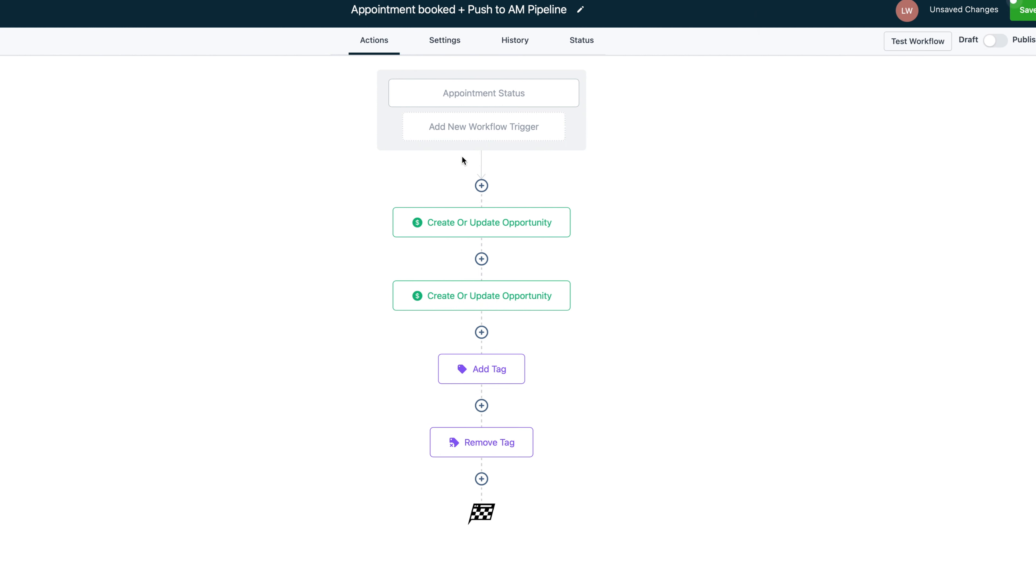
# Review the Appointment Status trigger and all four steps, then add a new step after Remove Tag
pyautogui.click(495, 95)
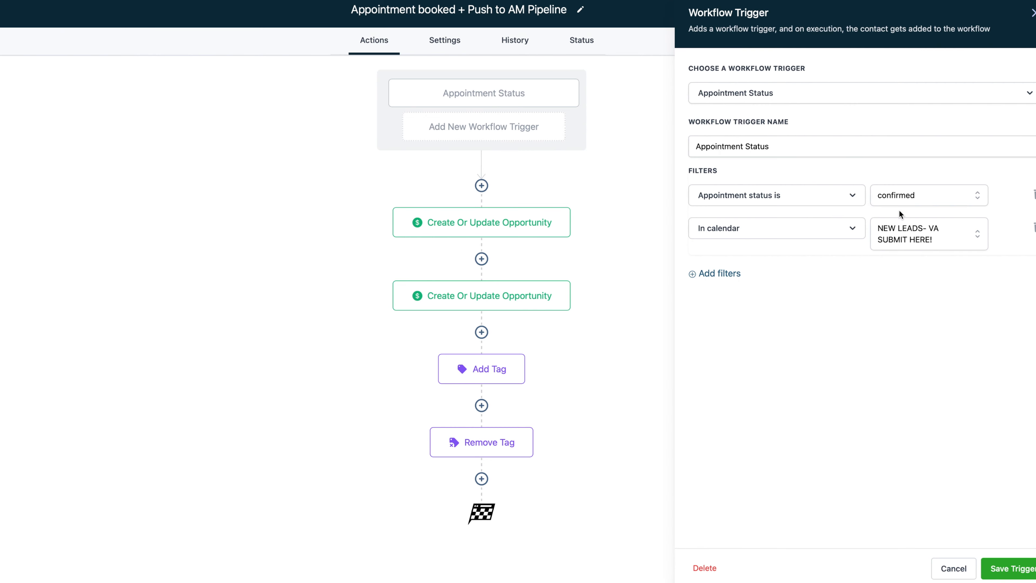
pyautogui.click(538, 232)
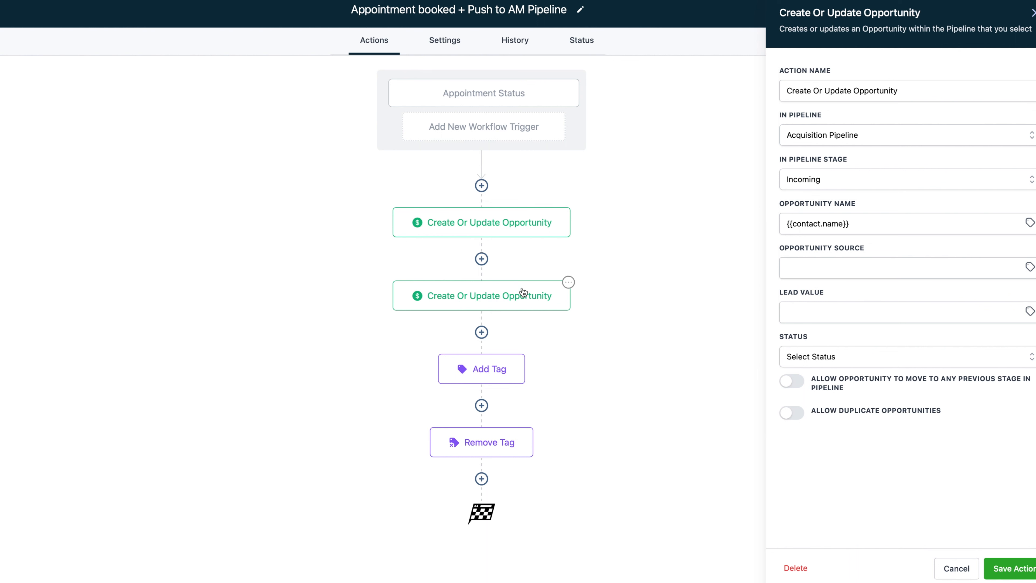
pyautogui.click(513, 300)
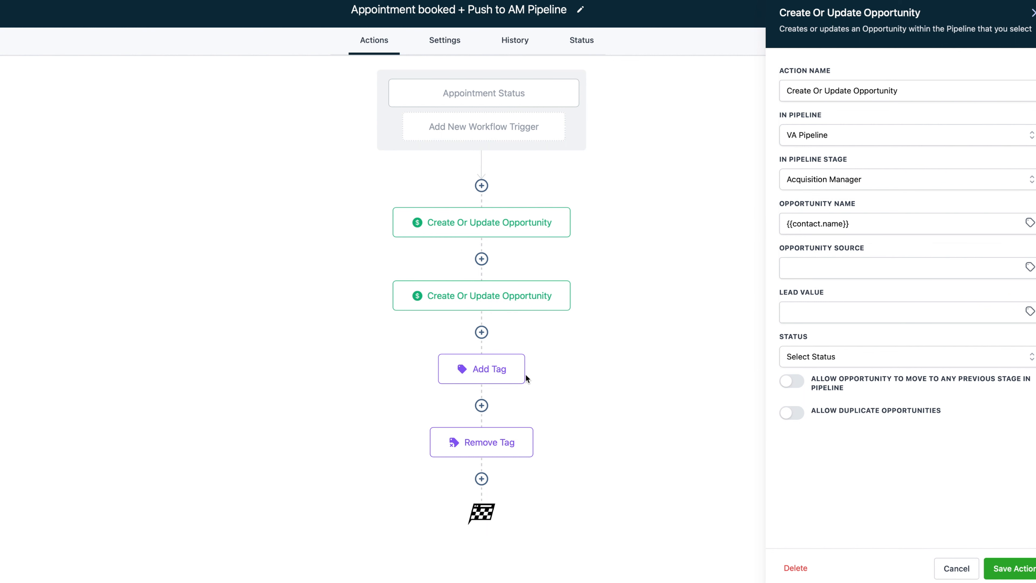
pyautogui.click(496, 374)
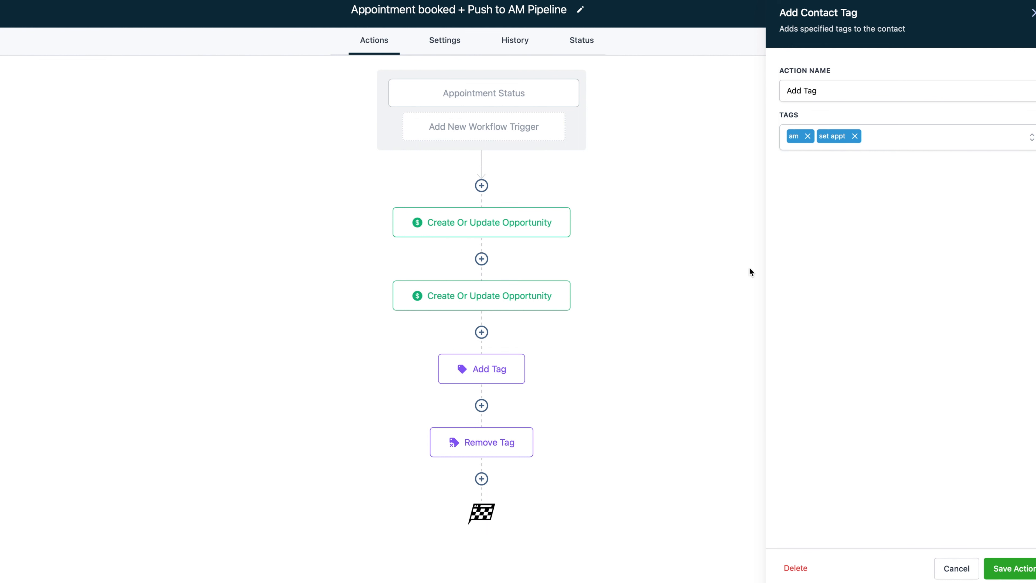
pyautogui.click(510, 447)
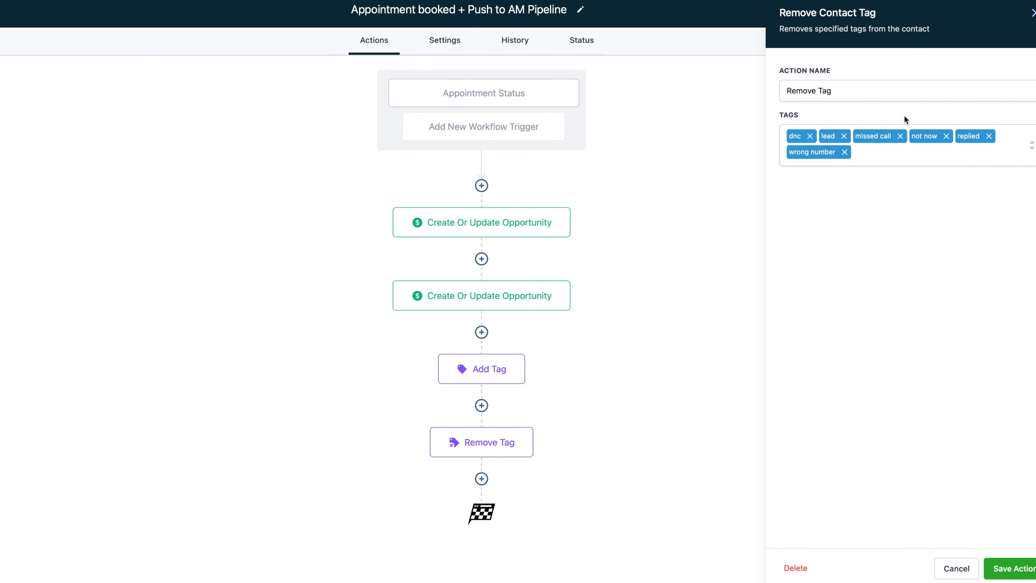
pyautogui.click(1033, 13)
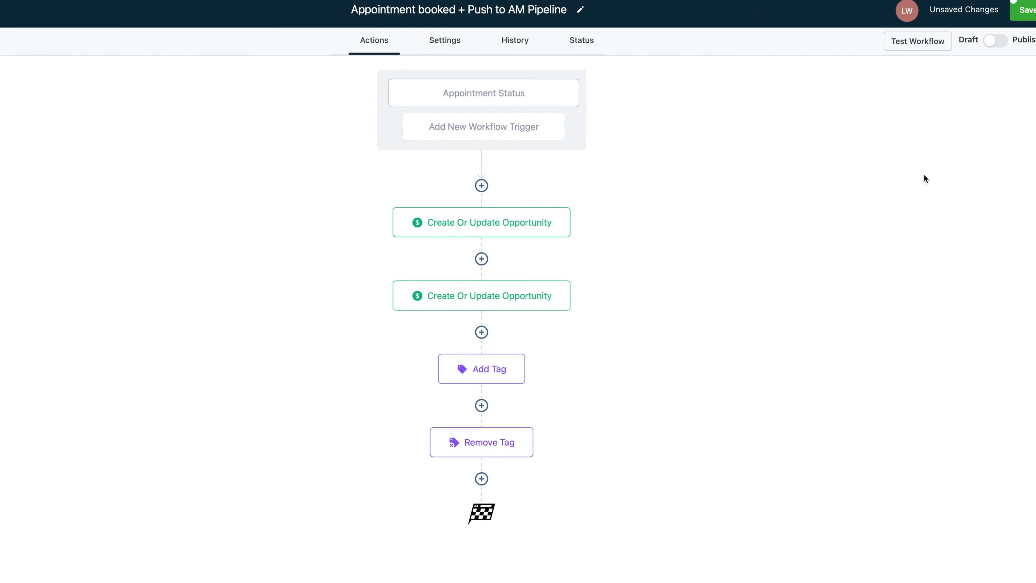
pyautogui.click(481, 479)
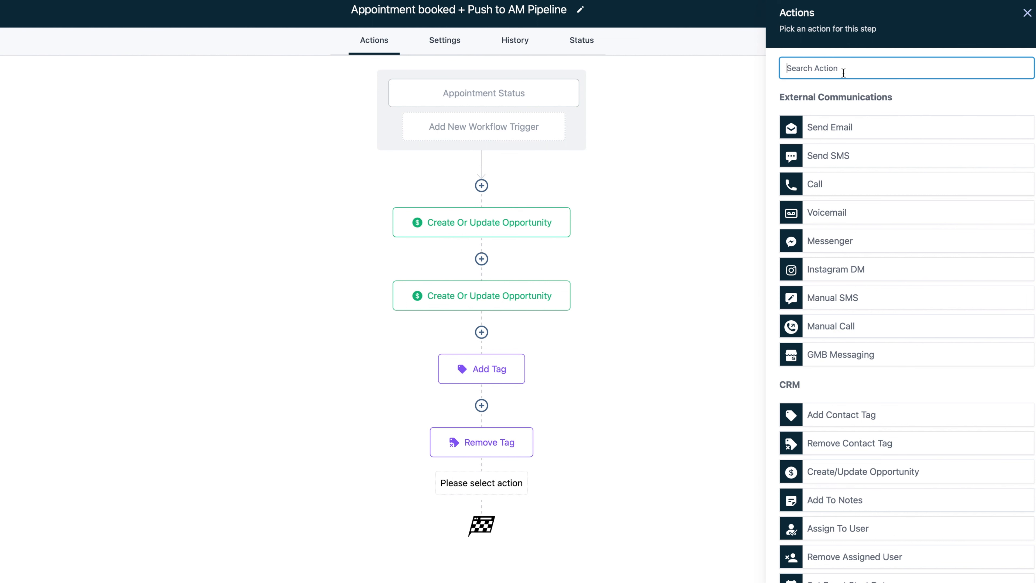
# Make the new step a Send Internal Notification of type SMS to a Custom Number
pyautogui.write('int')
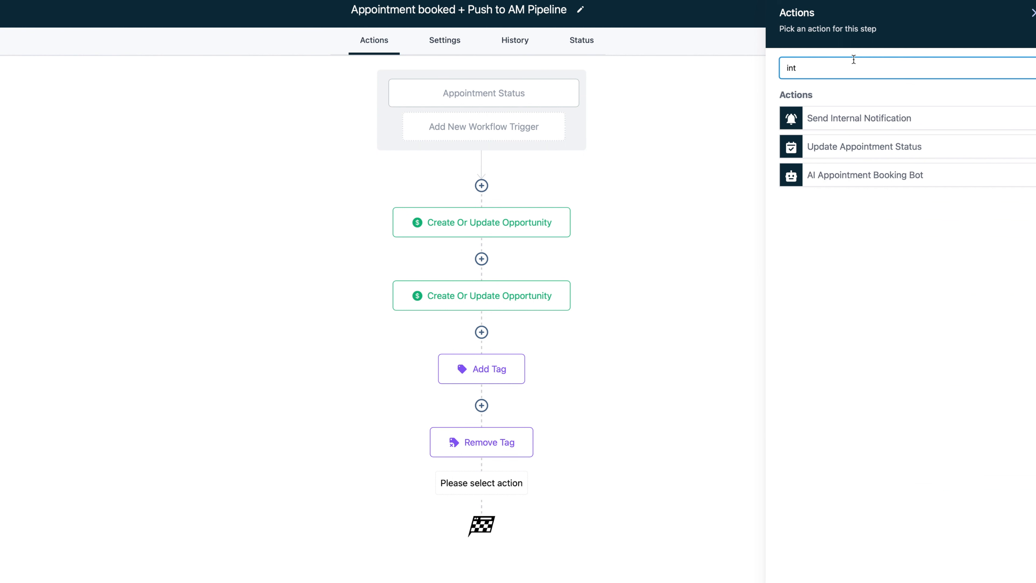
pyautogui.click(882, 118)
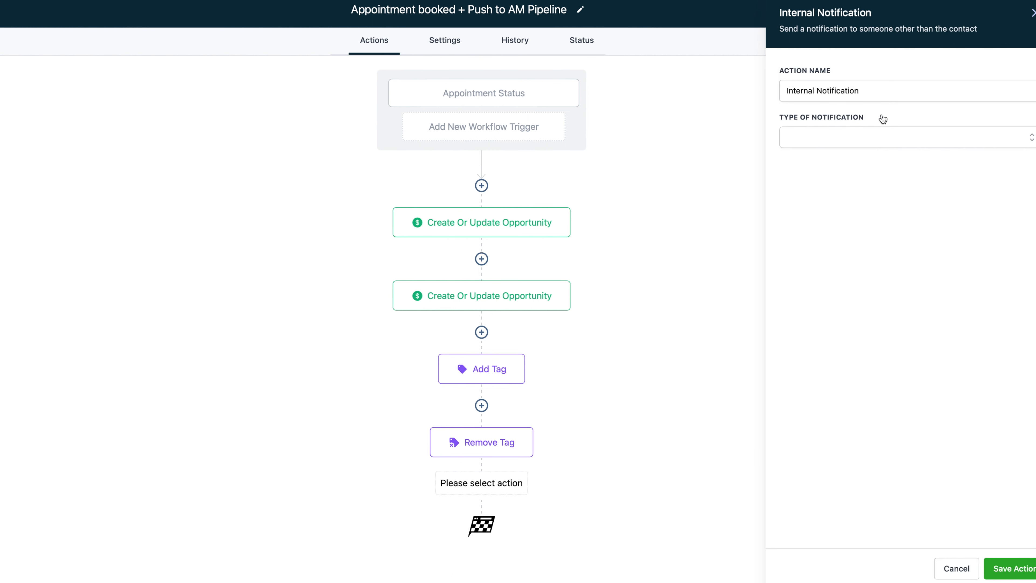
pyautogui.click(874, 133)
pyautogui.click(828, 208)
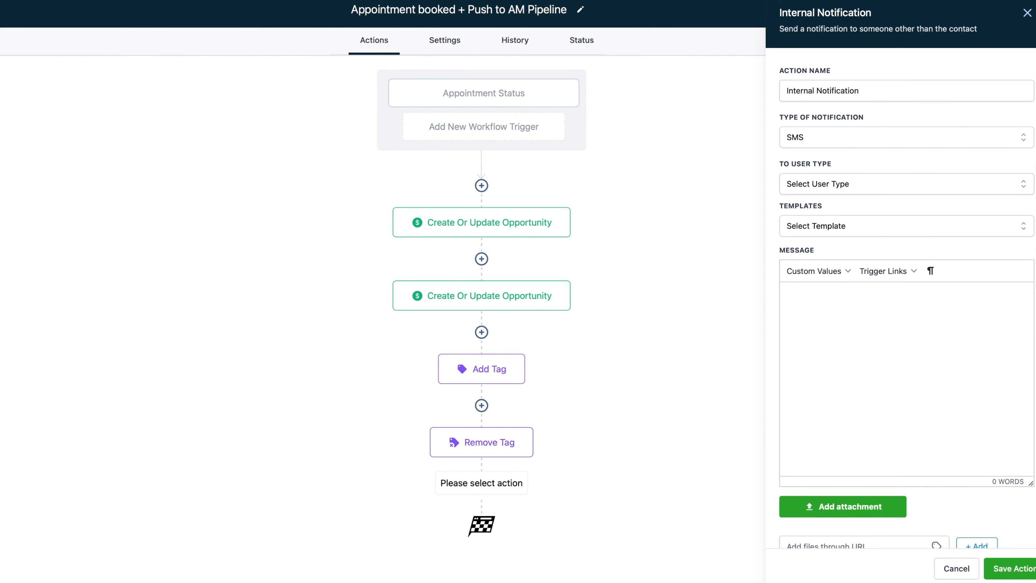
pyautogui.click(890, 187)
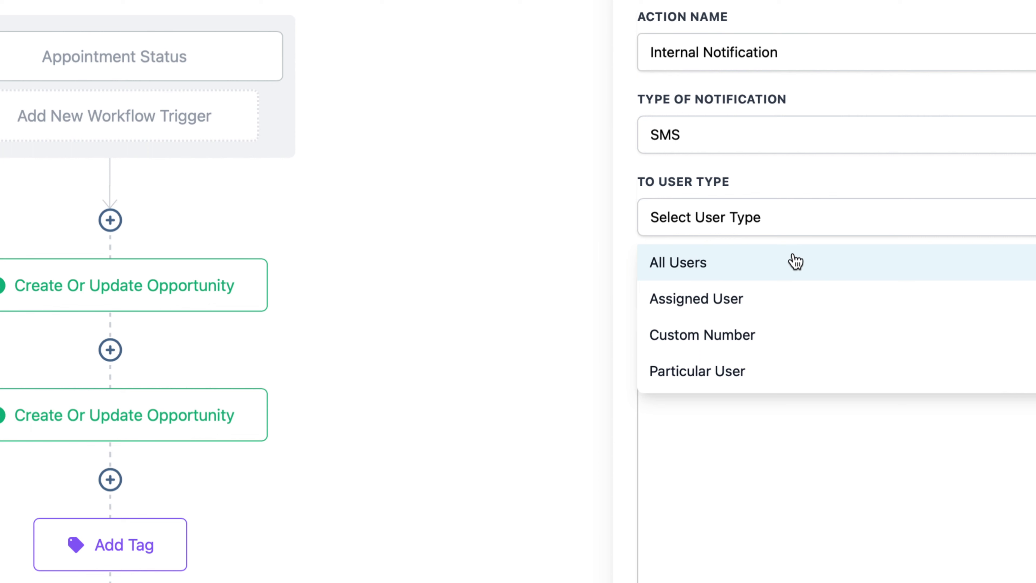
pyautogui.click(744, 349)
# Enter the recipient's custom phone number, correcting its digits and hyphens
pyautogui.click(746, 305)
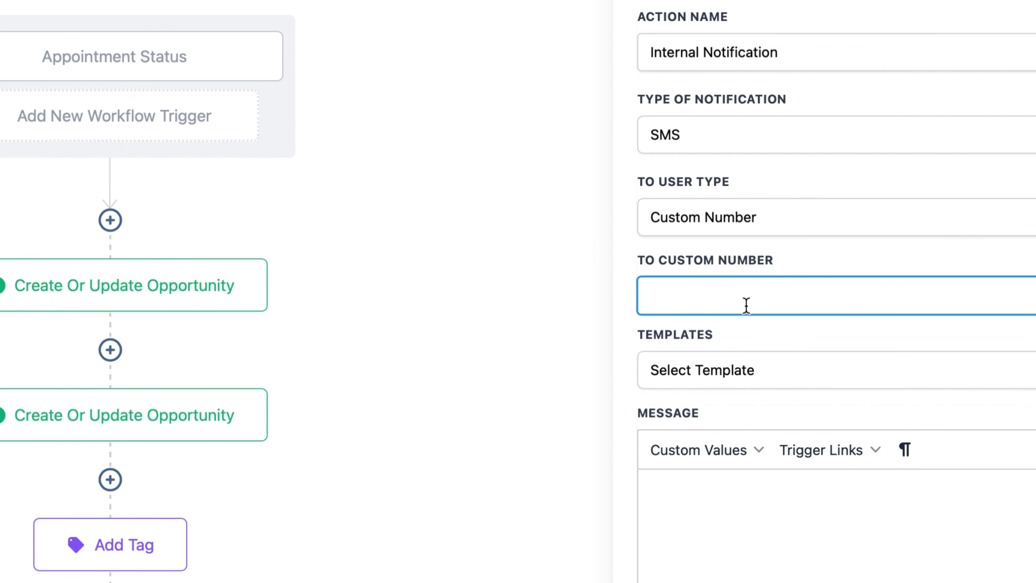
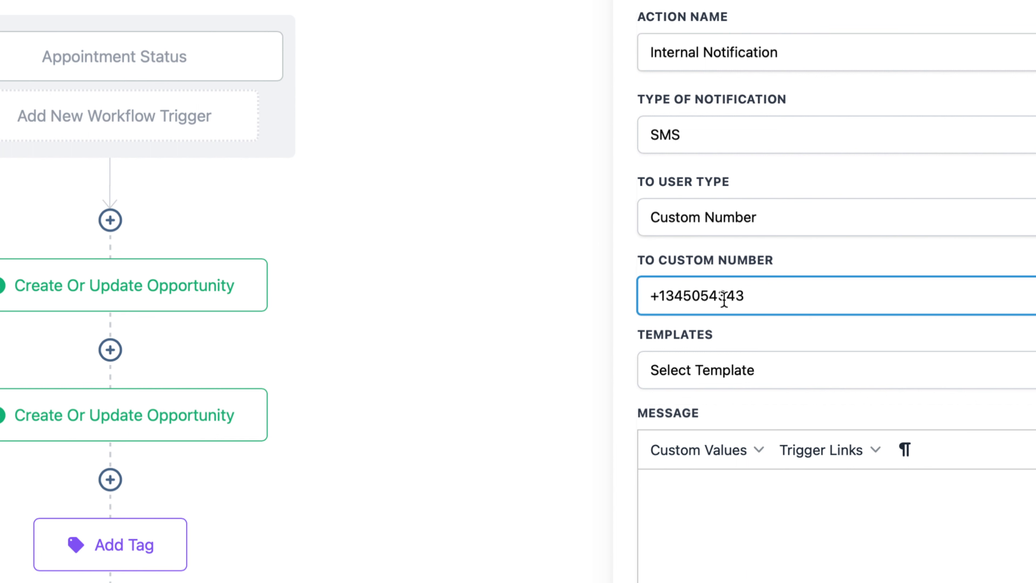
pyautogui.click(712, 295)
pyautogui.click(681, 294)
pyautogui.write('-4343')
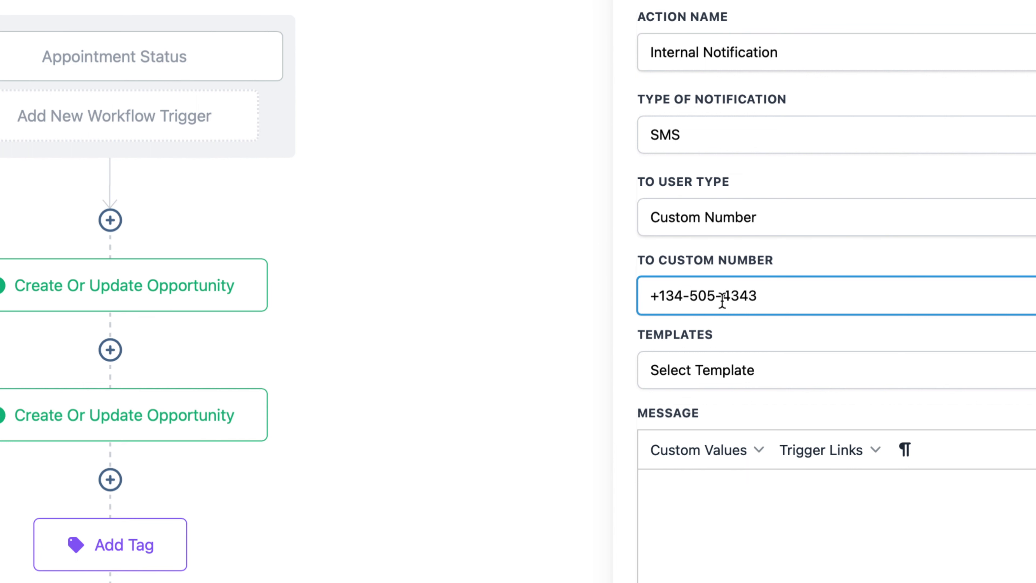
pyautogui.click(722, 296)
pyautogui.press('BackSpace')
pyautogui.click(689, 295)
pyautogui.press('BackSpace')
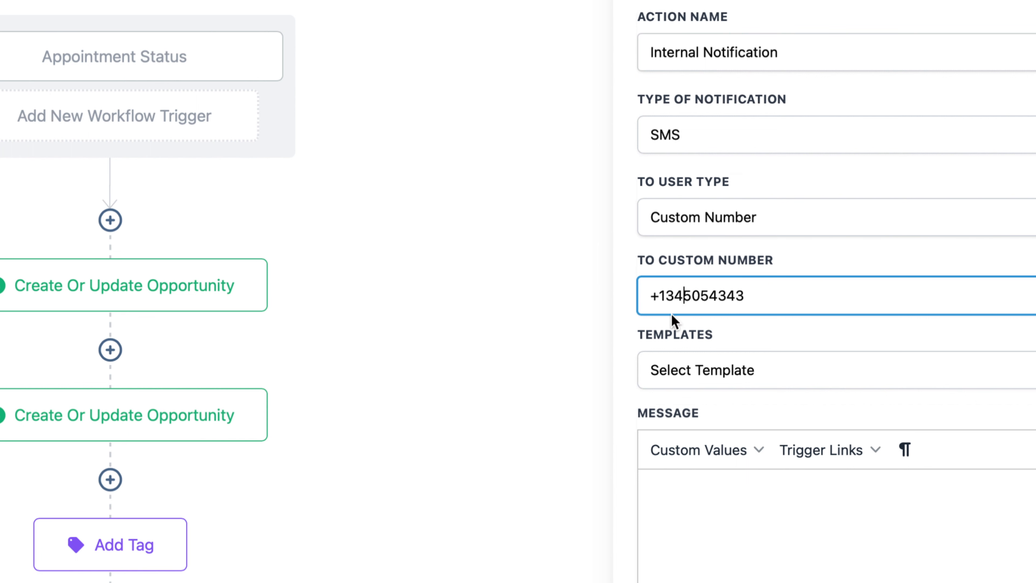
pyautogui.moveTo(660, 296); pyautogui.dragTo(769, 298)
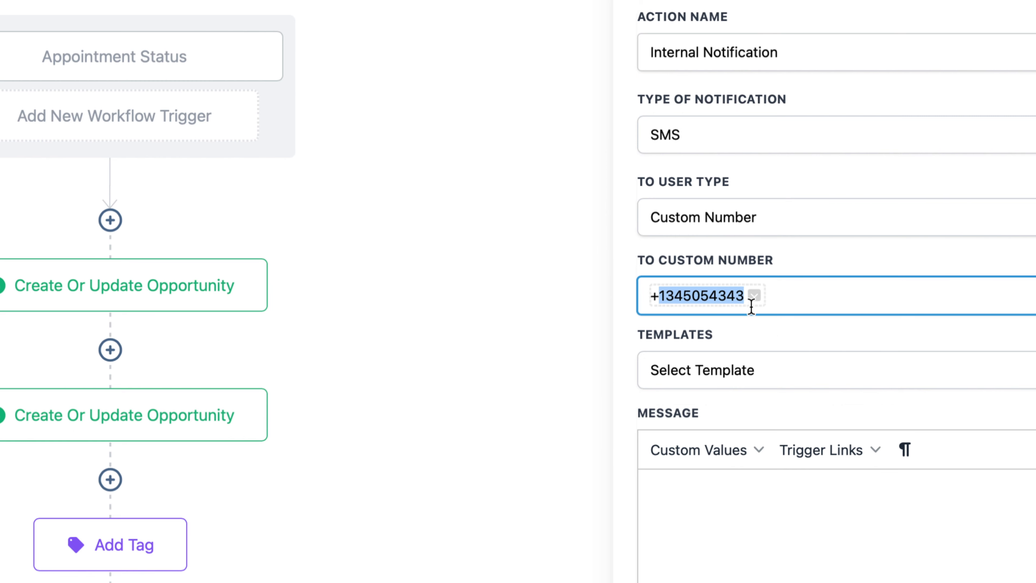
pyautogui.scroll(-2, 768, 307)
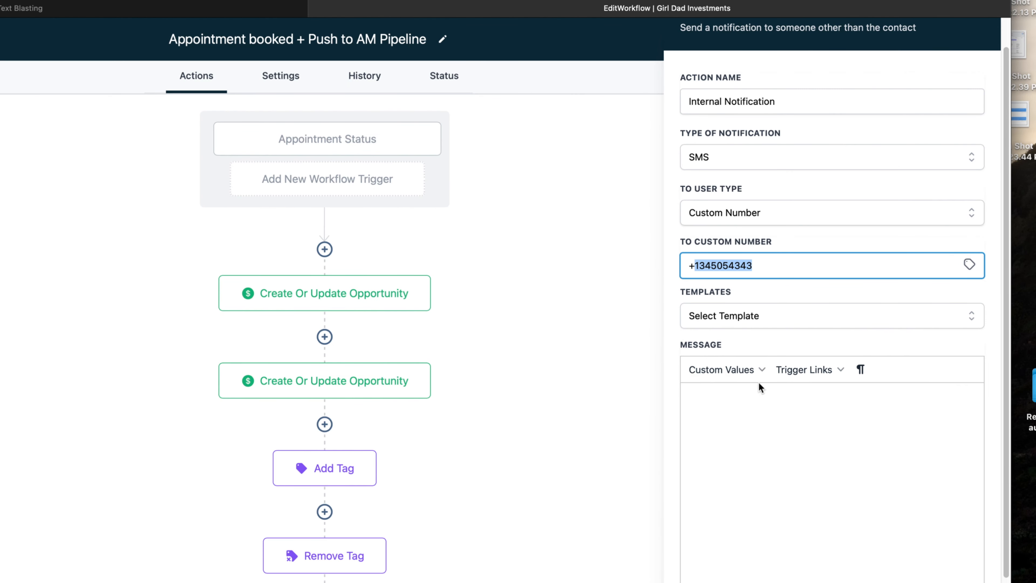
pyautogui.click(758, 398)
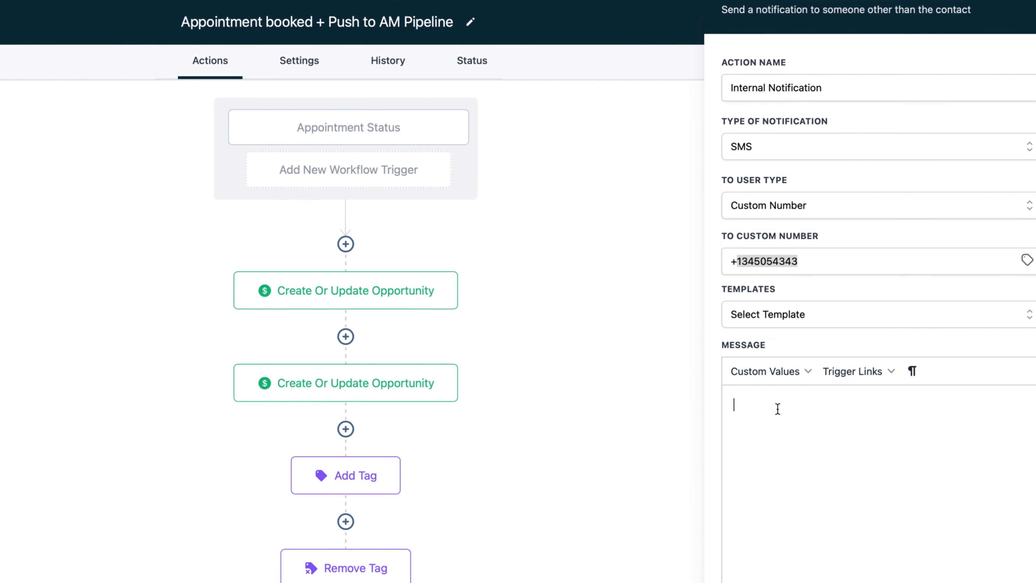
# Write 'NEW LEAD' followed by {{contact.name}}, {{appointment.only_start_time}} and {{contact.address1}} in the SMS
pyautogui.write('NEW LEAD:')
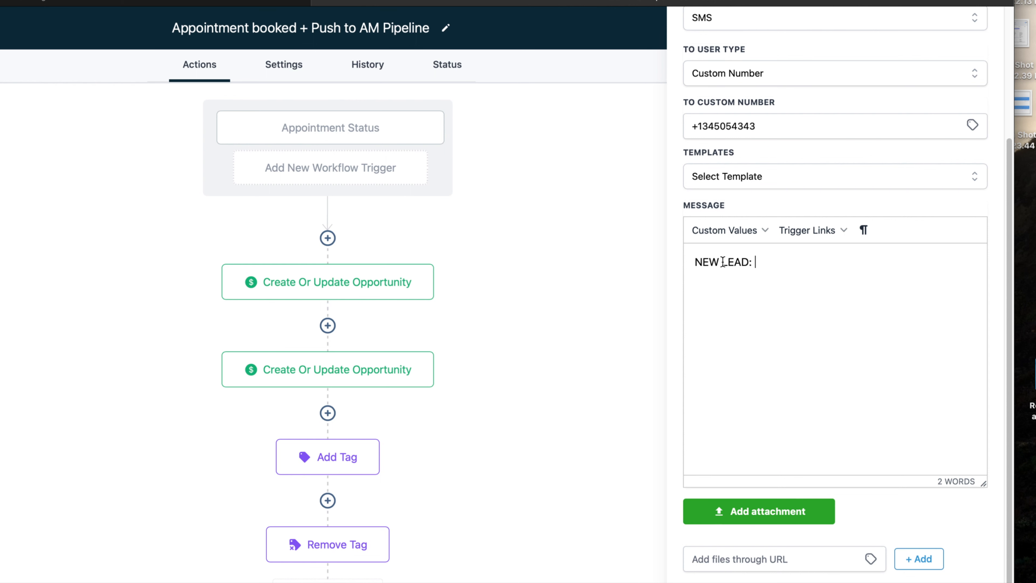
pyautogui.click(748, 231)
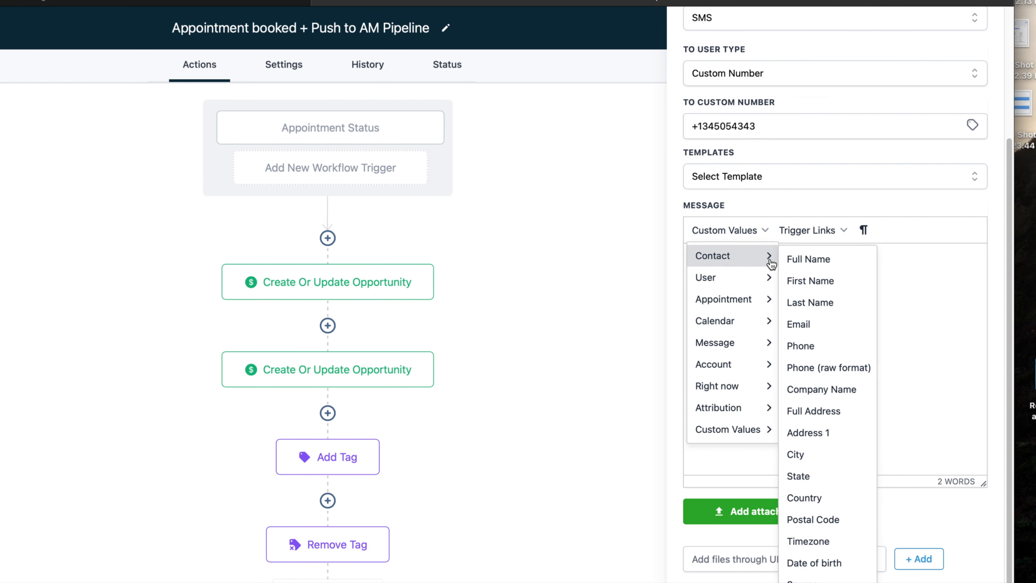
pyautogui.click(822, 281)
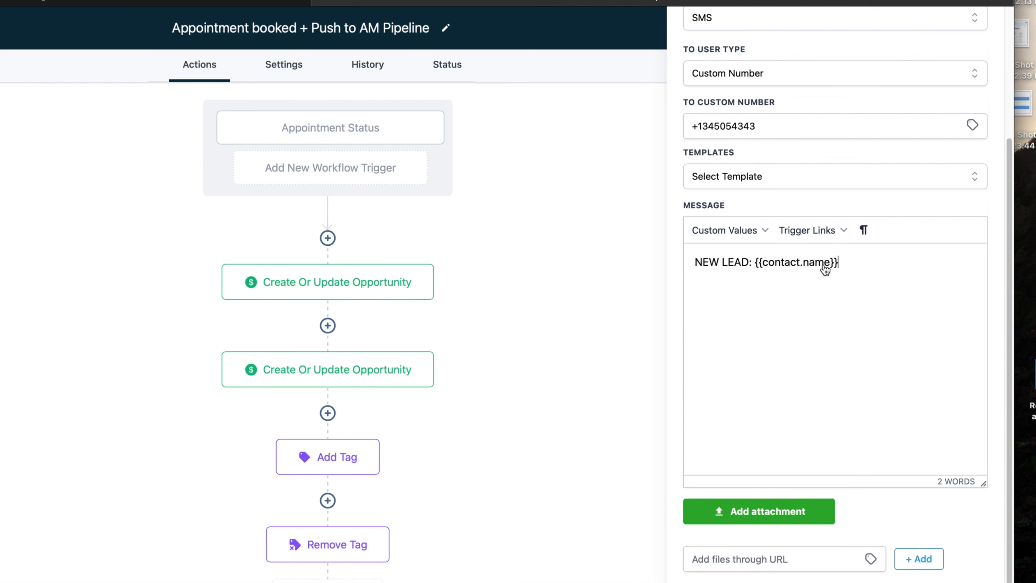
pyautogui.click(745, 230)
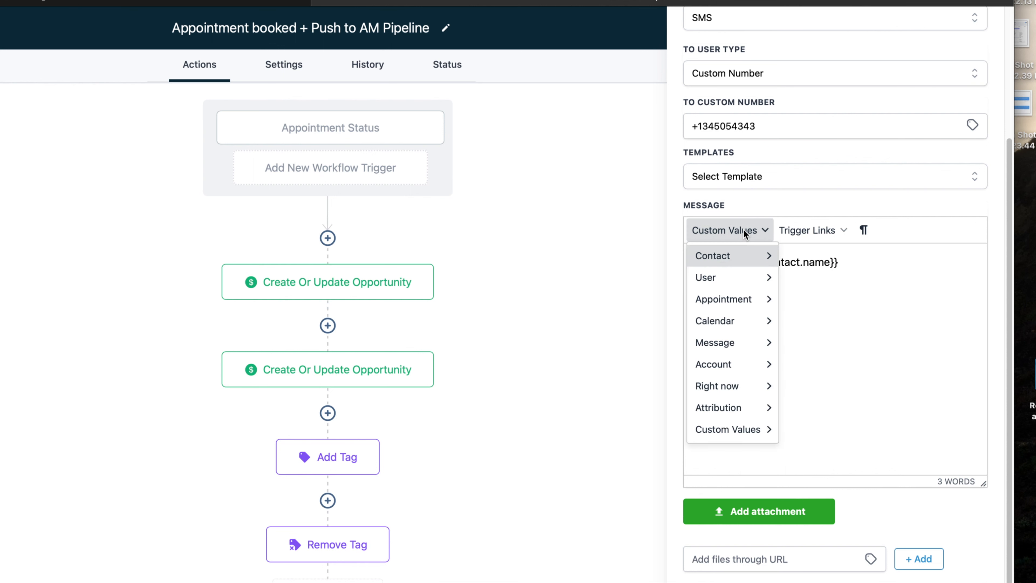
pyautogui.moveTo(747, 267)
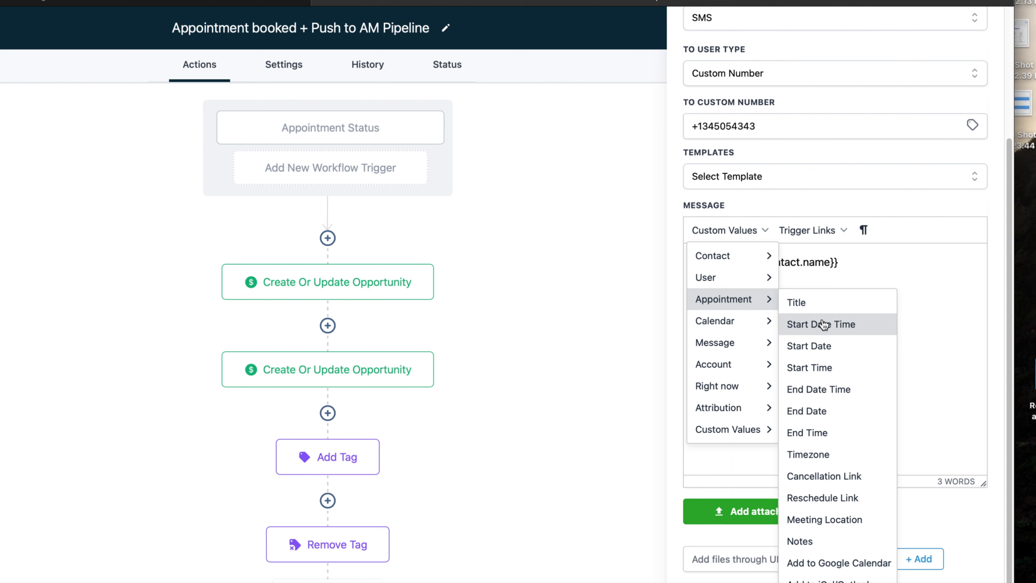
pyautogui.click(836, 372)
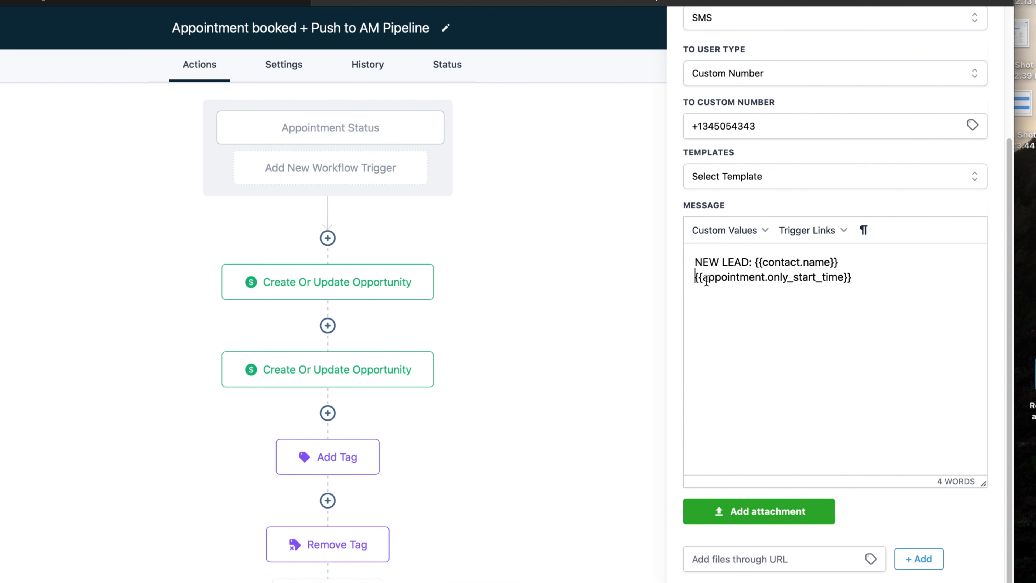
pyautogui.click(880, 280)
pyautogui.click(732, 230)
pyautogui.moveTo(741, 257)
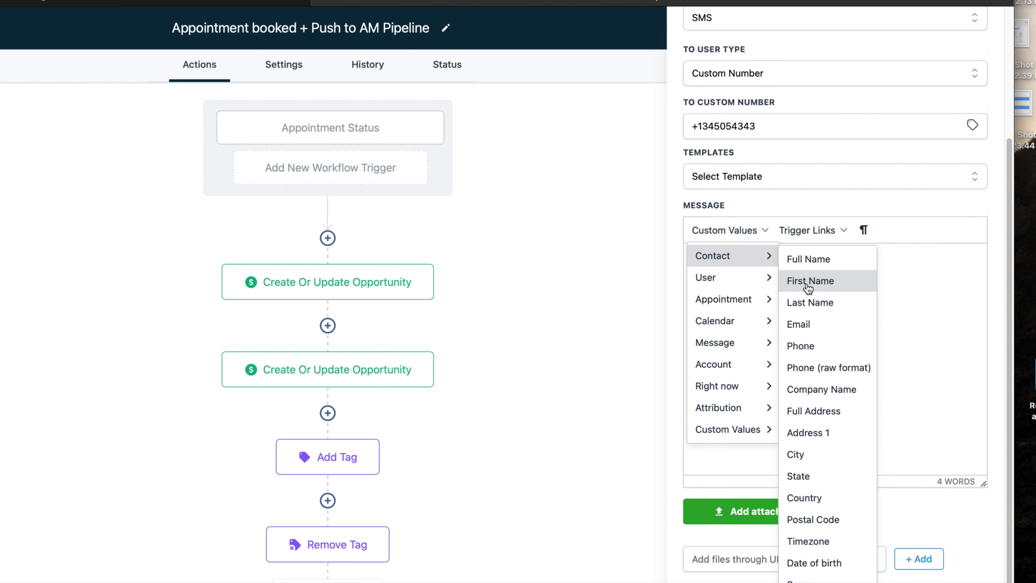
pyautogui.click(805, 432)
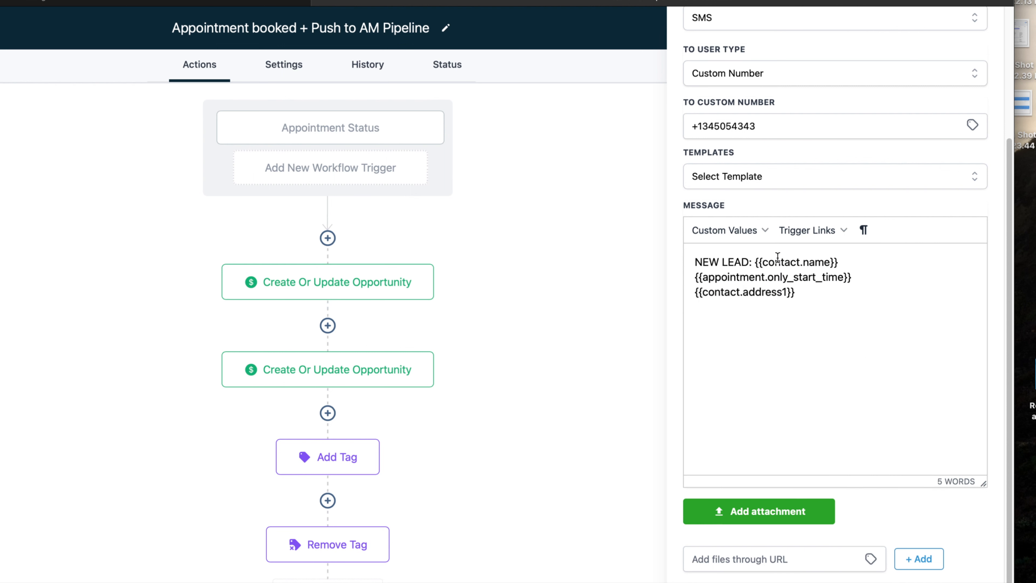
pyautogui.scroll(2, 723, 271)
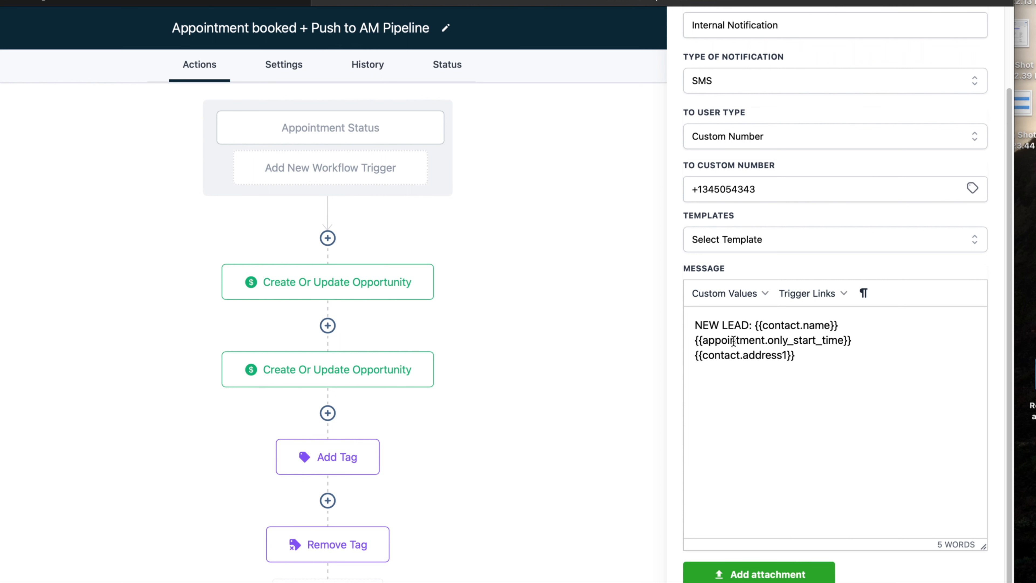
# Check the message lines and start a new line after the address placeholder
pyautogui.moveTo(695, 325); pyautogui.dragTo(807, 361)
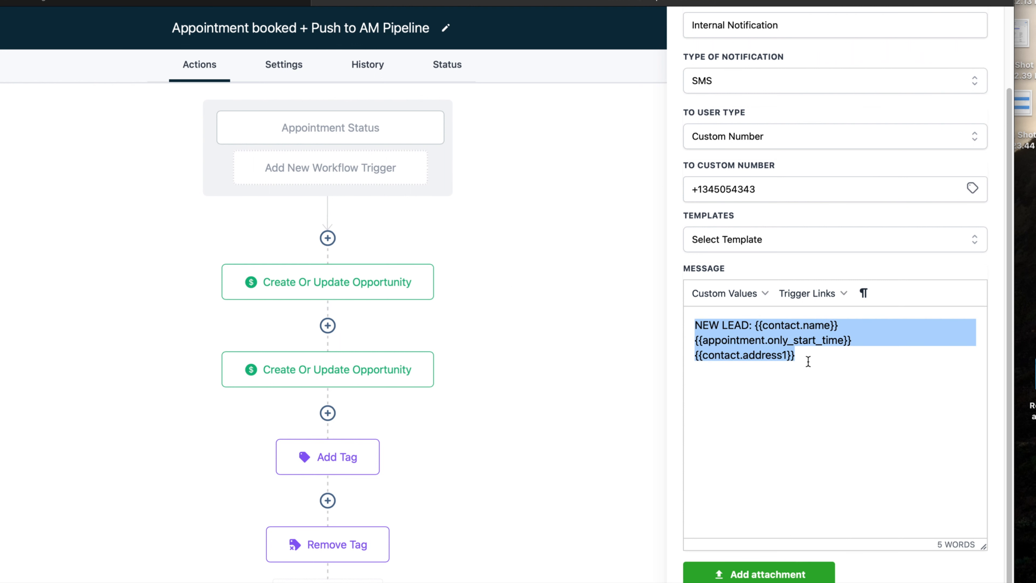
pyautogui.scroll(5, 797, 394)
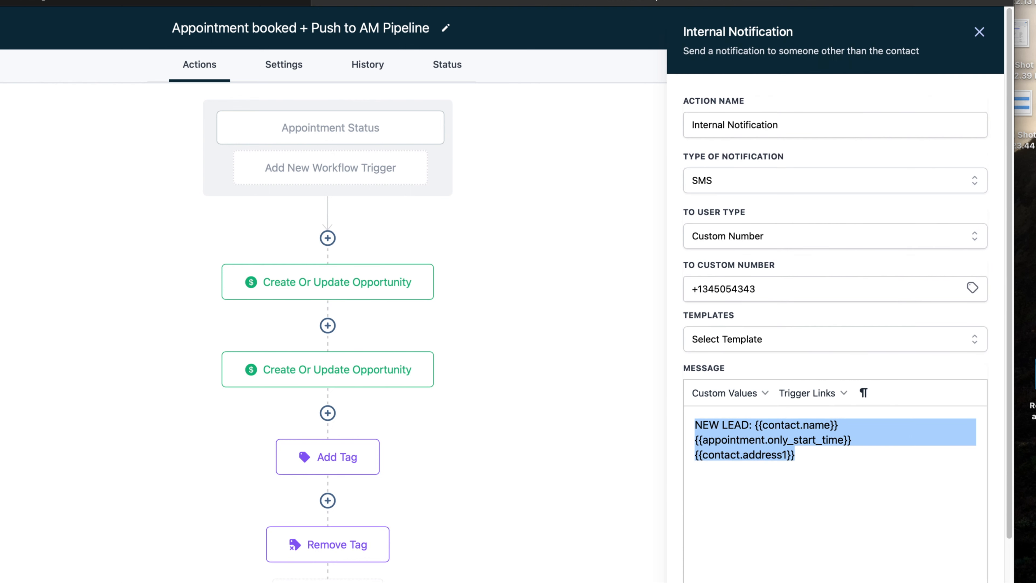
pyautogui.scroll(-8, 779, 550)
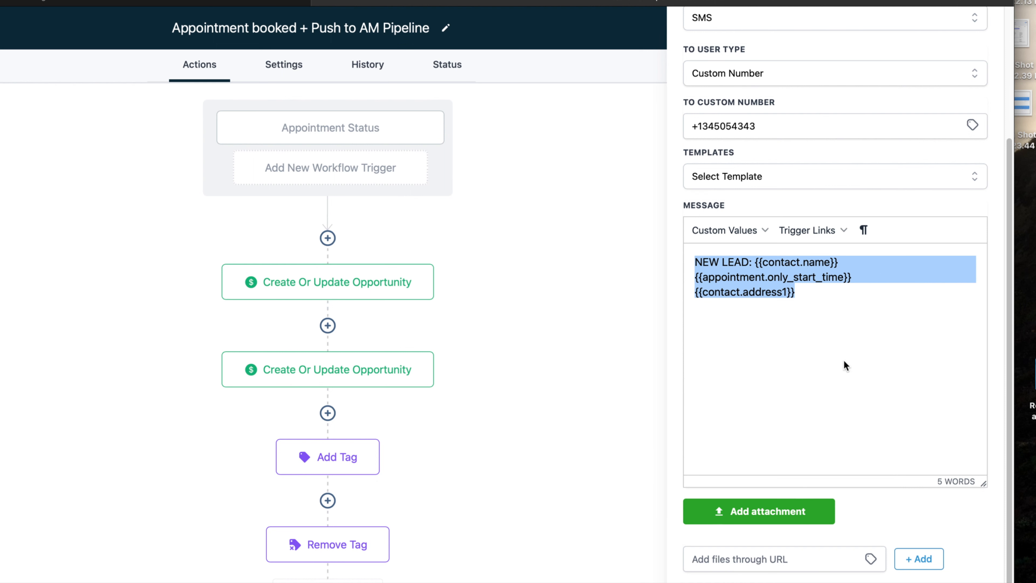
pyautogui.scroll(2, 844, 363)
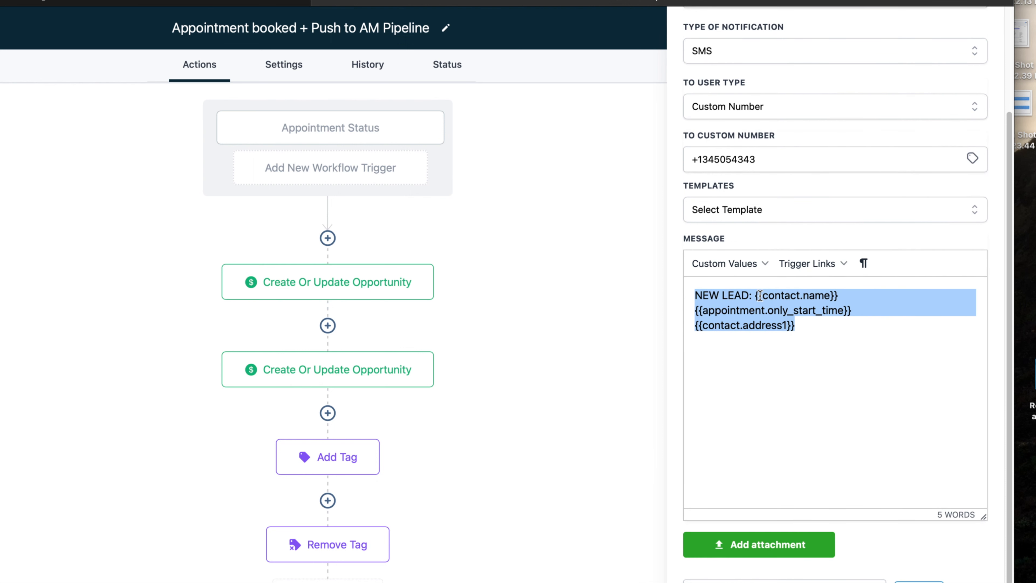
pyautogui.moveTo(756, 295); pyautogui.dragTo(839, 296)
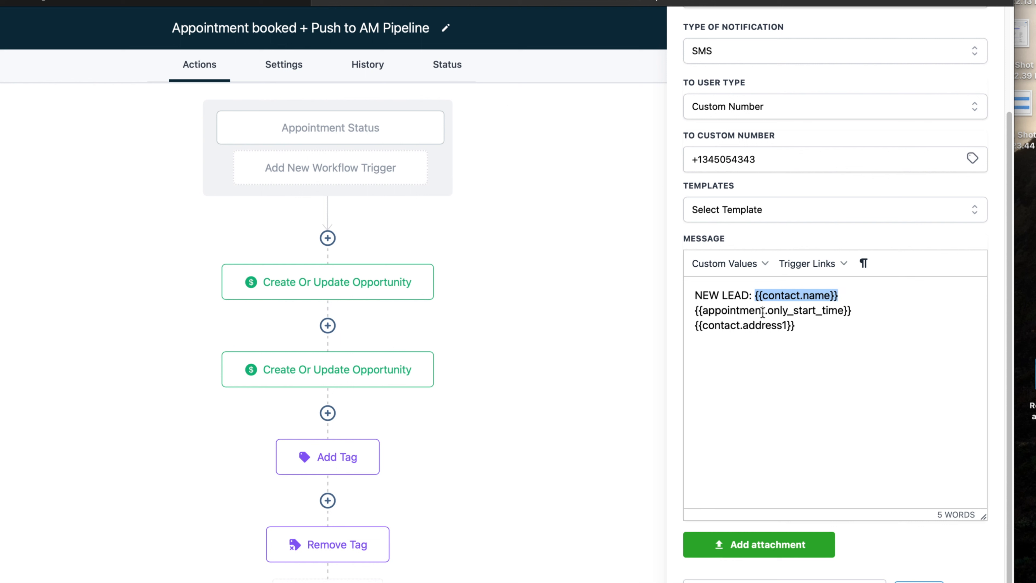
pyautogui.click(695, 311)
pyautogui.moveTo(695, 310); pyautogui.dragTo(882, 317)
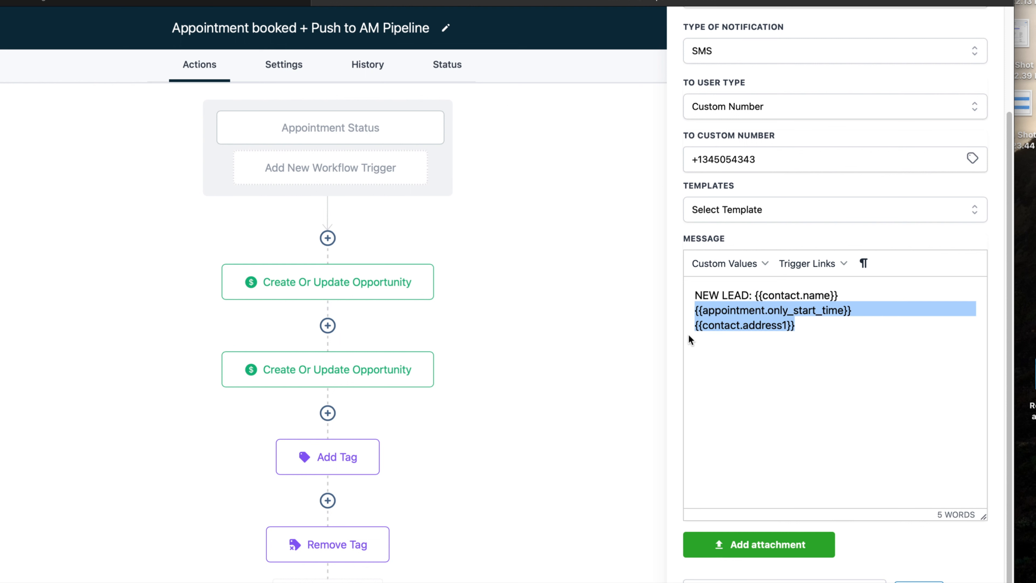
pyautogui.moveTo(690, 327); pyautogui.dragTo(791, 326)
pyautogui.click(795, 327)
pyautogui.press('Return')
# Insert {{contact.phone}} on the new line and save the notification step
pyautogui.click(734, 264)
pyautogui.moveTo(736, 294)
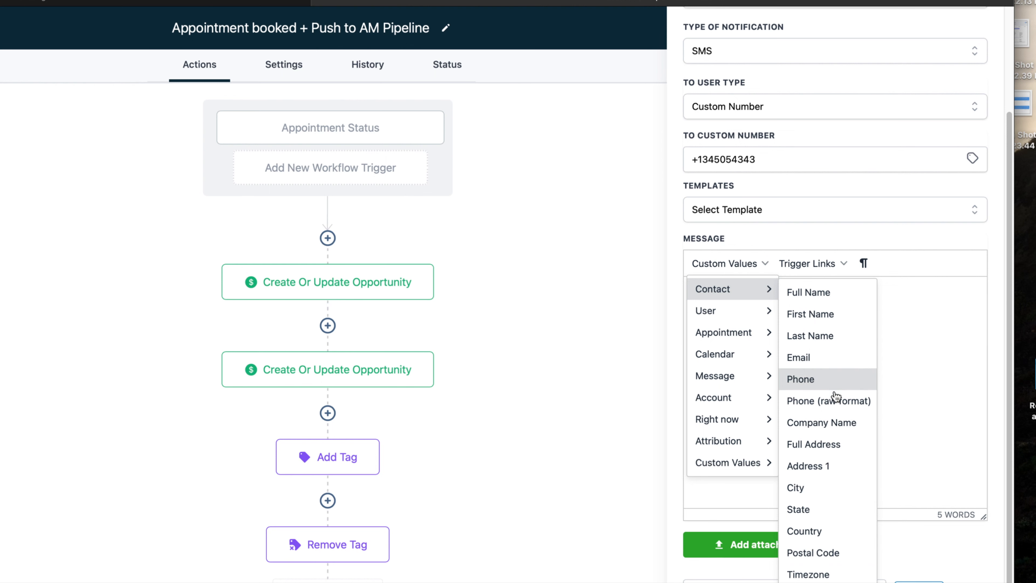
pyautogui.click(812, 464)
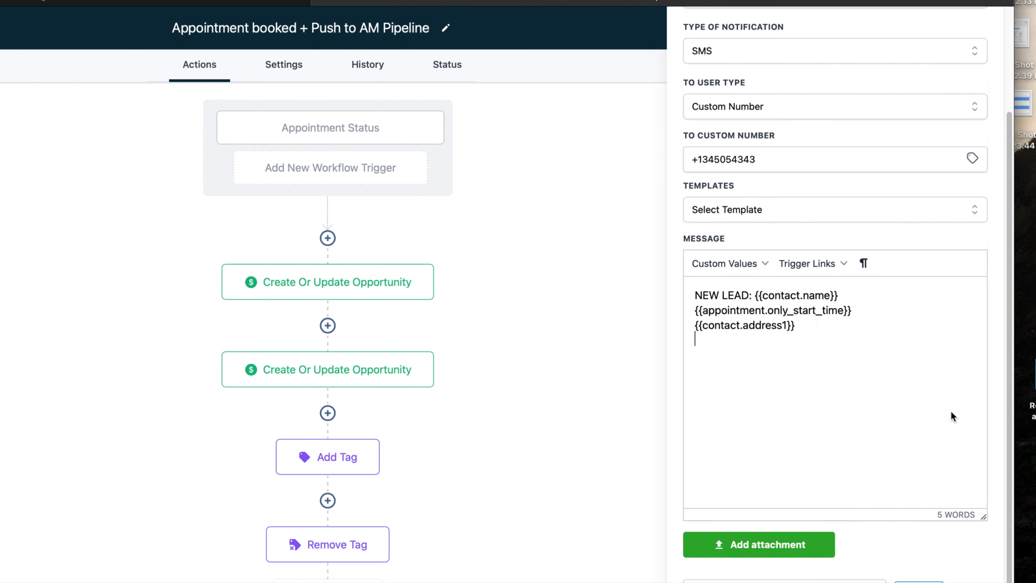
pyautogui.click(718, 265)
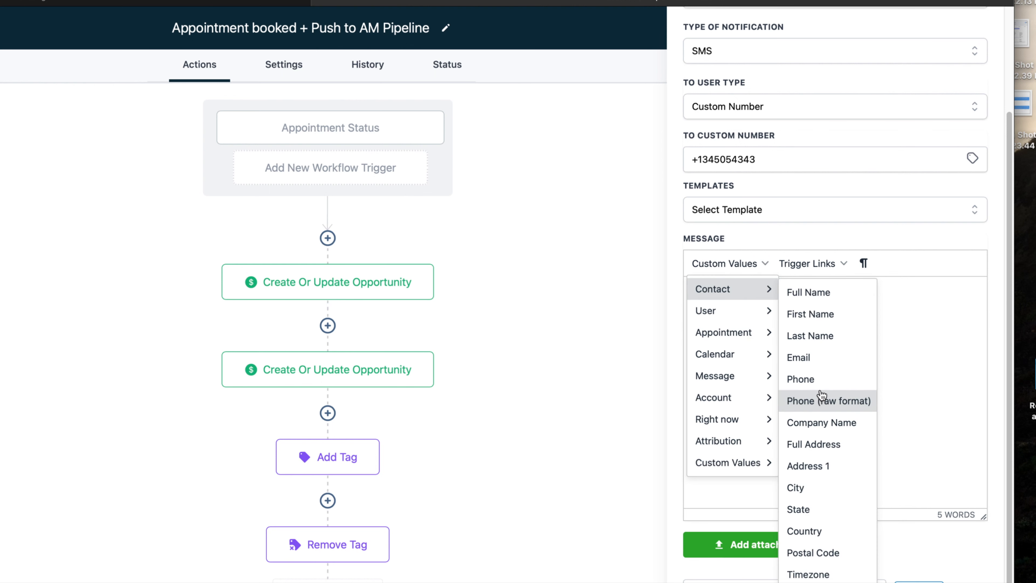
pyautogui.click(820, 381)
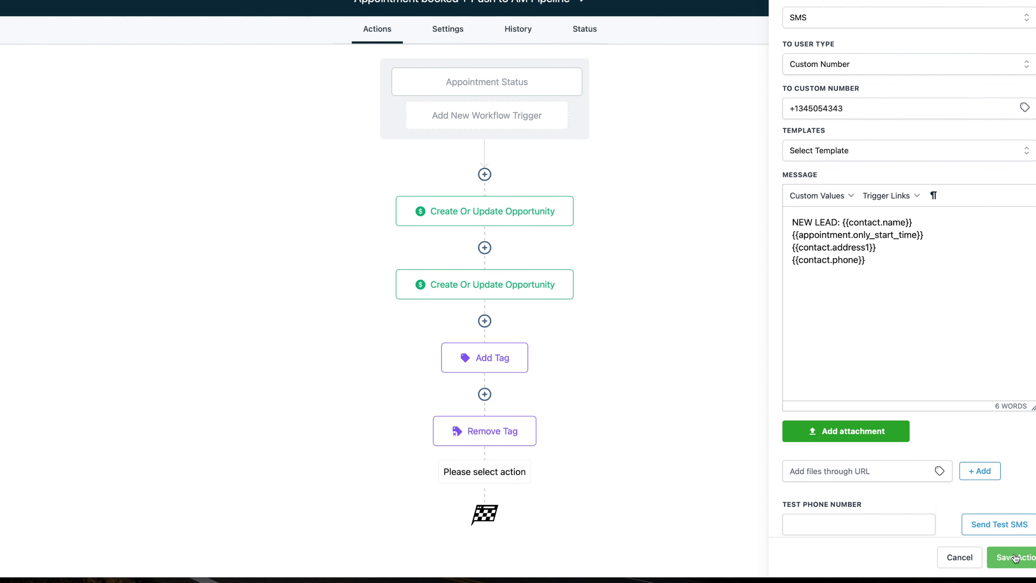
pyautogui.click(1015, 557)
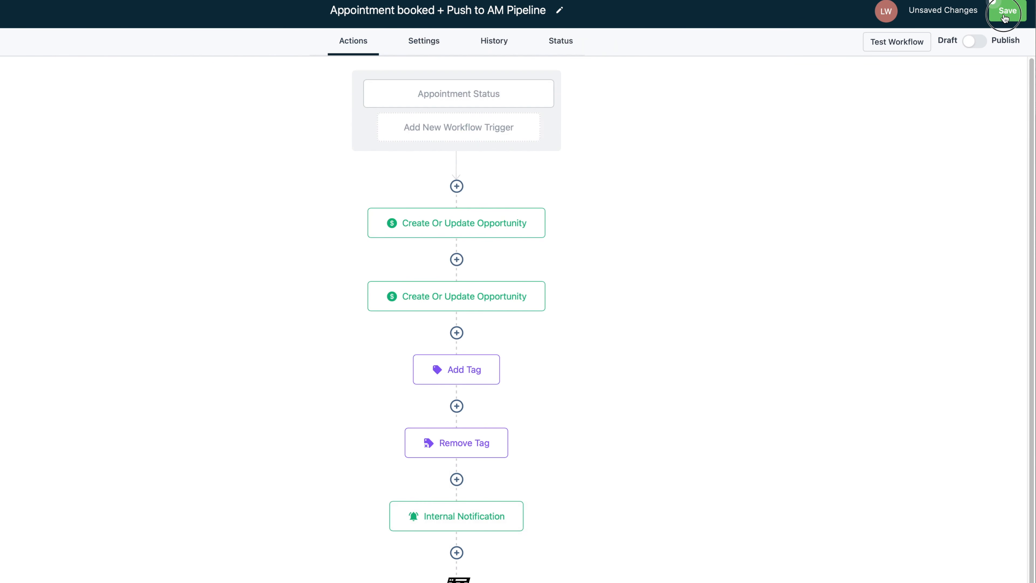
# Save the workflow and switch it from Draft to Publish
pyautogui.click(1006, 19)
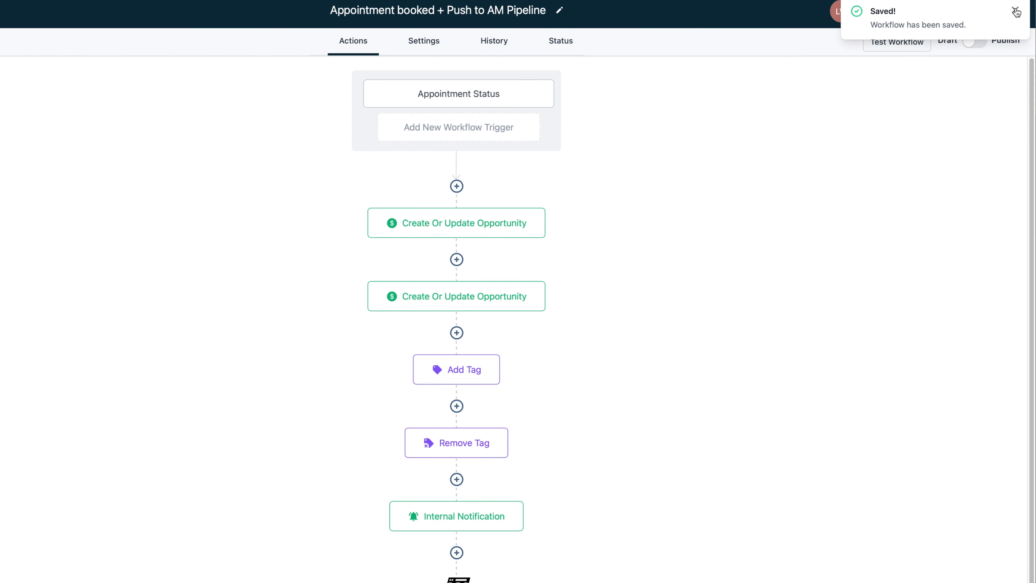
pyautogui.click(1015, 10)
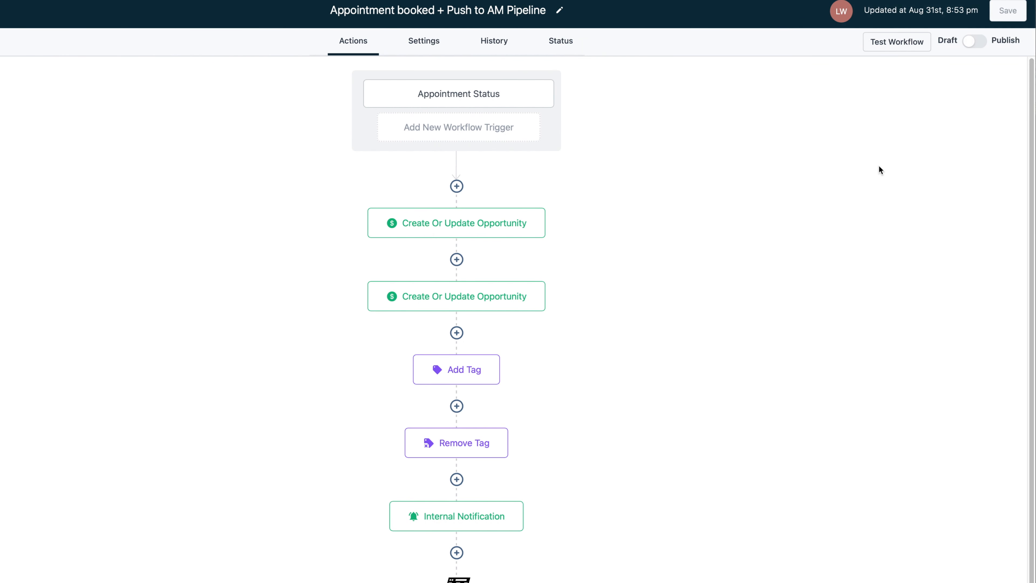
pyautogui.click(978, 42)
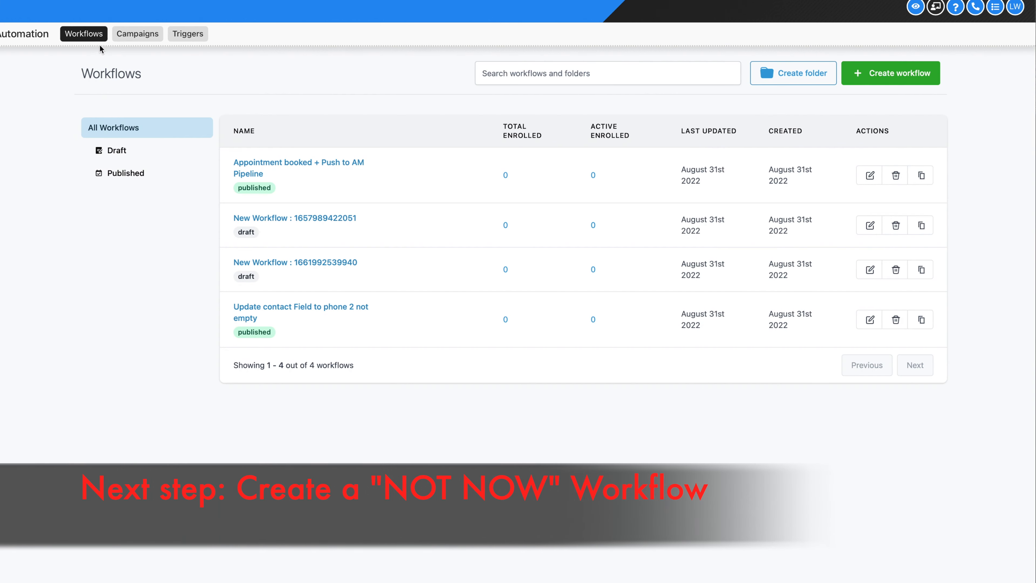
# Create a new blank workflow from scratch
pyautogui.click(873, 82)
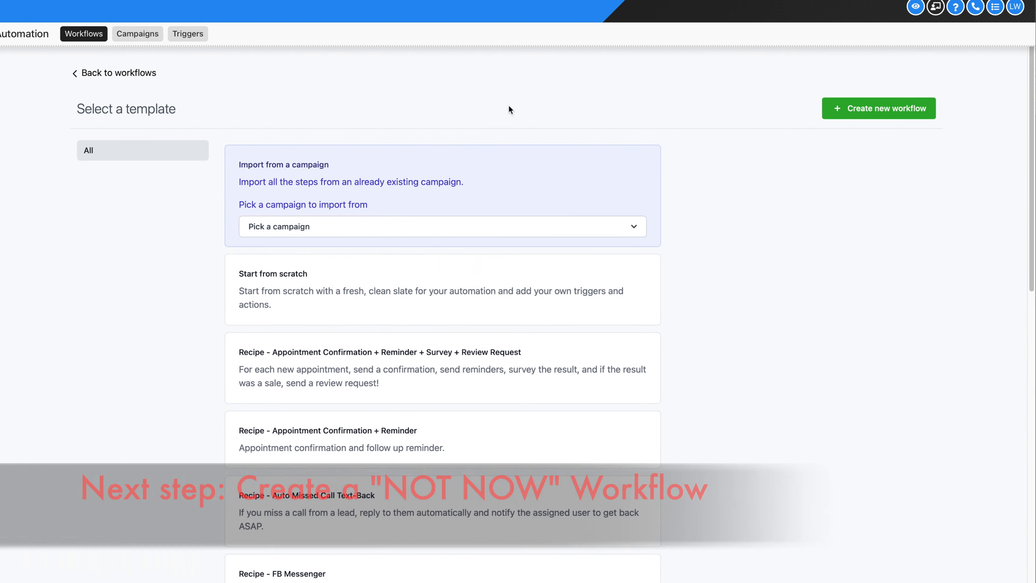
pyautogui.click(489, 245)
pyautogui.click(879, 108)
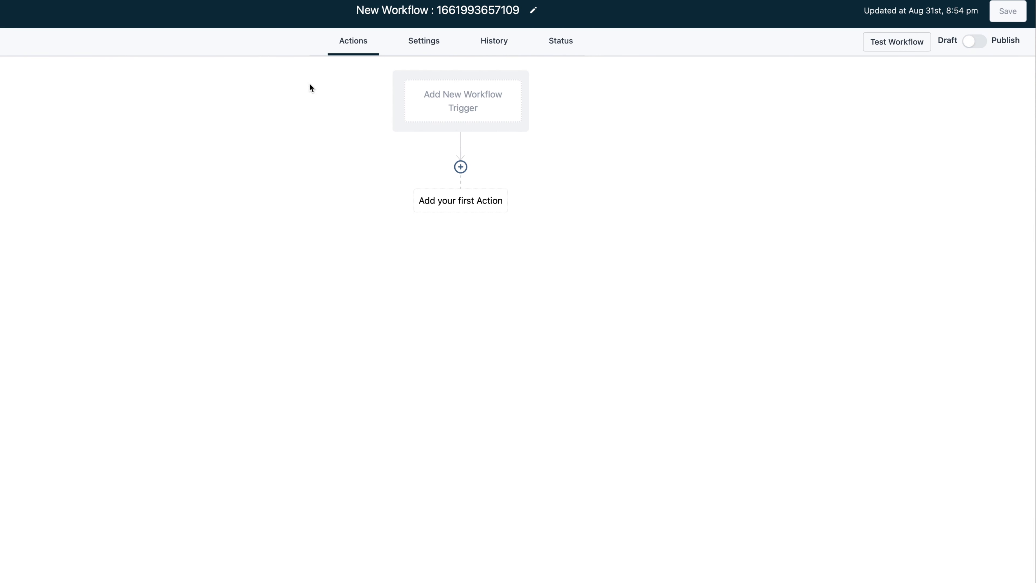
# Retitle the workflow 'Not Now- Starts Campaign'
pyautogui.moveTo(519, 10); pyautogui.dragTo(354, 11)
pyautogui.press('BackSpace')
pyautogui.write('nOW')
pyautogui.press('BackSpace')
pyautogui.press('BackSpace')
pyautogui.press('BackSpace')
pyautogui.write('Not Now')
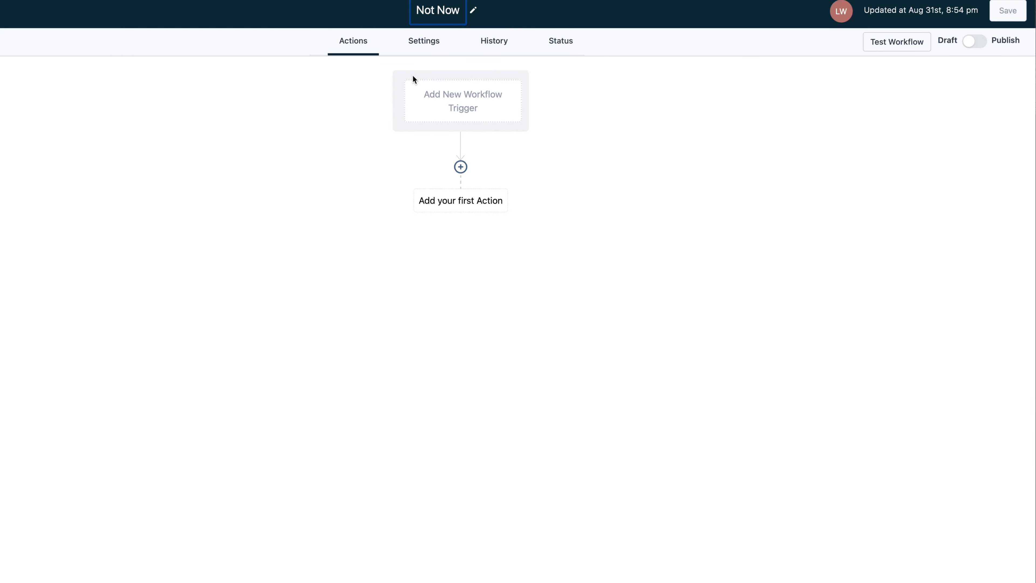
pyautogui.write('- Start')
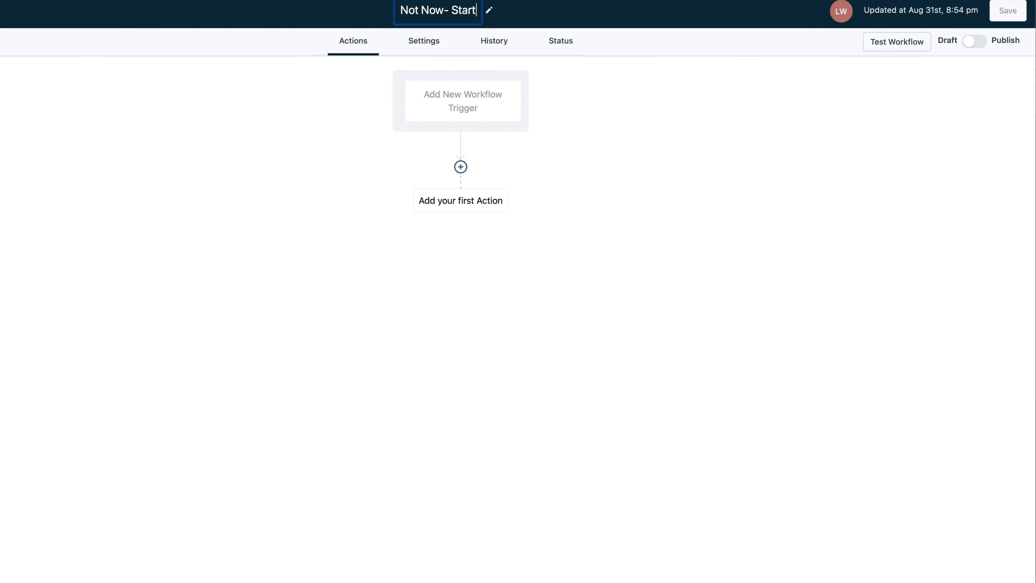
pyautogui.write('s Campaign')
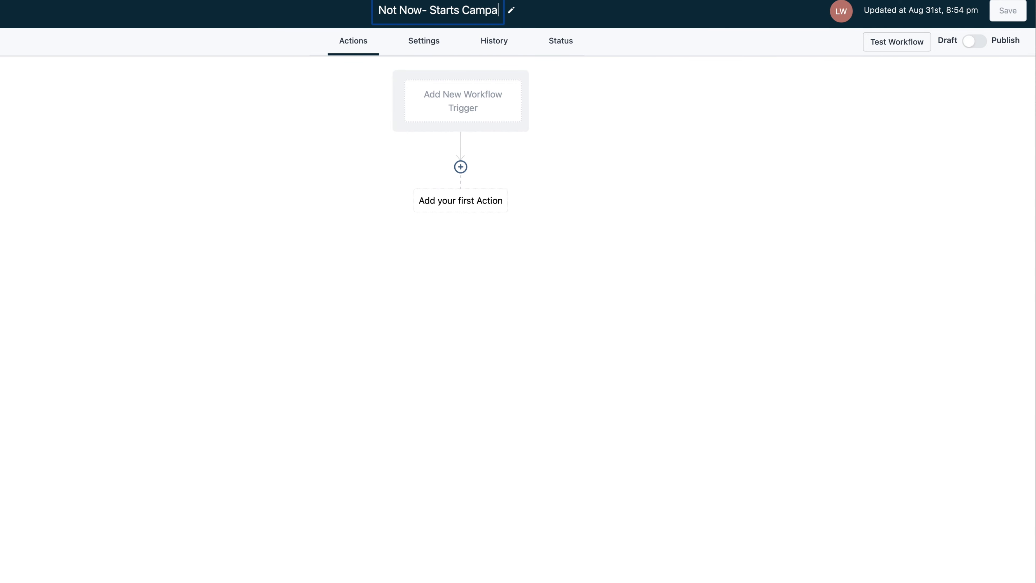
# Add a Contact Tag trigger to the workflow with a Tag Added filter
pyautogui.click(467, 110)
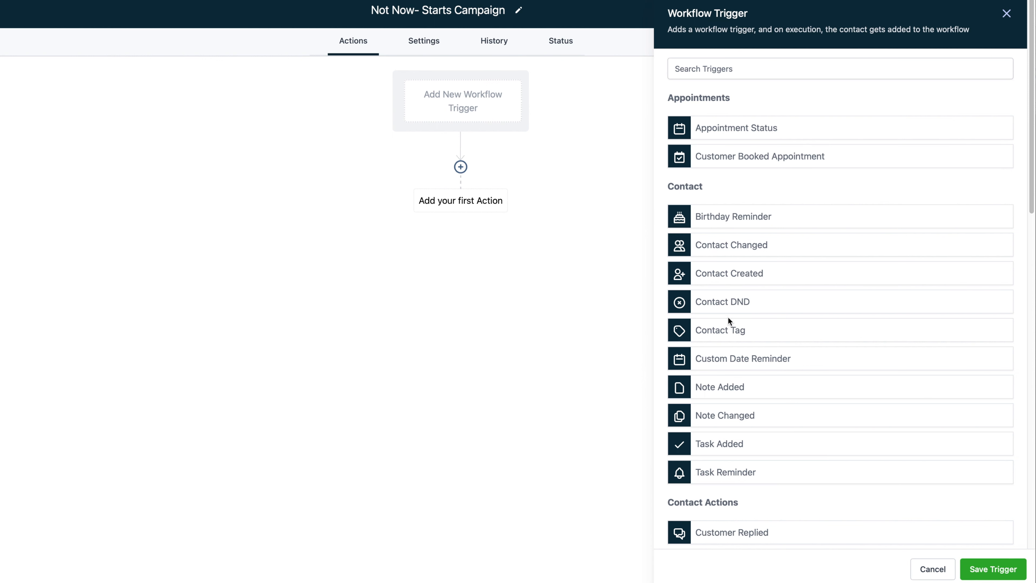
pyautogui.click(722, 329)
pyautogui.click(708, 179)
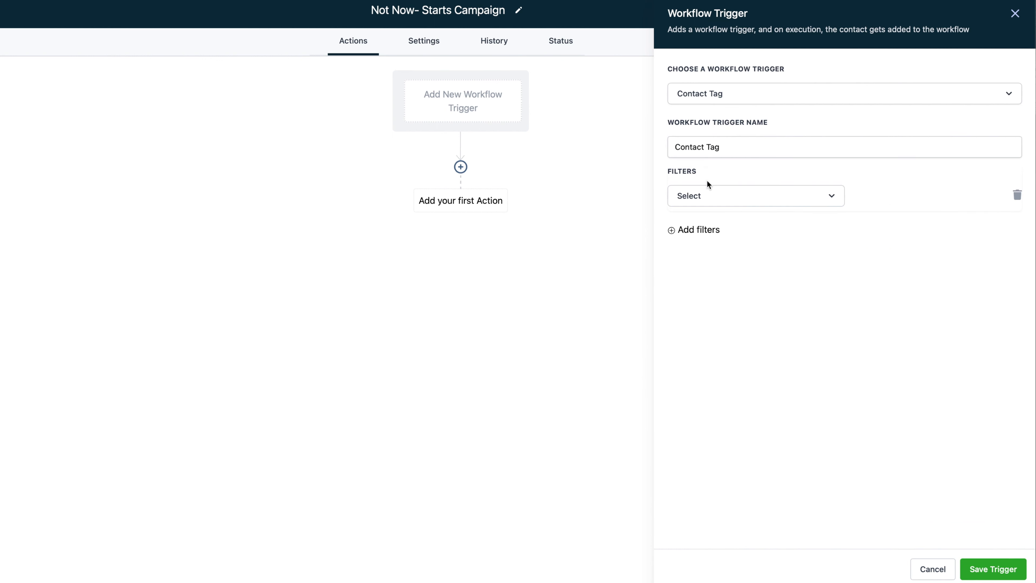
pyautogui.click(705, 202)
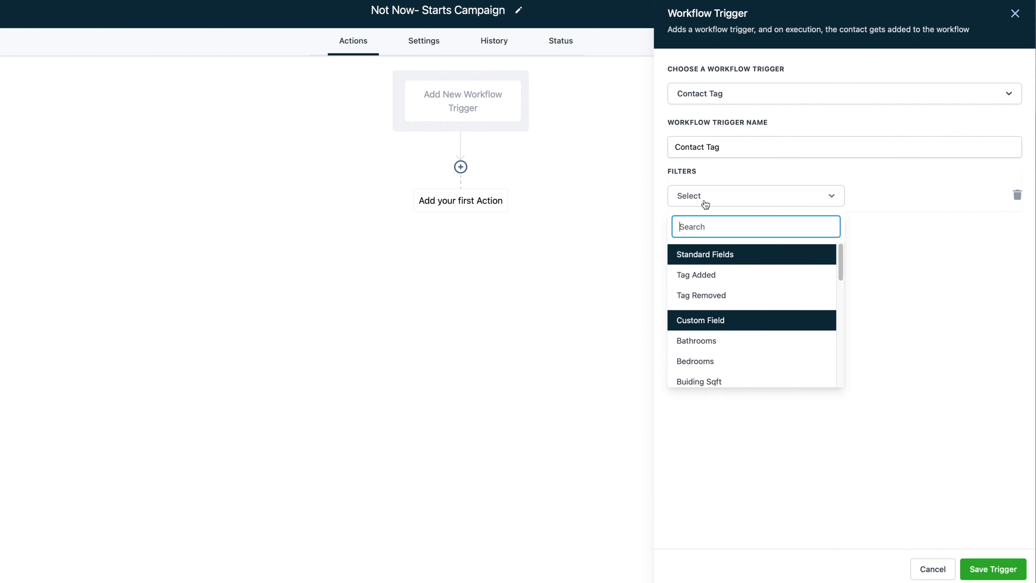
pyautogui.click(724, 275)
# Set the Tag Added filter to 'not now', save the trigger, and start the first action
pyautogui.click(879, 200)
pyautogui.write('not no')
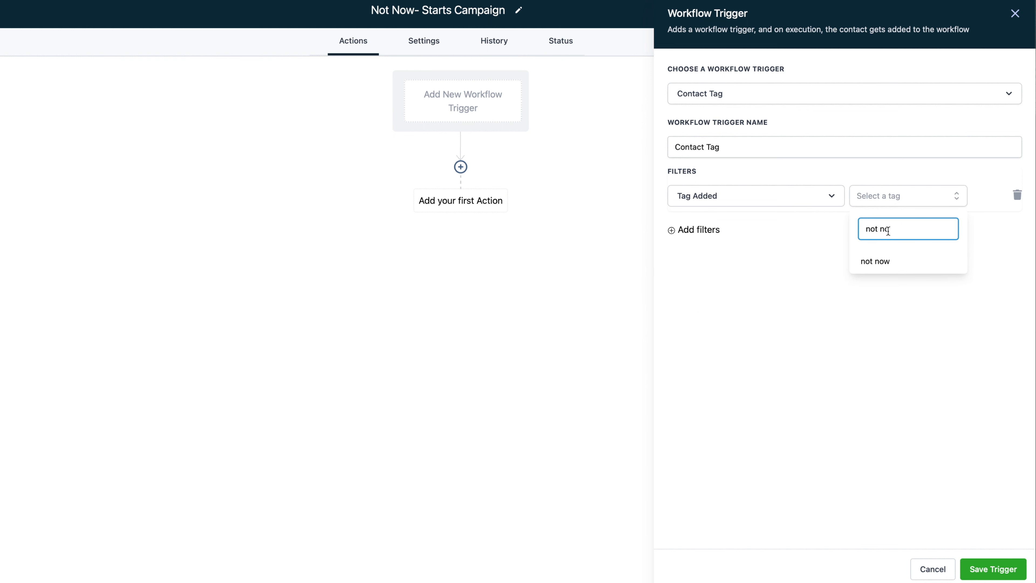
pyautogui.click(899, 271)
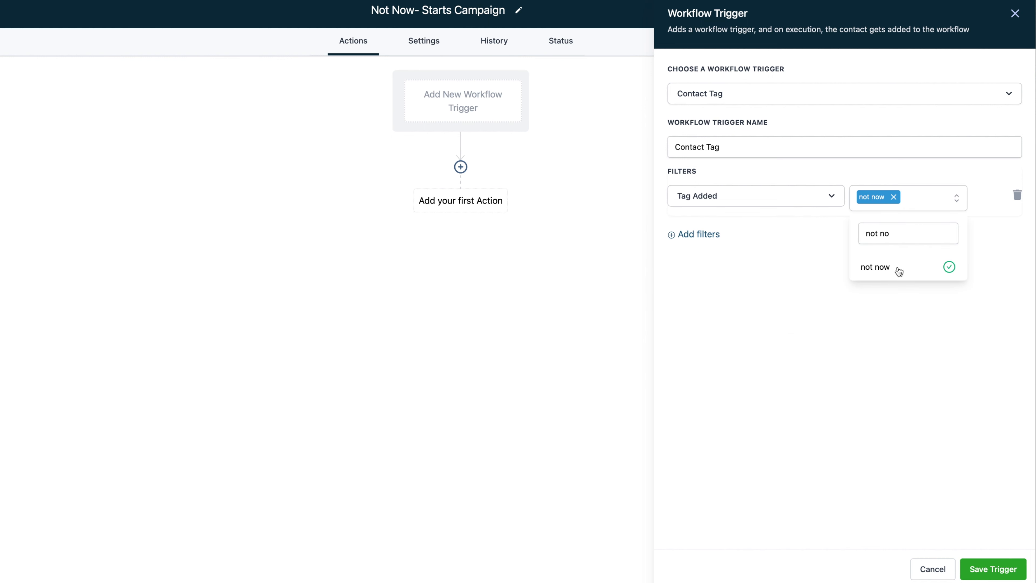
pyautogui.click(926, 396)
pyautogui.click(990, 568)
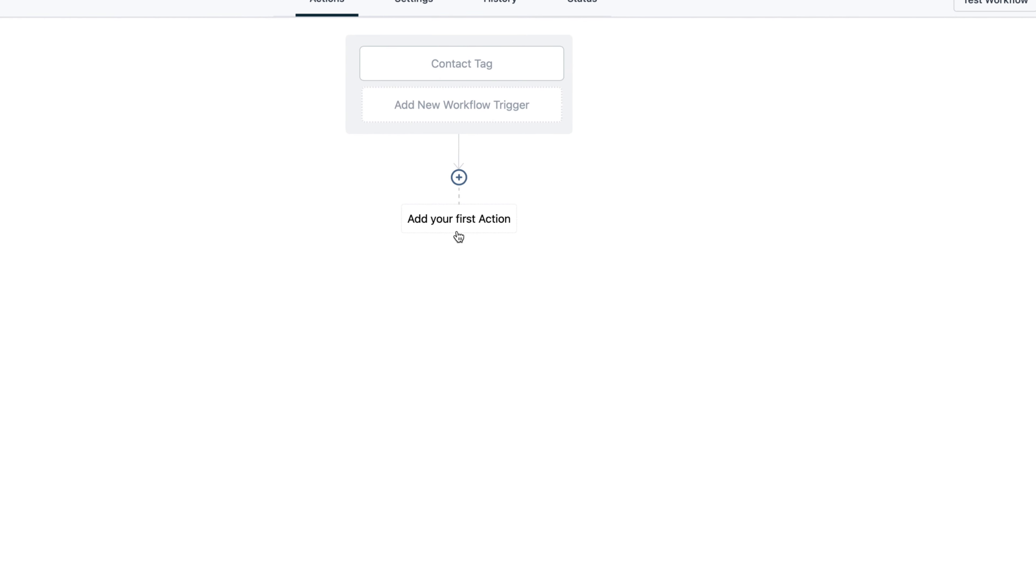
pyautogui.click(463, 225)
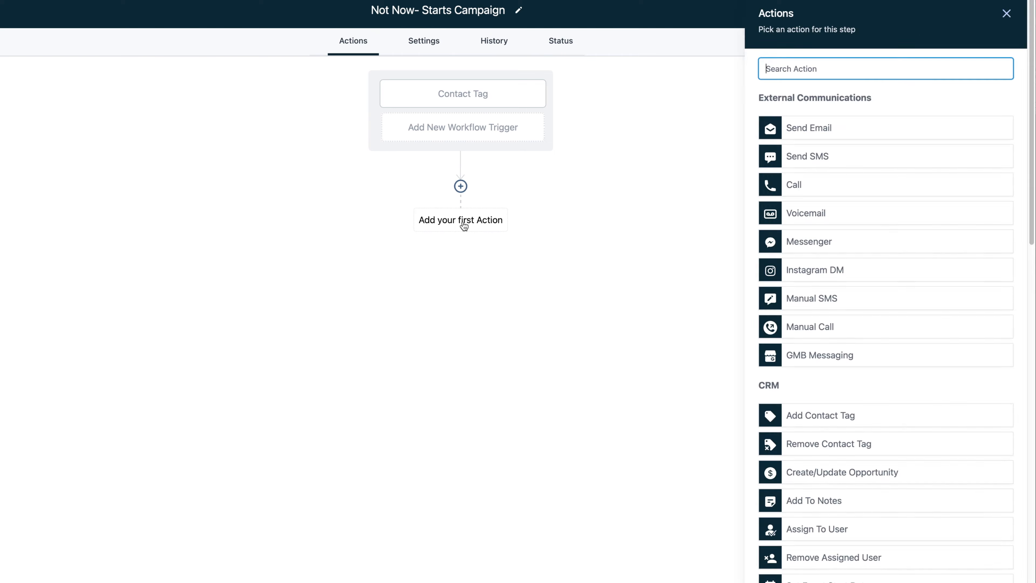
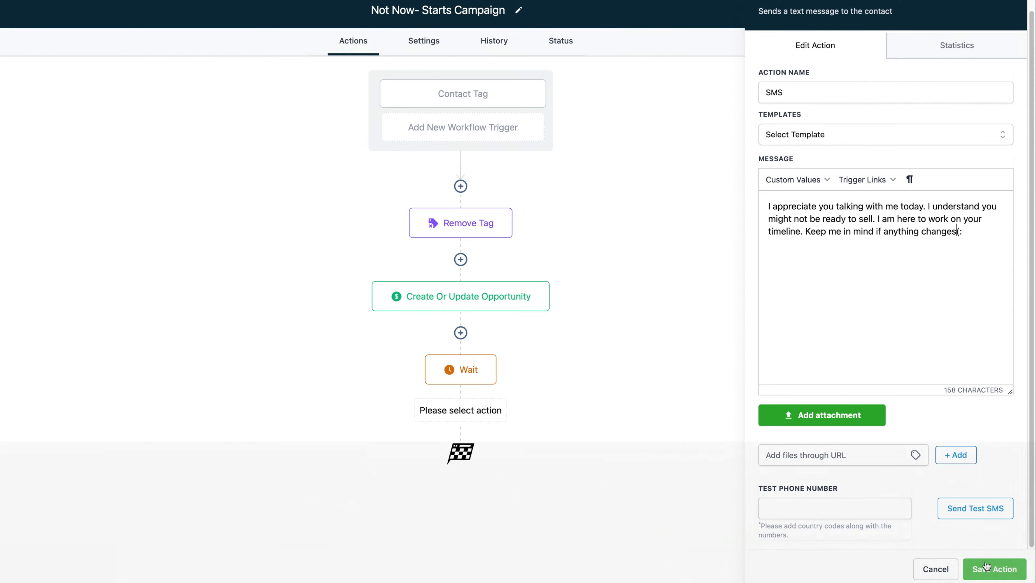
# Delete the stray name-and-phone-number line from the first SMS message and save the step
pyautogui.click(986, 566)
pyautogui.click(446, 453)
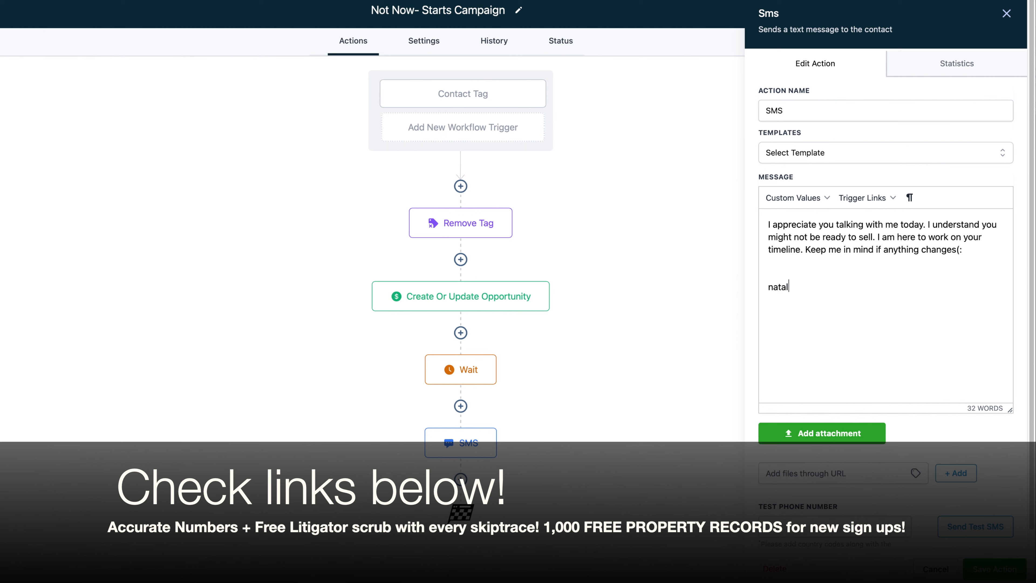
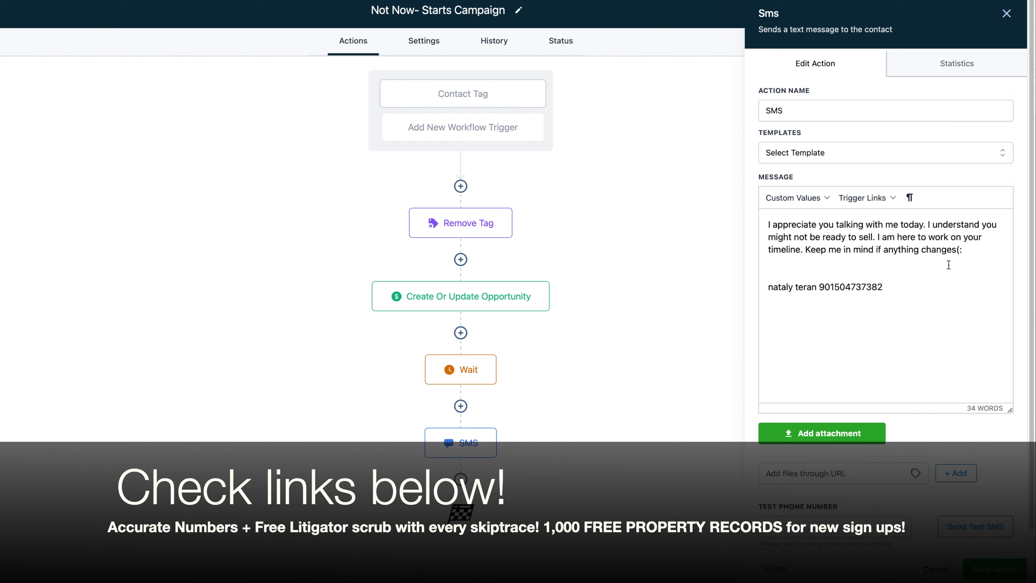
pyautogui.moveTo(897, 286); pyautogui.dragTo(764, 287)
pyautogui.press('BackSpace')
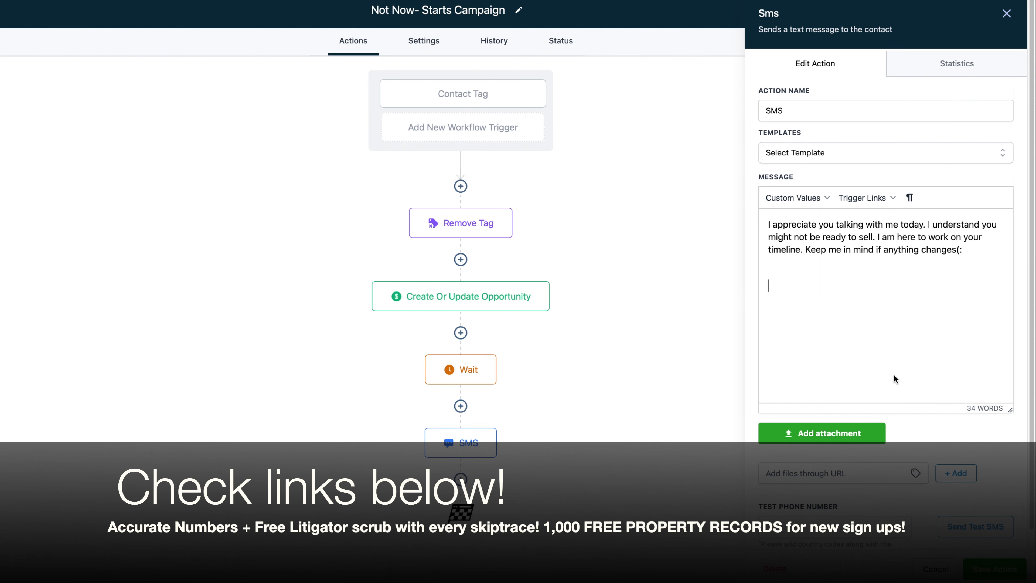
pyautogui.click(1006, 568)
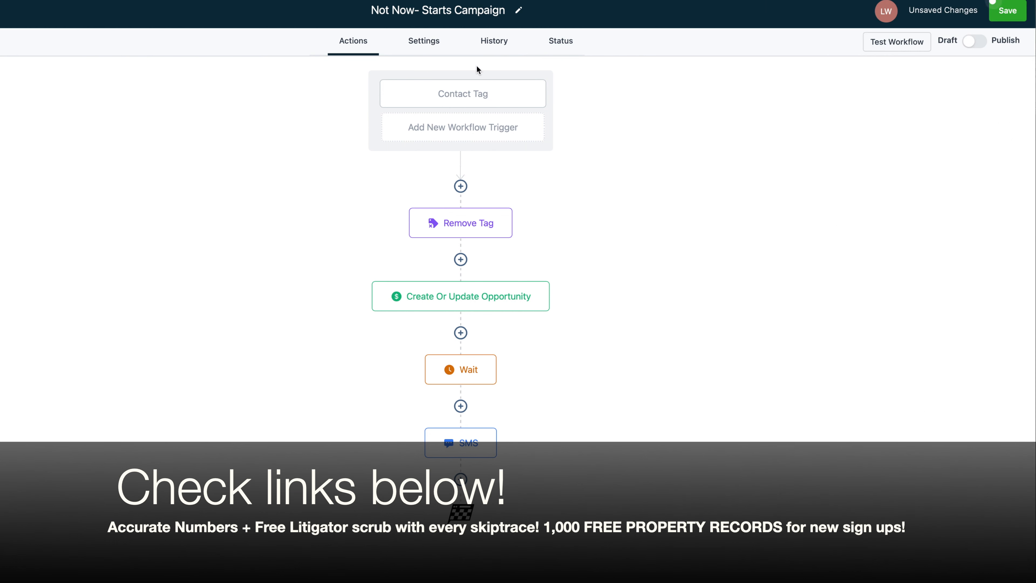
# Review the 'not now' trigger, tag removal, VA Pipeline opportunity, 0.5-minute wait and SMS steps
pyautogui.click(467, 84)
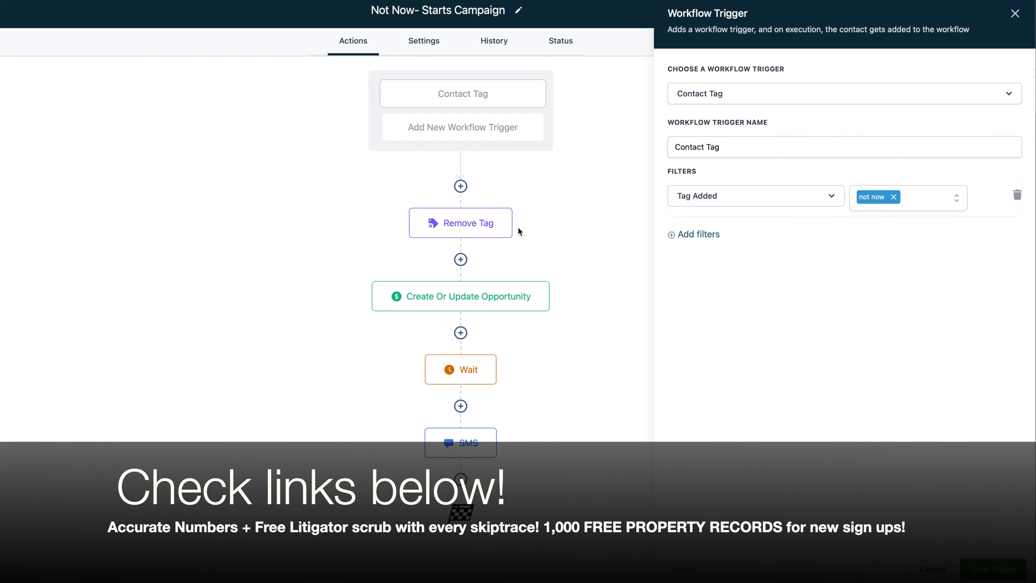
pyautogui.click(489, 230)
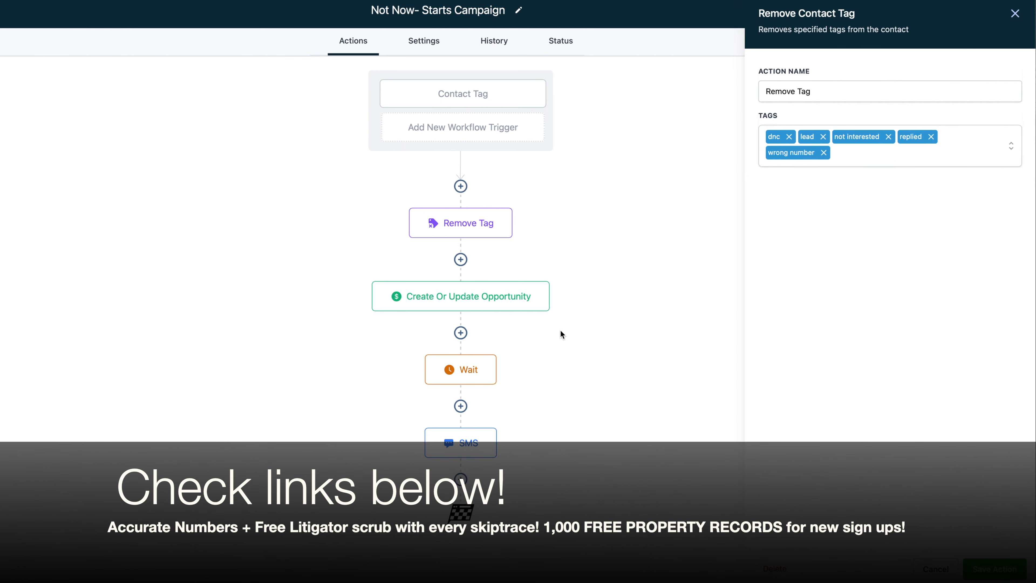
pyautogui.click(525, 306)
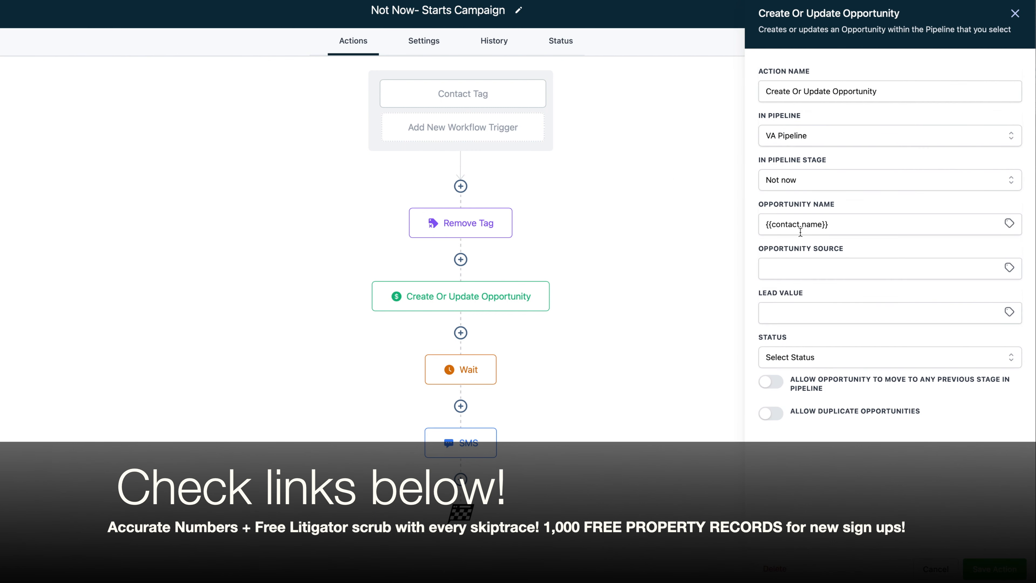
pyautogui.click(477, 380)
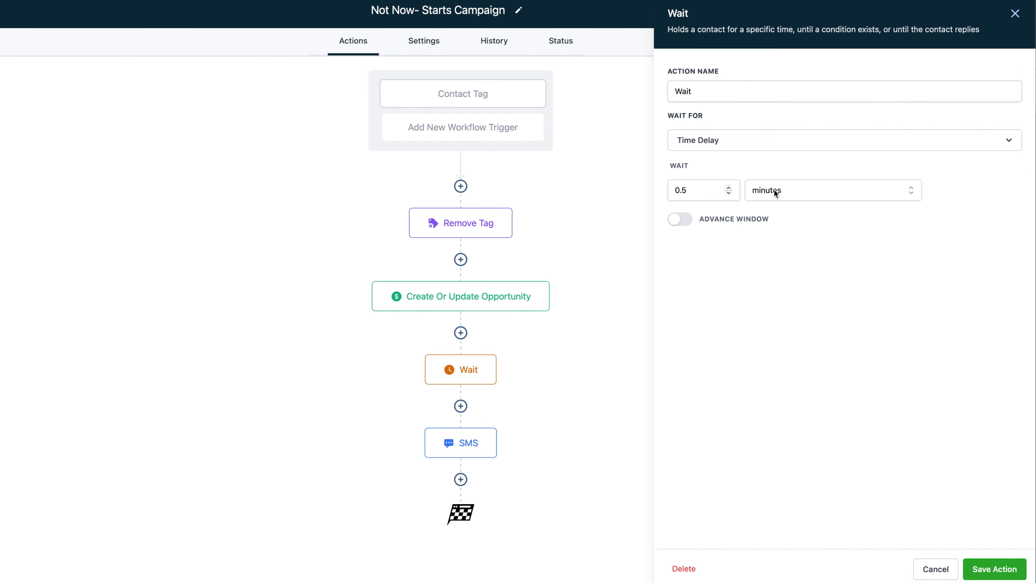
pyautogui.click(487, 457)
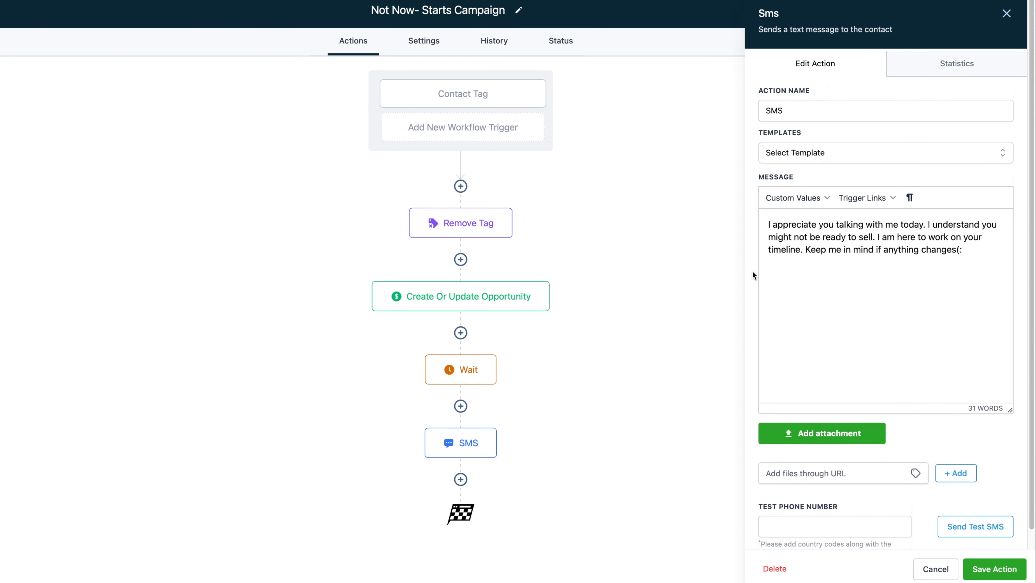
pyautogui.click(461, 486)
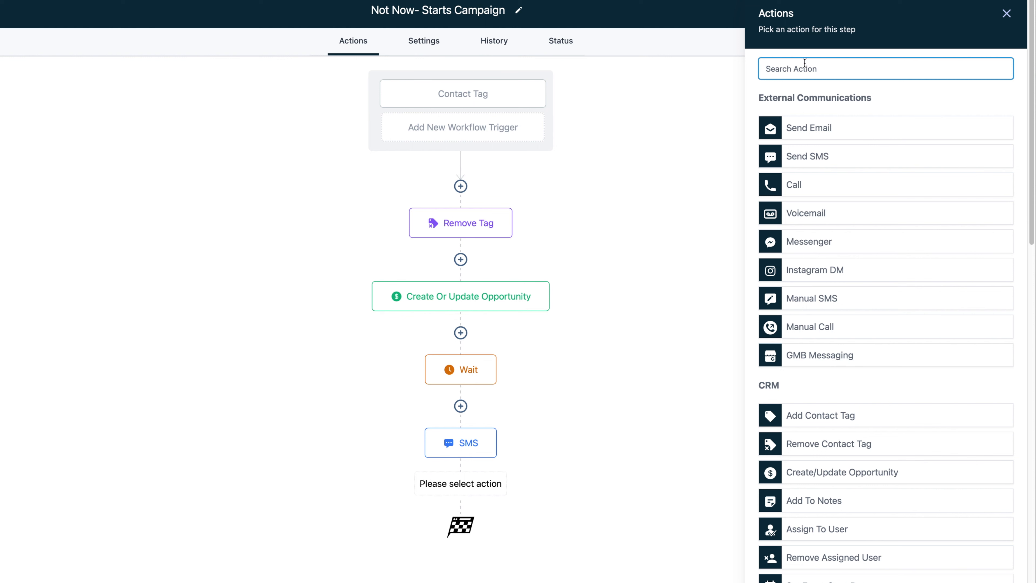
# Insert a Wait action after the SMS set to 25 days and save it
pyautogui.write('wait')
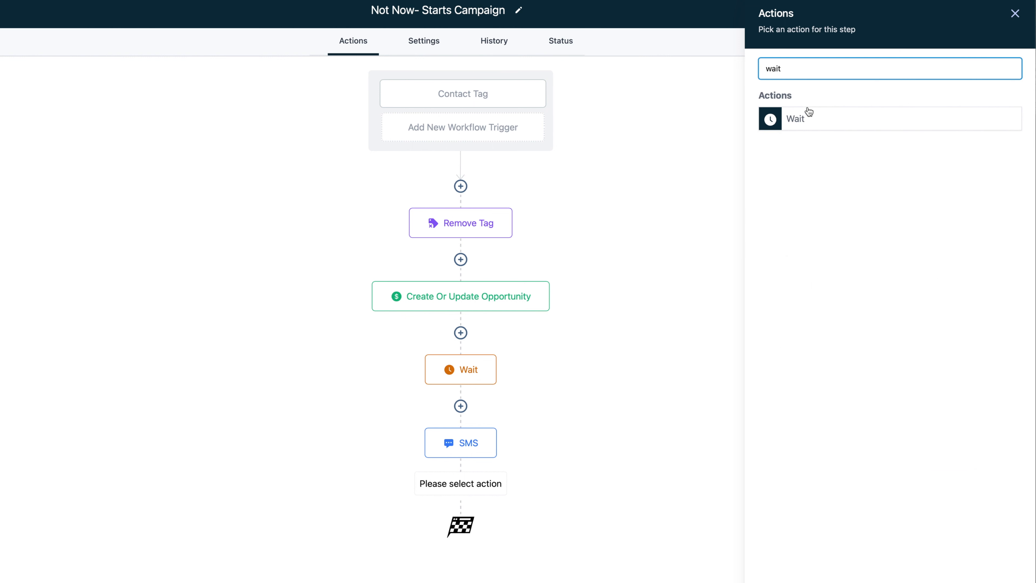
pyautogui.click(805, 116)
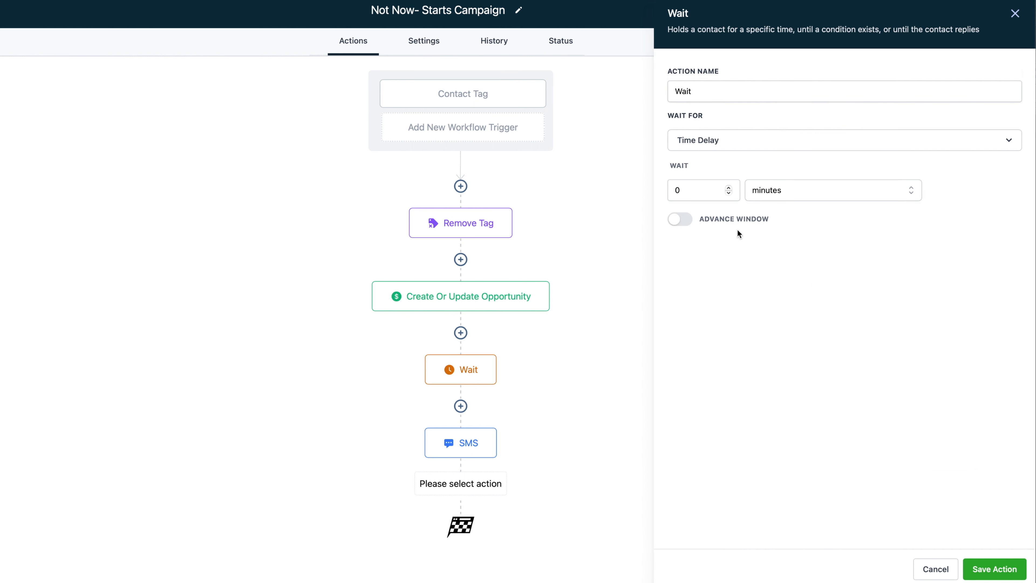
pyautogui.click(760, 195)
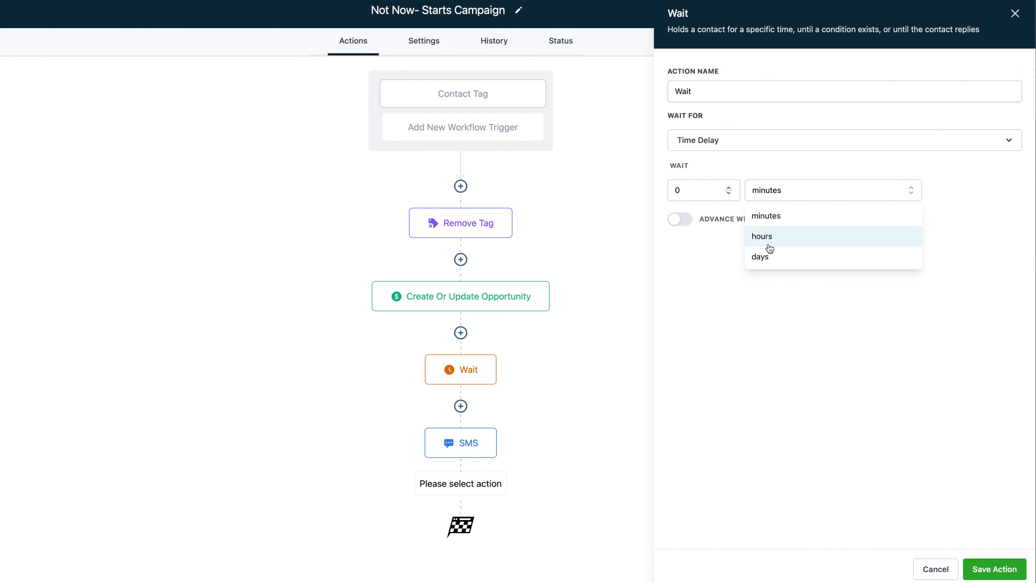
pyautogui.click(771, 257)
pyautogui.click(704, 192)
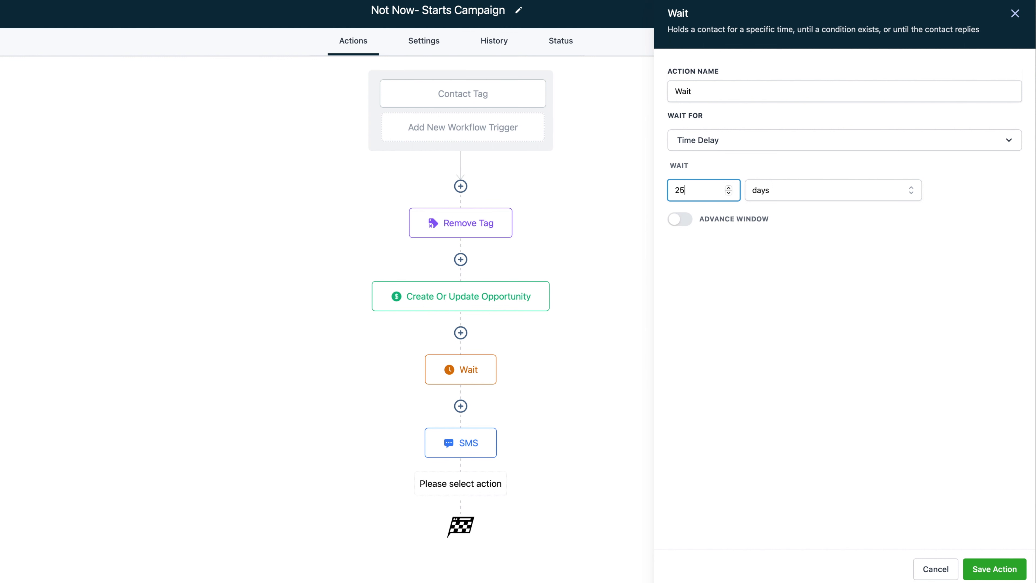
pyautogui.click(989, 567)
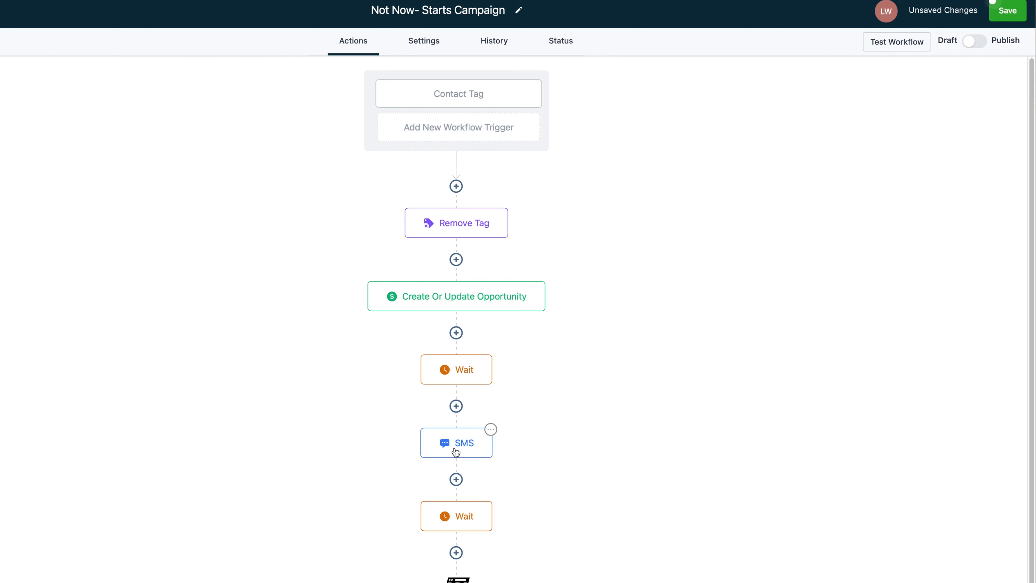
pyautogui.scroll(-2, 483, 521)
# Turn on the 25-day wait's Advance Window and set its end time to 7:30 PM
pyautogui.click(474, 490)
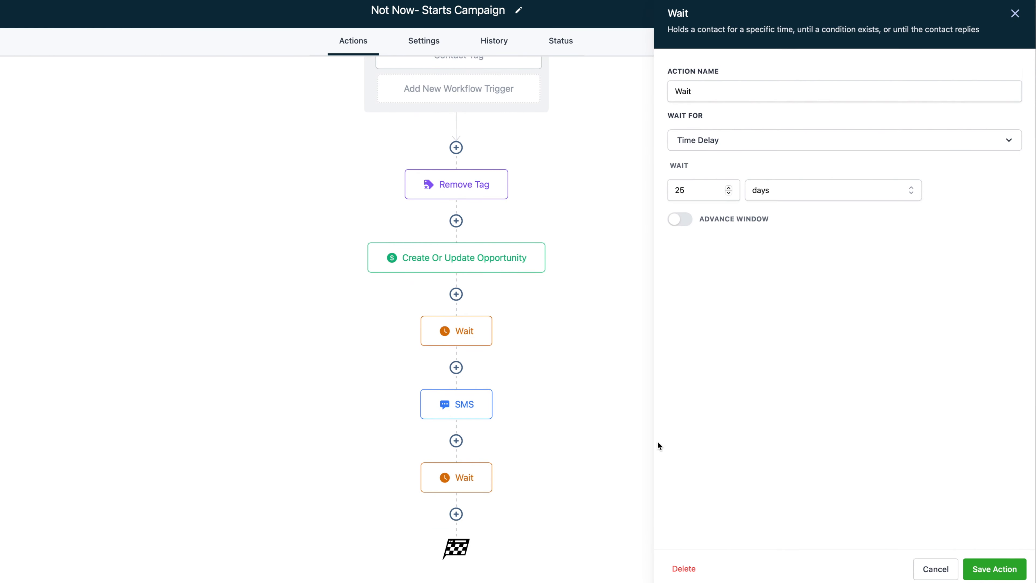
pyautogui.click(478, 342)
pyautogui.click(489, 473)
pyautogui.click(692, 221)
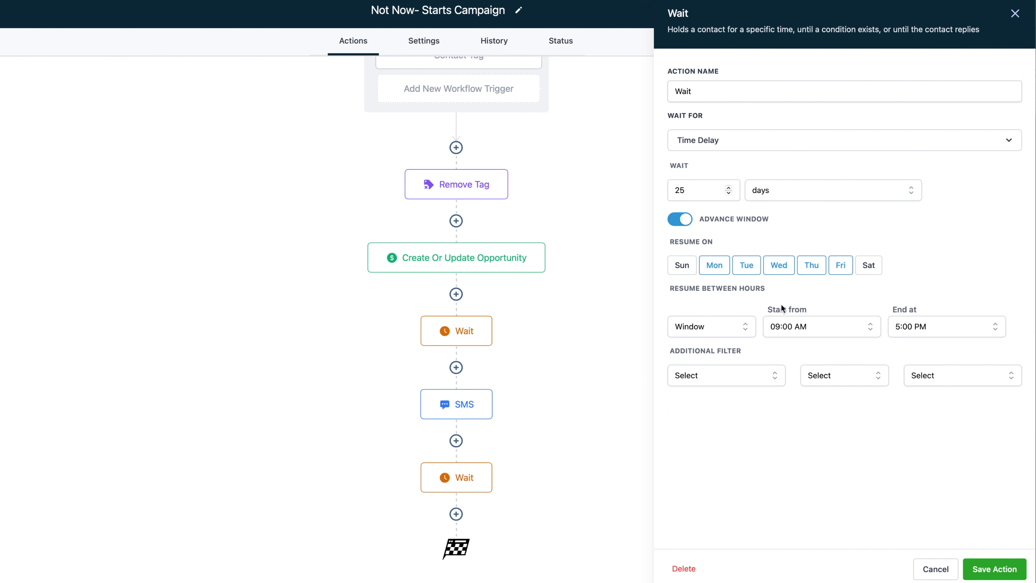
pyautogui.click(921, 325)
pyautogui.scroll(-10, 941, 392)
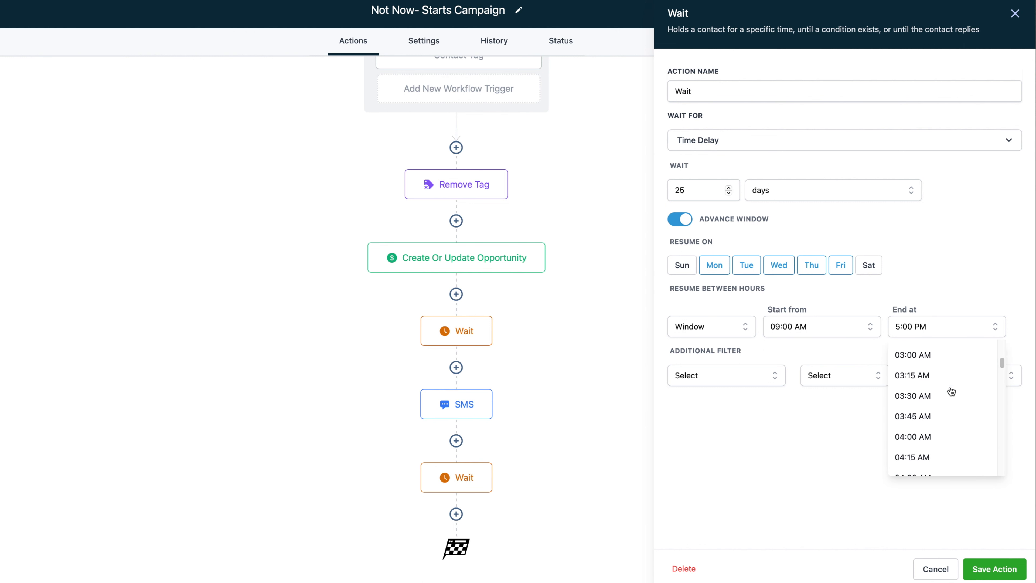
pyautogui.scroll(-10, 950, 444)
pyautogui.scroll(2, 949, 444)
pyautogui.scroll(-10, 951, 444)
pyautogui.click(948, 441)
# Set the wait's resume start time to 09:00 AM, after briefly trying 11:00 AM, and save
pyautogui.click(840, 326)
pyautogui.scroll(-15, 836, 416)
pyautogui.click(836, 416)
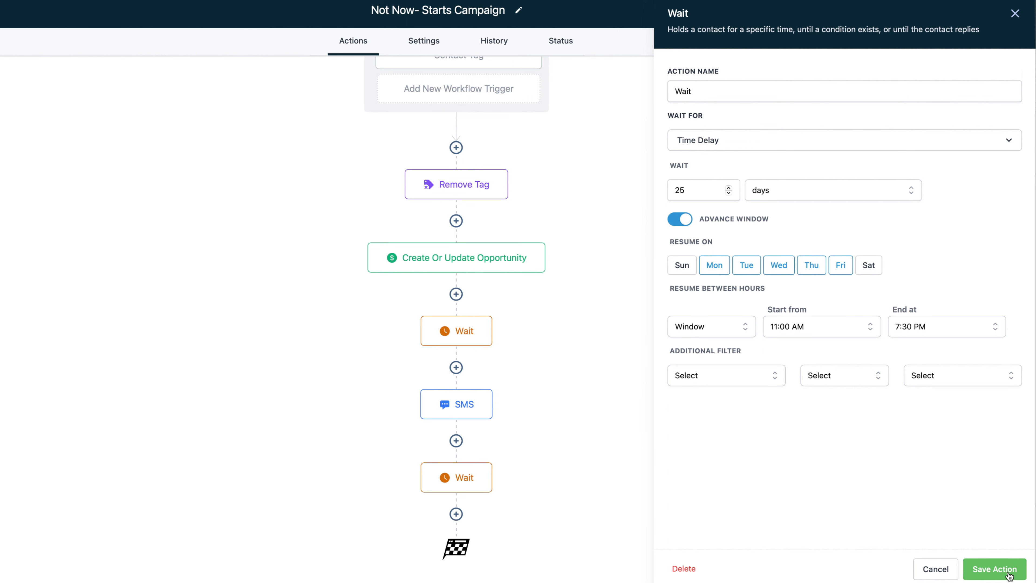
pyautogui.click(842, 328)
pyautogui.scroll(-10, 839, 376)
pyautogui.scroll(-15, 839, 385)
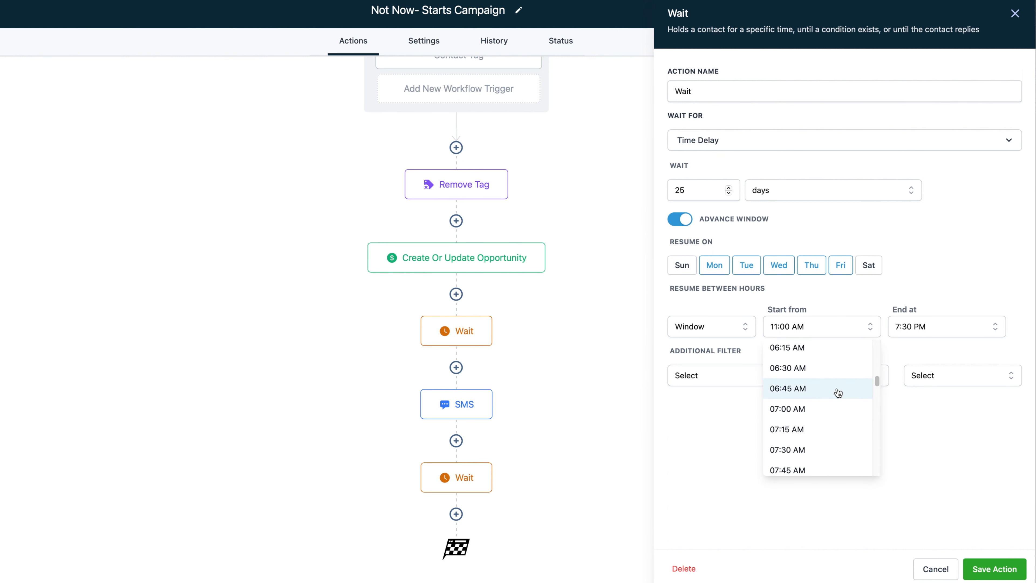
pyautogui.scroll(10, 838, 392)
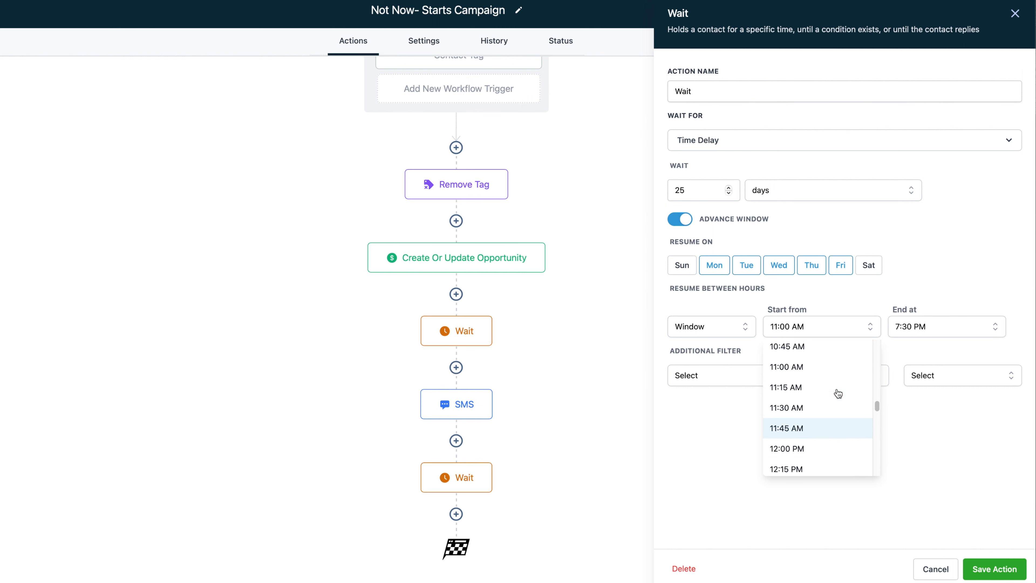
pyautogui.click(819, 453)
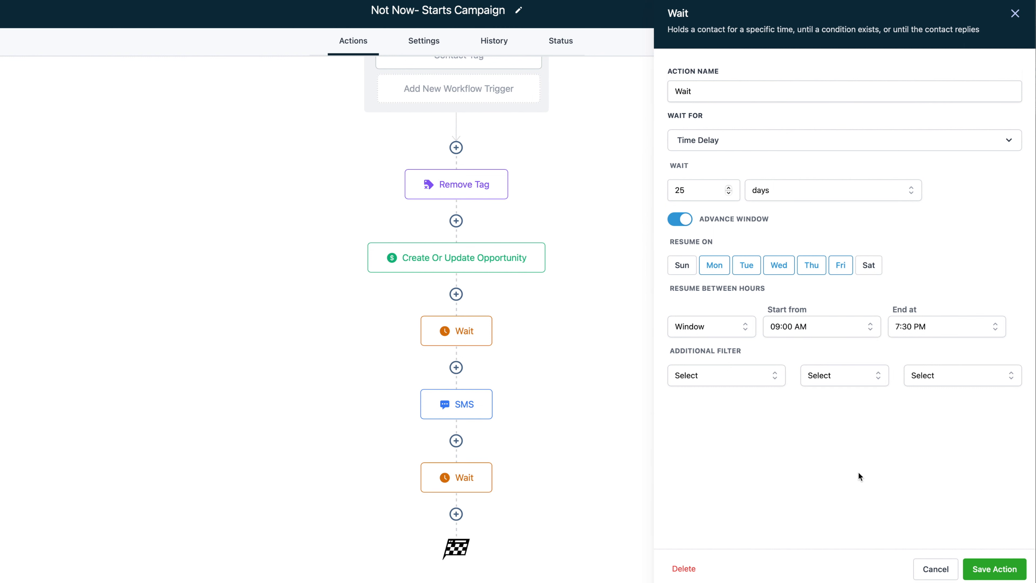
pyautogui.click(1013, 573)
# Recheck the first wait, the SMS and the 25-day wait, then save the 25-day wait again
pyautogui.click(472, 331)
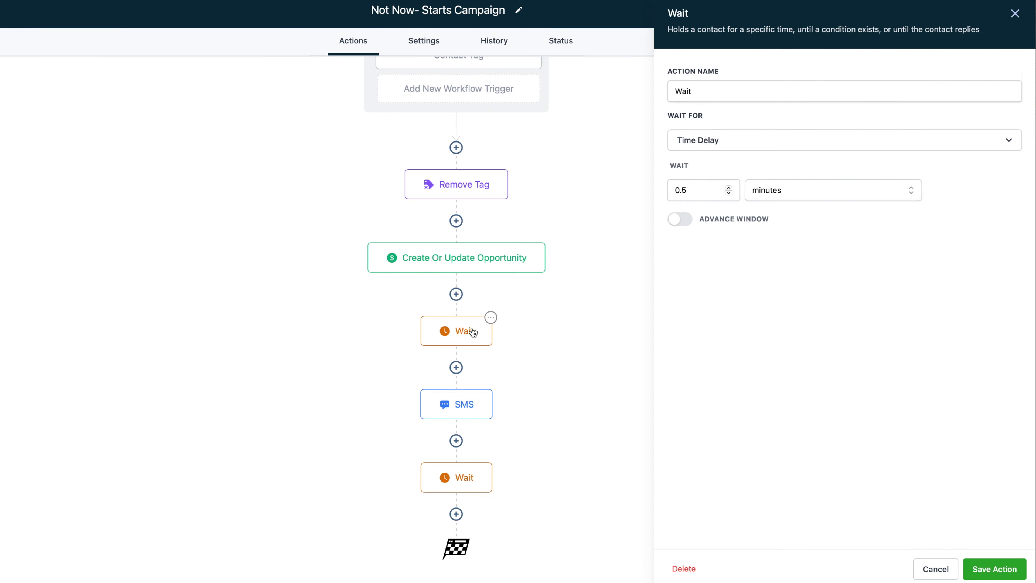
pyautogui.click(468, 409)
pyautogui.click(468, 474)
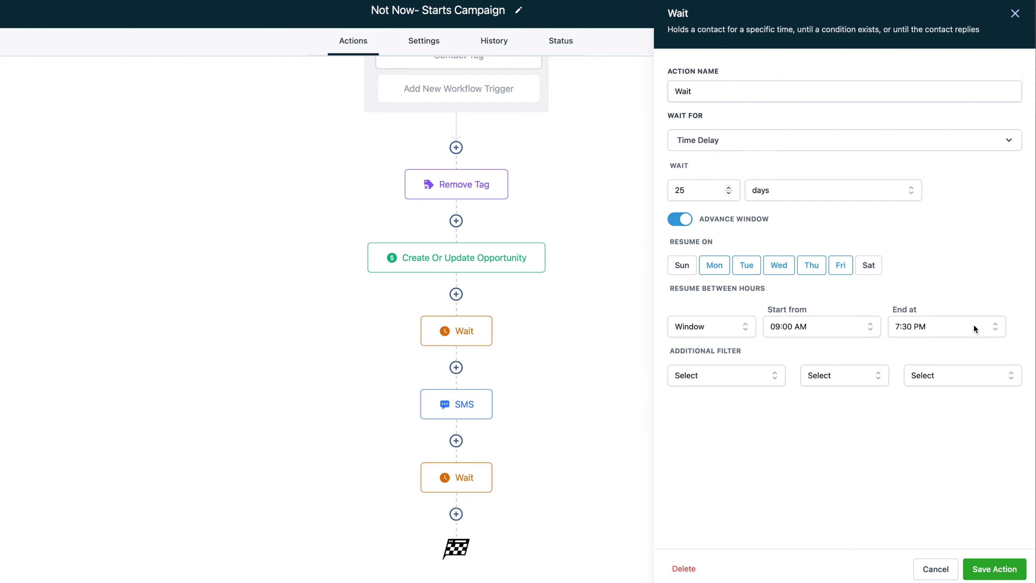
pyautogui.click(993, 571)
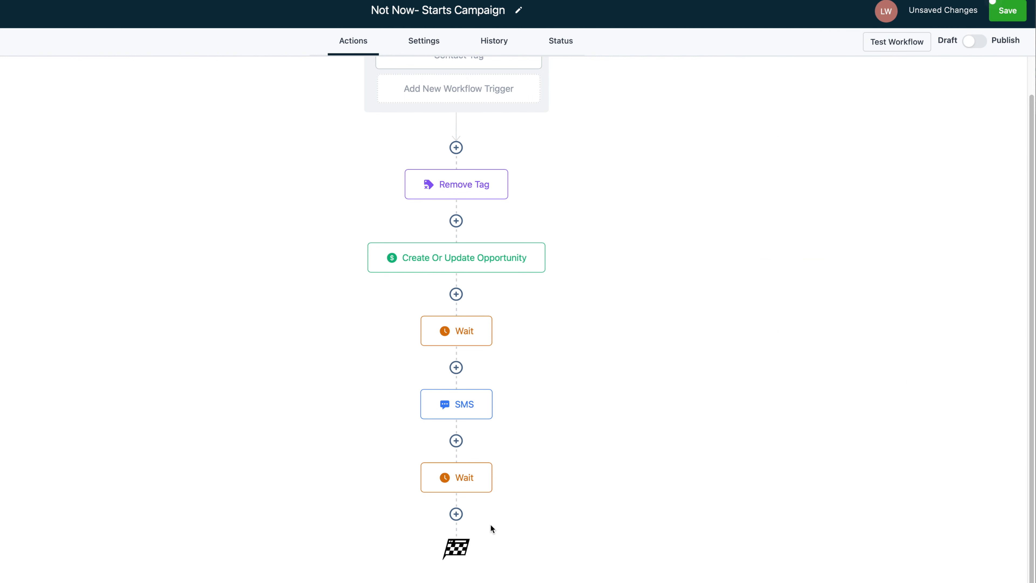
pyautogui.click(456, 514)
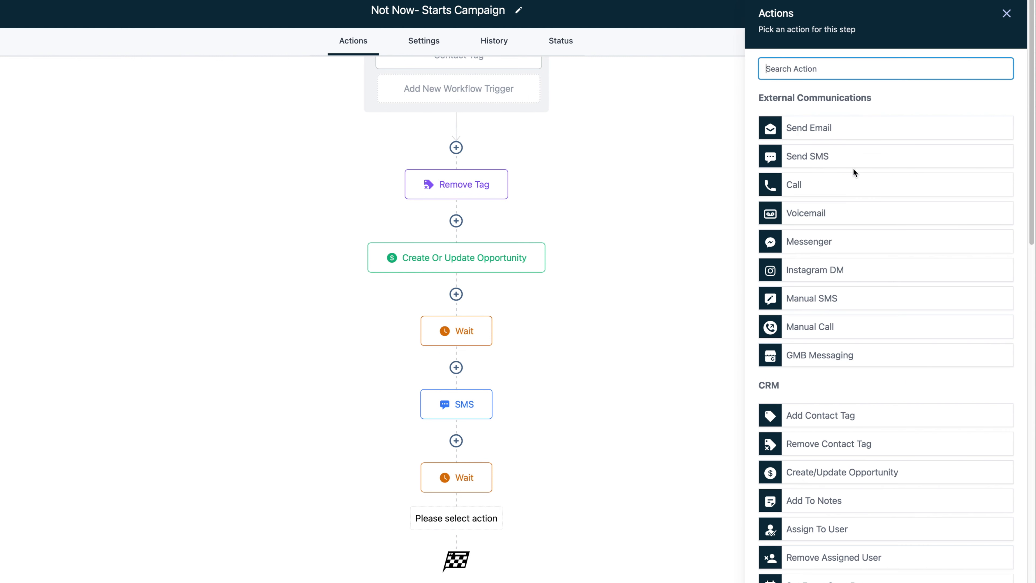
# Add an SMS reading 'Hi {{contact.first_name}}! How is everything? I hope you are doing good.'
pyautogui.click(836, 163)
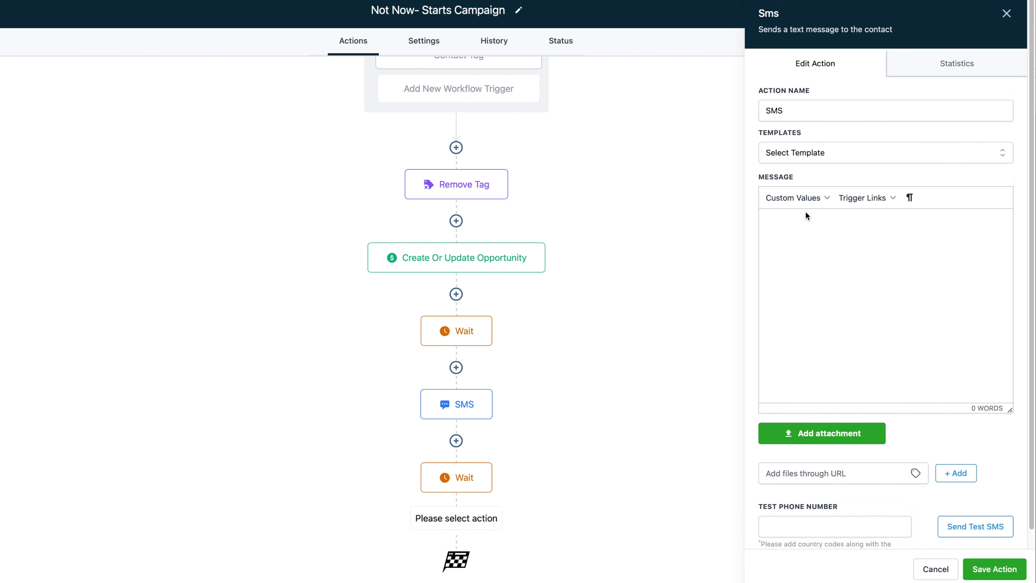
pyautogui.write('Hi')
pyautogui.click(806, 199)
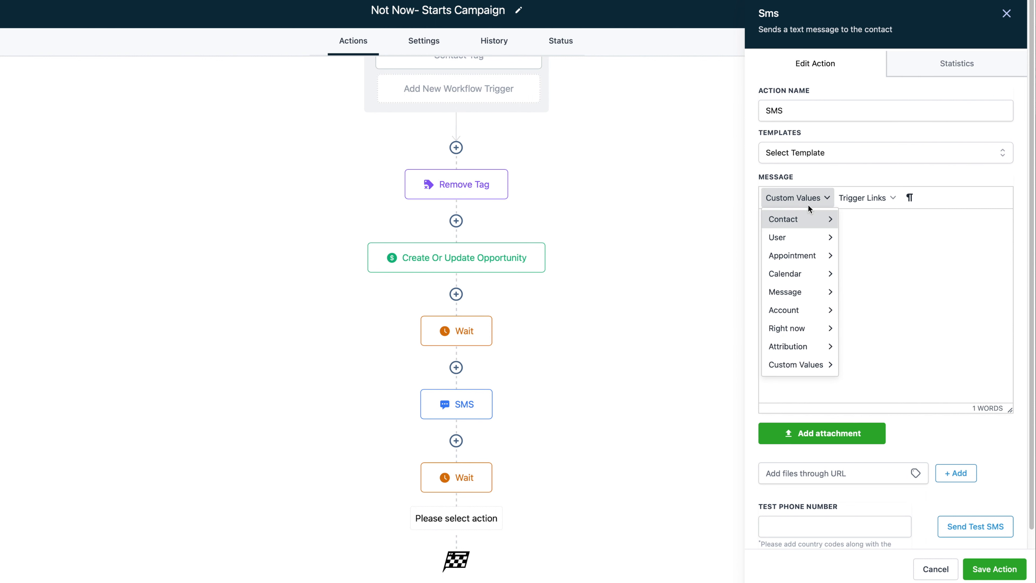
pyautogui.moveTo(810, 223)
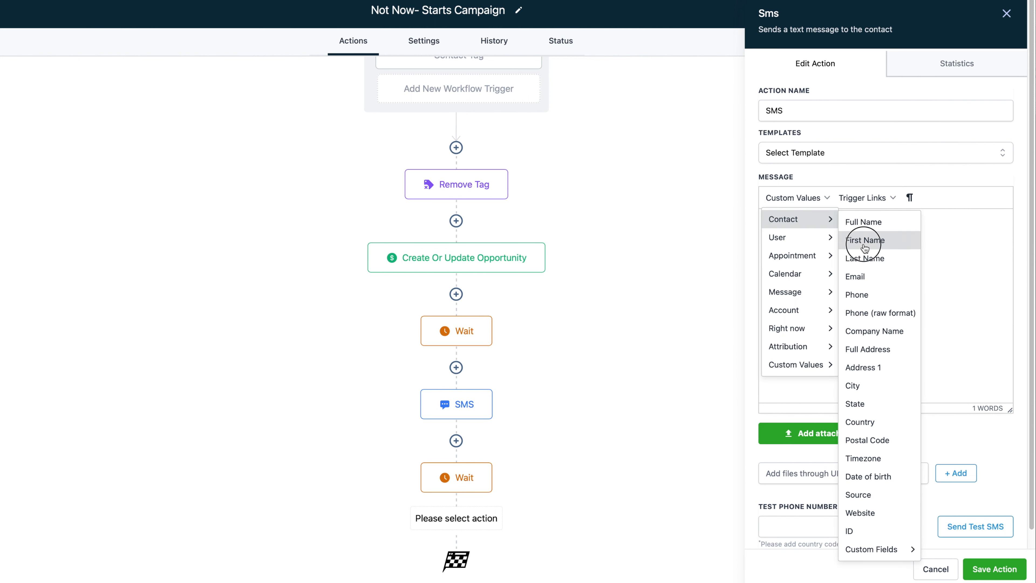
pyautogui.click(856, 240)
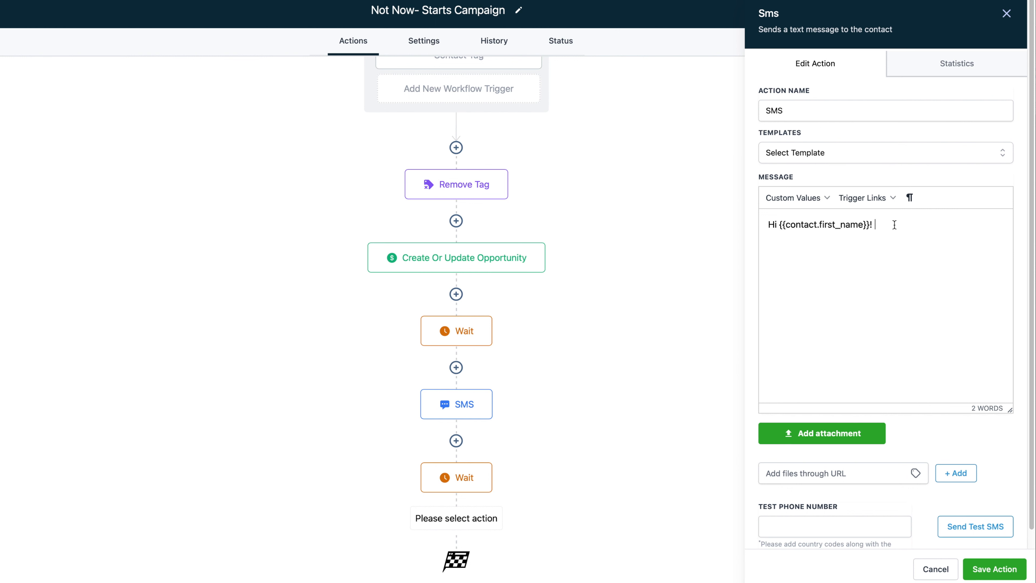
pyautogui.moveTo(893, 225)
pyautogui.mouseDown()
pyautogui.moveTo(801, 227)
pyautogui.moveTo(887, 223)
pyautogui.mouseUp()
pyautogui.write('H')
pyautogui.write('ave you be')
pyautogui.press('BackSpace')
pyautogui.press('BackSpace')
pyautogui.press('BackSpace')
pyautogui.press('BackSpace')
pyautogui.press('BackSpace')
pyautogui.press('BackSpace')
pyautogui.press('BackSpace')
pyautogui.press('BackSpace')
pyautogui.press('BackSpace')
pyautogui.press('BackSpace')
pyautogui.press('BackSpace')
pyautogui.press('BackSpace')
pyautogui.write('verything? I hope you are doing good.')
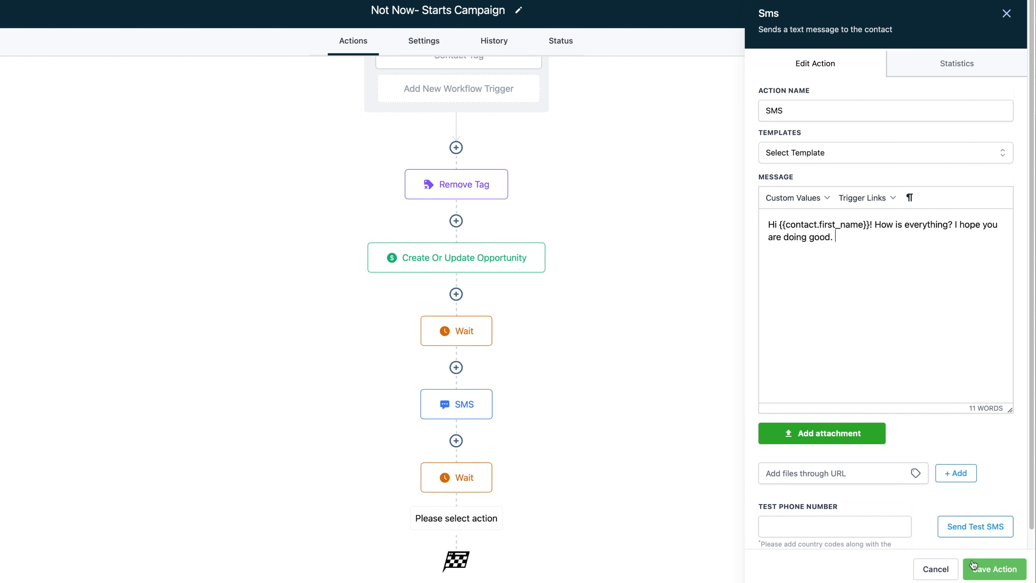
pyautogui.click(981, 569)
pyautogui.scroll(-3, 489, 465)
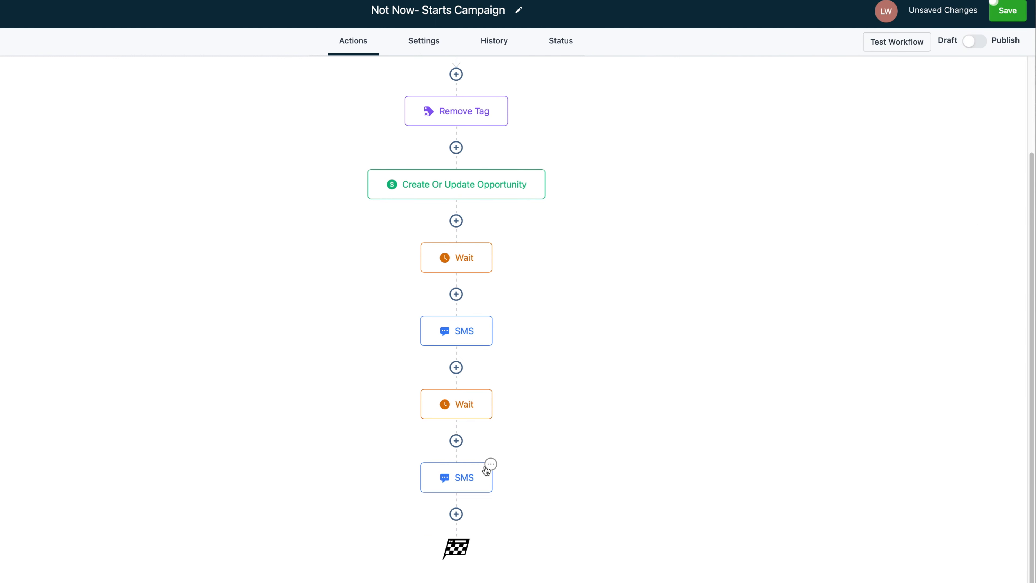
pyautogui.click(485, 394)
# Add a Wait step measured in days after the second SMS and save it
pyautogui.click(457, 513)
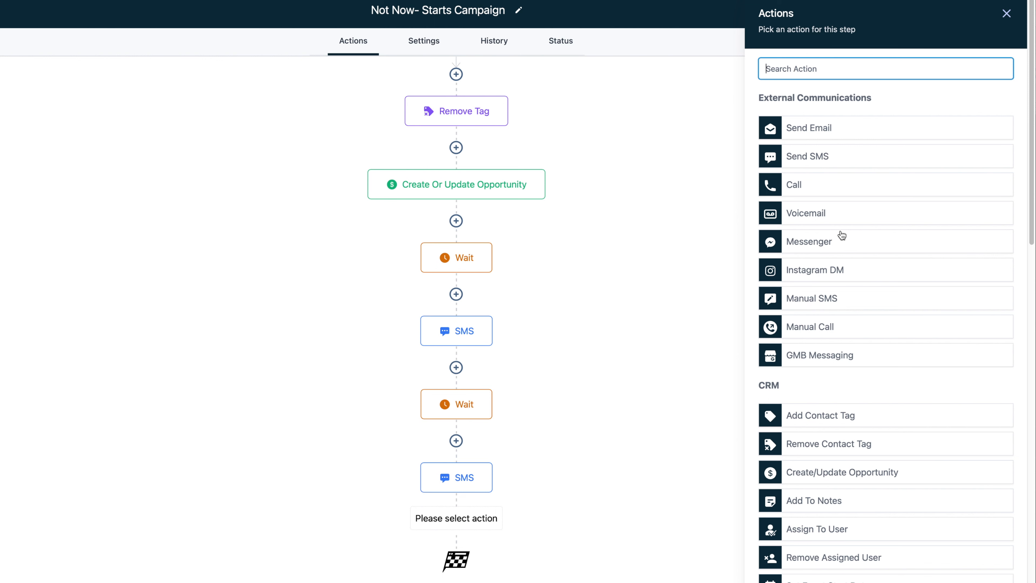
pyautogui.write('wait')
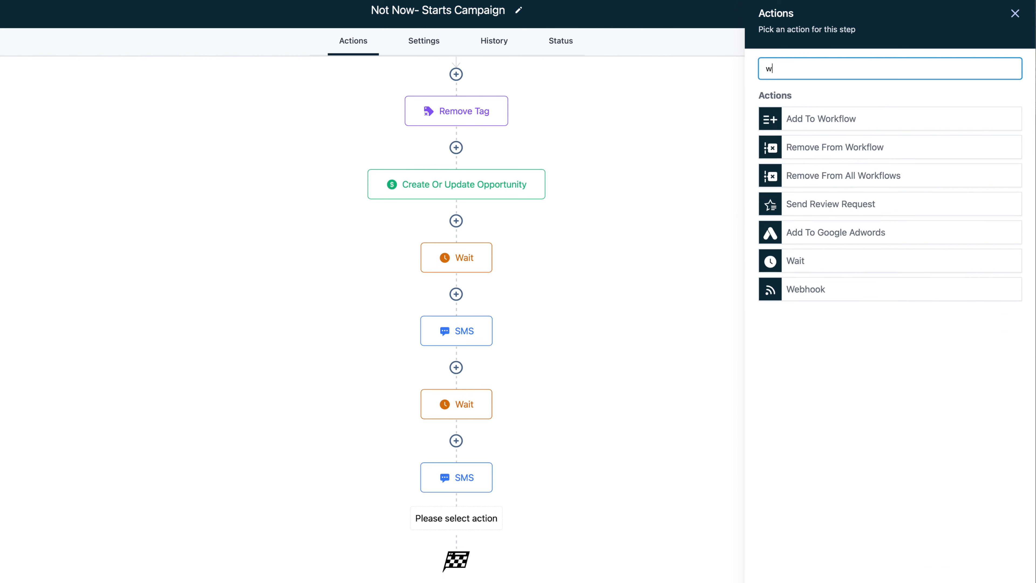
pyautogui.click(822, 122)
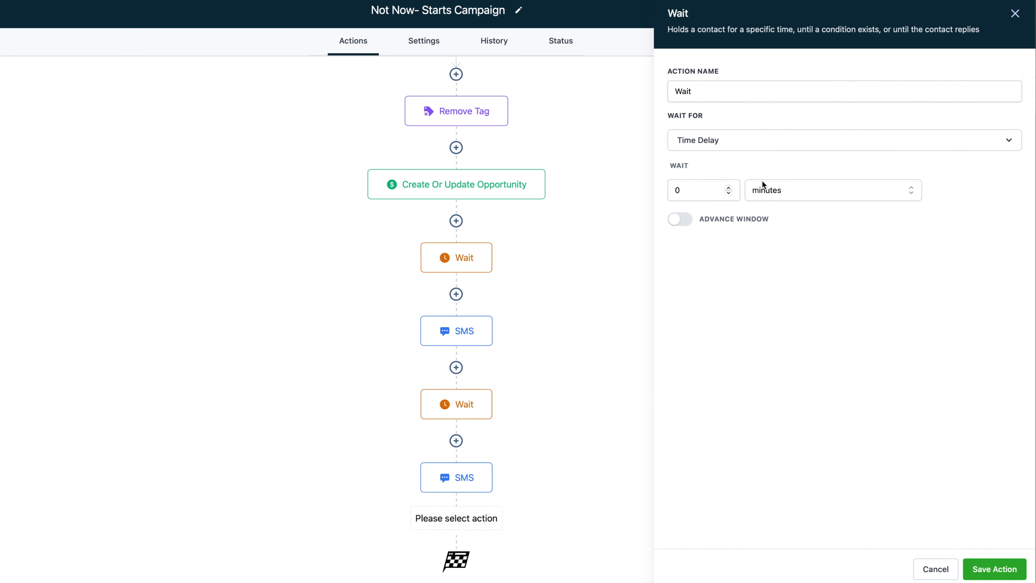
pyautogui.click(724, 194)
pyautogui.click(761, 194)
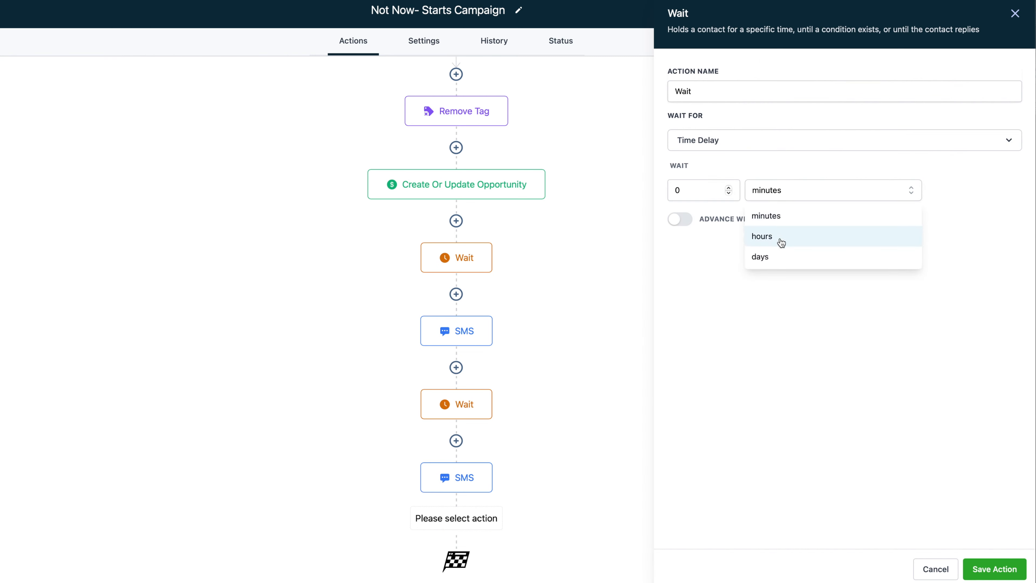
pyautogui.click(781, 261)
pyautogui.click(697, 195)
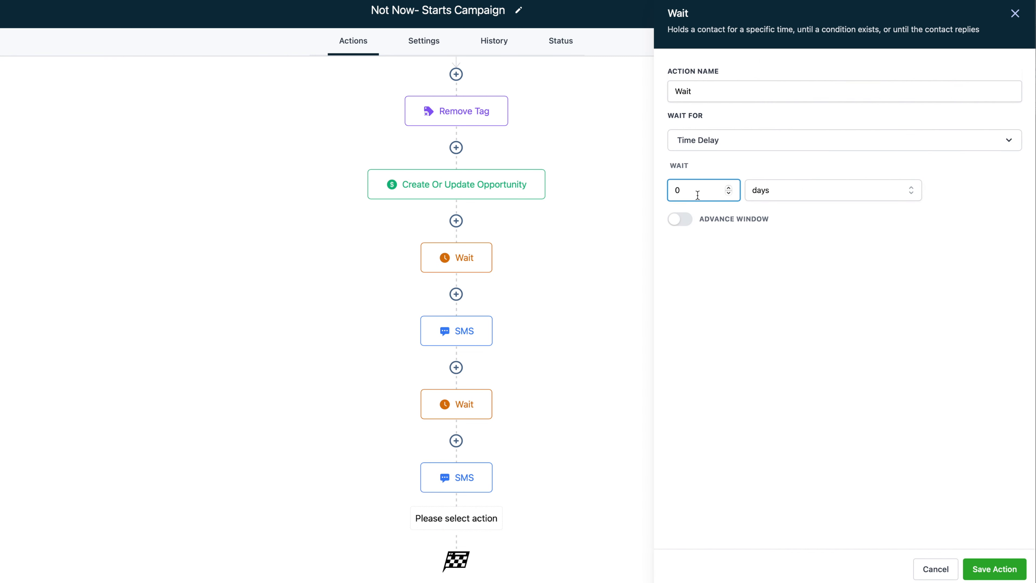
pyautogui.write('29')
pyautogui.click(992, 571)
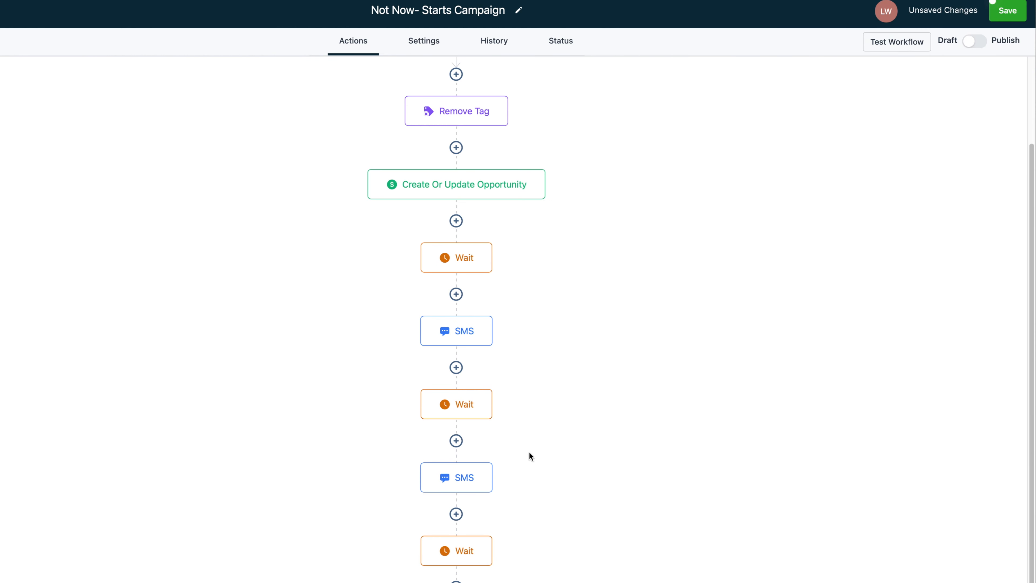
pyautogui.scroll(-2, 481, 508)
# Enable the final wait's Advance Window, resuming between 10:30 AM and 7:00 PM, and save
pyautogui.click(465, 487)
pyautogui.click(690, 219)
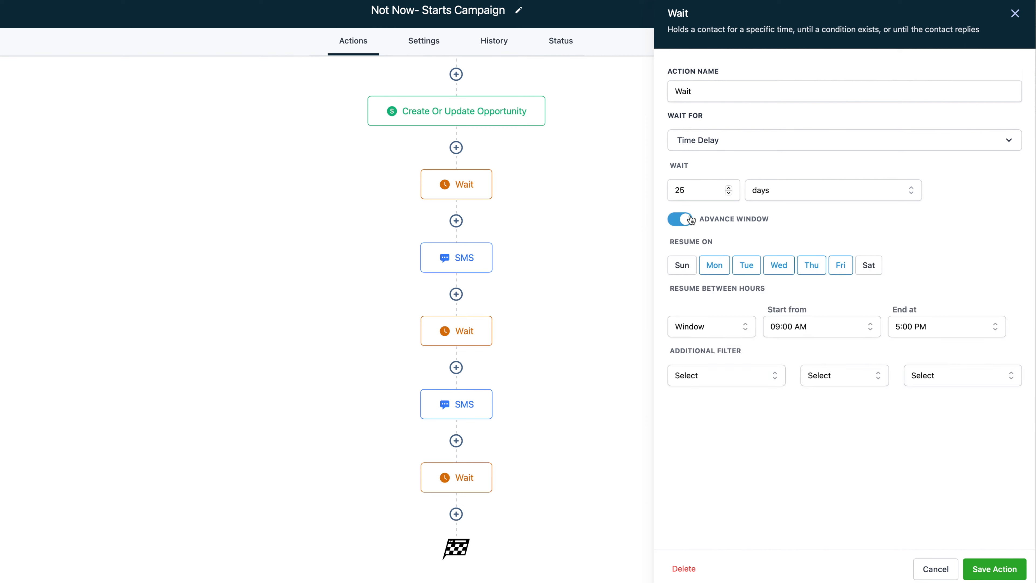
pyautogui.click(803, 323)
pyautogui.scroll(-3, 818, 402)
pyautogui.scroll(3, 818, 402)
pyautogui.scroll(-5, 823, 406)
pyautogui.scroll(-15, 825, 411)
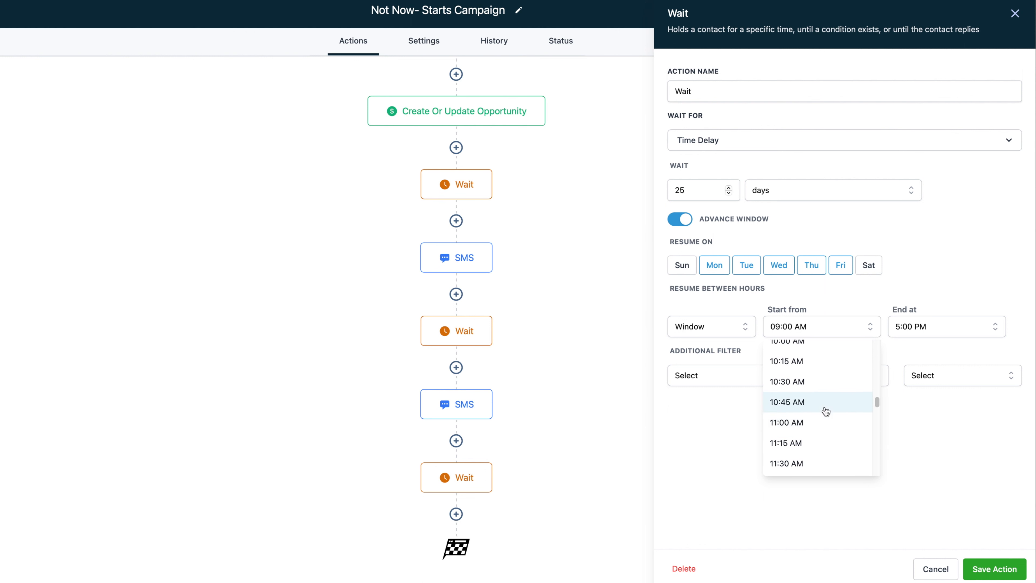
pyautogui.click(818, 382)
pyautogui.click(910, 325)
pyautogui.scroll(-15, 927, 385)
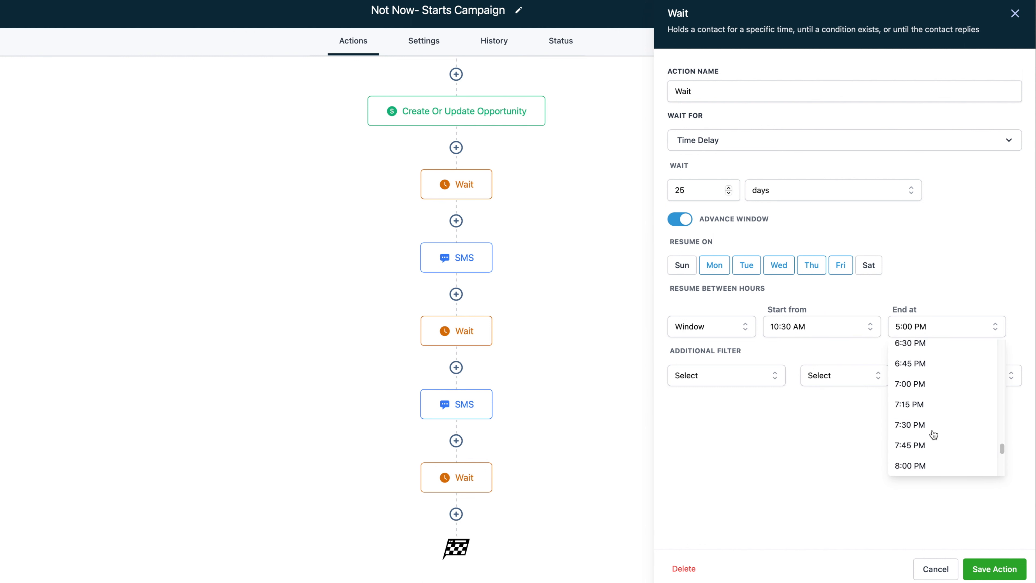
pyautogui.click(926, 384)
pyautogui.click(992, 567)
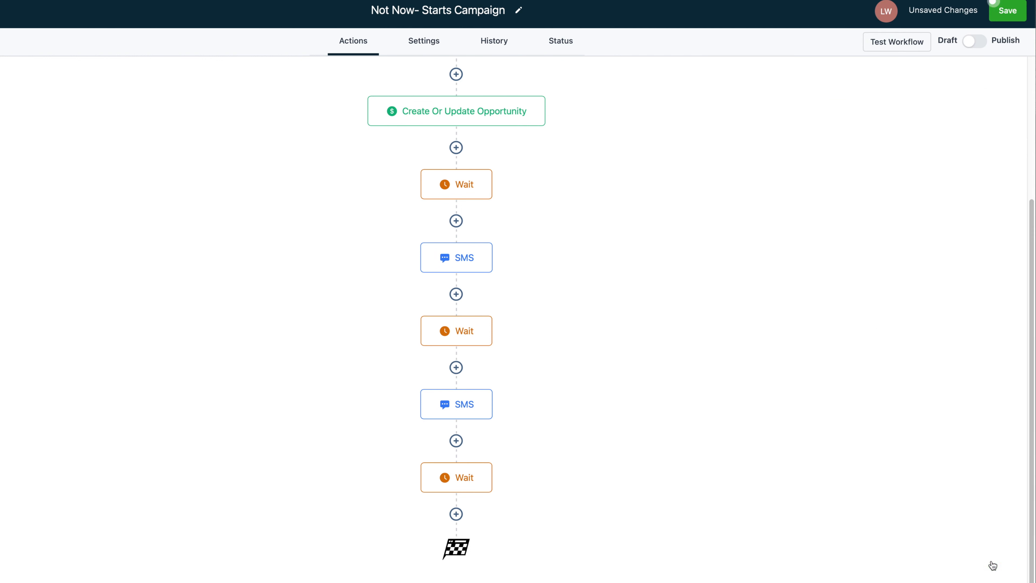
# Check each wait and SMS step in turn, including the final weekday 10:30 AM–7:00 PM wait
pyautogui.click(462, 196)
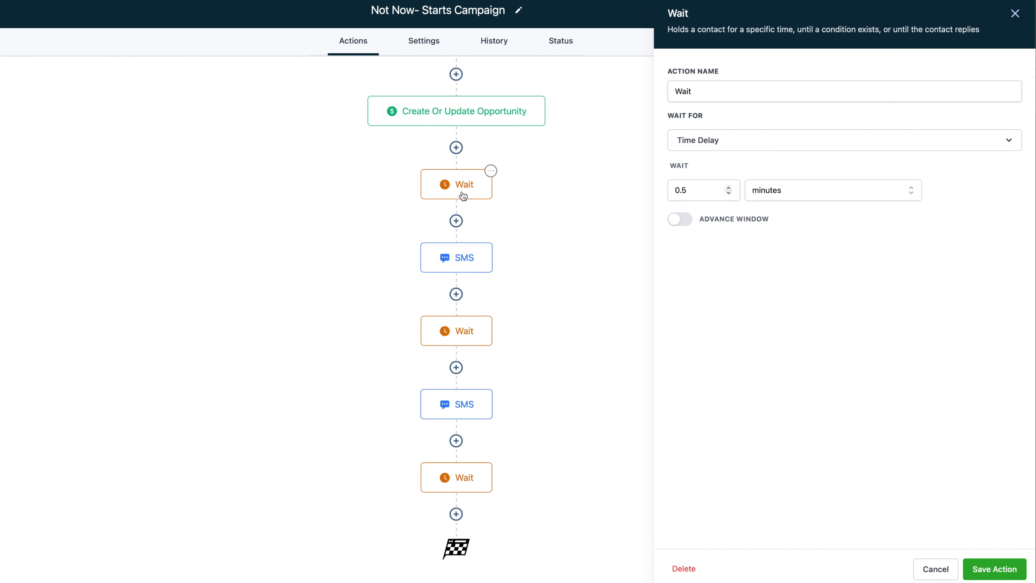
pyautogui.click(465, 258)
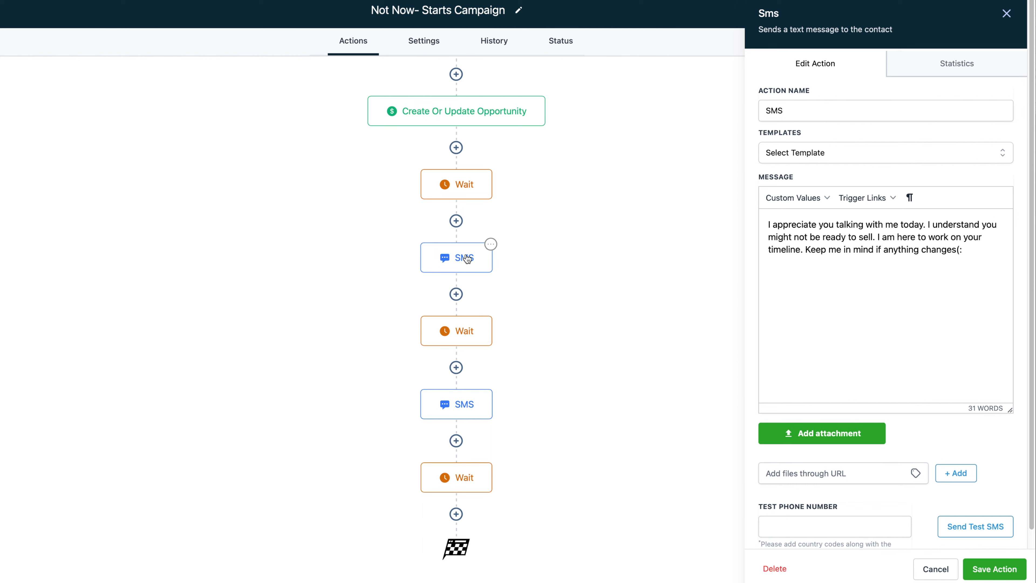
pyautogui.click(471, 329)
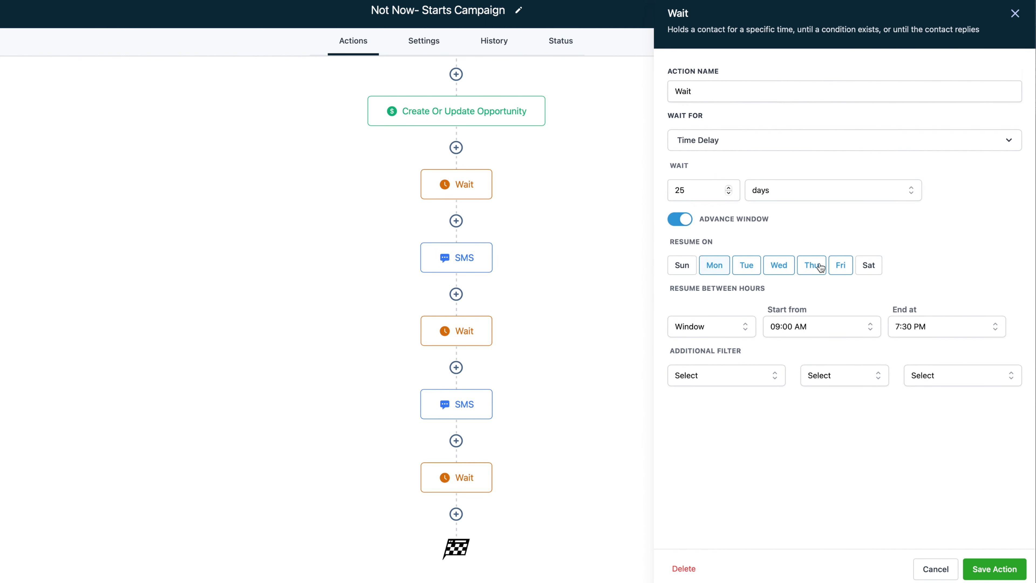
pyautogui.click(475, 483)
pyautogui.click(482, 417)
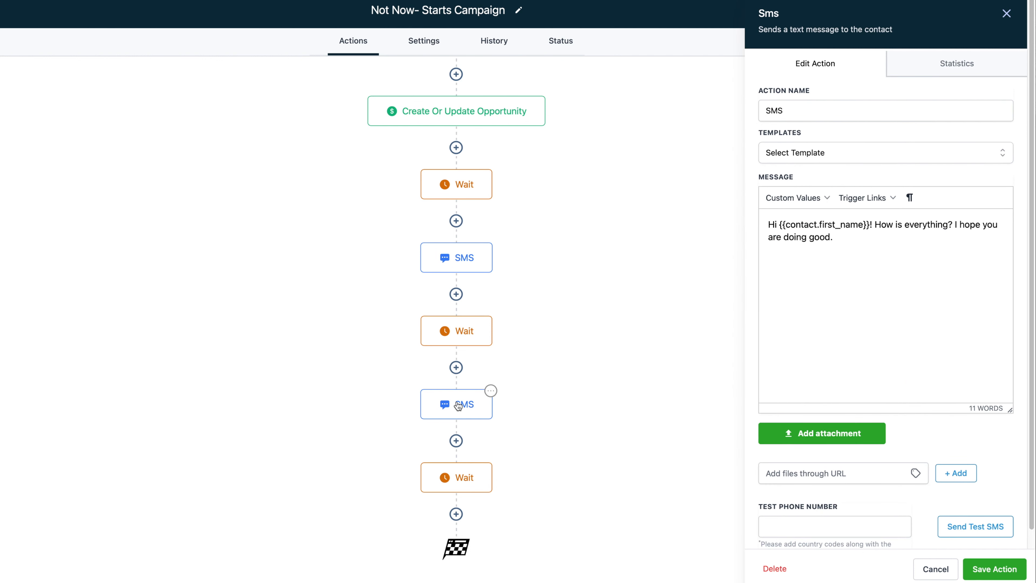
pyautogui.click(451, 481)
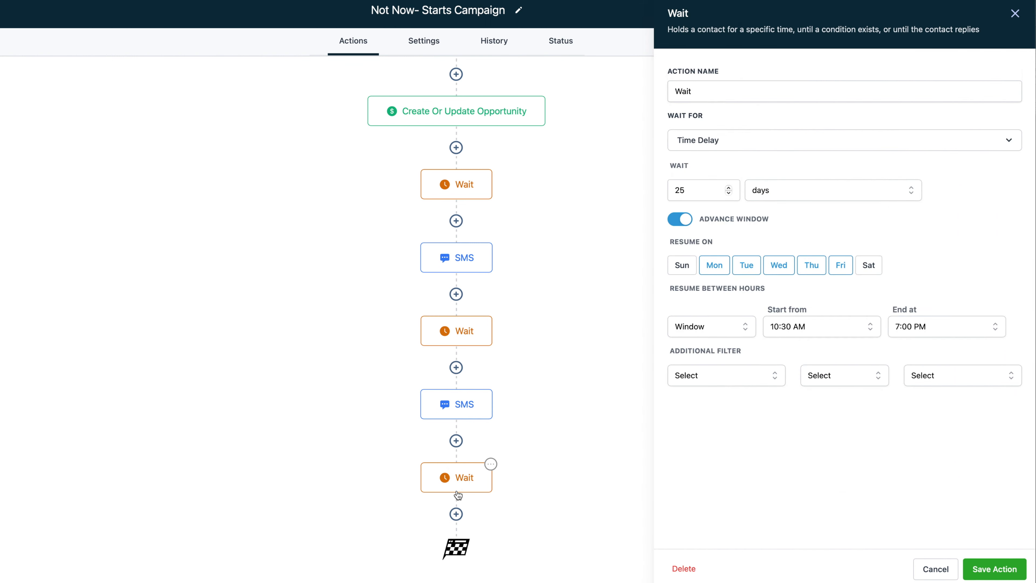
pyautogui.click(457, 514)
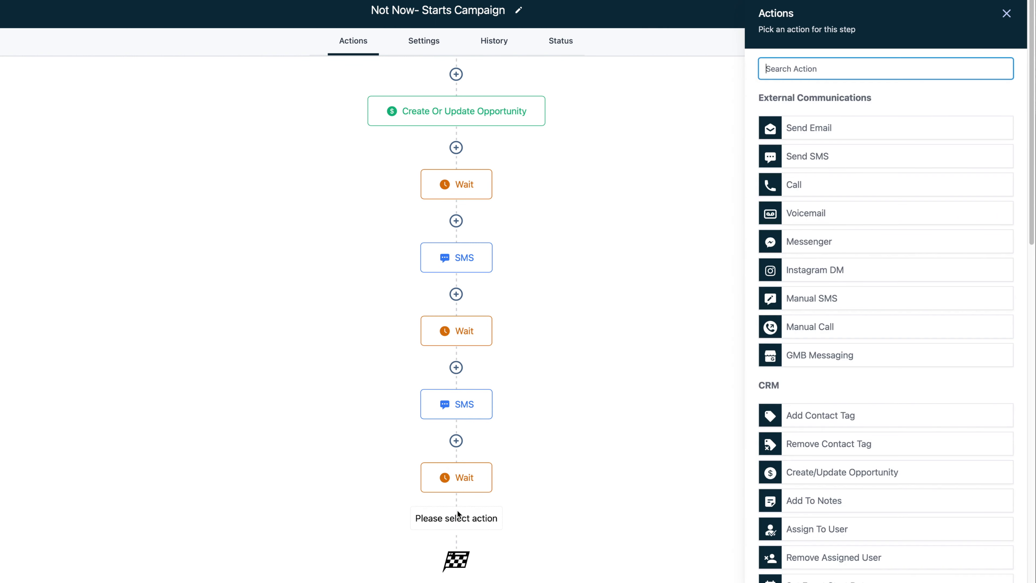
# Add an SMS asking if the contact is still considering the buy out deal for {{contact.address1}}?
pyautogui.click(826, 162)
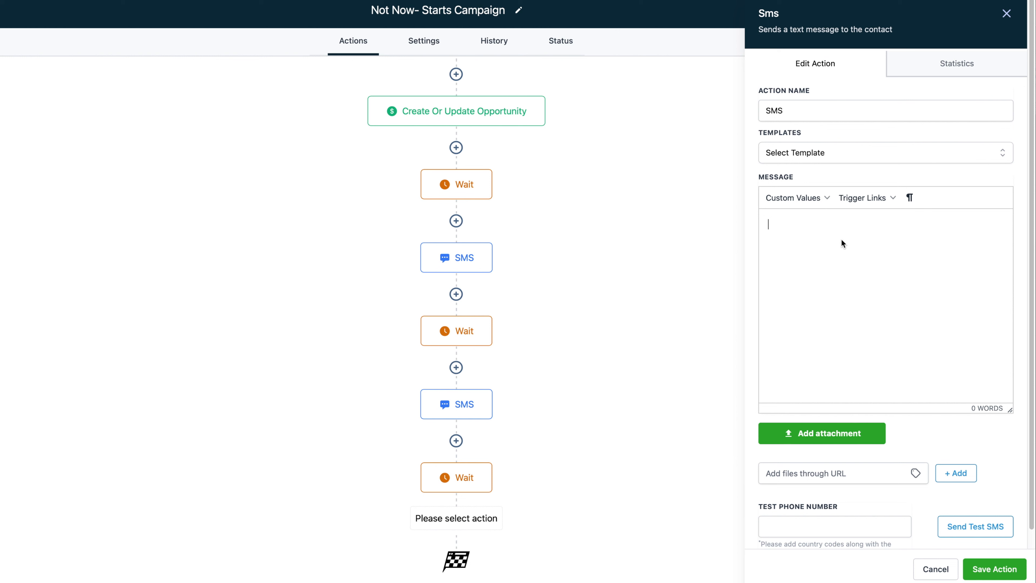
pyautogui.write('Hey.')
pyautogui.write(' Jua')
pyautogui.write('t circling back he')
pyautogui.write('re. I wanted to see')
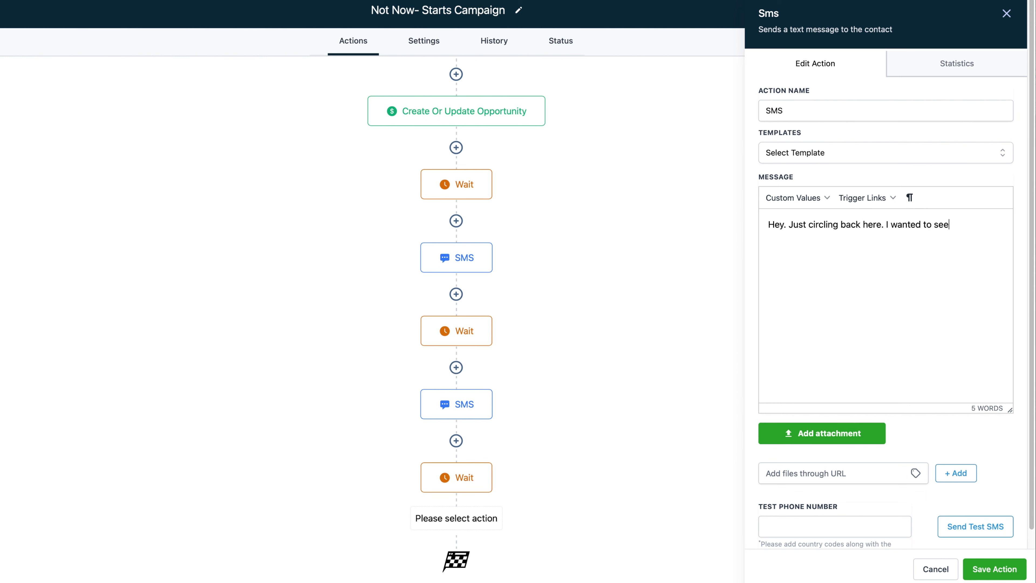
pyautogui.write(' if you are still ')
pyautogui.write('c')
pyautogui.write('consdi')
pyautogui.write('idering our buy')
pyautogui.write(' out deal for')
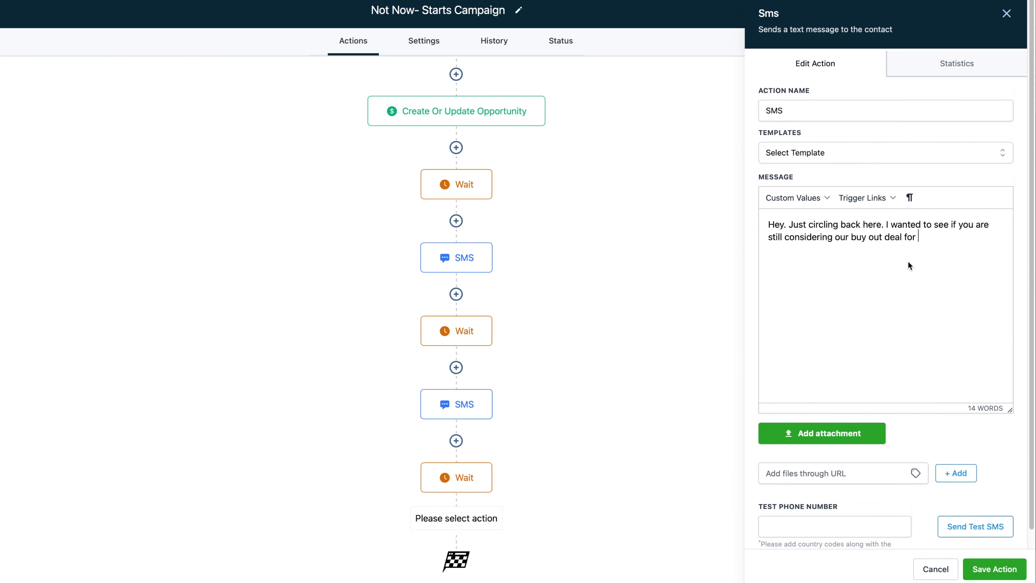
pyautogui.click(824, 199)
pyautogui.moveTo(824, 220)
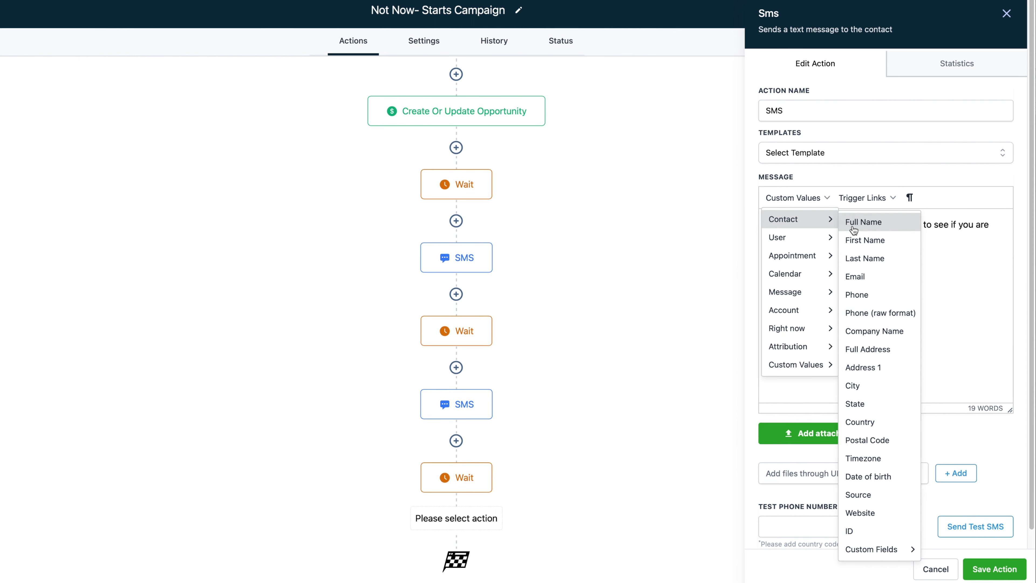
pyautogui.click(877, 366)
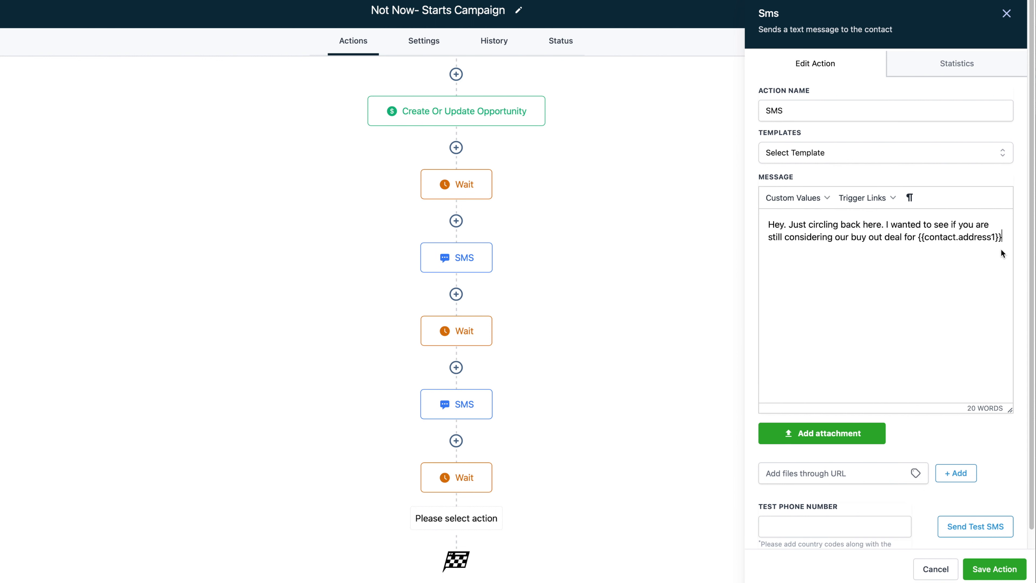
pyautogui.write('?')
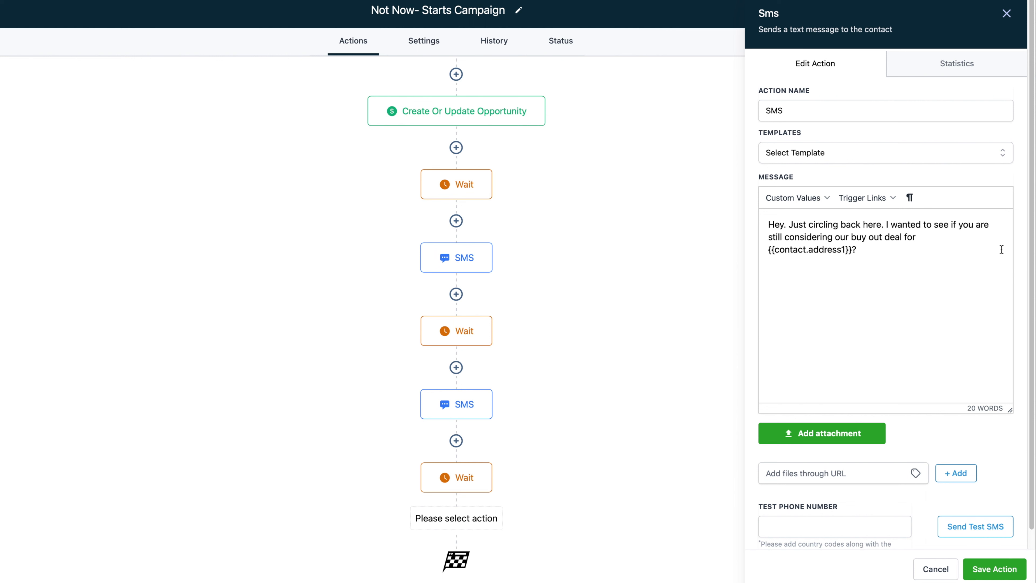
pyautogui.click(993, 569)
pyautogui.scroll(5, 489, 442)
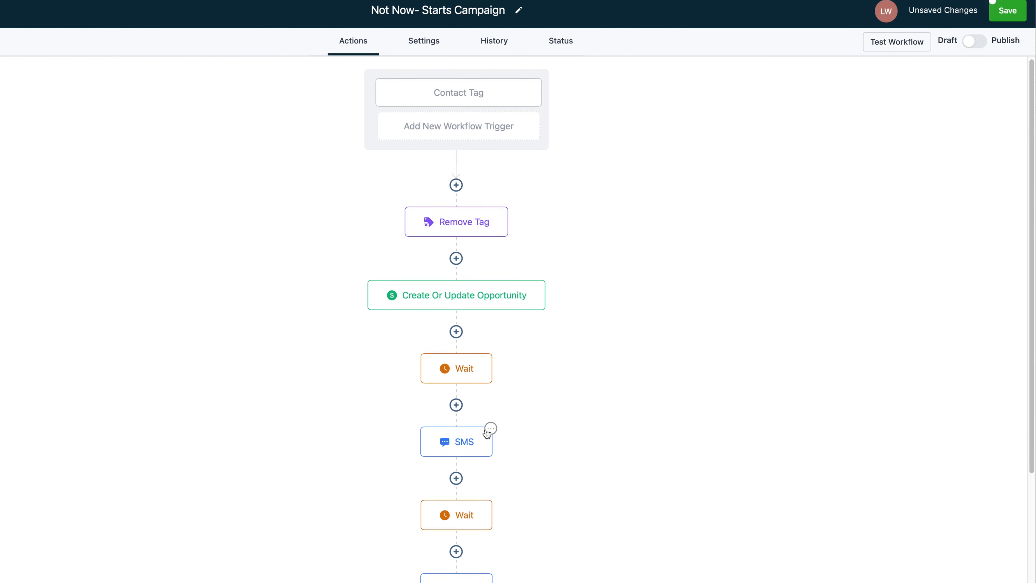
# Inspect the Contact Tag trigger, Remove Tag, opportunity, first wait and first SMS settings
pyautogui.scroll(-6, 485, 442)
pyautogui.scroll(6, 492, 256)
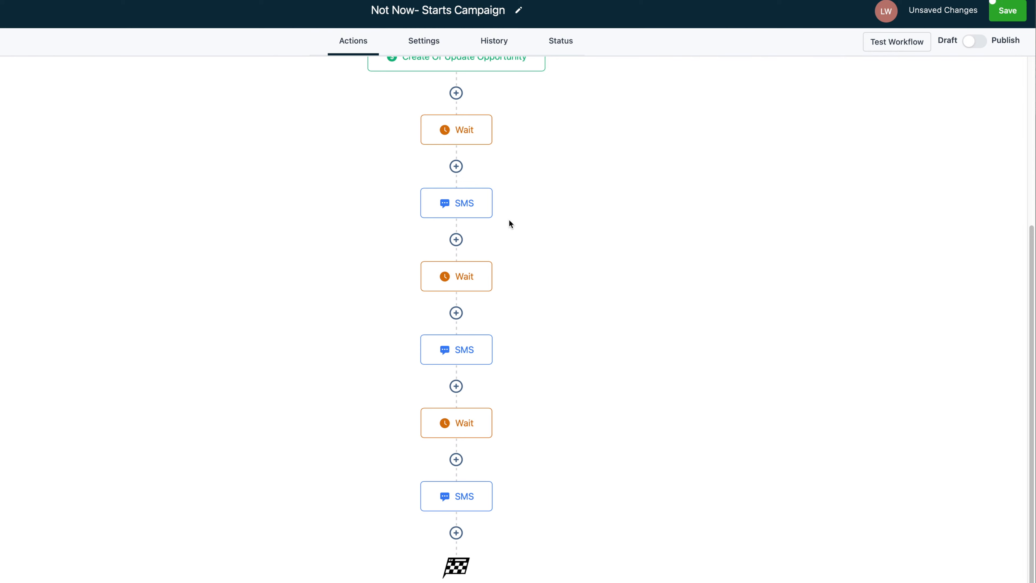
pyautogui.scroll(-2, 494, 107)
pyautogui.scroll(2, 485, 163)
pyautogui.click(477, 94)
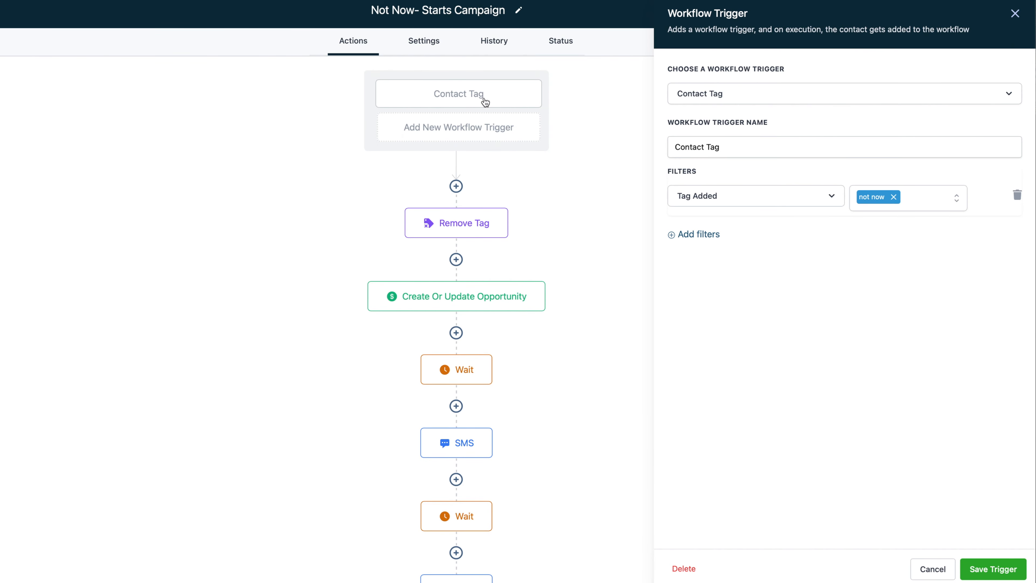
pyautogui.click(473, 227)
pyautogui.click(475, 304)
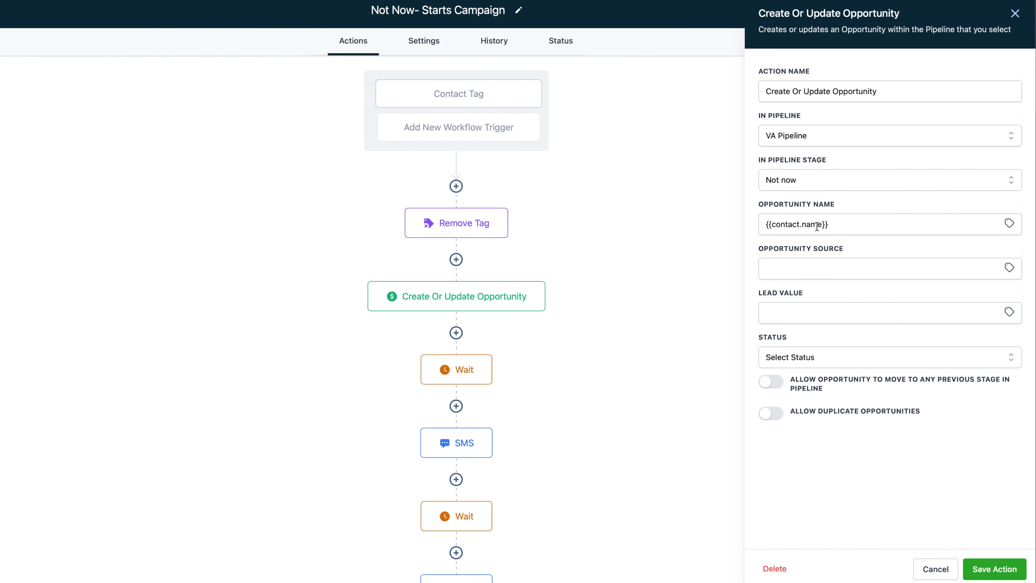
pyautogui.click(473, 380)
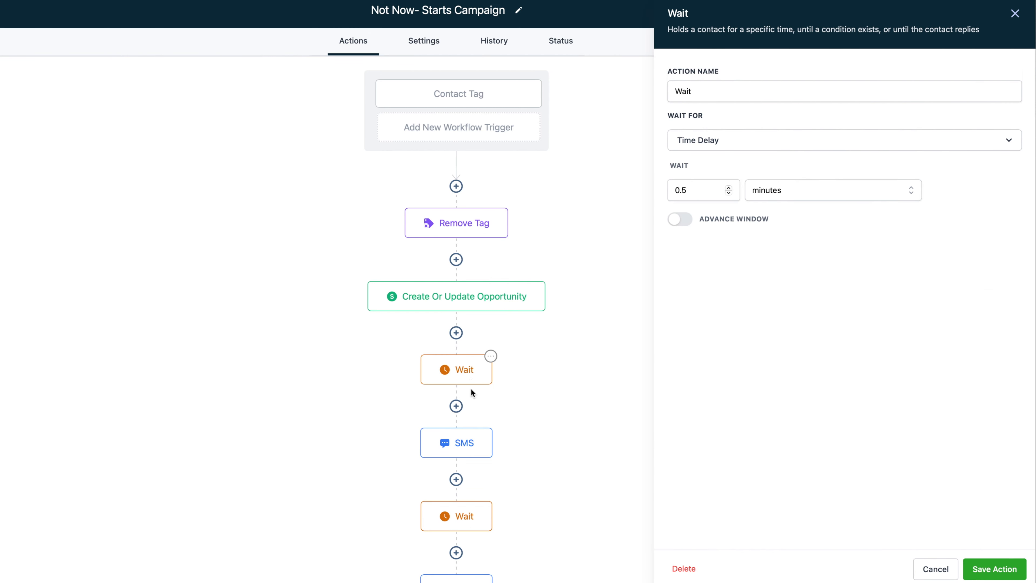
pyautogui.click(468, 450)
# Inspect the remaining wait and SMS steps, ending on the buy out deal message
pyautogui.scroll(-3, 468, 451)
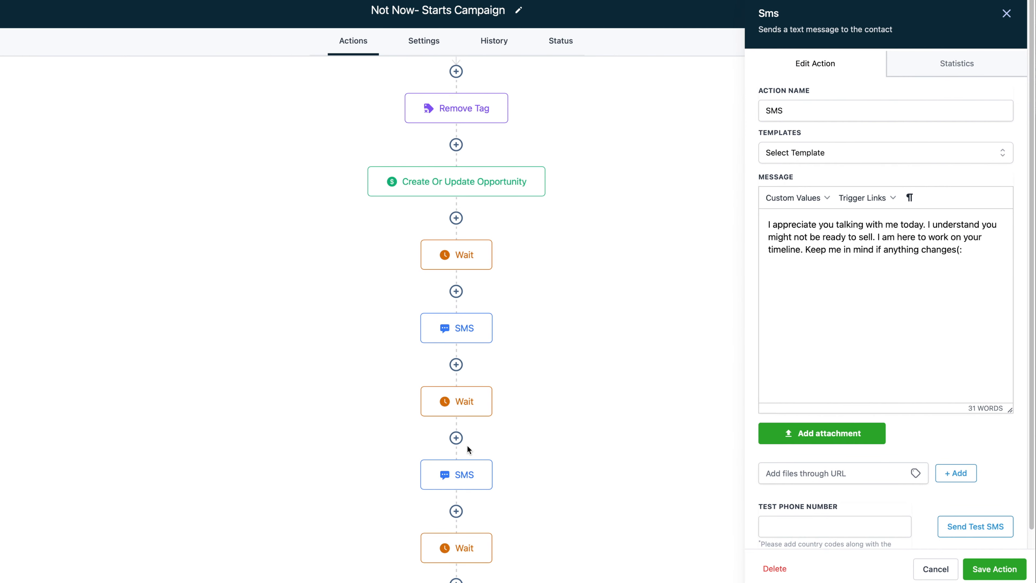
pyautogui.click(468, 266)
pyautogui.click(453, 325)
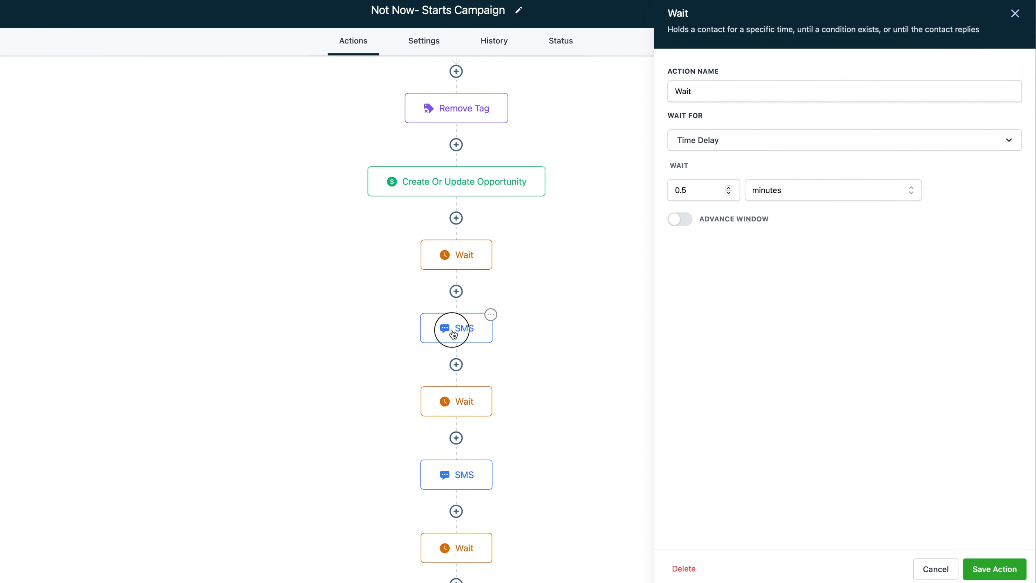
pyautogui.click(470, 402)
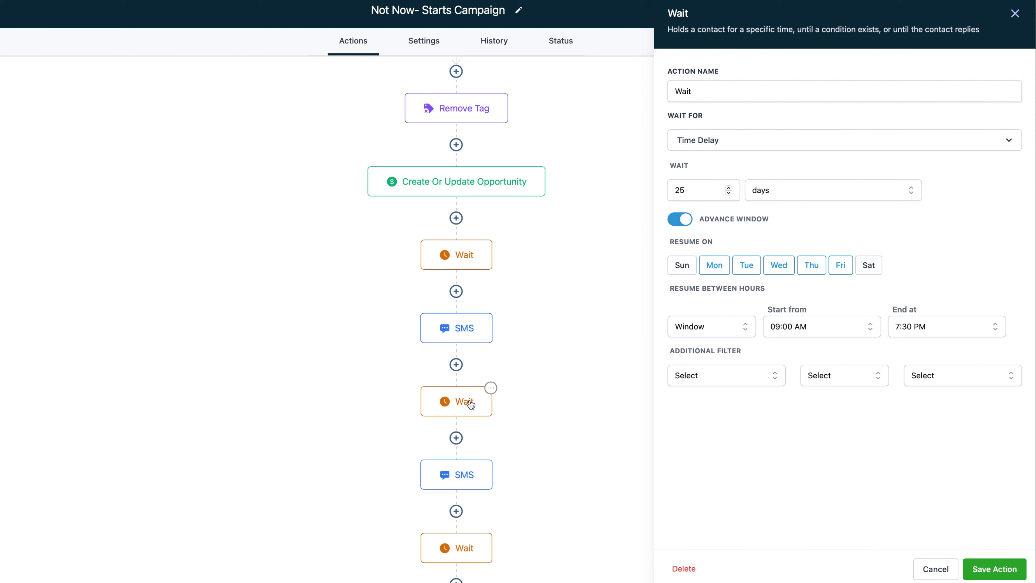
pyautogui.click(472, 473)
pyautogui.scroll(-3, 469, 477)
pyautogui.click(471, 447)
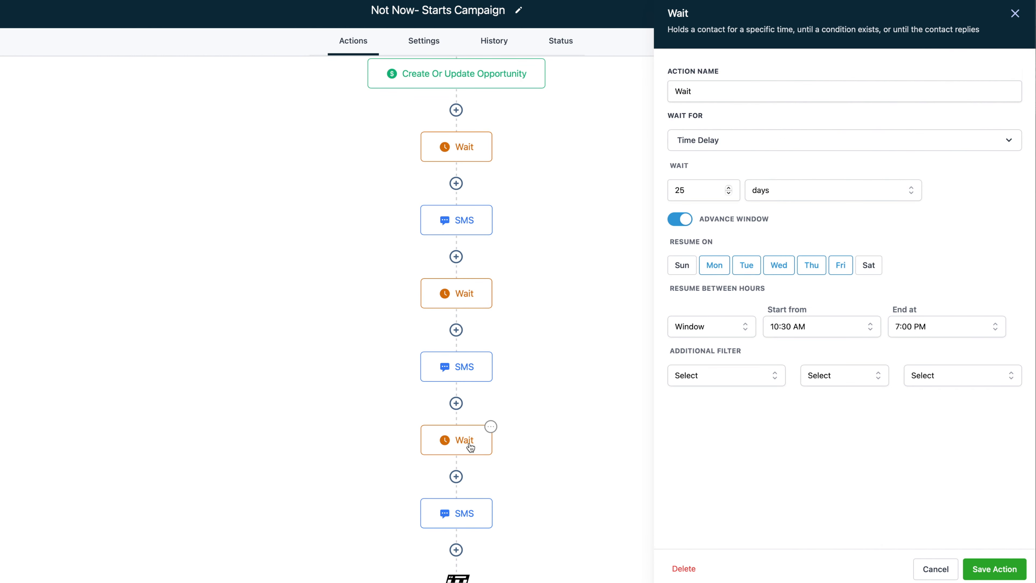
pyautogui.click(465, 513)
pyautogui.scroll(-1, 461, 518)
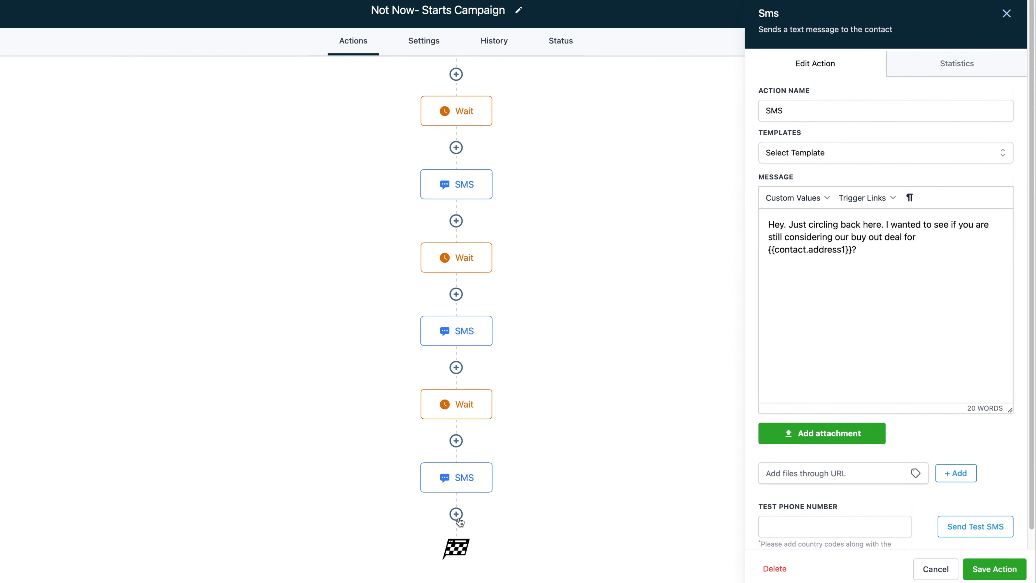
pyautogui.click(456, 516)
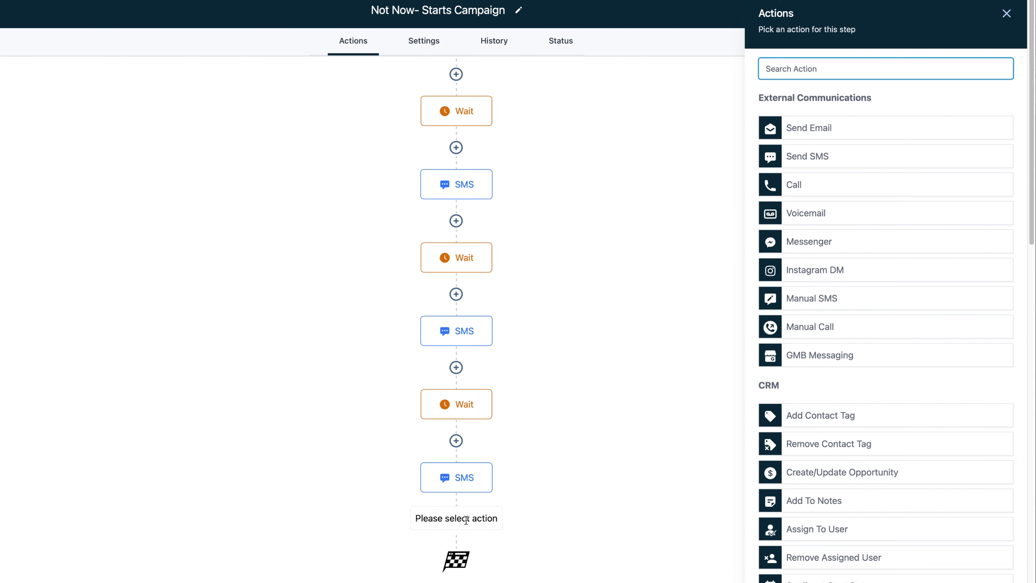
# Try a Call action and discard it, then add and save a Manual Call step
pyautogui.click(804, 191)
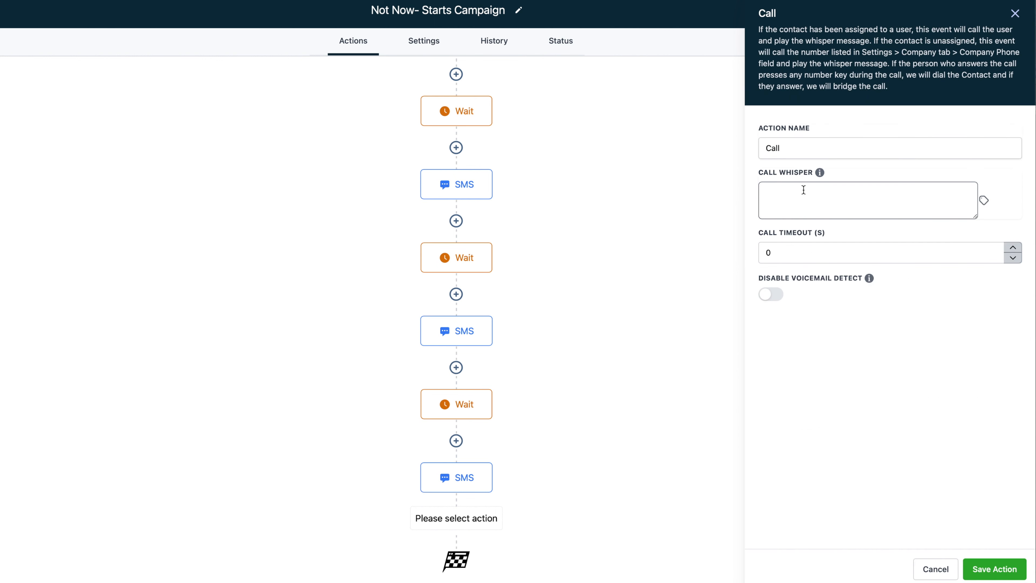
pyautogui.click(1015, 13)
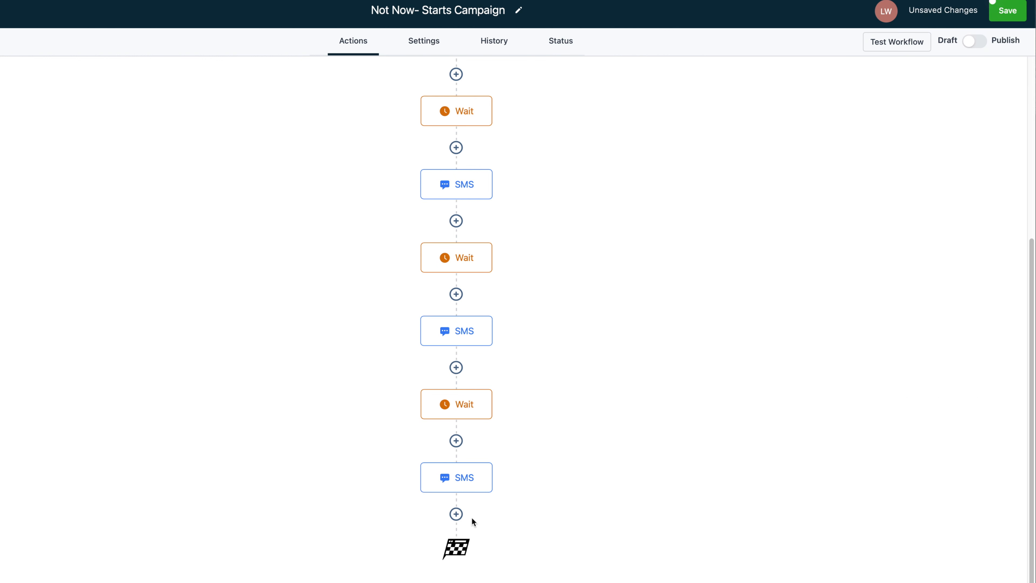
pyautogui.click(457, 514)
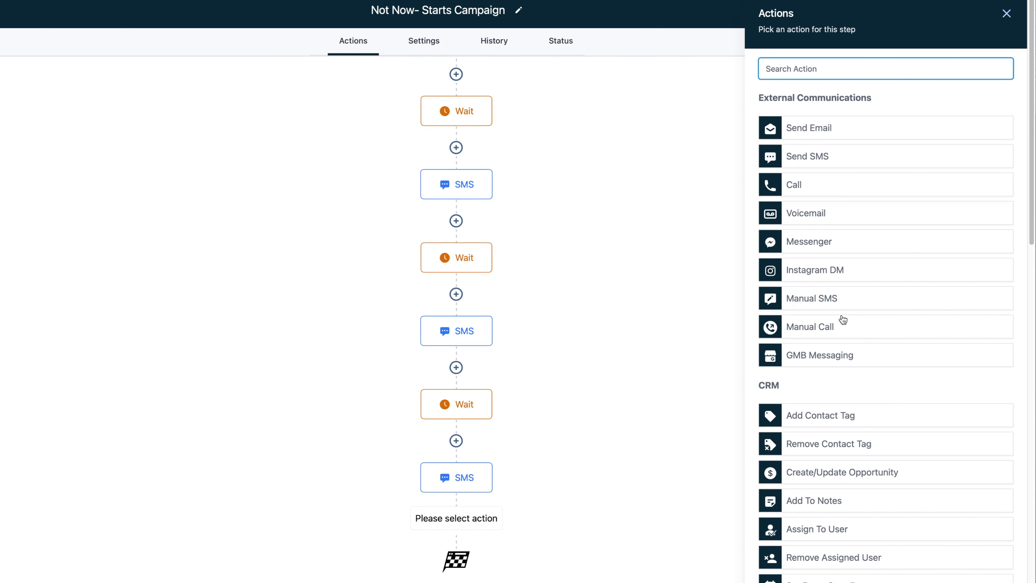
pyautogui.click(831, 328)
pyautogui.click(1005, 567)
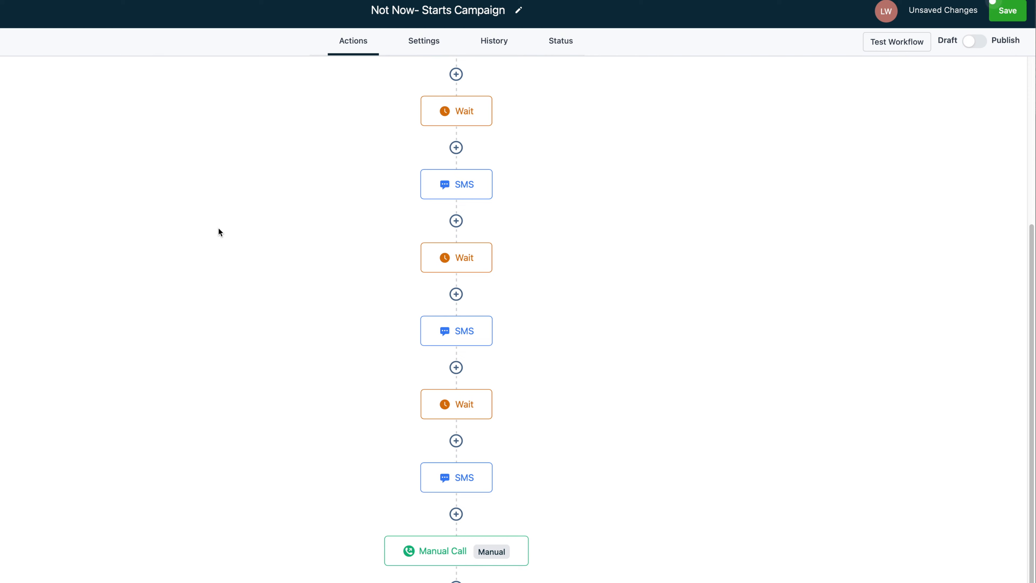
# Delete the Manual Call step so the workflow ends on the last SMS, then view Settings
pyautogui.scroll(-1, 452, 395)
pyautogui.scroll(-1, 453, 398)
pyautogui.scroll(2, 489, 429)
pyautogui.scroll(-2, 488, 429)
pyautogui.click(527, 464)
pyautogui.click(564, 566)
pyautogui.click(607, 505)
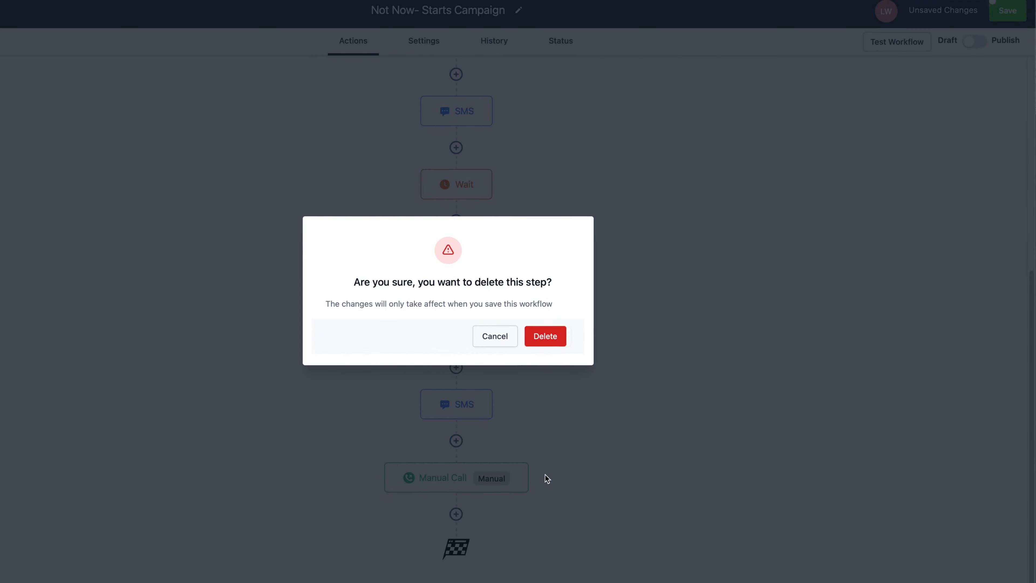
pyautogui.click(544, 337)
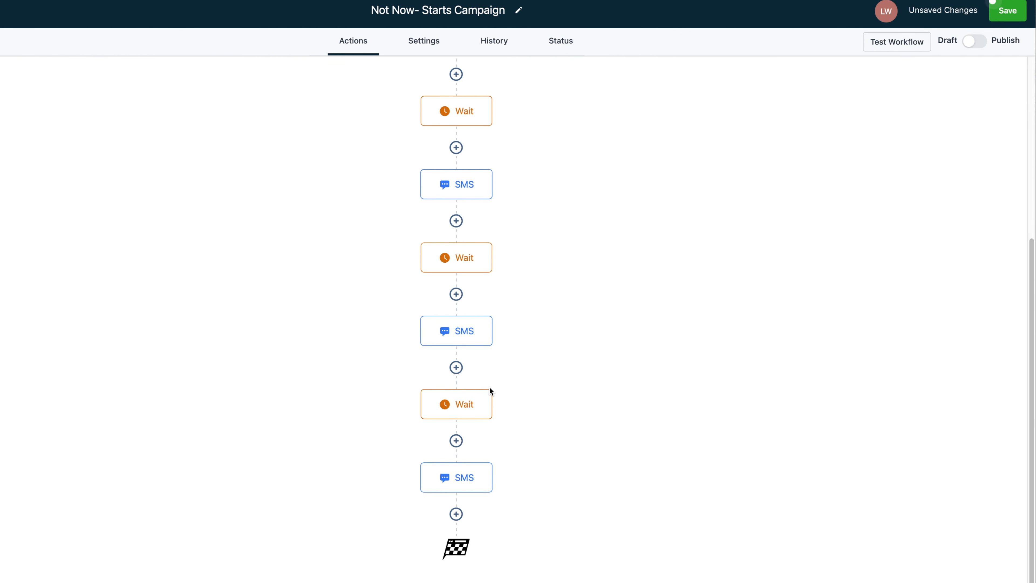
pyautogui.scroll(6, 489, 386)
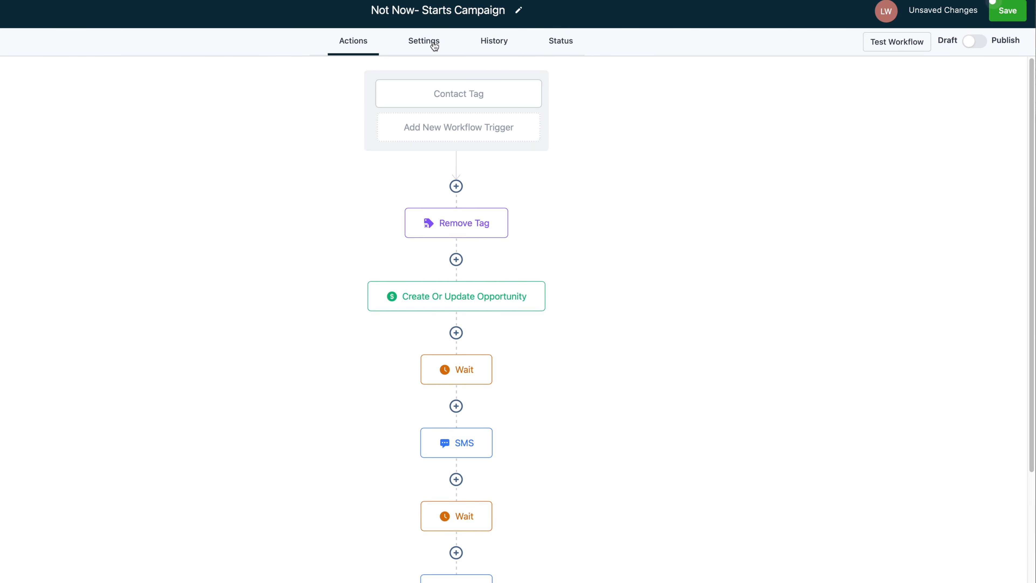
pyautogui.click(424, 44)
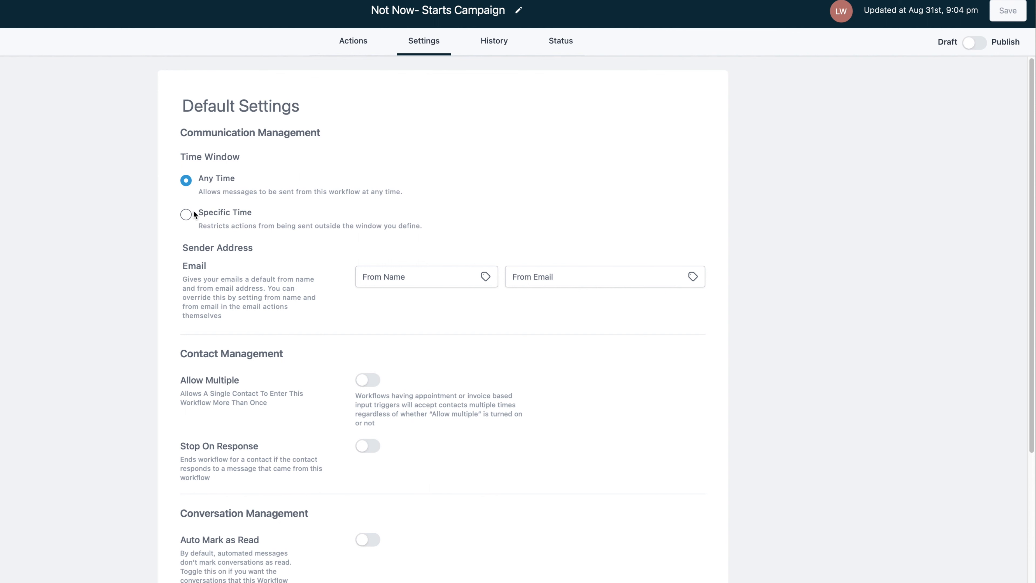
# Switch the workflow to a Specific Time window with Sunday and Saturday added to the included days
pyautogui.click(186, 213)
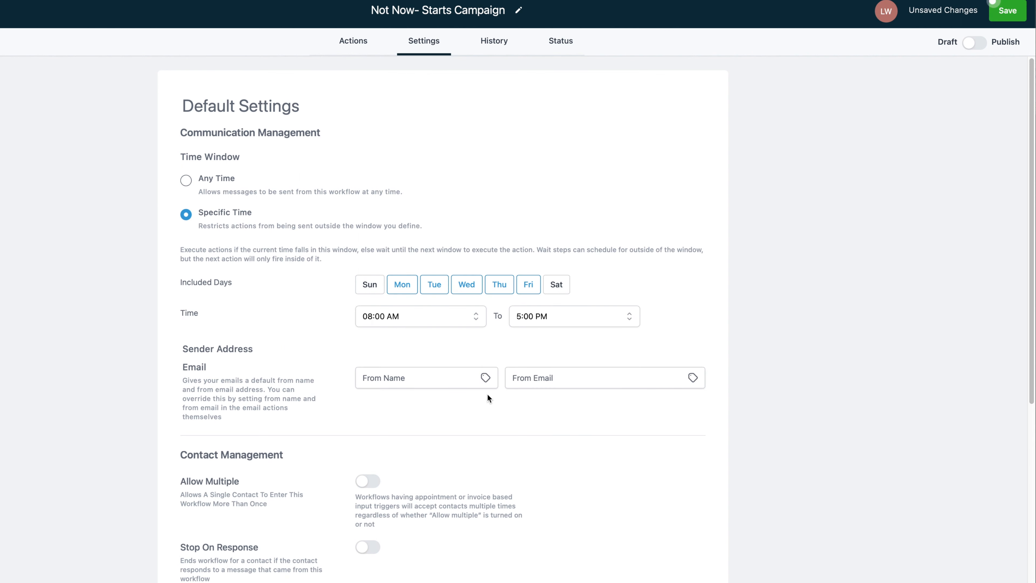
pyautogui.click(372, 284)
pyautogui.click(563, 292)
pyautogui.click(465, 318)
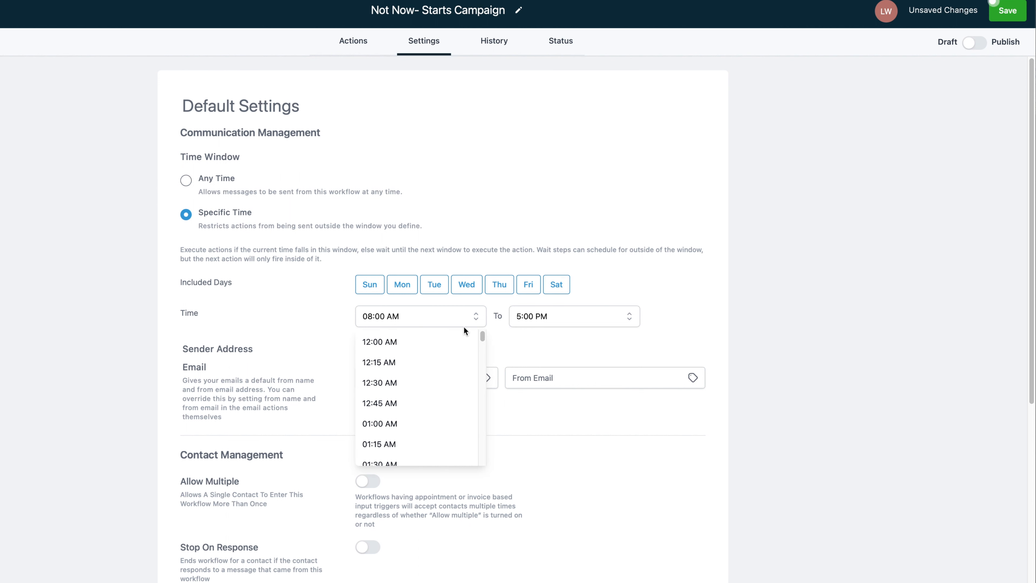
pyautogui.scroll(-8, 428, 352)
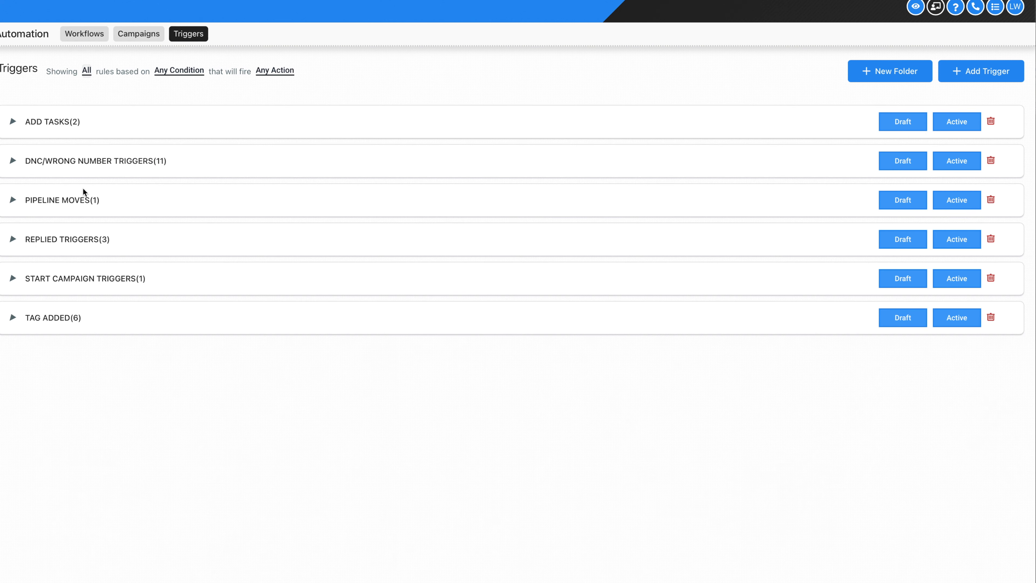
# Create a trigger rule named 'Not Now Pipeline Move' in the PIPELINE MOVES folder and save it
pyautogui.click(78, 204)
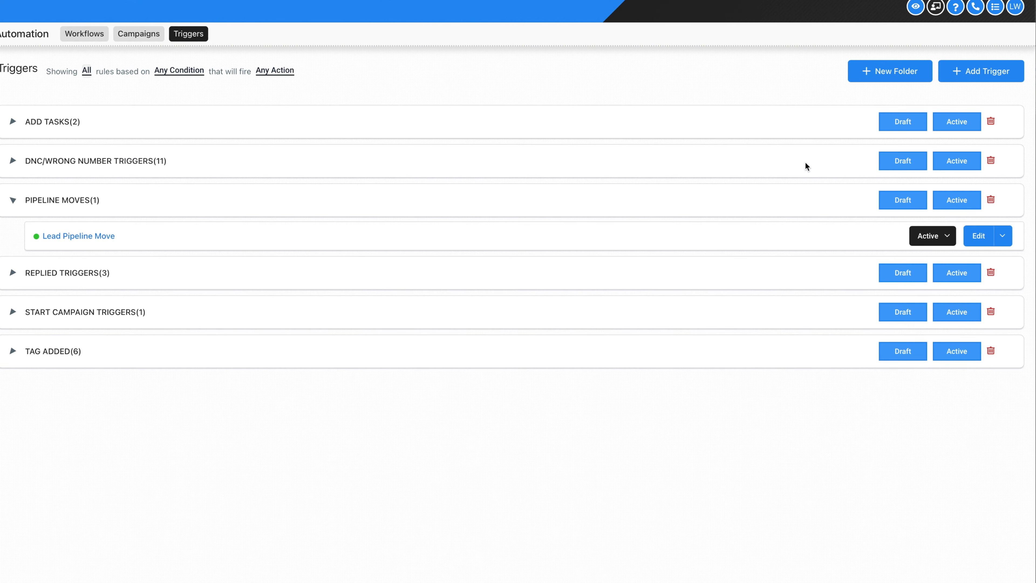
pyautogui.click(970, 79)
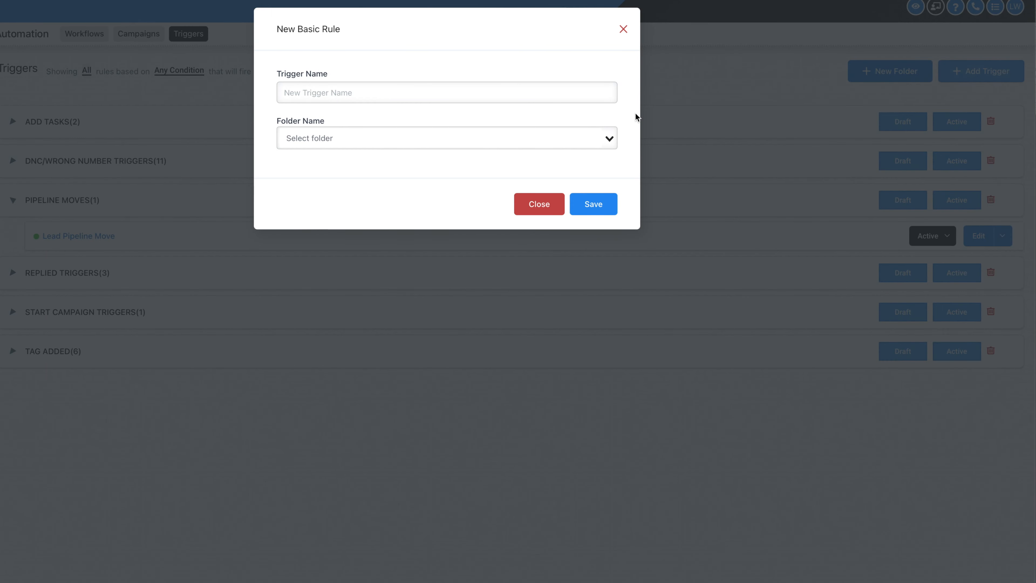
pyautogui.write('Not Now Pipeline Move')
pyautogui.click(609, 138)
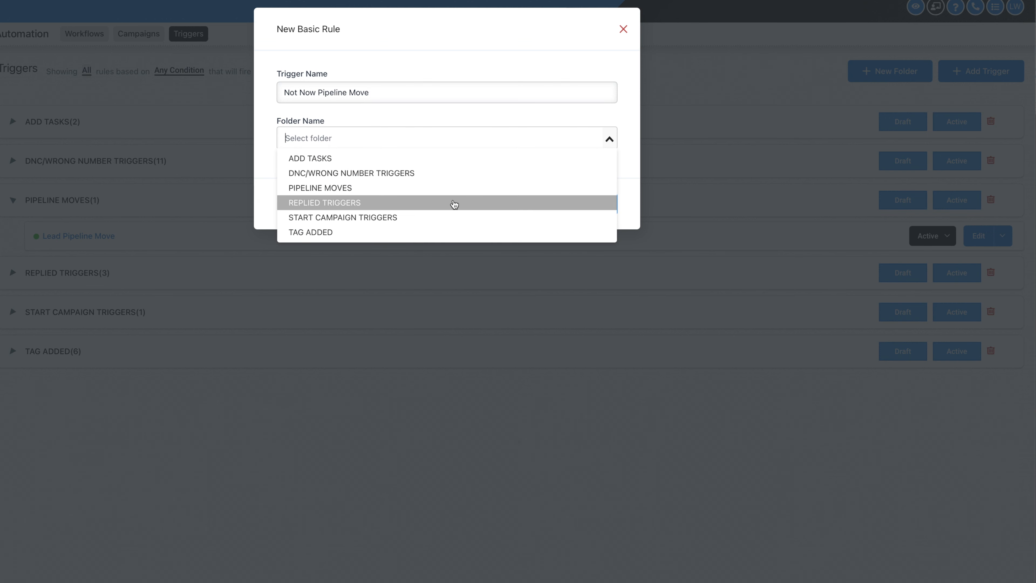
pyautogui.click(453, 188)
pyautogui.click(583, 207)
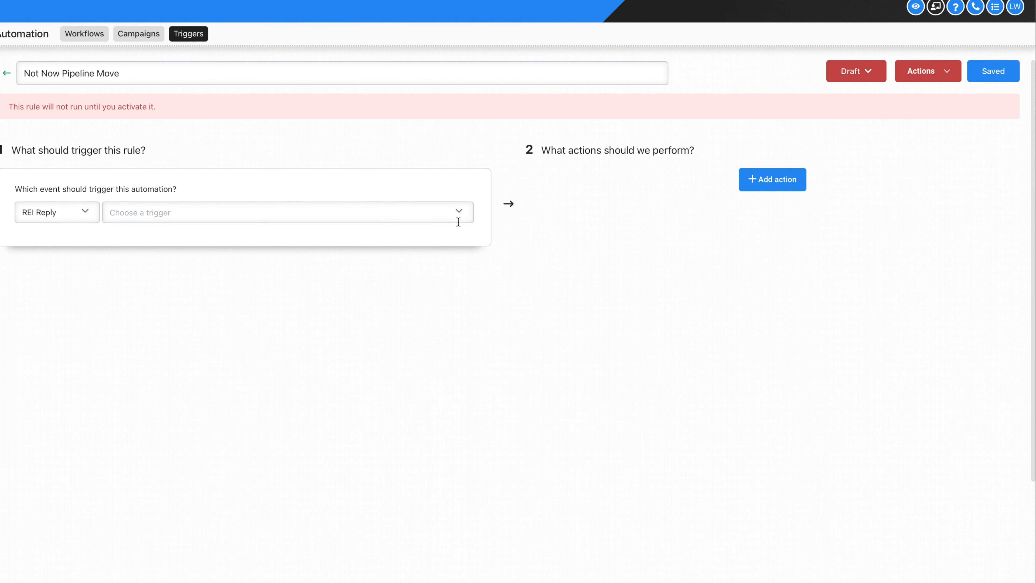
# Set Pipeline Stage Changed as the rule's trigger event
pyautogui.click(459, 221)
pyautogui.scroll(-2, 308, 317)
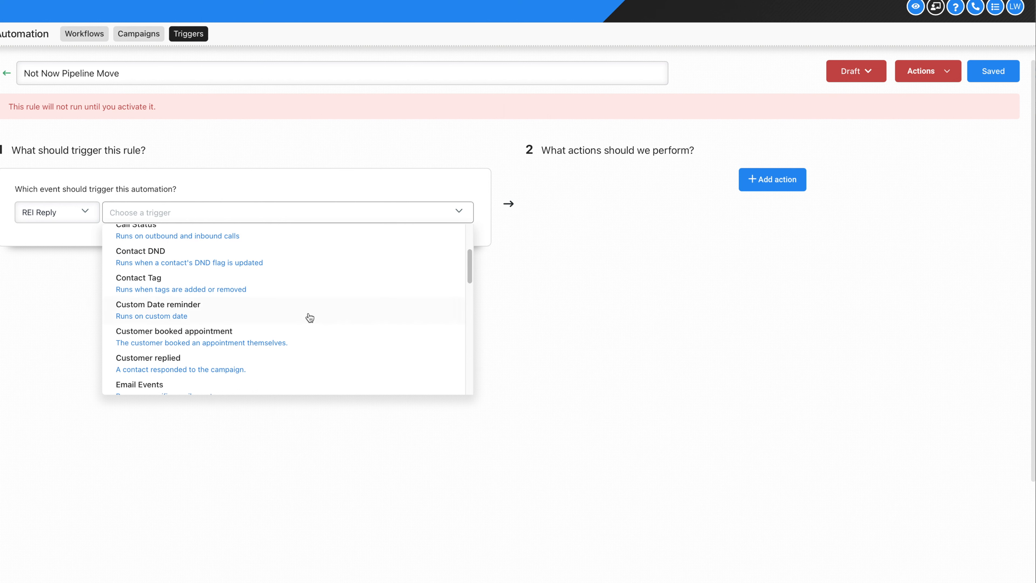
pyautogui.scroll(3, 301, 315)
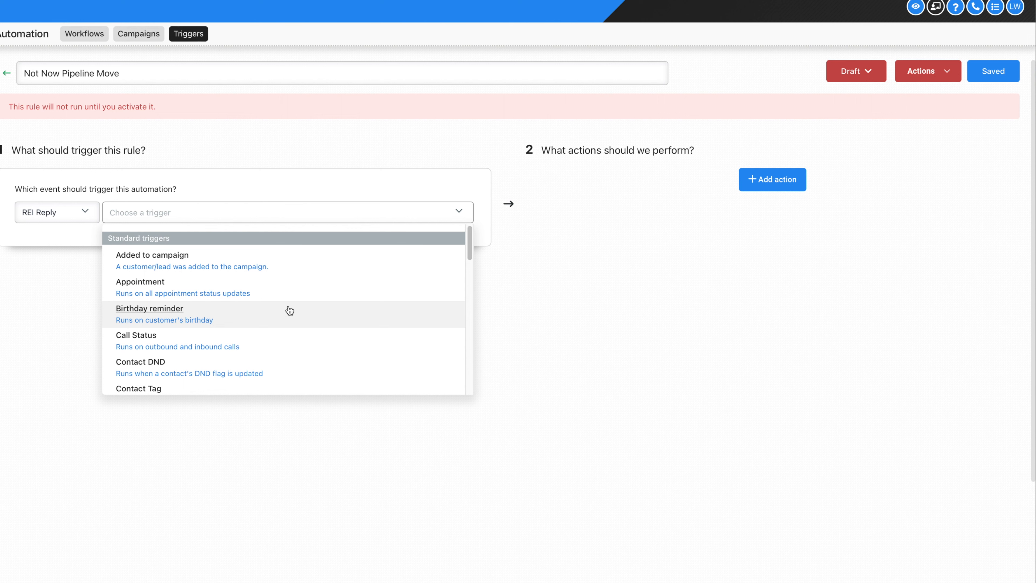
pyautogui.scroll(-3, 252, 329)
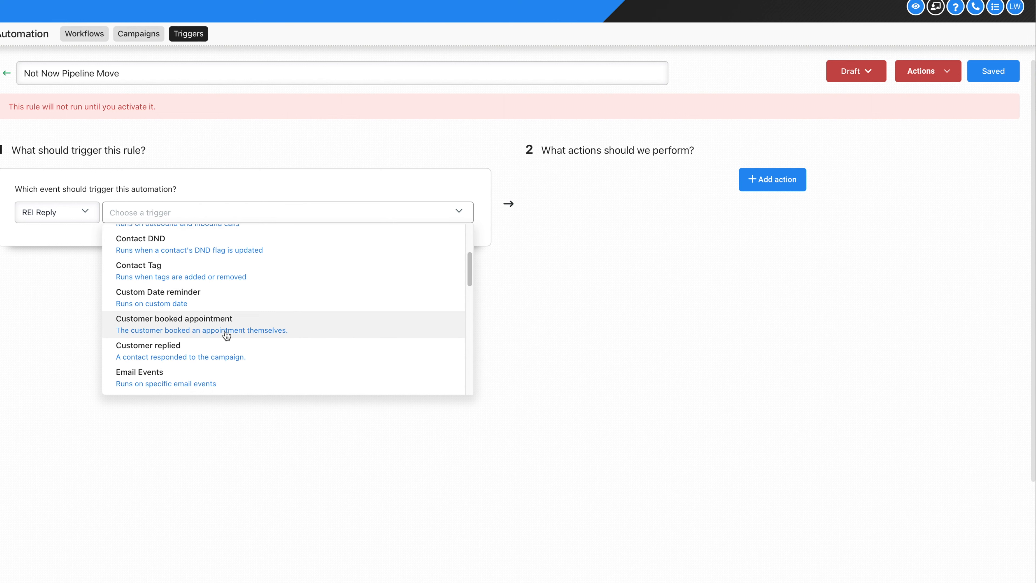
pyautogui.scroll(-3, 226, 335)
pyautogui.click(202, 366)
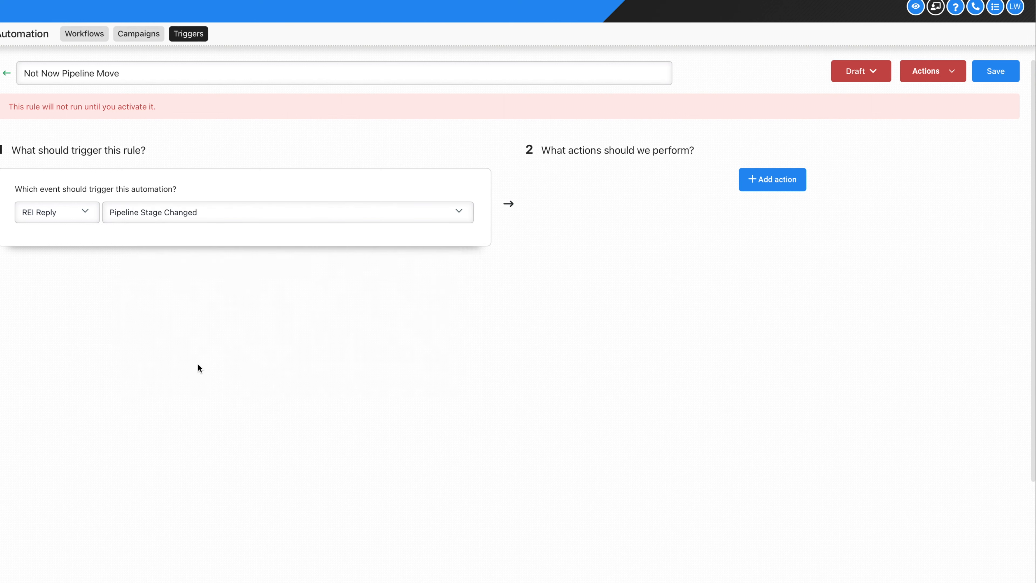
# Add filters limiting the trigger to the VA Pipeline and its Not now stage, then start an action
pyautogui.click(41, 242)
pyautogui.click(64, 264)
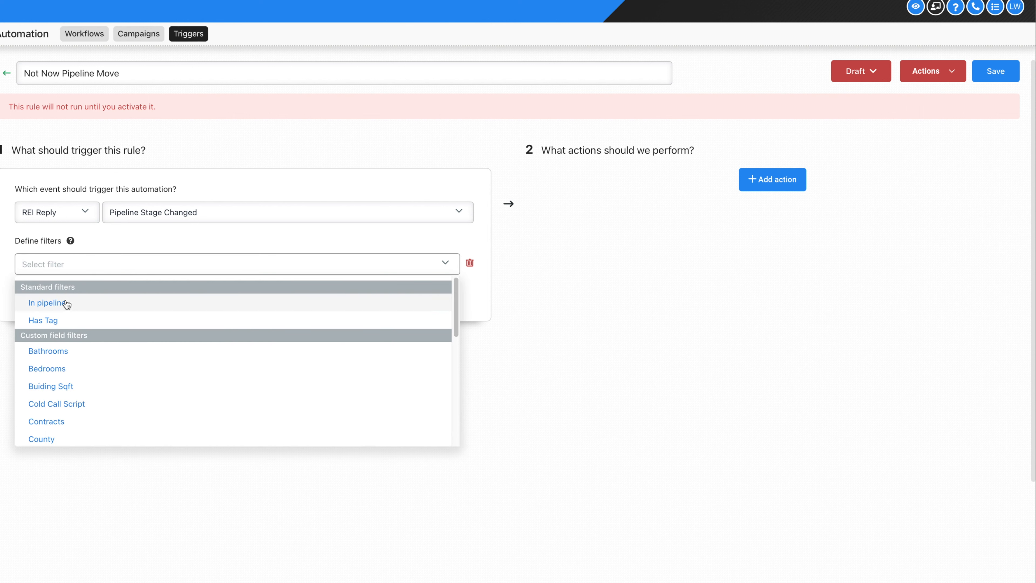
pyautogui.click(65, 302)
pyautogui.click(289, 263)
pyautogui.click(303, 308)
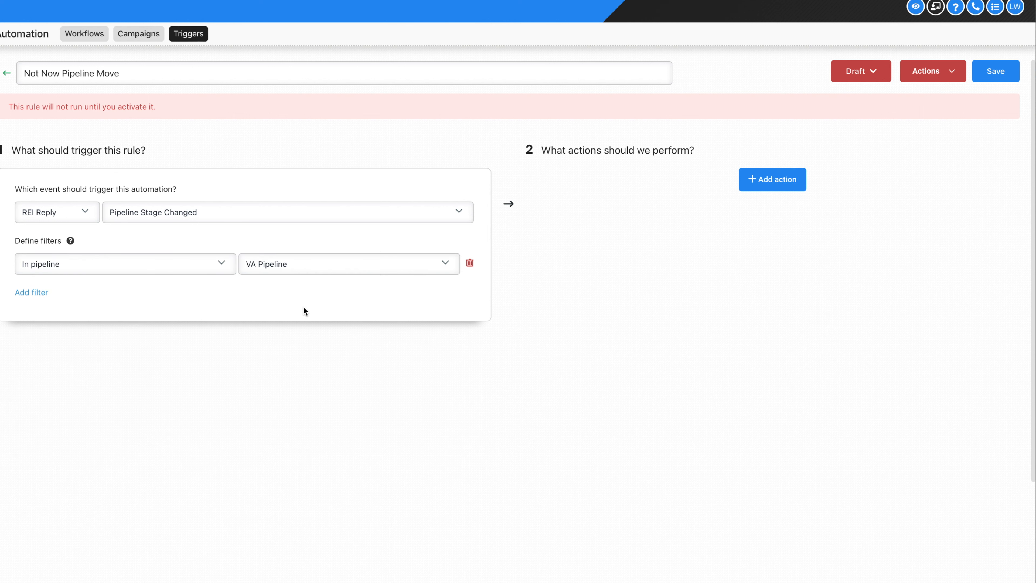
pyautogui.click(41, 292)
pyautogui.click(109, 291)
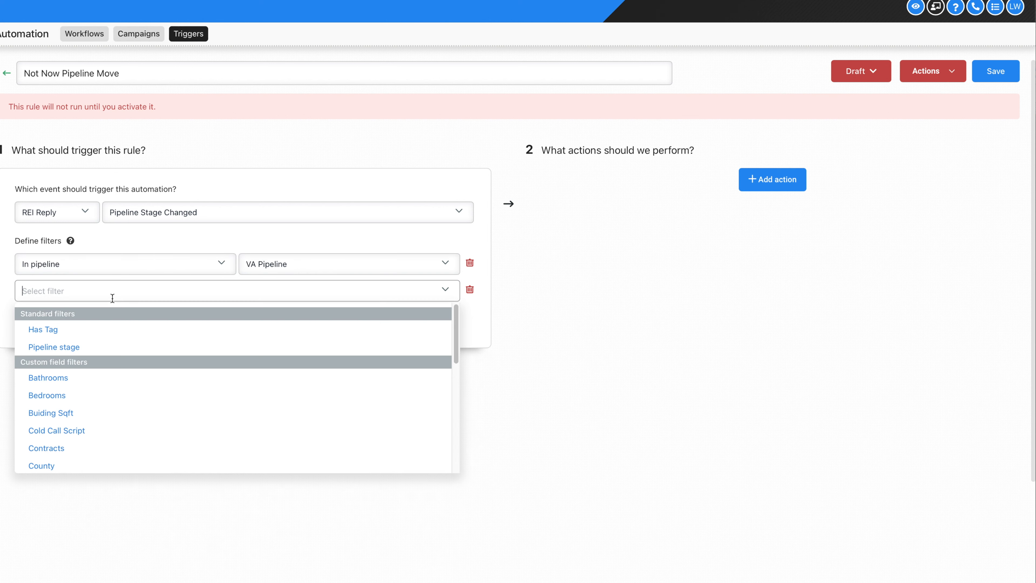
pyautogui.click(106, 345)
pyautogui.click(277, 291)
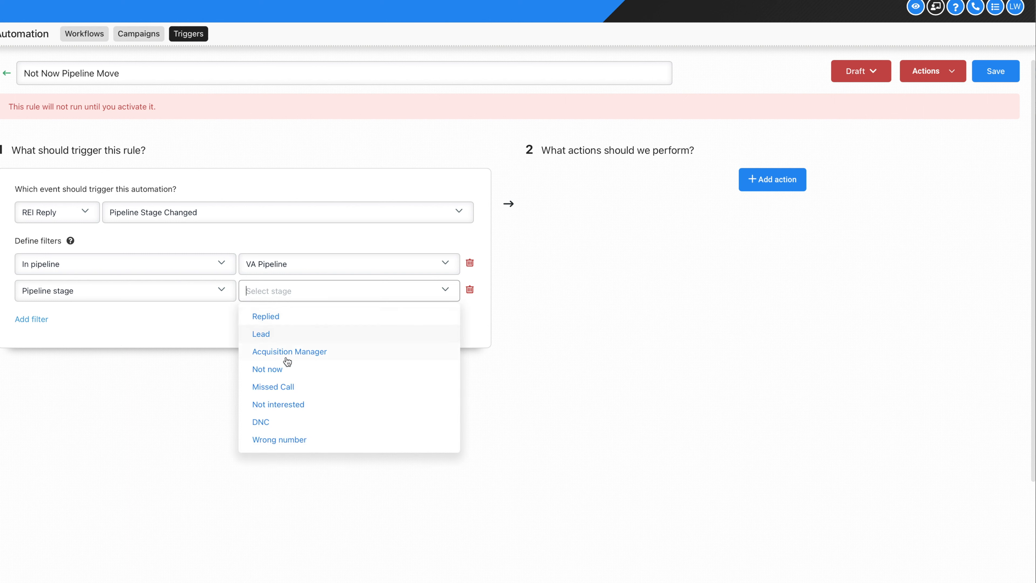
pyautogui.click(285, 369)
pyautogui.click(758, 179)
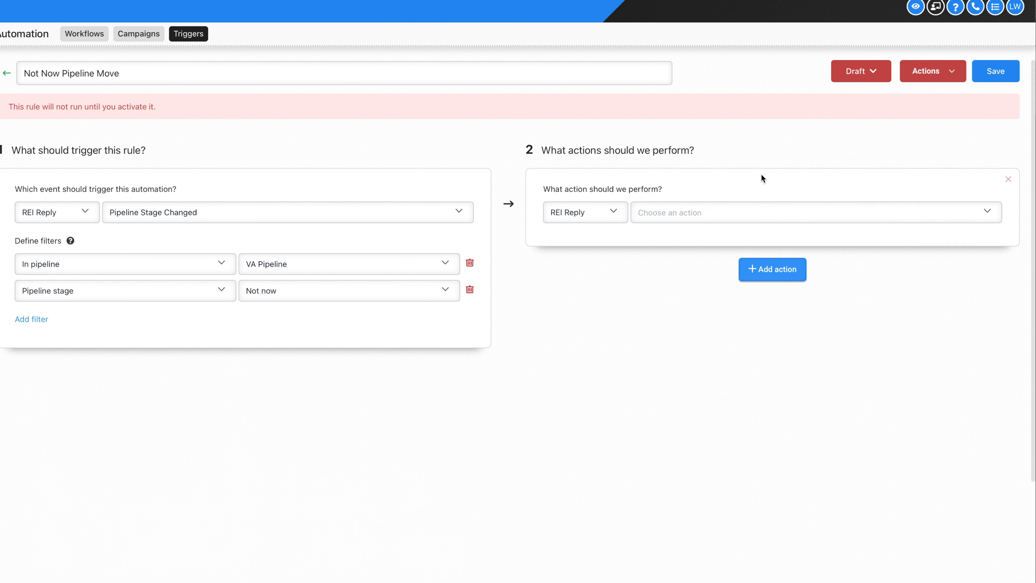
# Make the rule's action an Add Contact Tag action applying the 'lead' tag
pyautogui.click(763, 215)
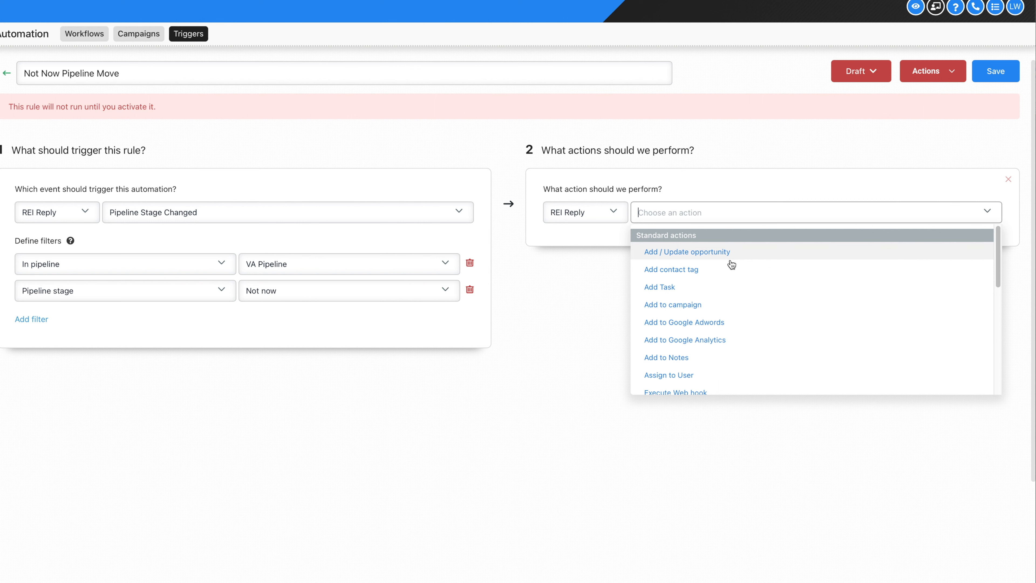
pyautogui.scroll(-2, 693, 304)
pyautogui.scroll(3, 691, 303)
pyautogui.click(700, 270)
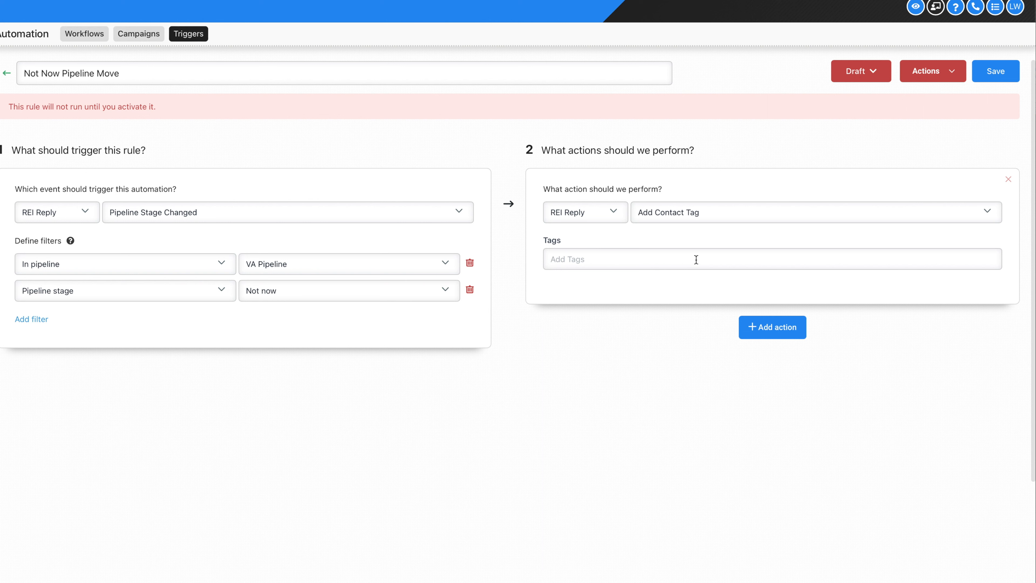
pyautogui.click(695, 259)
pyautogui.write('lead')
pyautogui.click(686, 282)
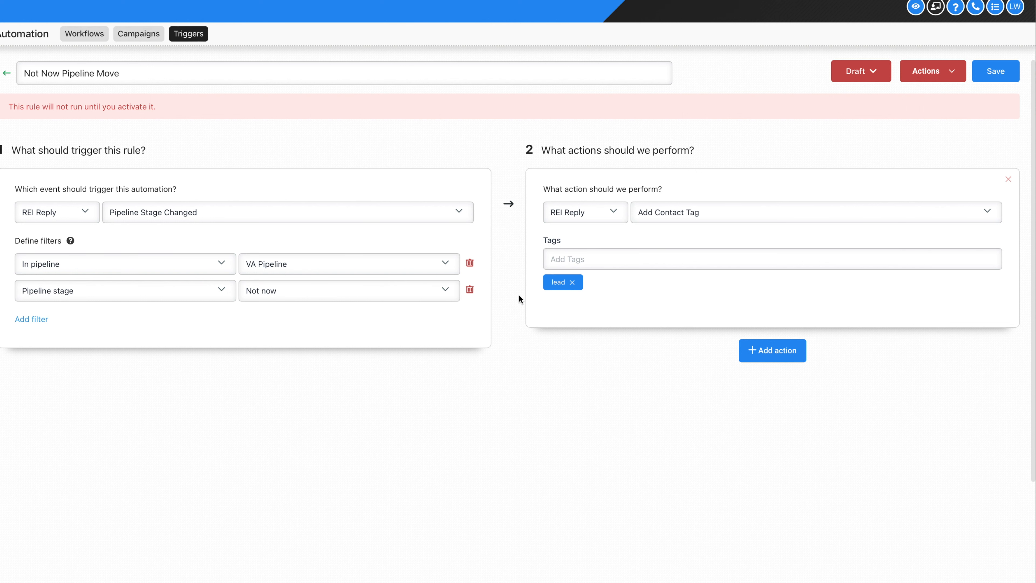
# Save the rule and change its status from Draft to active
pyautogui.click(995, 73)
pyautogui.click(875, 80)
pyautogui.click(868, 97)
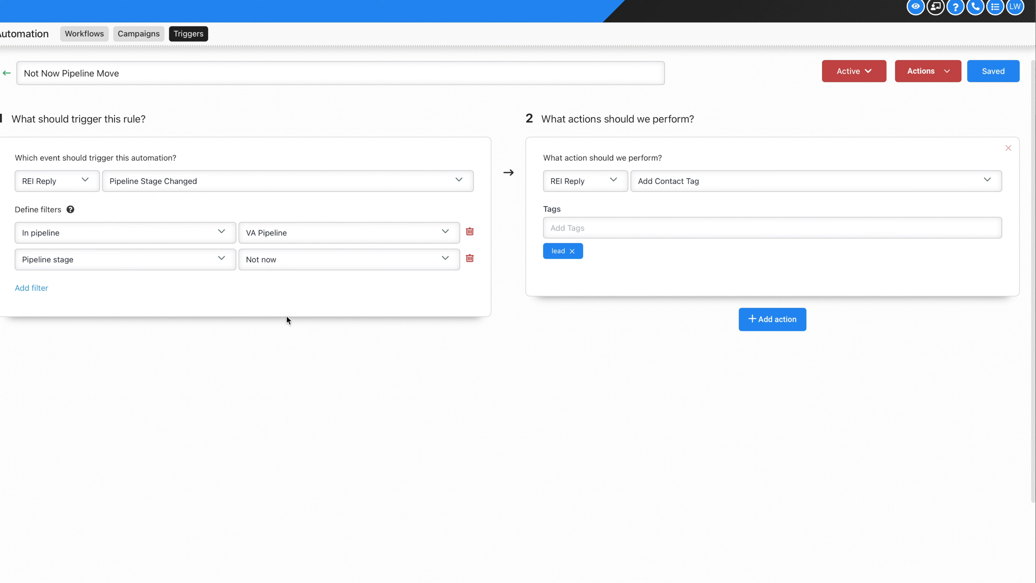
pyautogui.click(78, 37)
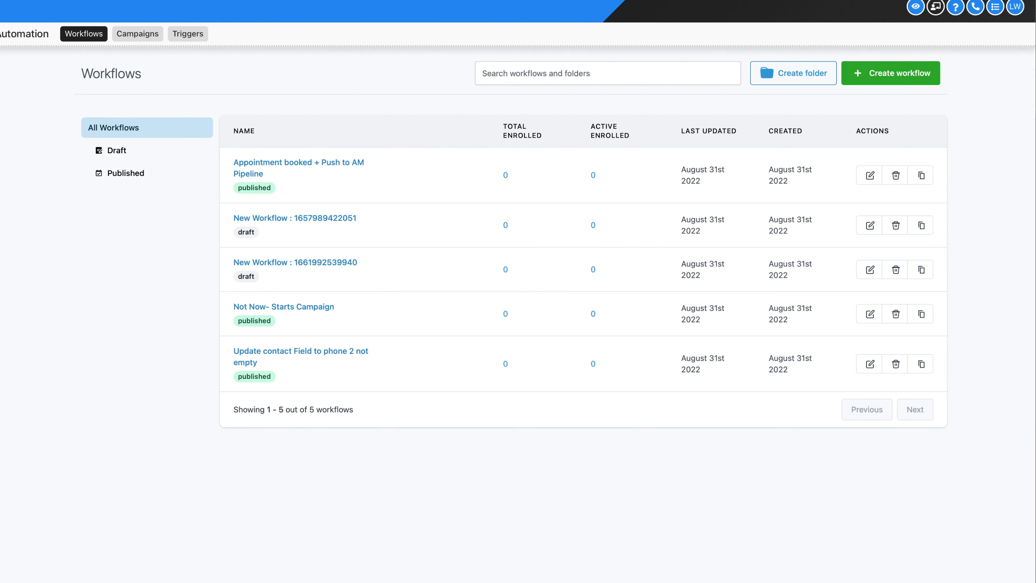
# Reopen the Not Now Pipeline Move rule, replace its 'lead' tag with 'not now', and save
pyautogui.click(188, 36)
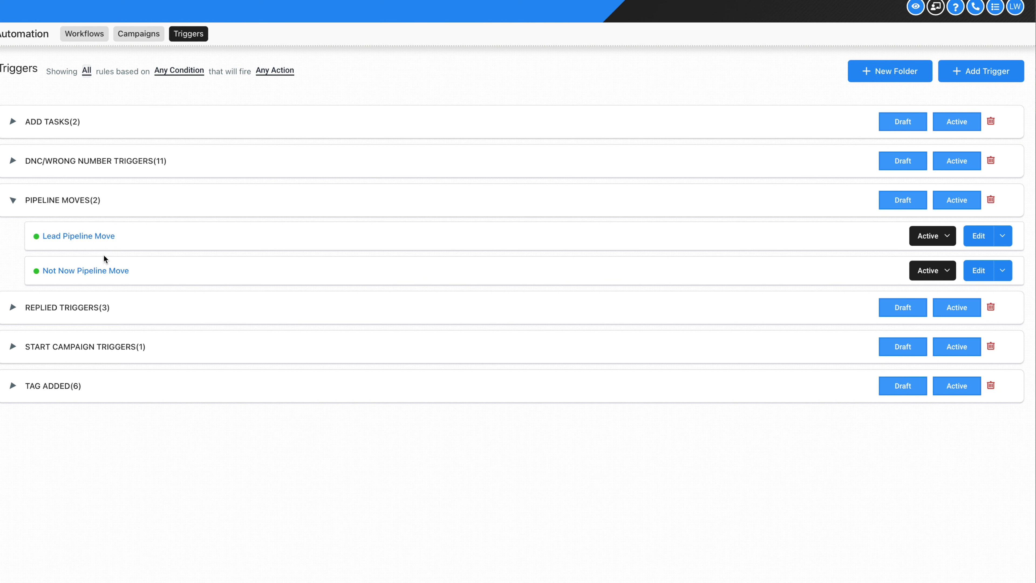
pyautogui.click(100, 270)
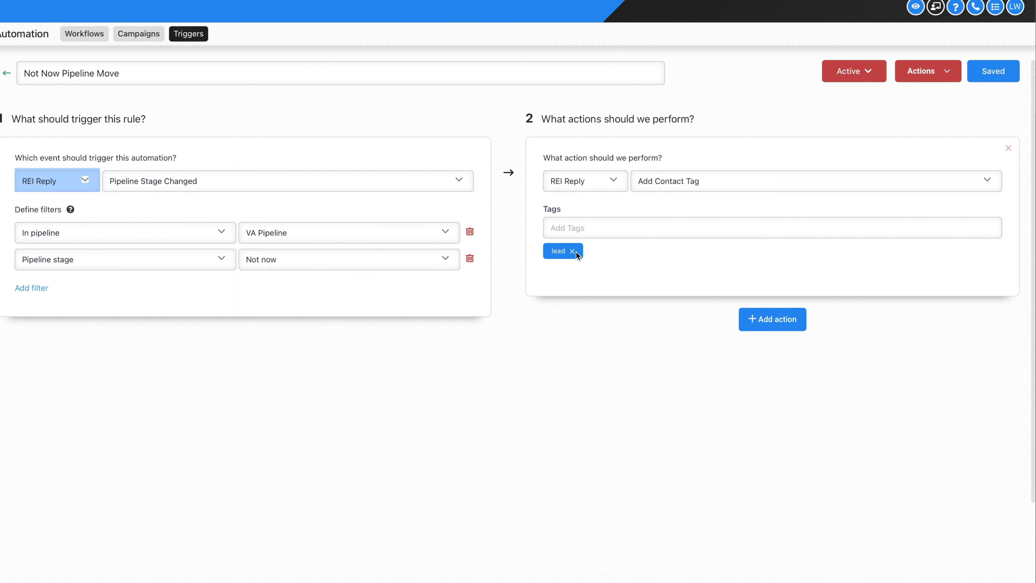
pyautogui.click(572, 250)
pyautogui.click(575, 233)
pyautogui.write('not now')
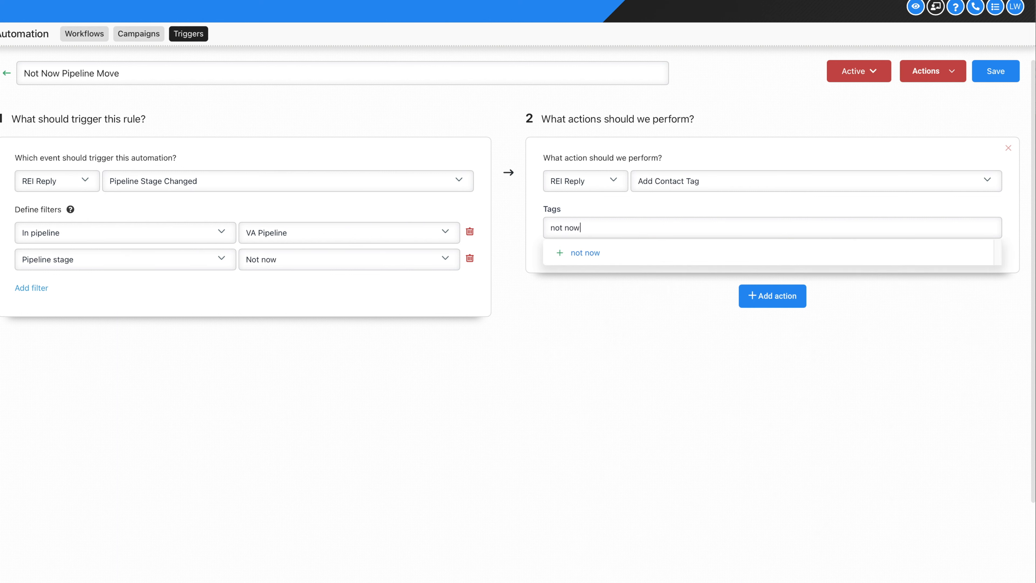
pyautogui.click(574, 258)
pyautogui.click(998, 73)
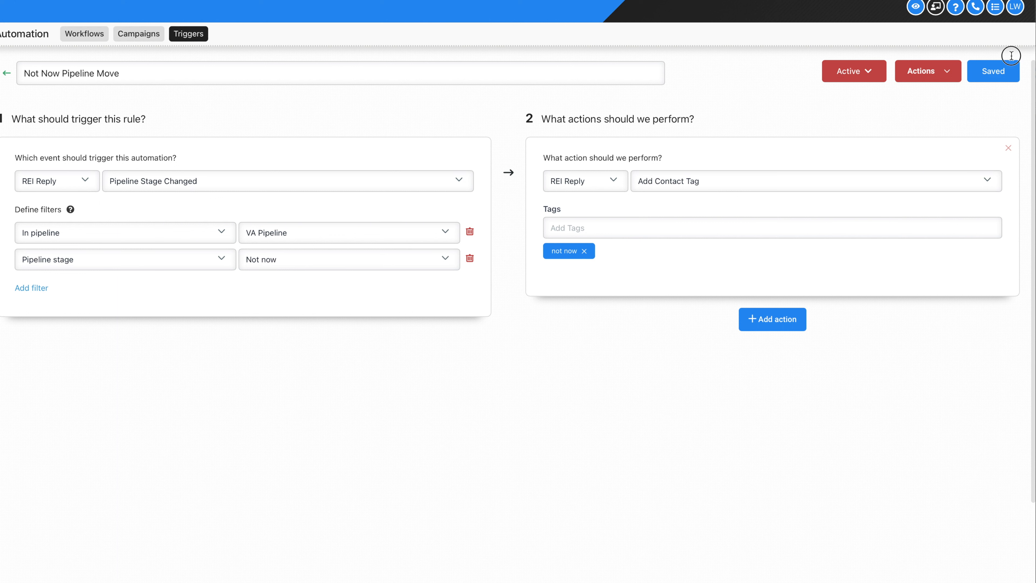
# Check the rule's status, then reopen the Not Now- Starts Campaign workflow
pyautogui.click(826, 79)
pyautogui.click(90, 41)
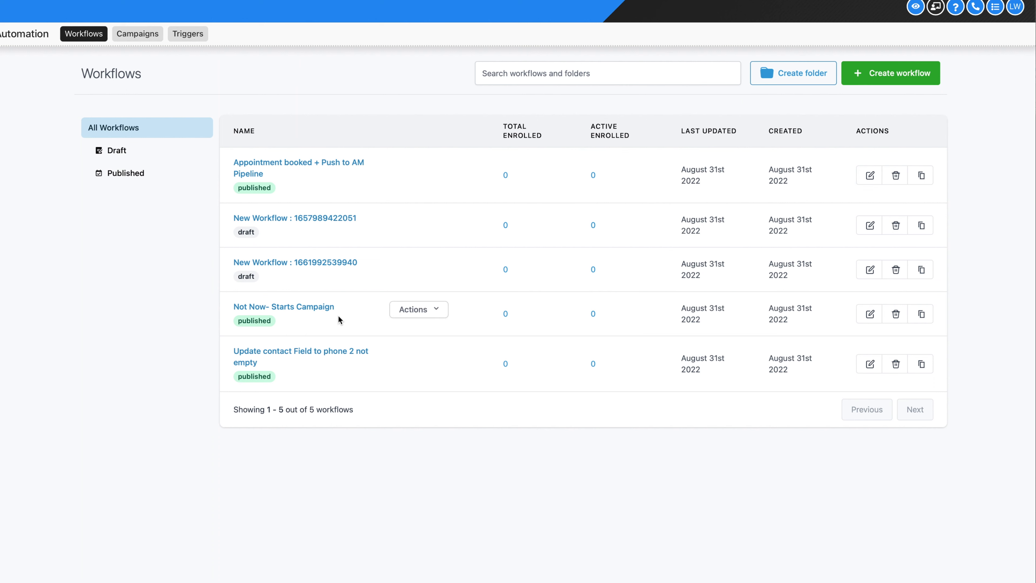
pyautogui.click(330, 306)
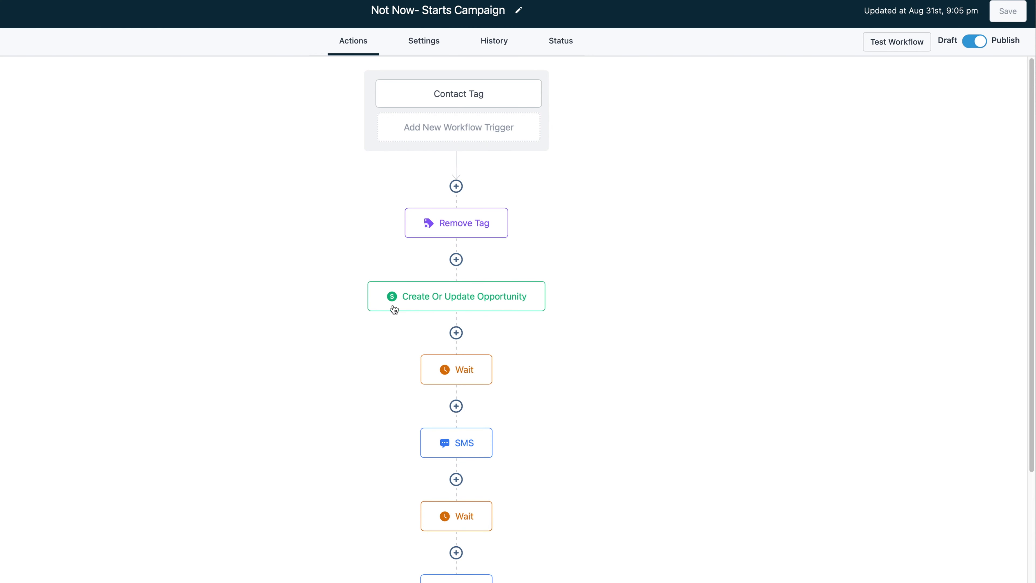
# Inspect the Remove Tag, Create Or Update Opportunity, first wait, first SMS and second wait steps
pyautogui.click(472, 222)
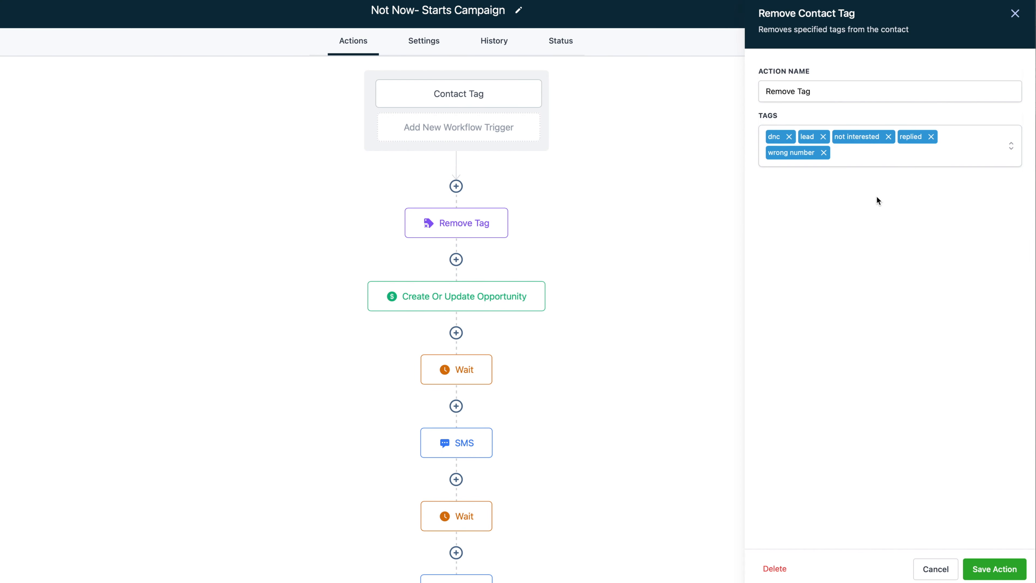
pyautogui.click(473, 306)
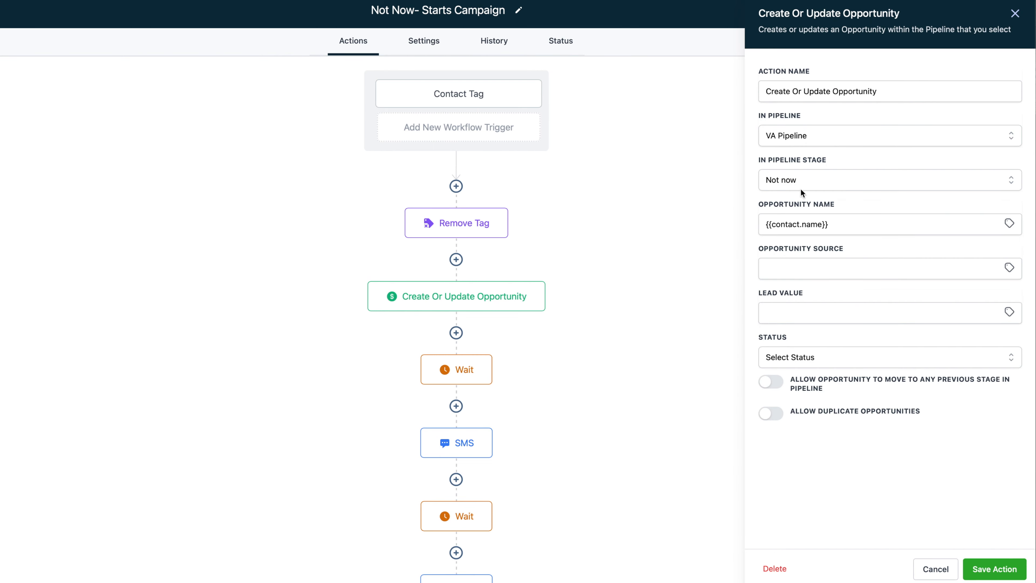
pyautogui.click(486, 360)
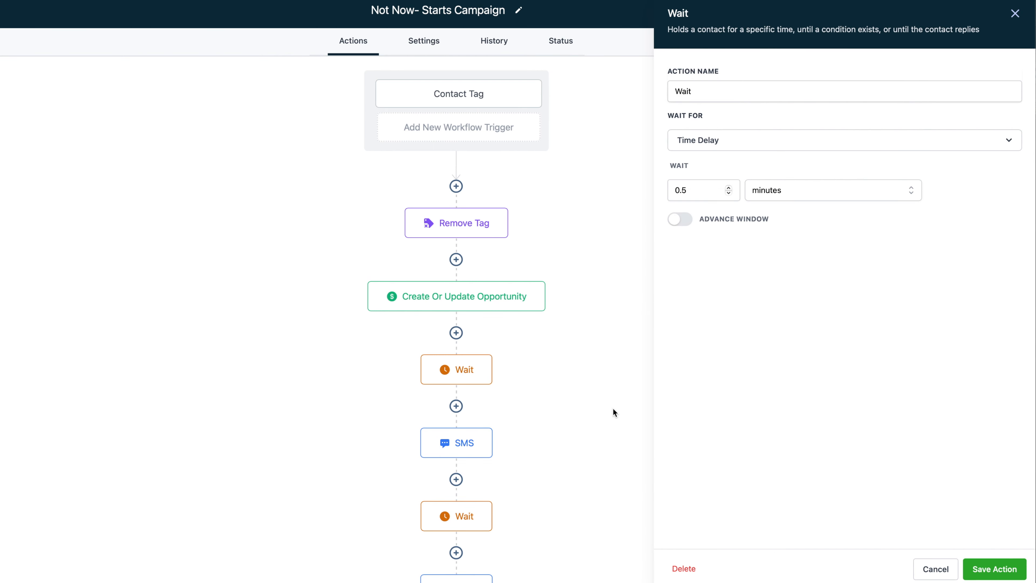
pyautogui.click(455, 449)
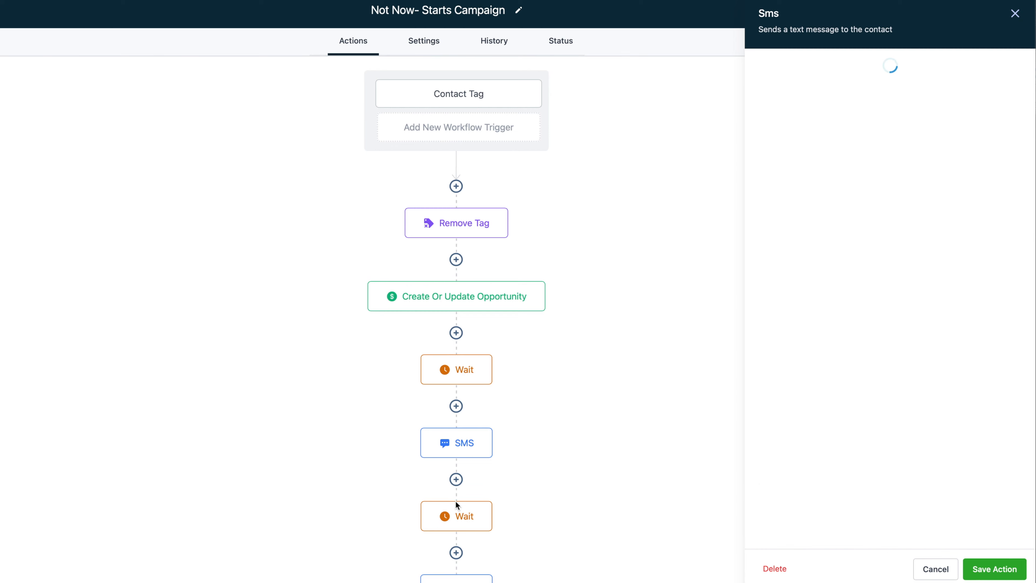
pyautogui.click(456, 516)
# Inspect the next SMS, third wait and final SMS steps, then close the side panel
pyautogui.scroll(-3, 456, 516)
pyautogui.click(467, 483)
pyautogui.click(467, 532)
pyautogui.scroll(-2, 466, 539)
pyautogui.scroll(-1, 467, 539)
pyautogui.click(468, 514)
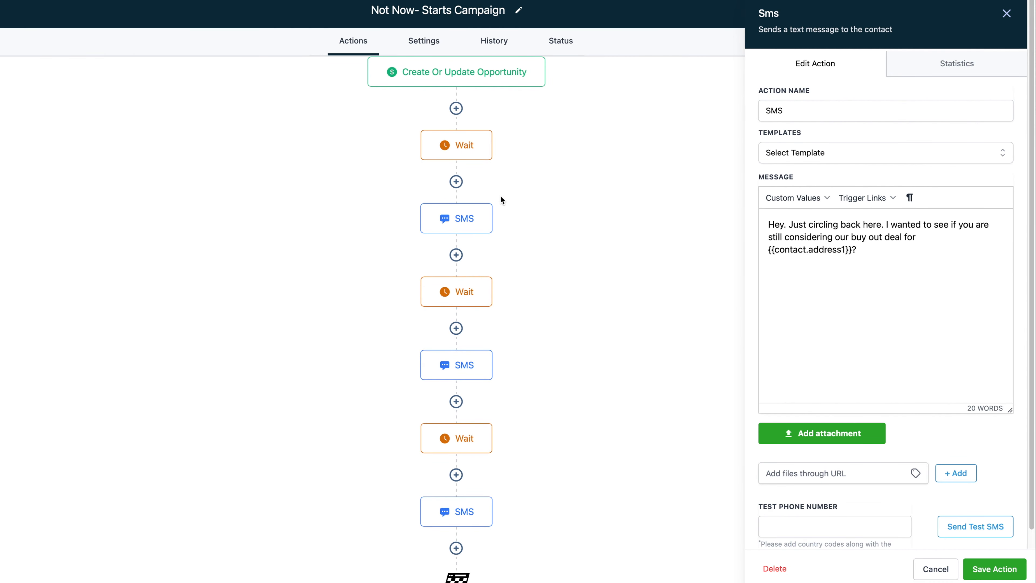
pyautogui.click(1007, 15)
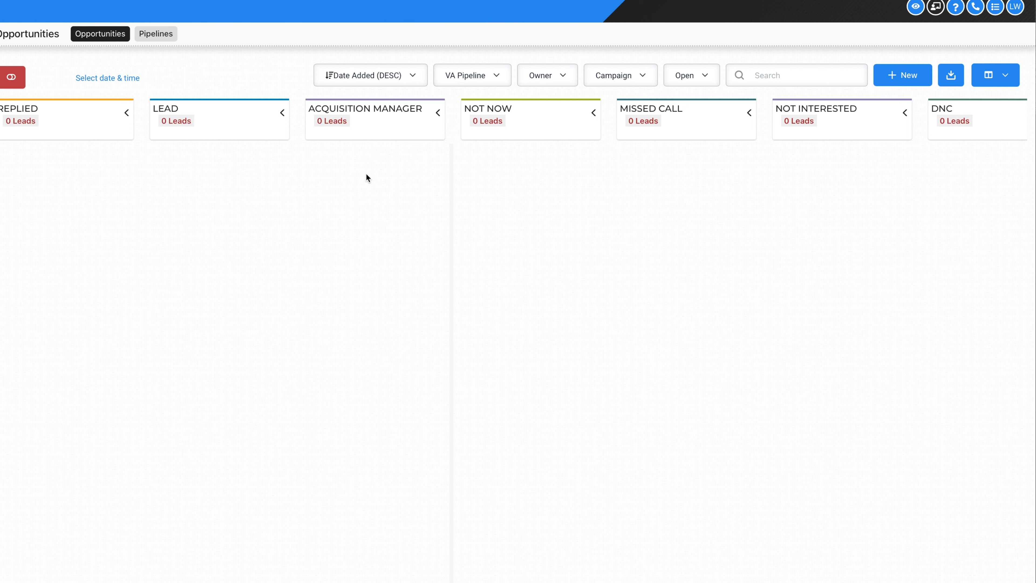
pyautogui.click(464, 77)
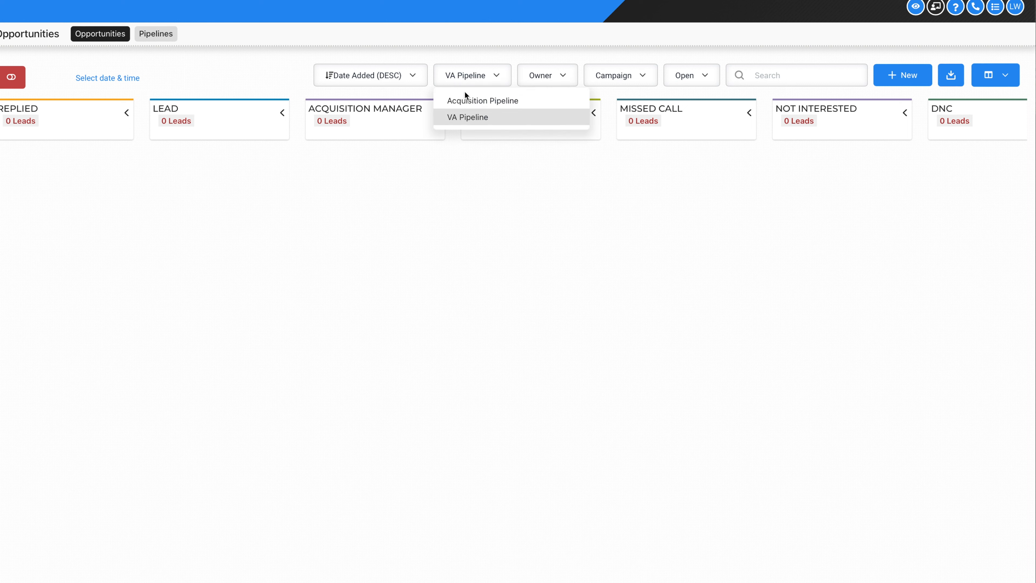
pyautogui.click(479, 102)
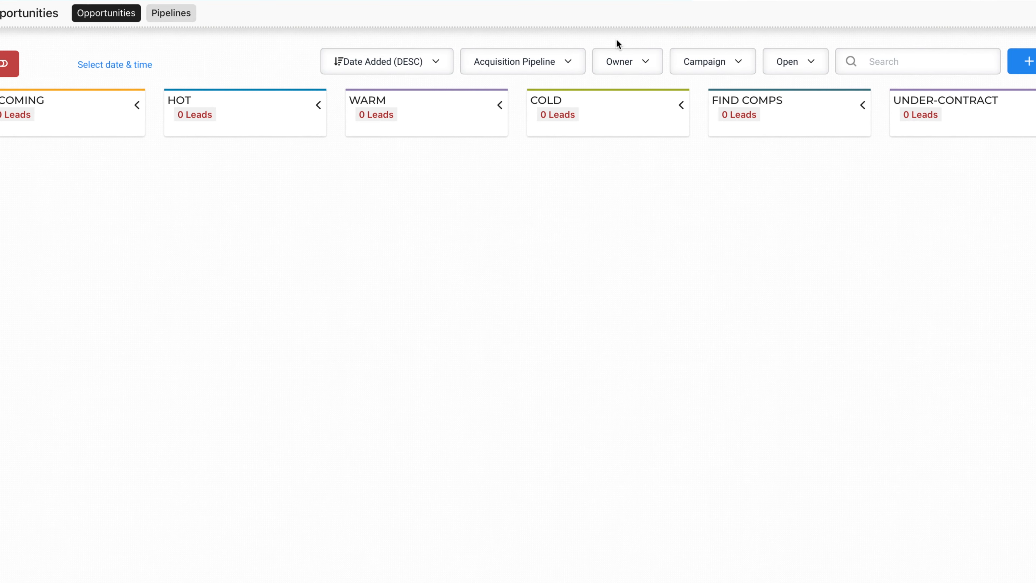
pyautogui.click(534, 62)
pyautogui.click(534, 116)
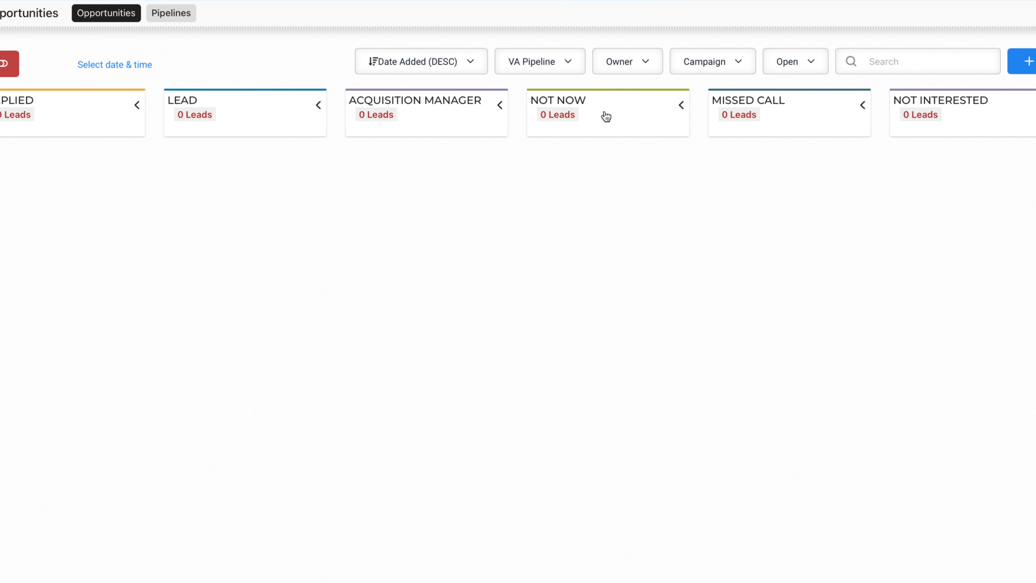
pyautogui.hscroll(3, 607, 117)
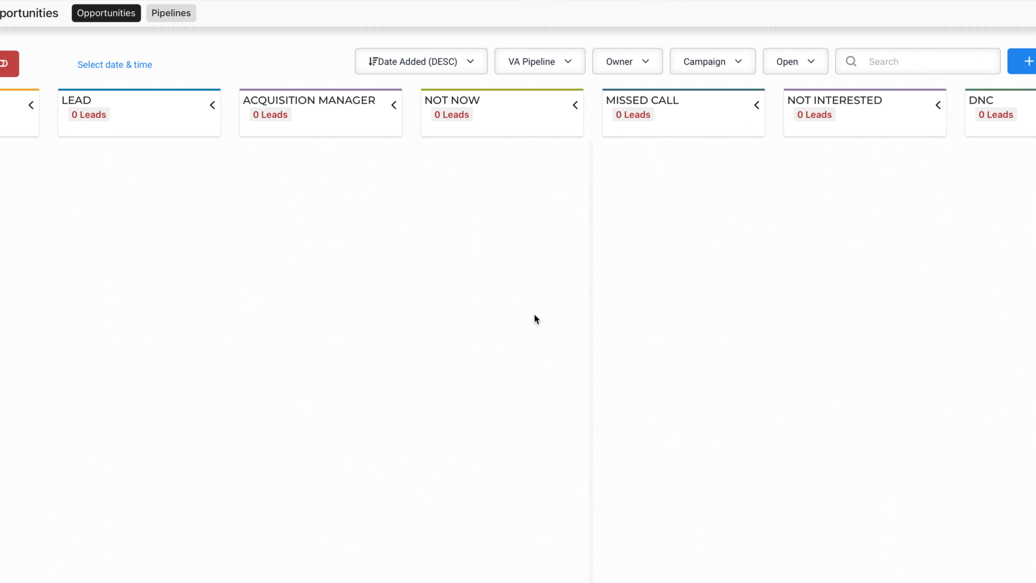
pyautogui.hscroll(3, 558, 209)
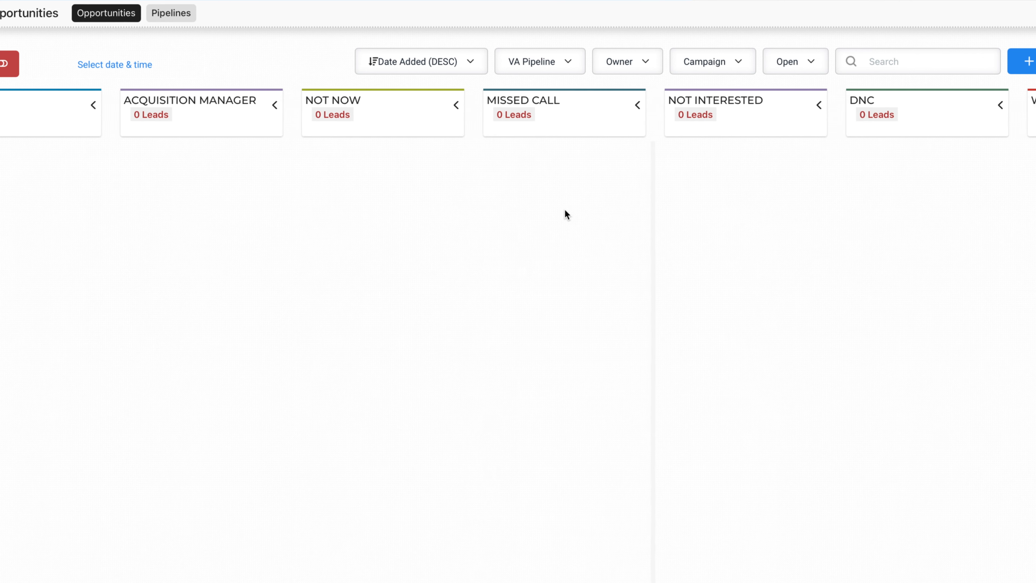